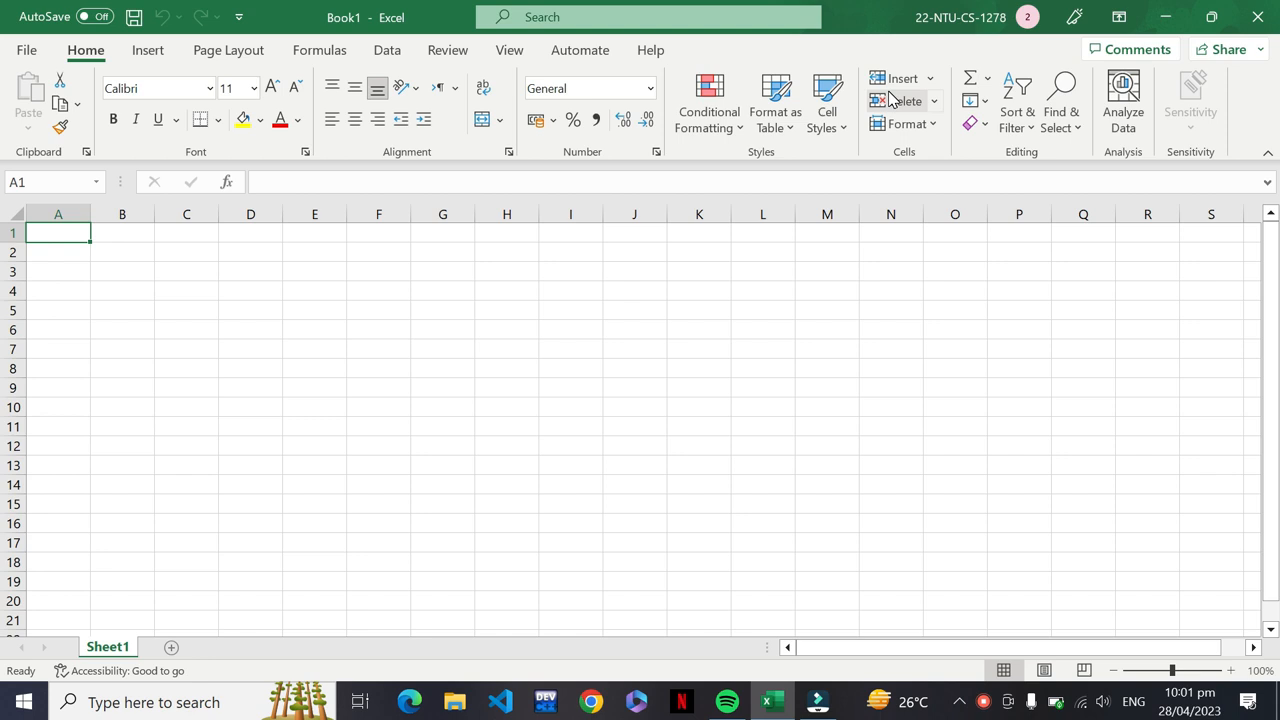
Enter the column headers "Sr #" in cell A5 and "Item Name" in cell B5
key(Return)
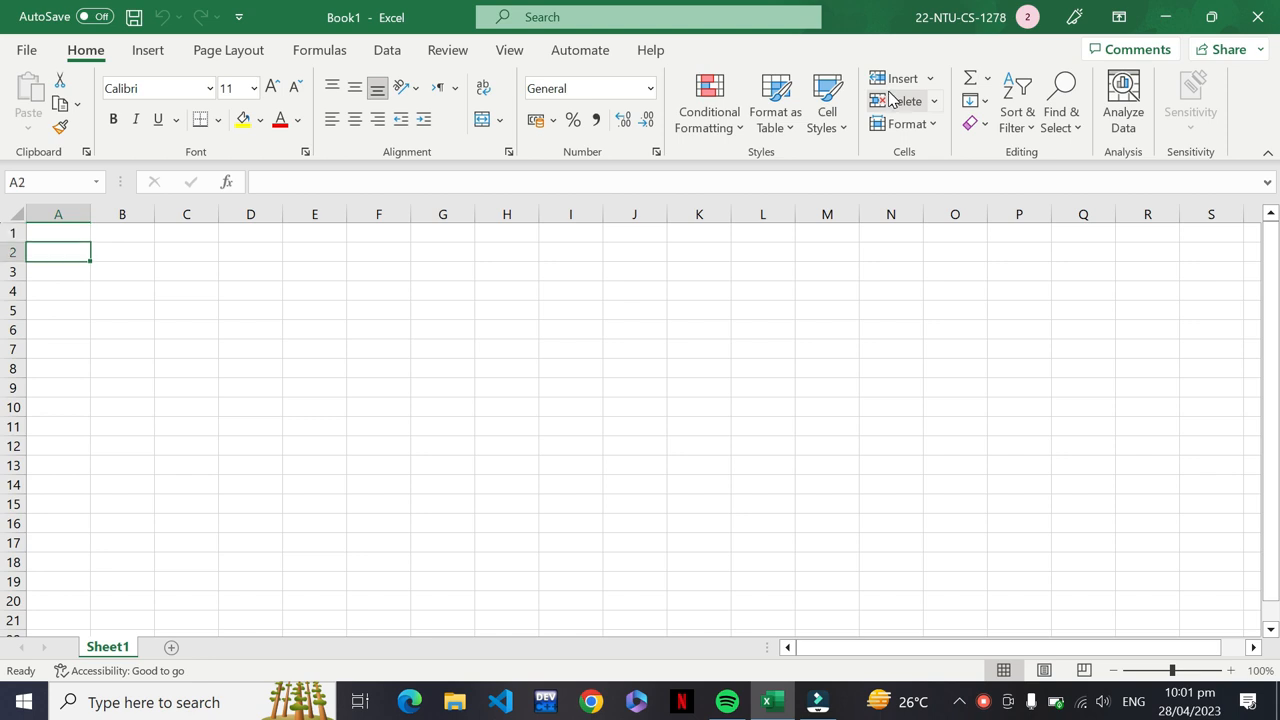
key(Return)
key(Return)
key(Return)
key(Return)
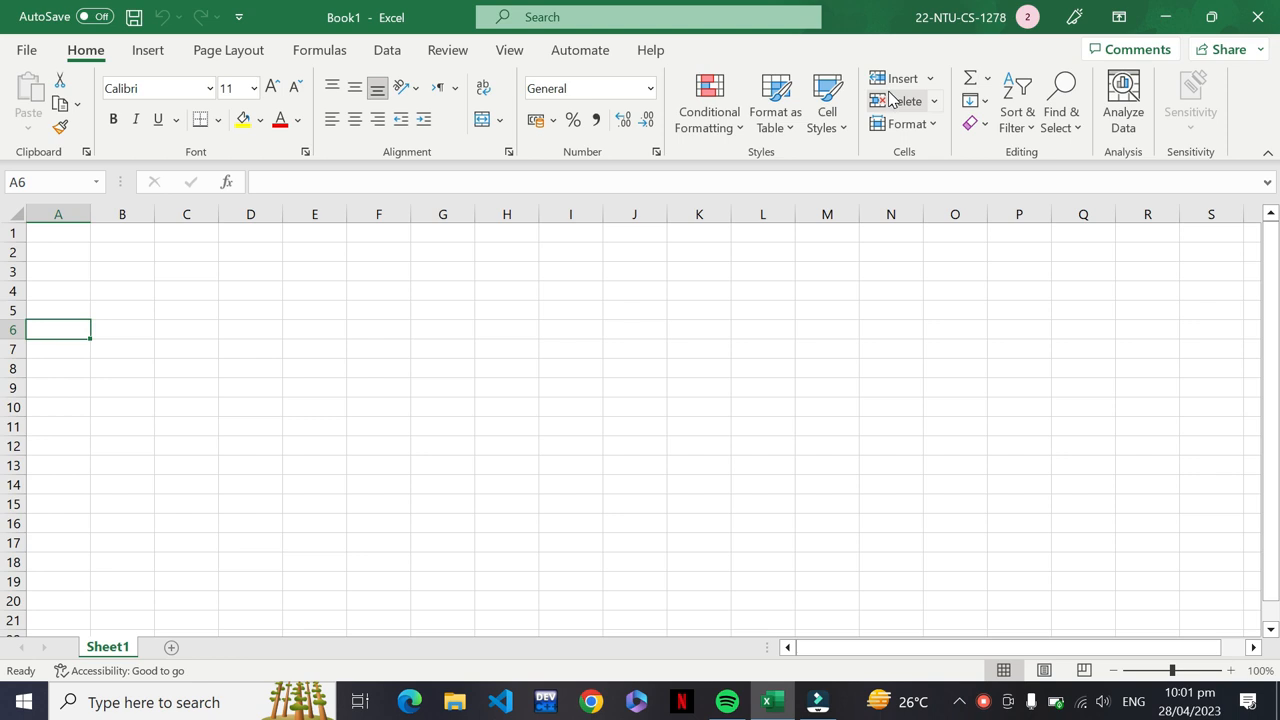
key(Up)
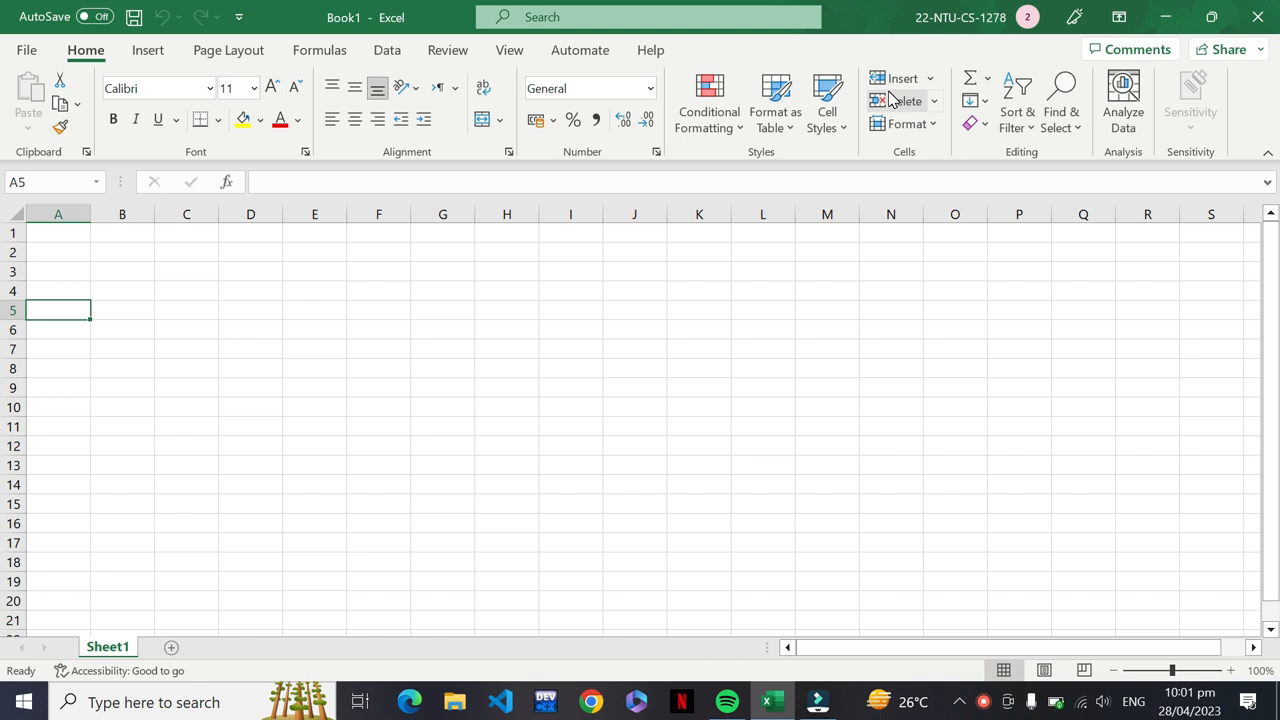
text(Sr @)
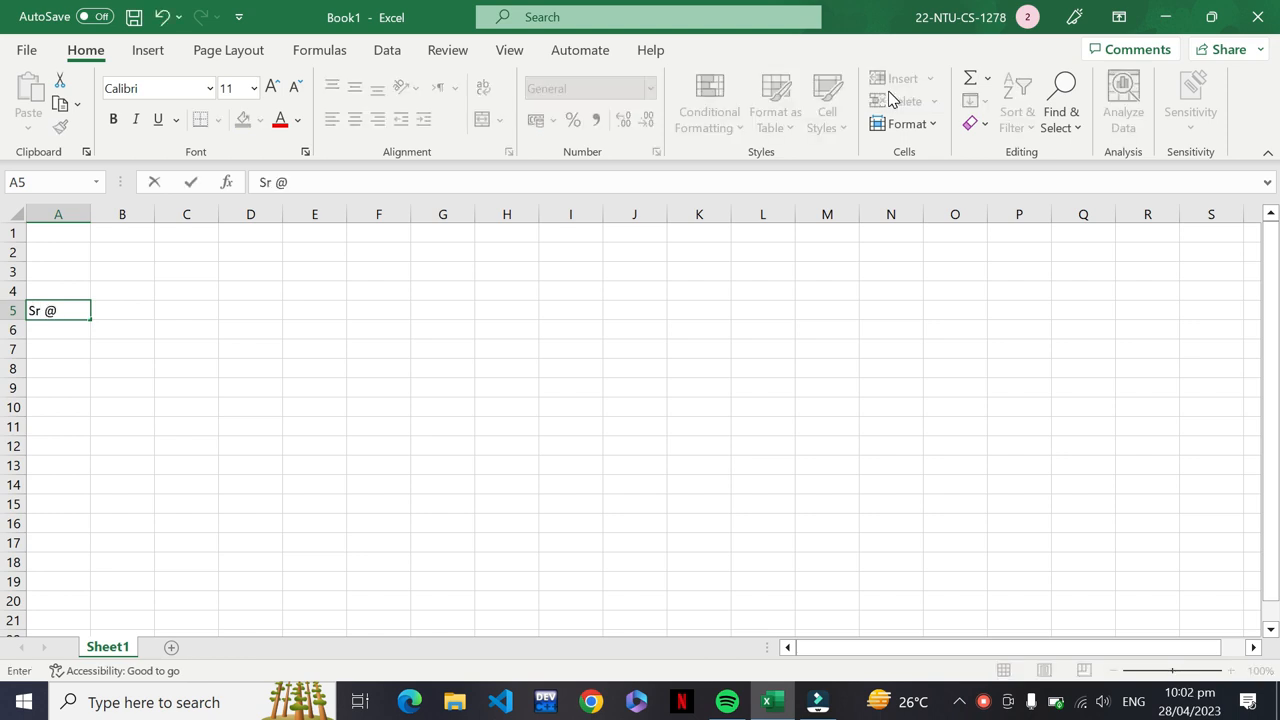
key(BackSpace)
text(#)
key(Tab)
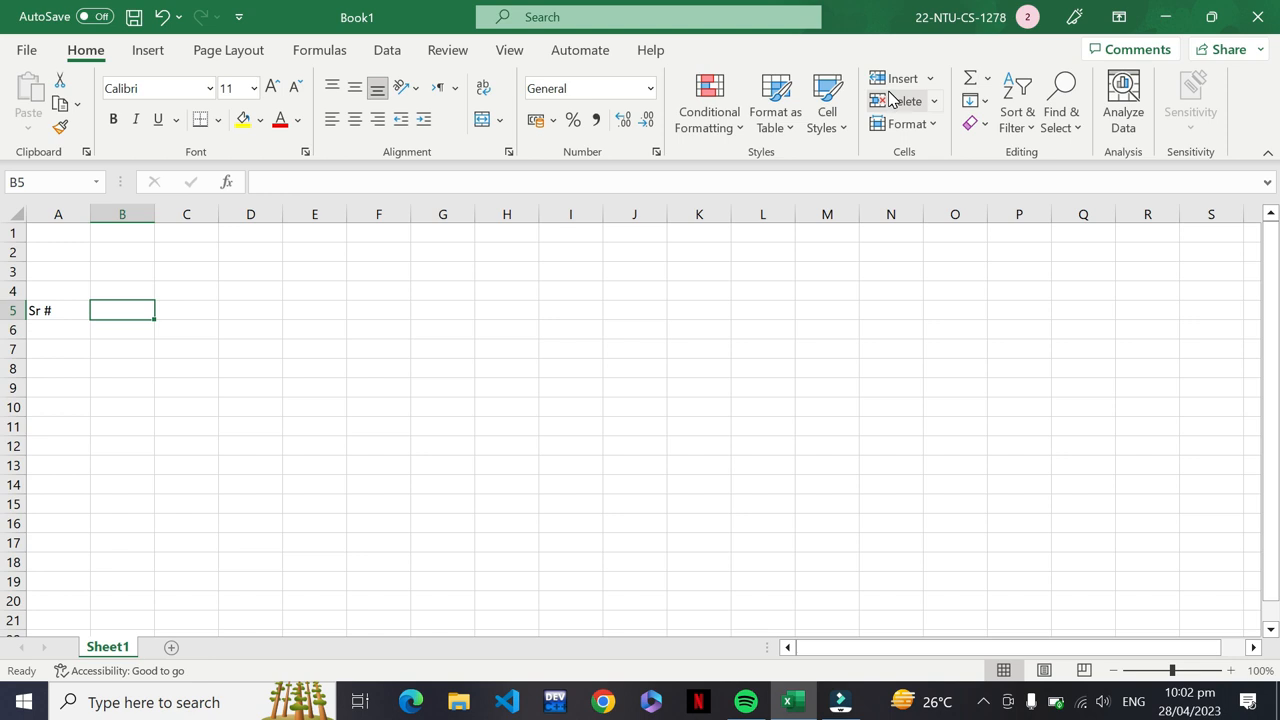
text(Item N)
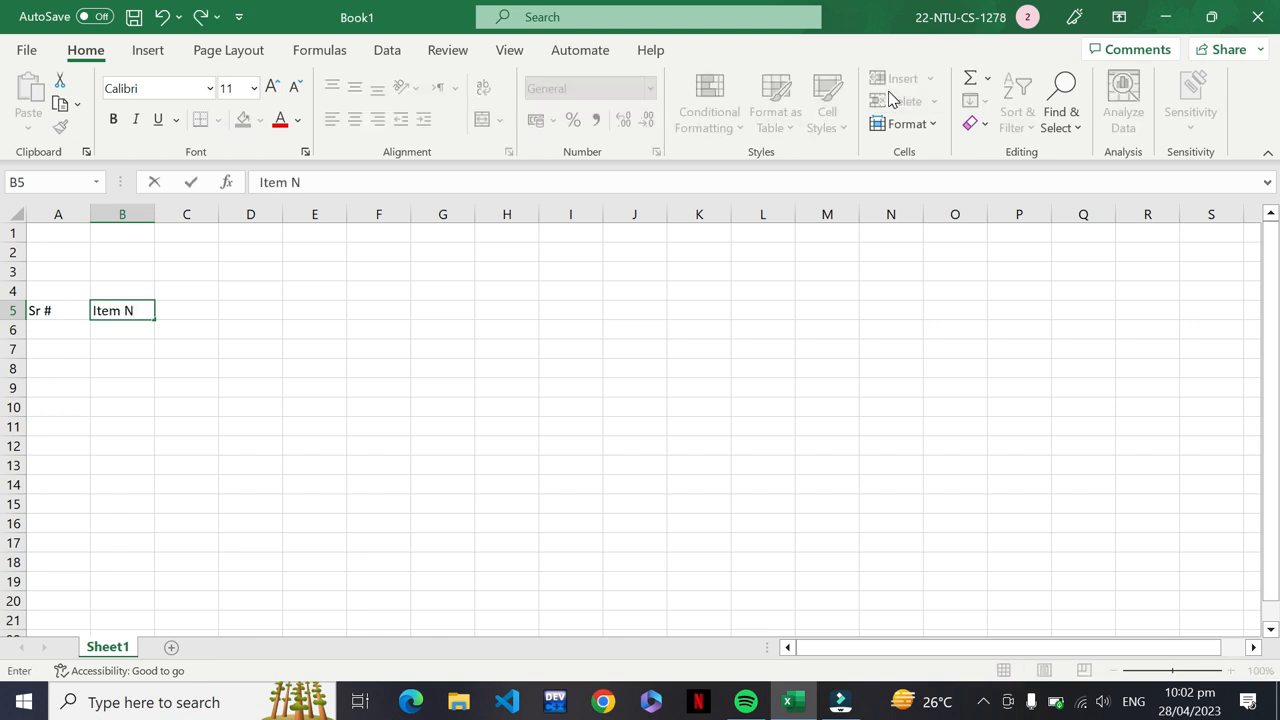
text(ame)
key(Tab)
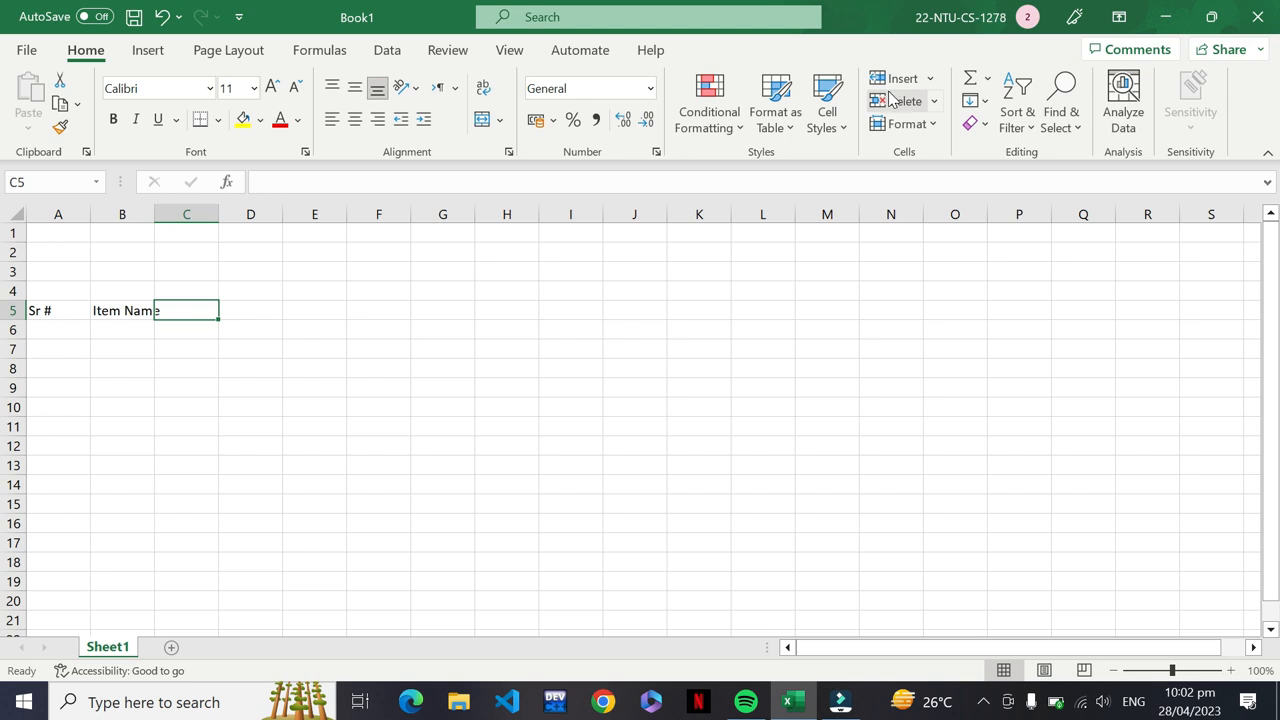
Number the rows under Sr # from 1 to 5 in A6:A10, entering 1 and 2 and filling the series down
click(58, 308)
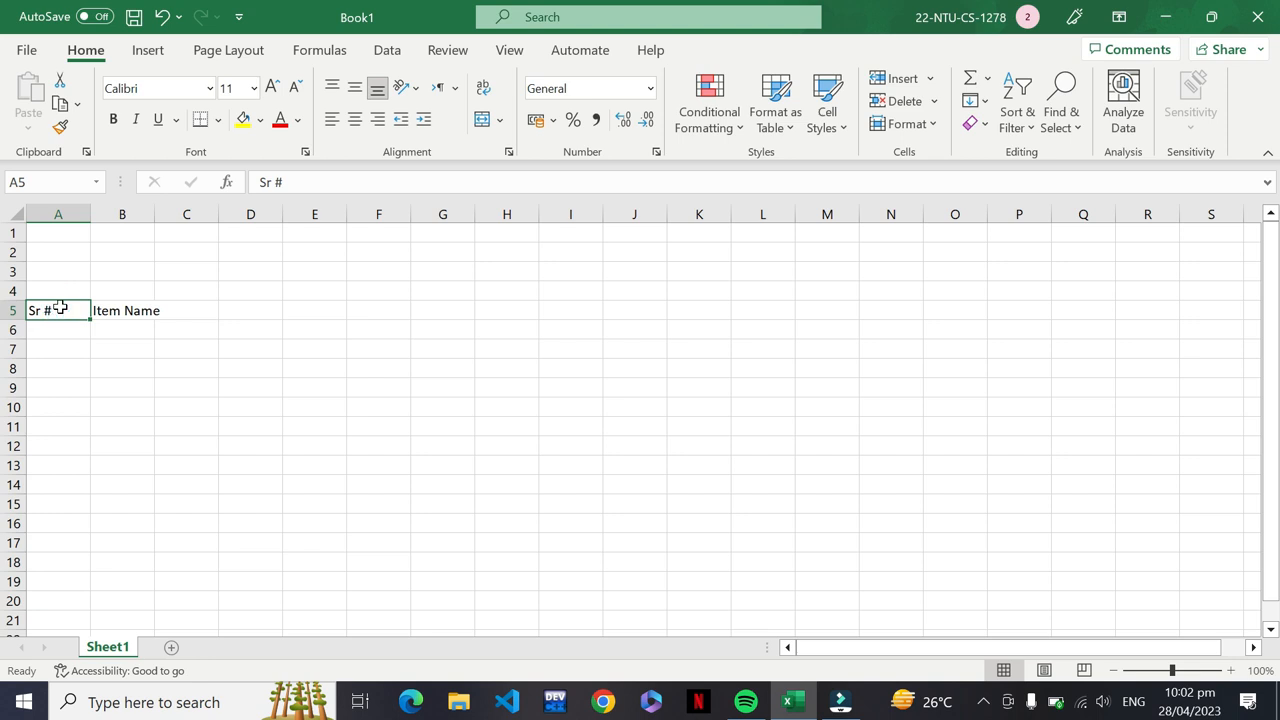
key(Down)
text(1)
key(Return)
text(2)
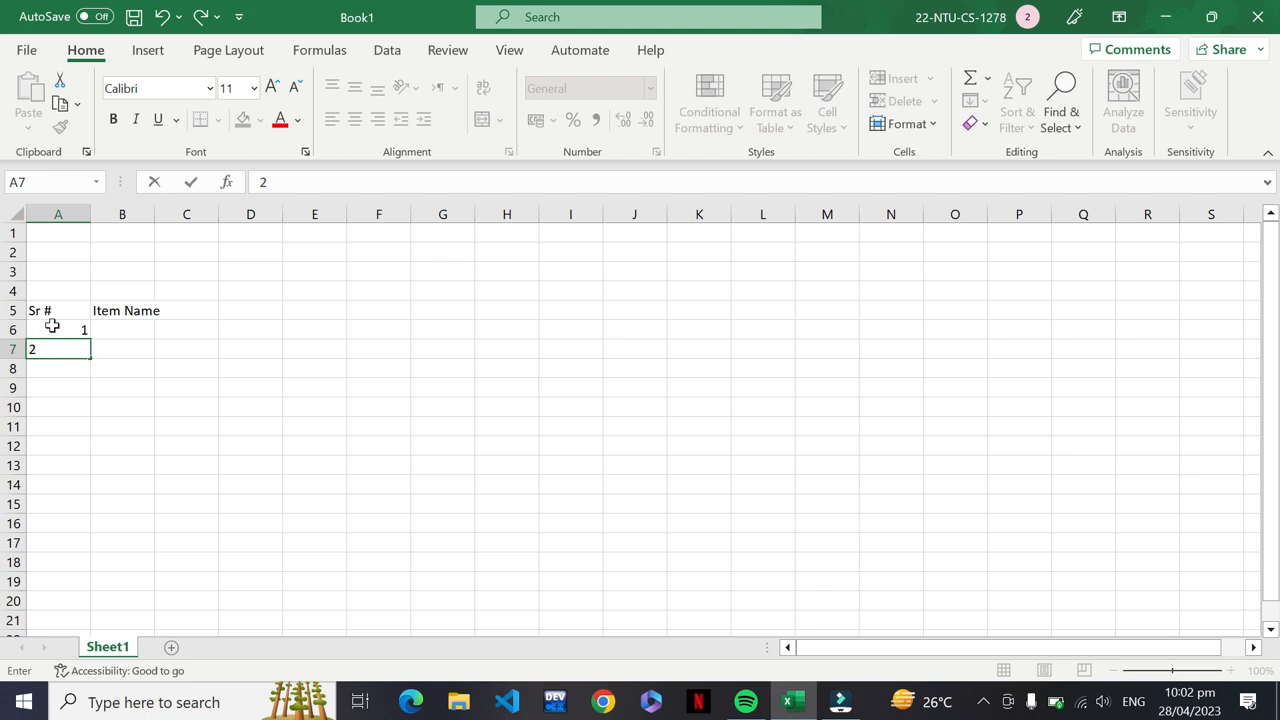
double_click(63, 338)
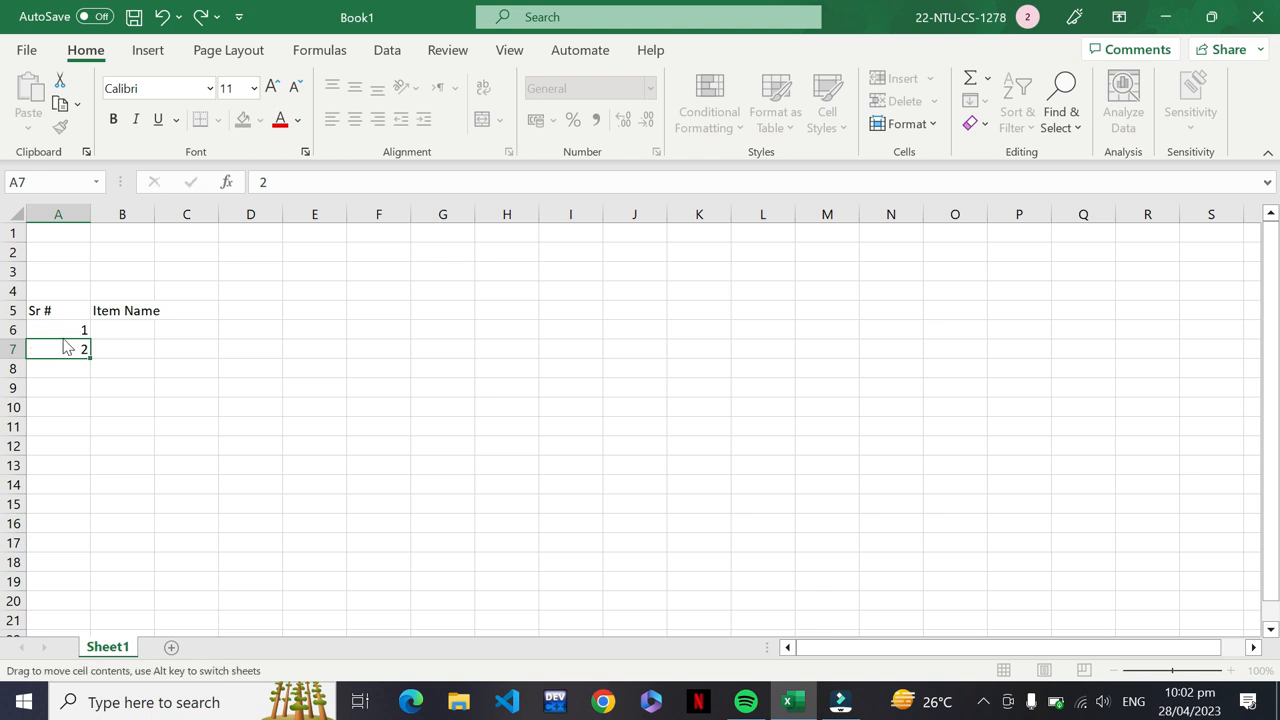
drag(63, 332, 90, 414)
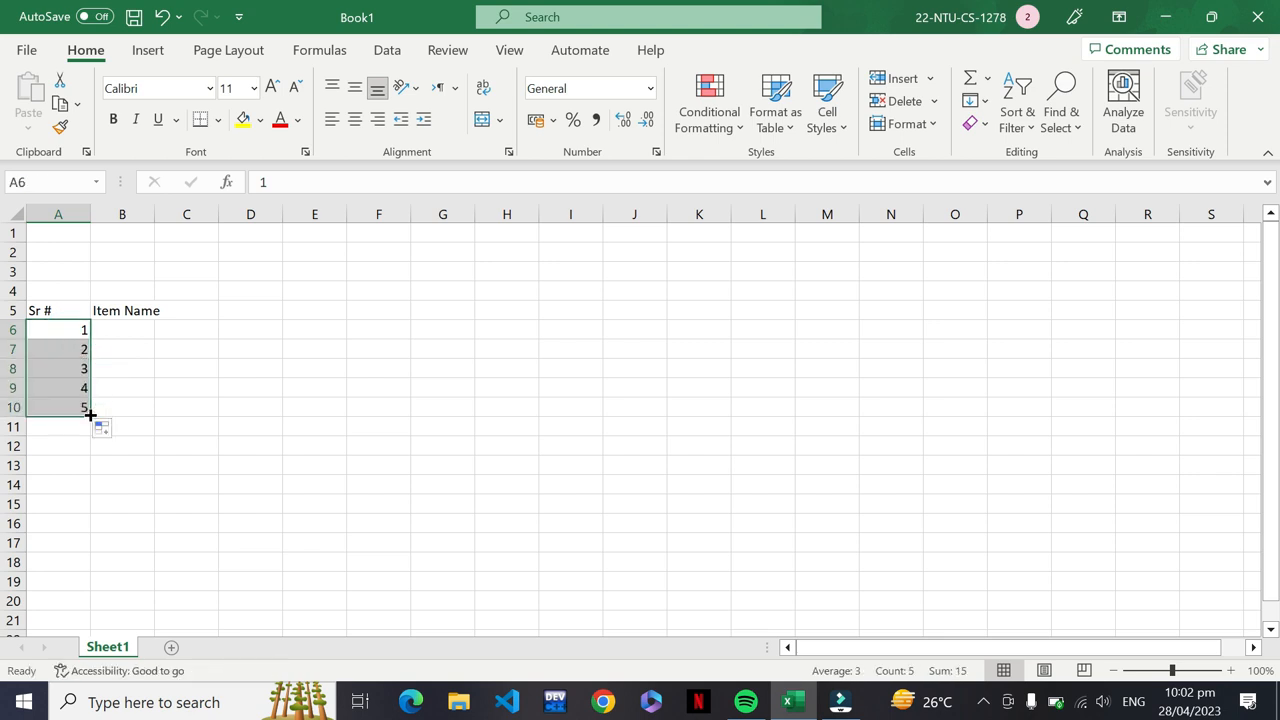
Enter the first three item names, keyBoard, CPU and USB, in cells B6 to B8
click(128, 326)
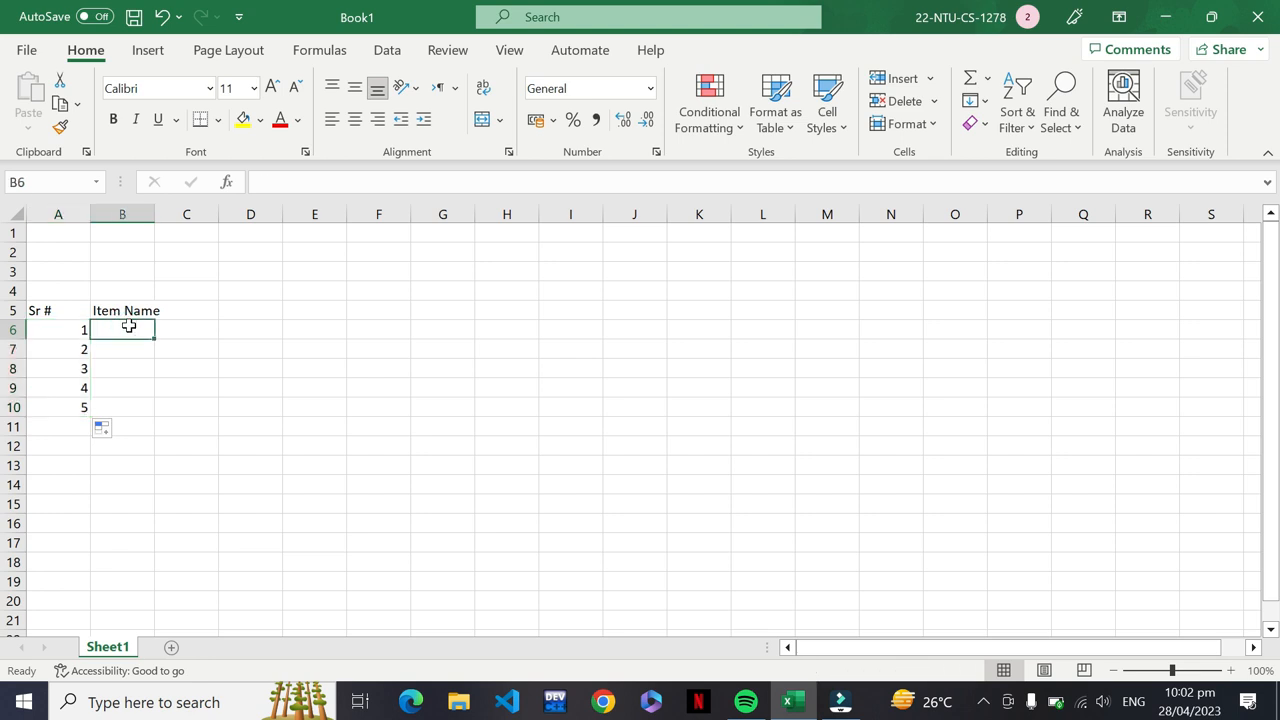
text(key)
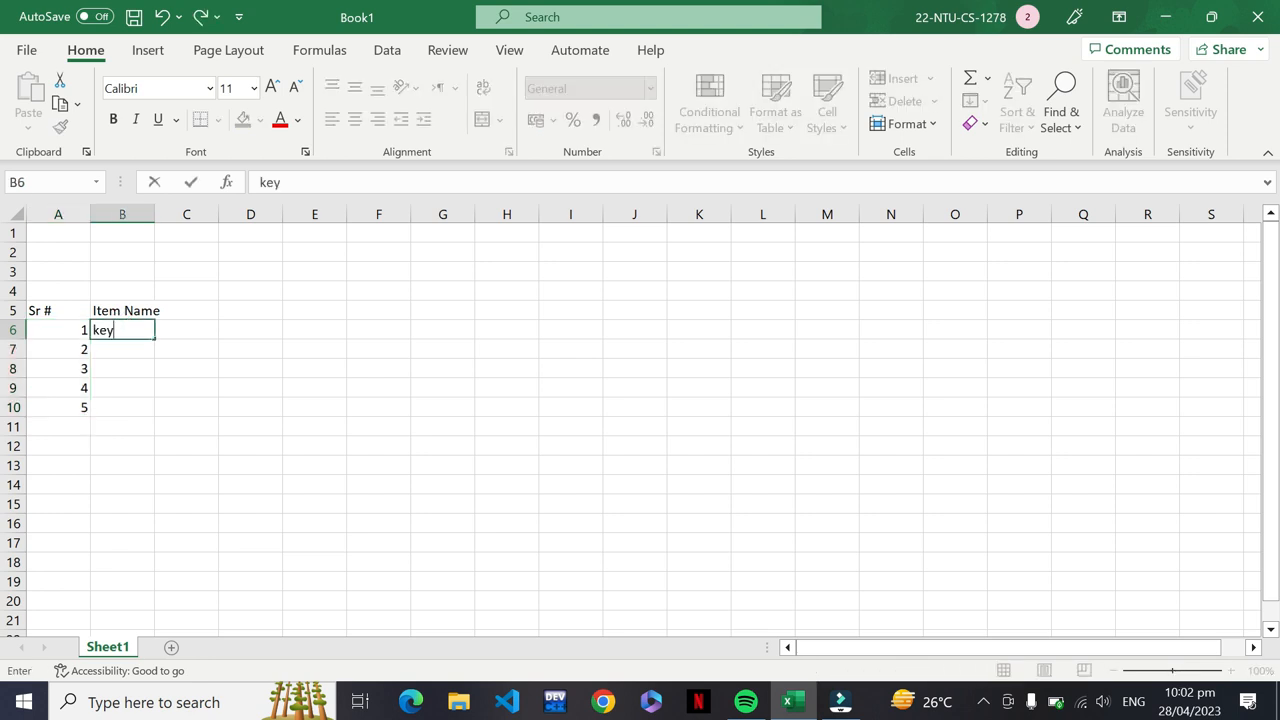
text(Board)
key(Return)
text(CPU)
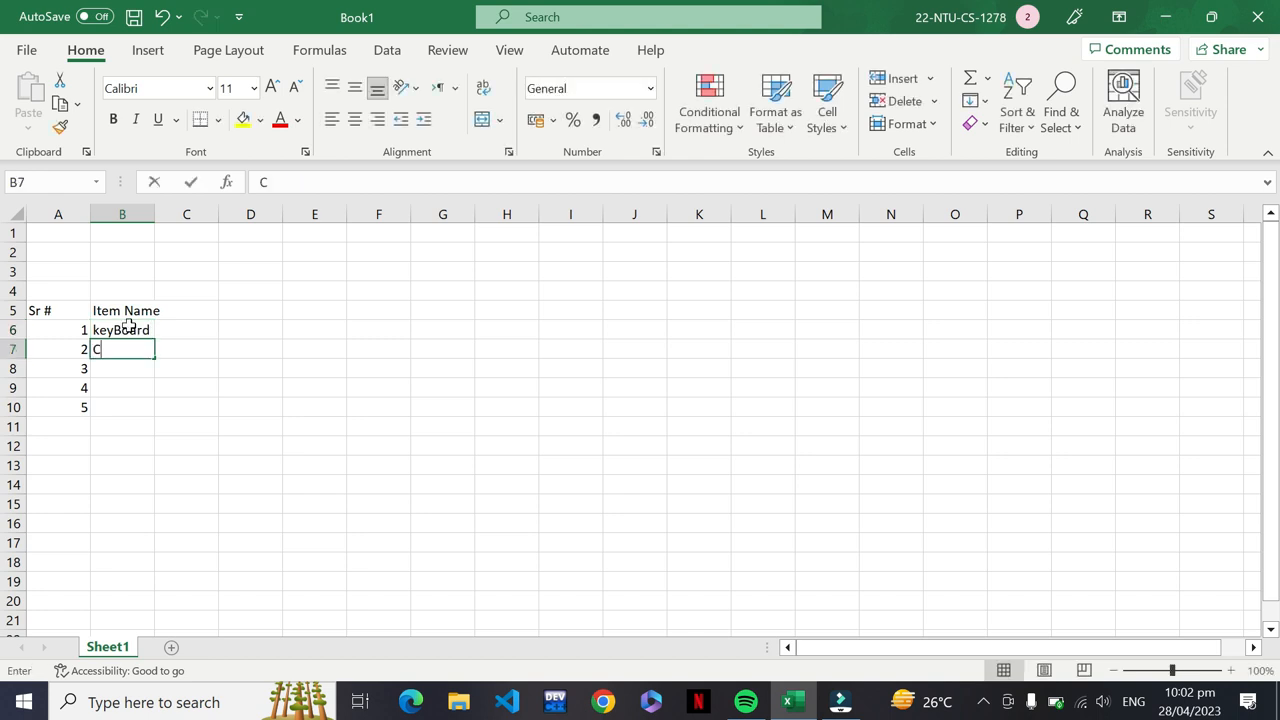
key(Return)
text(USB)
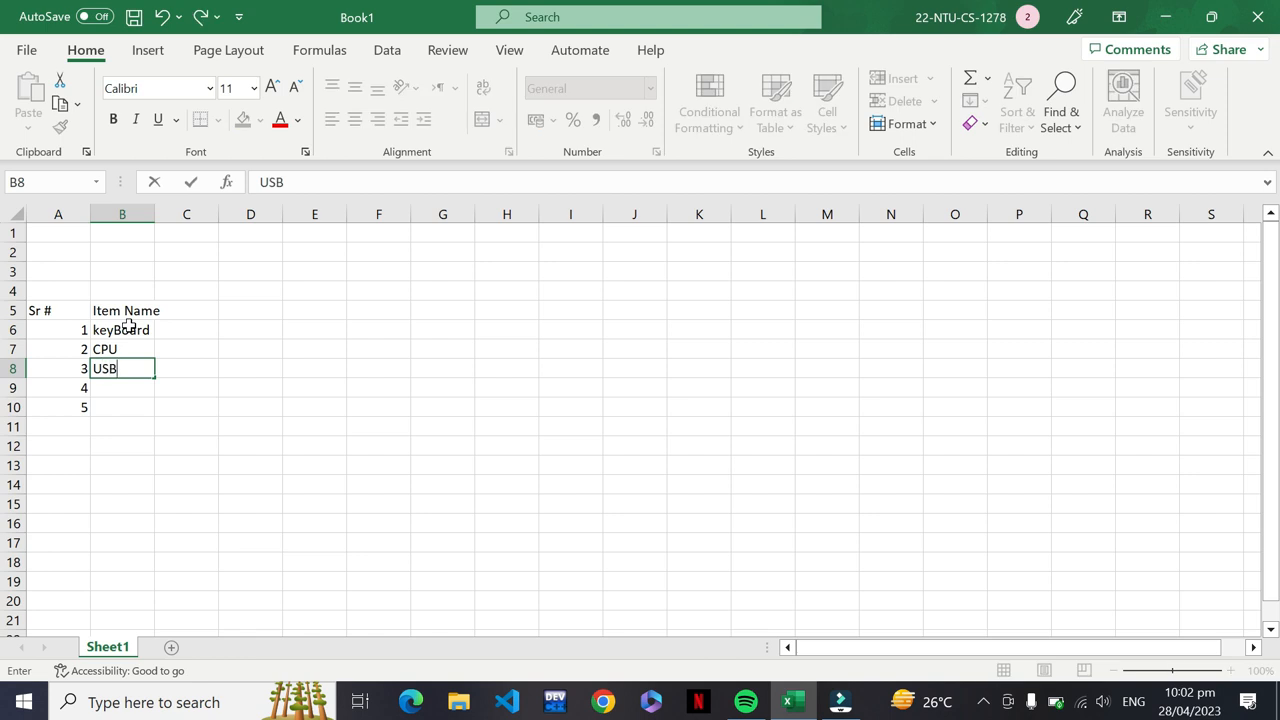
key(Return)
Enter the item names Moniter and Disk in cells B9 and B10
text(MO)
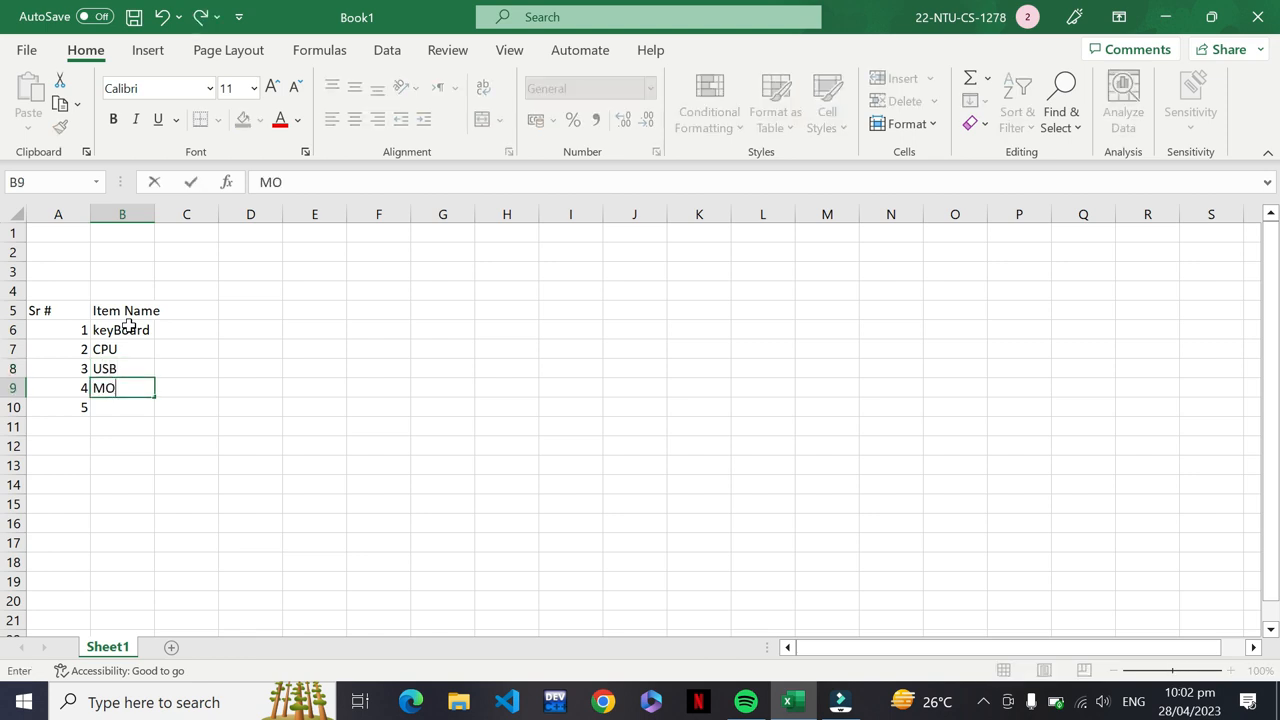
key(BackSpace)
text(oniter)
key(Return)
text(Ds)
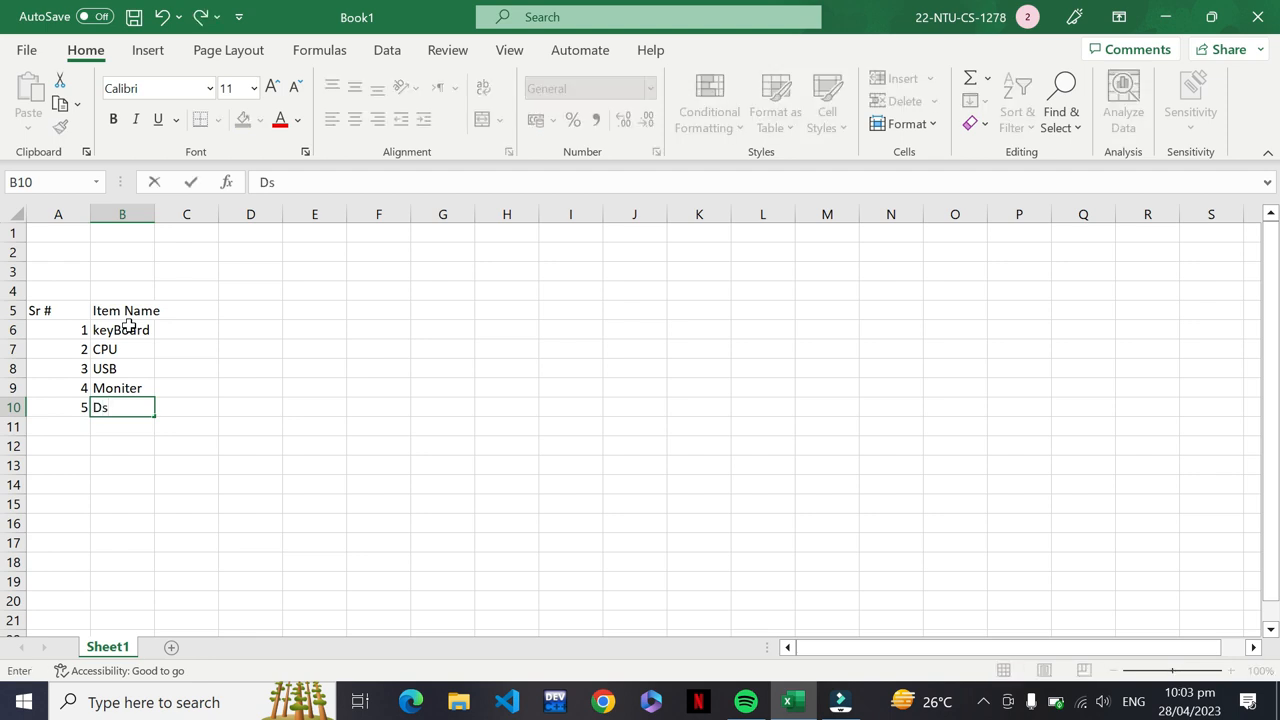
key(BackSpace)
text(isk)
key(Return)
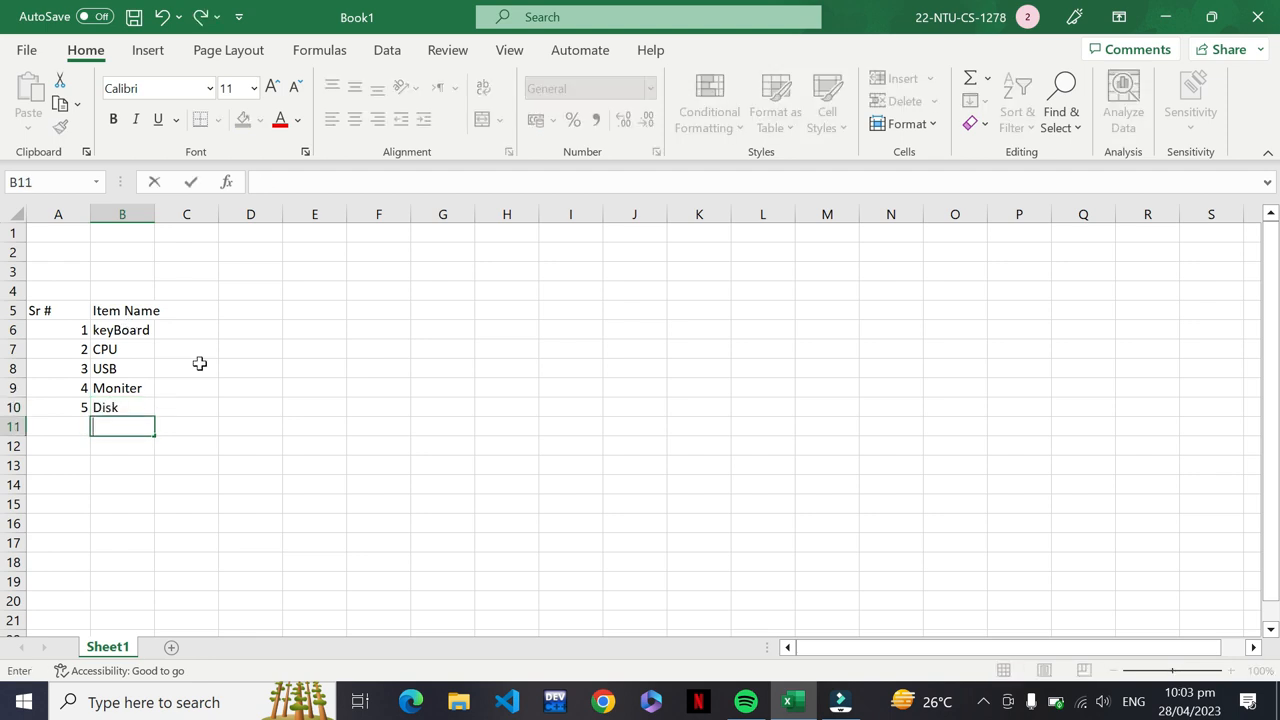
Add the column header "Purchase Price" in cell C5
click(204, 310)
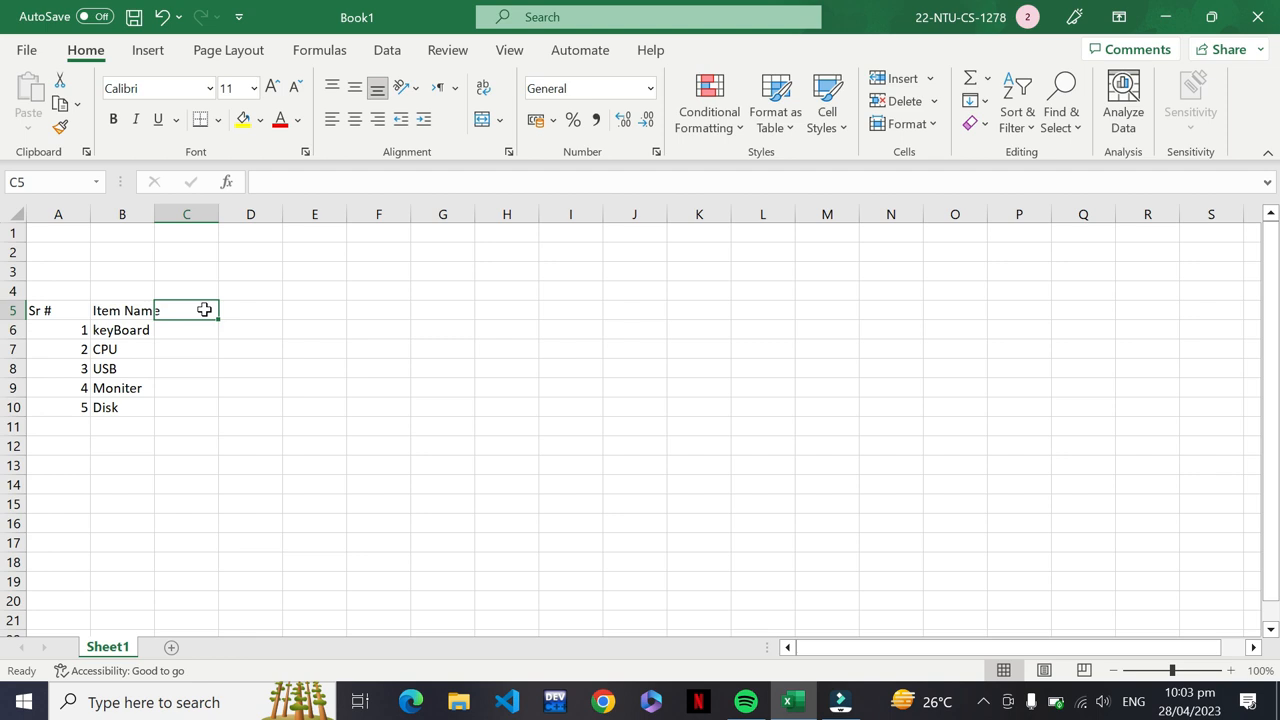
text(Pur)
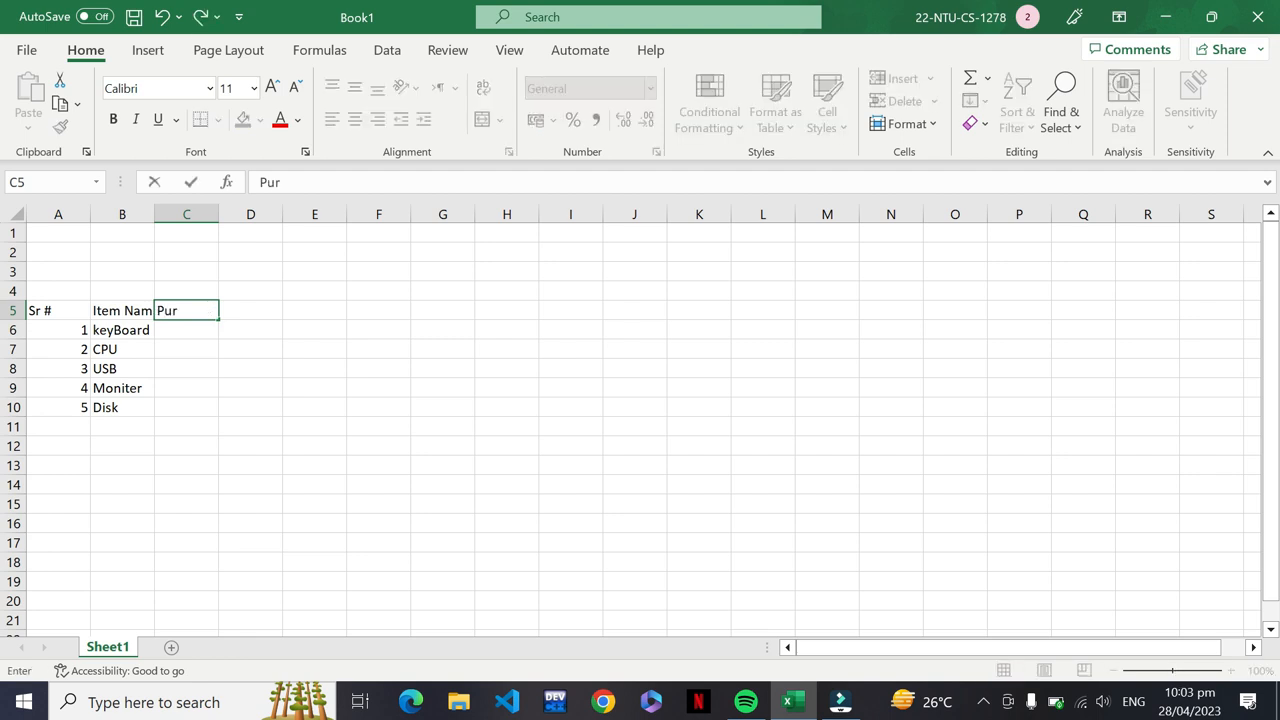
text(chase Price)
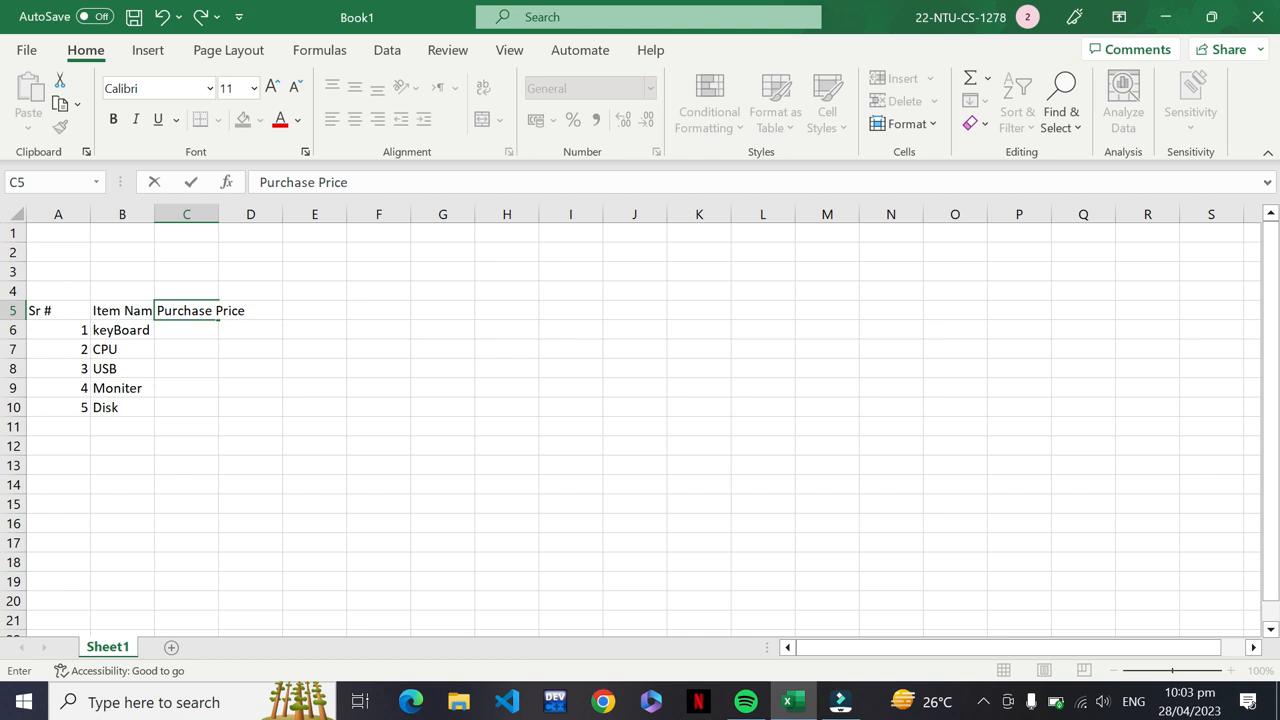
key(Return)
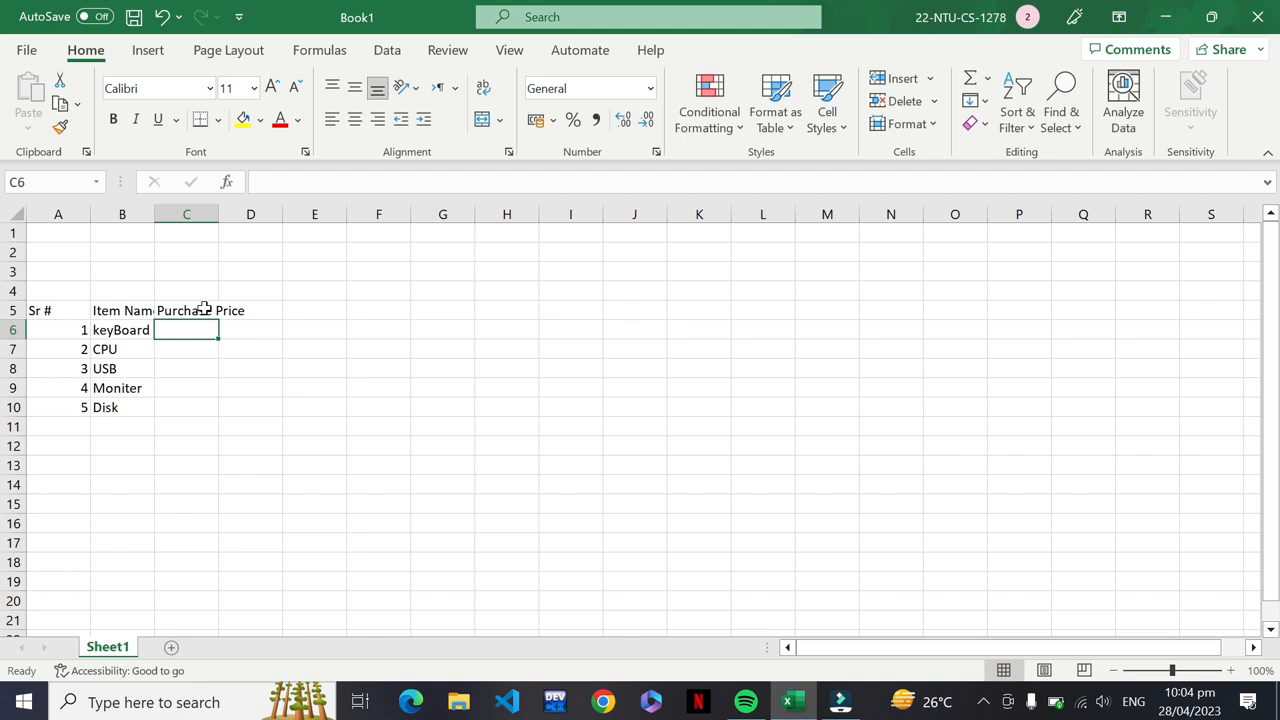
Fill in the purchase prices 500, 1000, 100, 700 and 200 in cells C6 to C10
text(500)
key(Return)
text(1000)
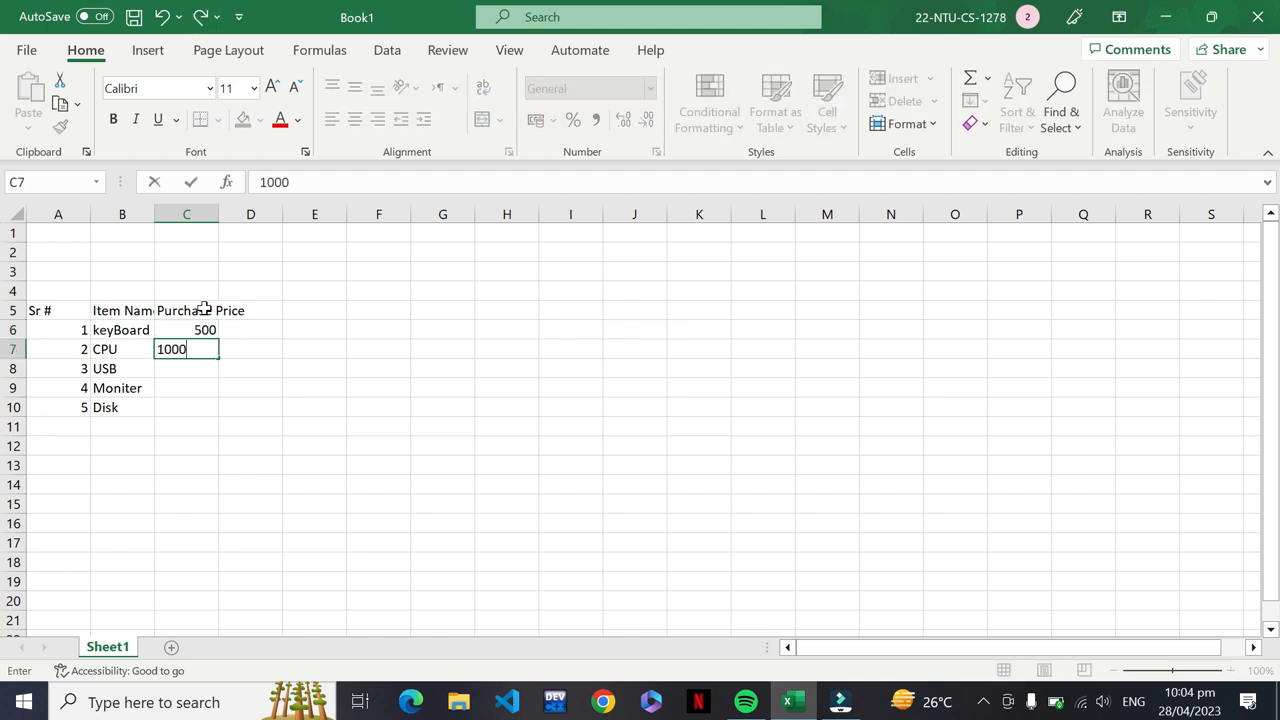
key(Return)
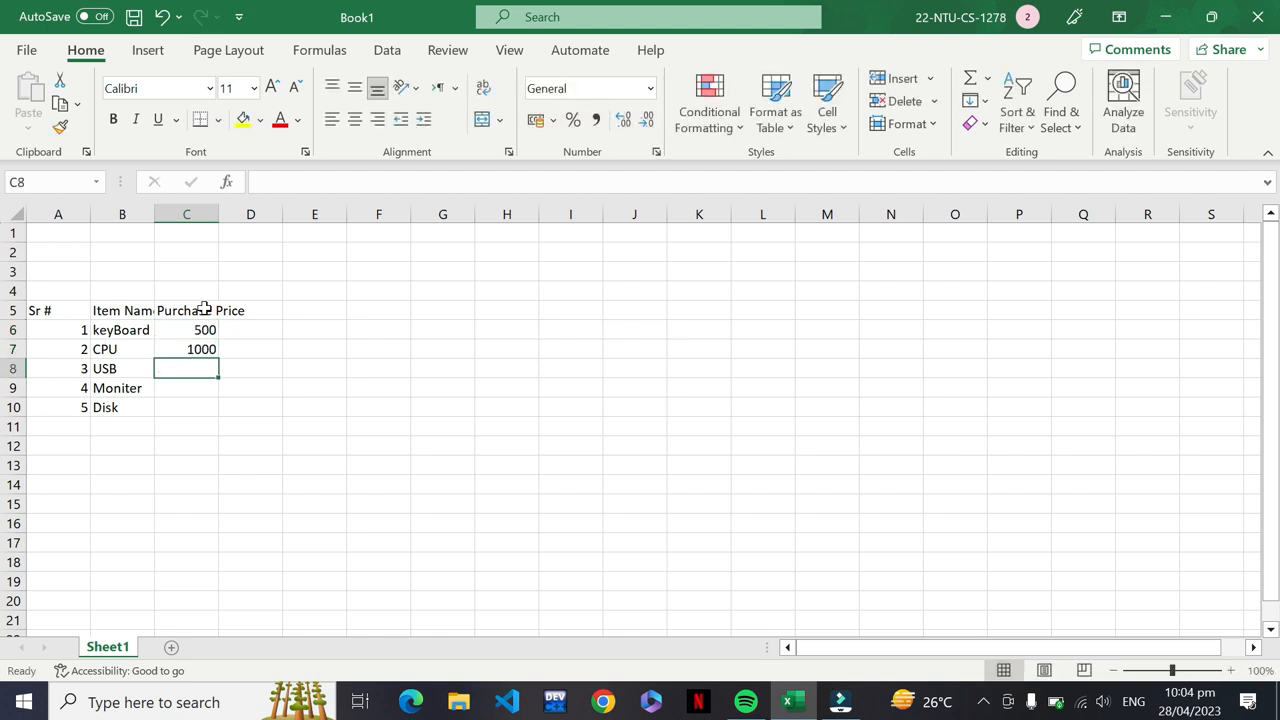
text(100)
key(Return)
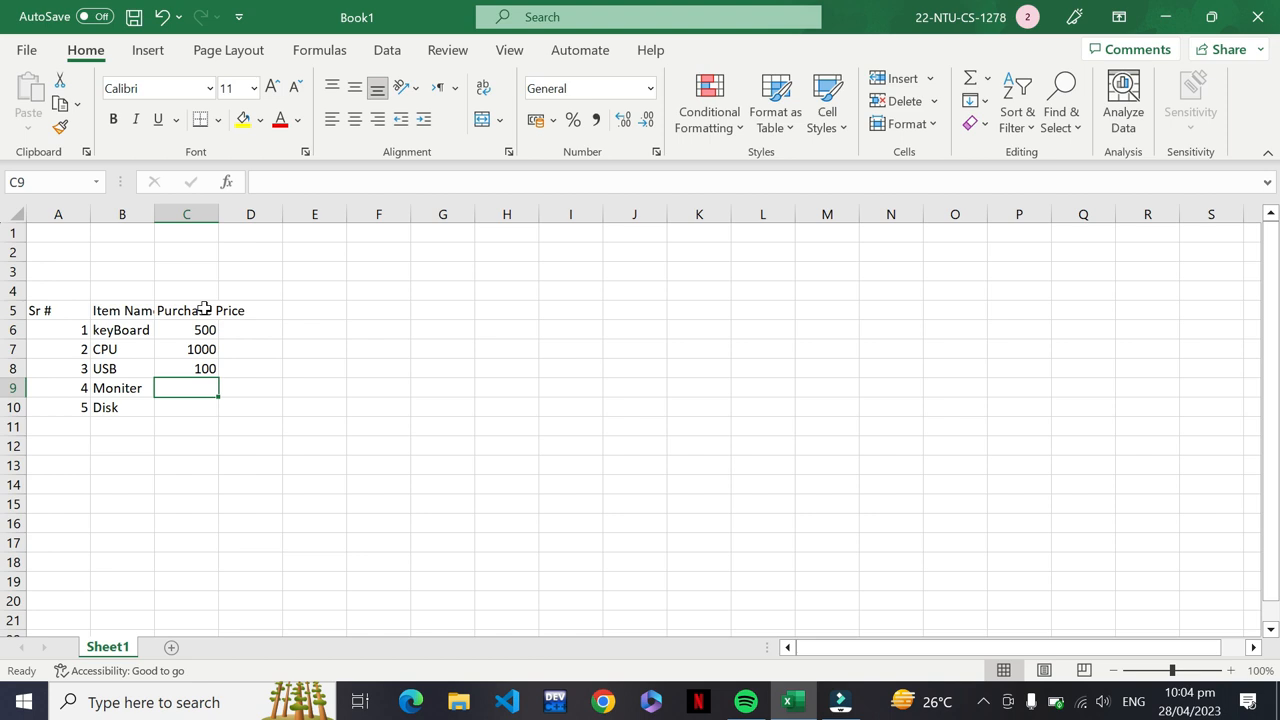
text(700)
key(Return)
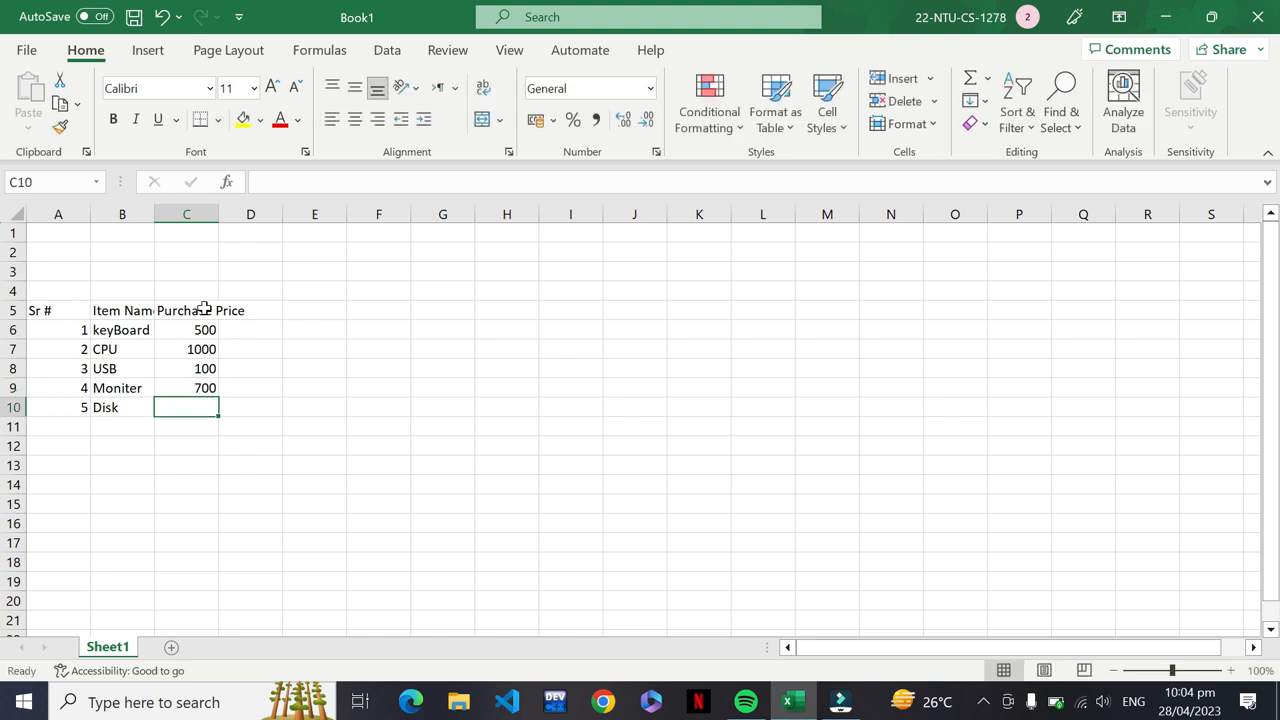
text(200)
key(Tab)
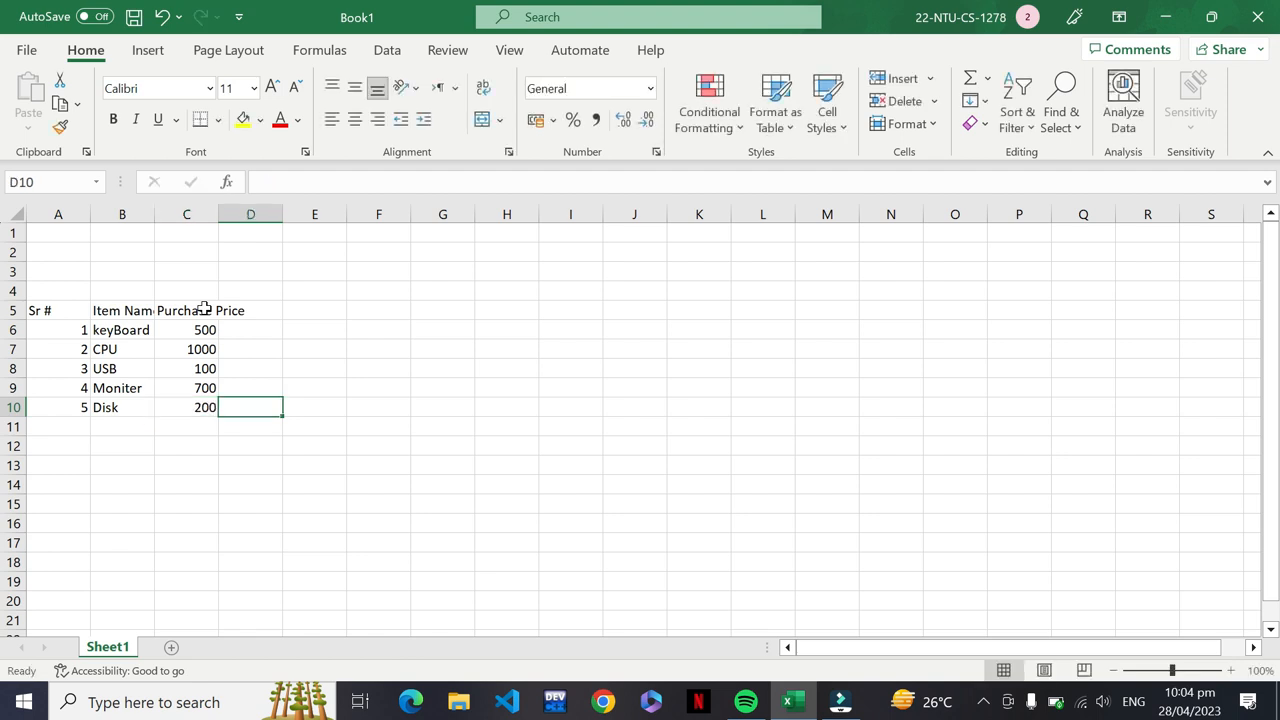
Add the column header "Purchase Qty" in cell D5
click(249, 310)
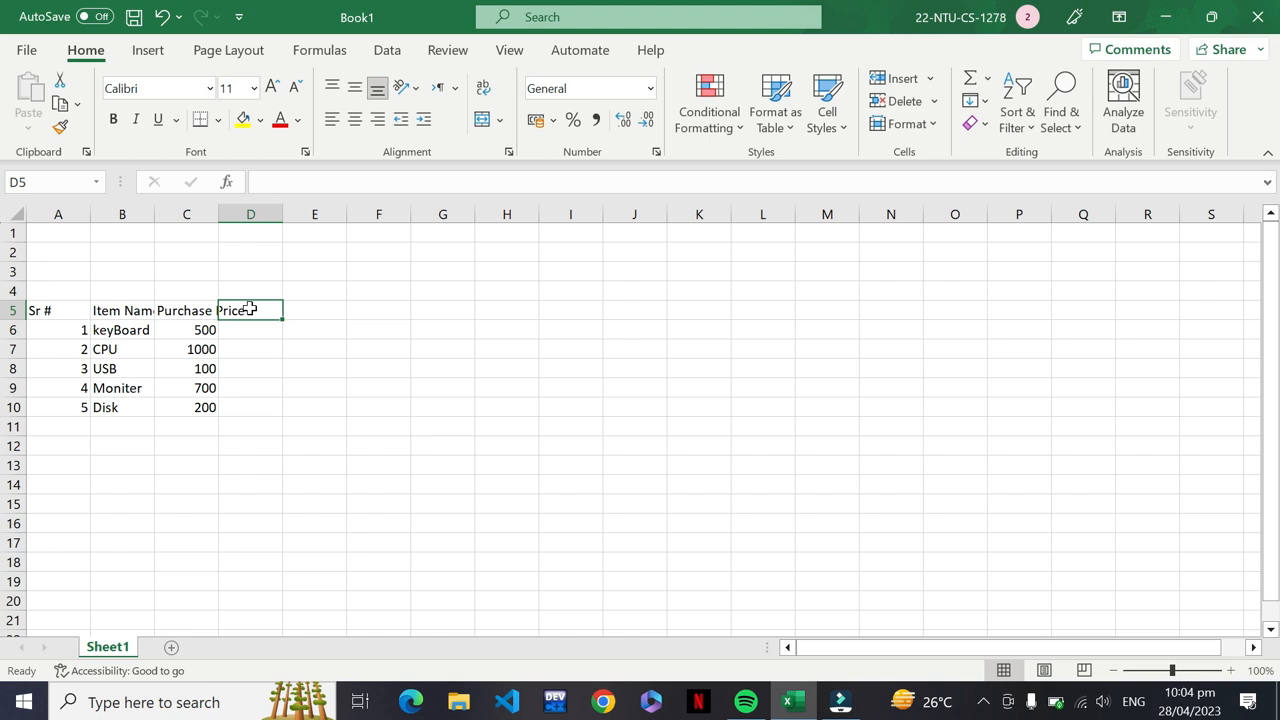
text(Purchase Qty)
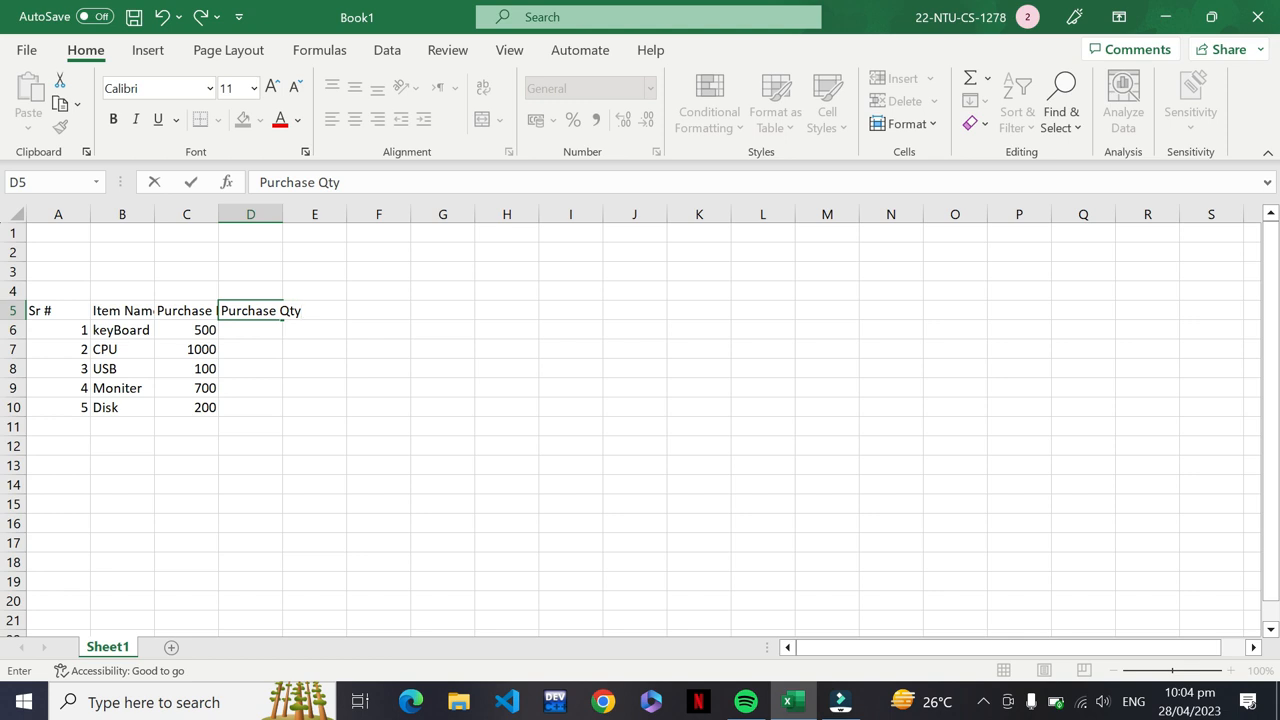
key(Return)
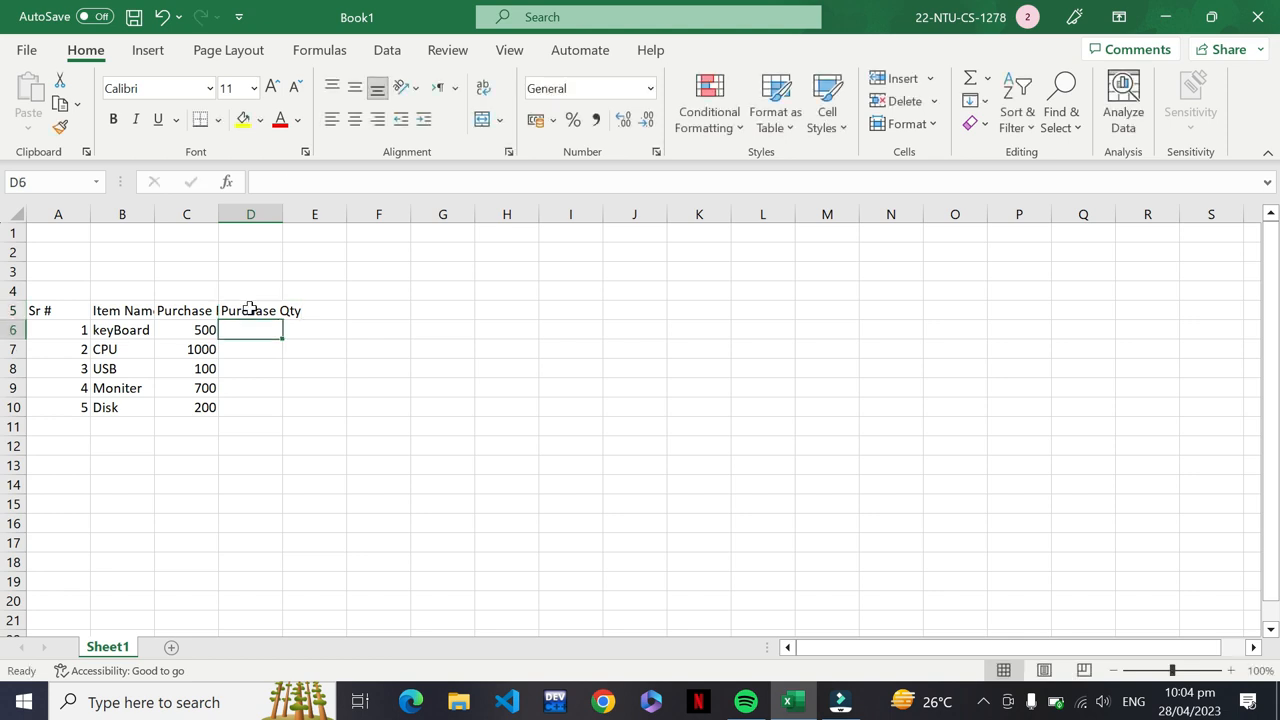
Fill in the purchase quantities 5, 8, 10, 6 and 10 in cells D6 to D10
text(5)
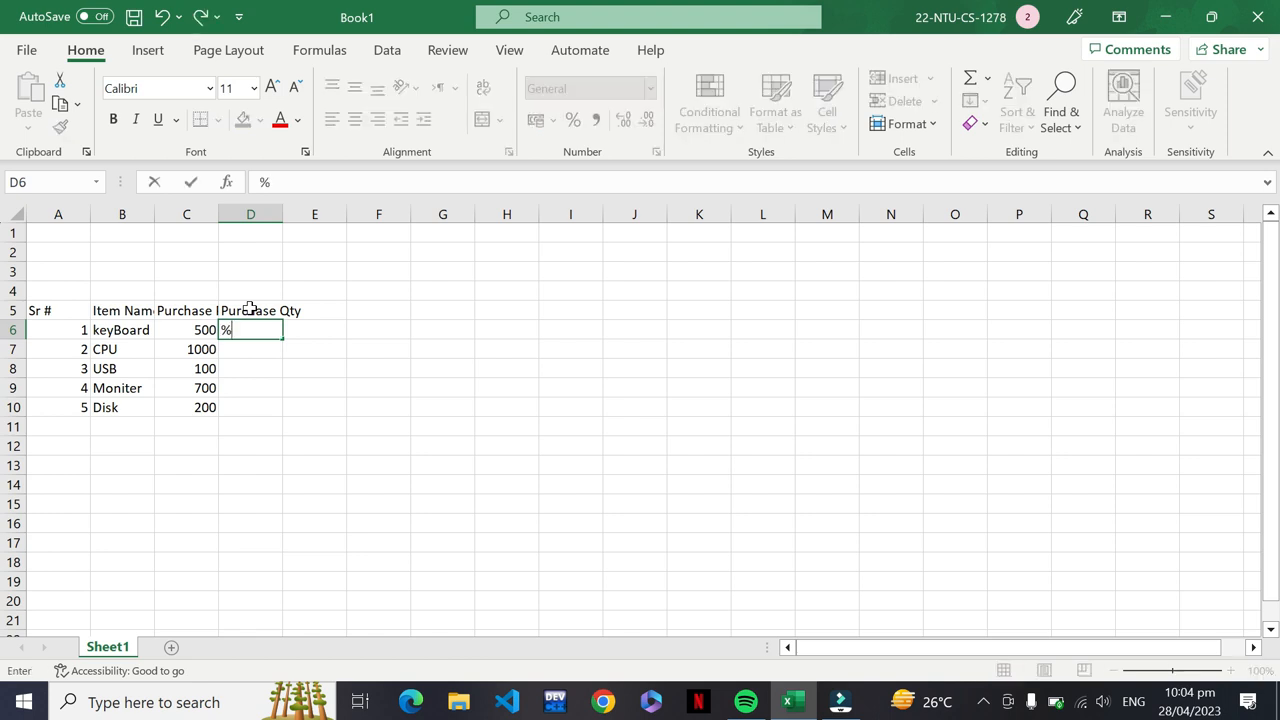
key(BackSpace)
text(5)
key(Return)
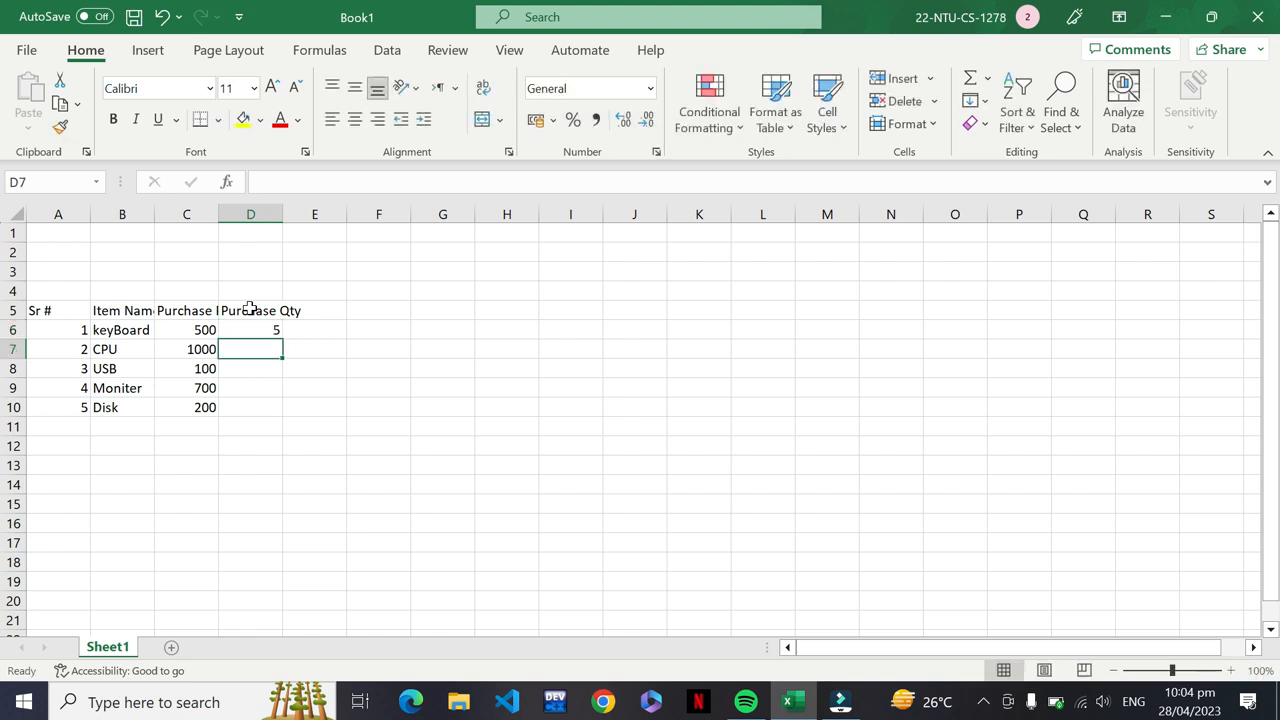
text(8)
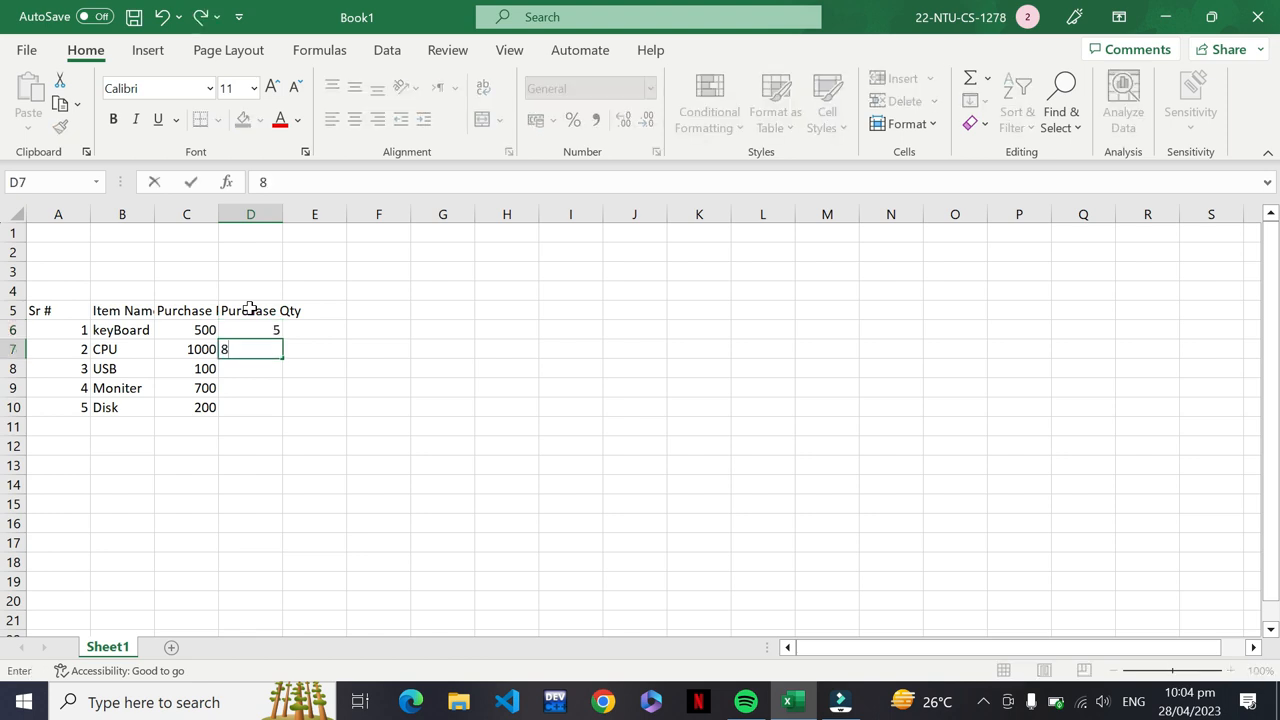
key(Return)
text(10)
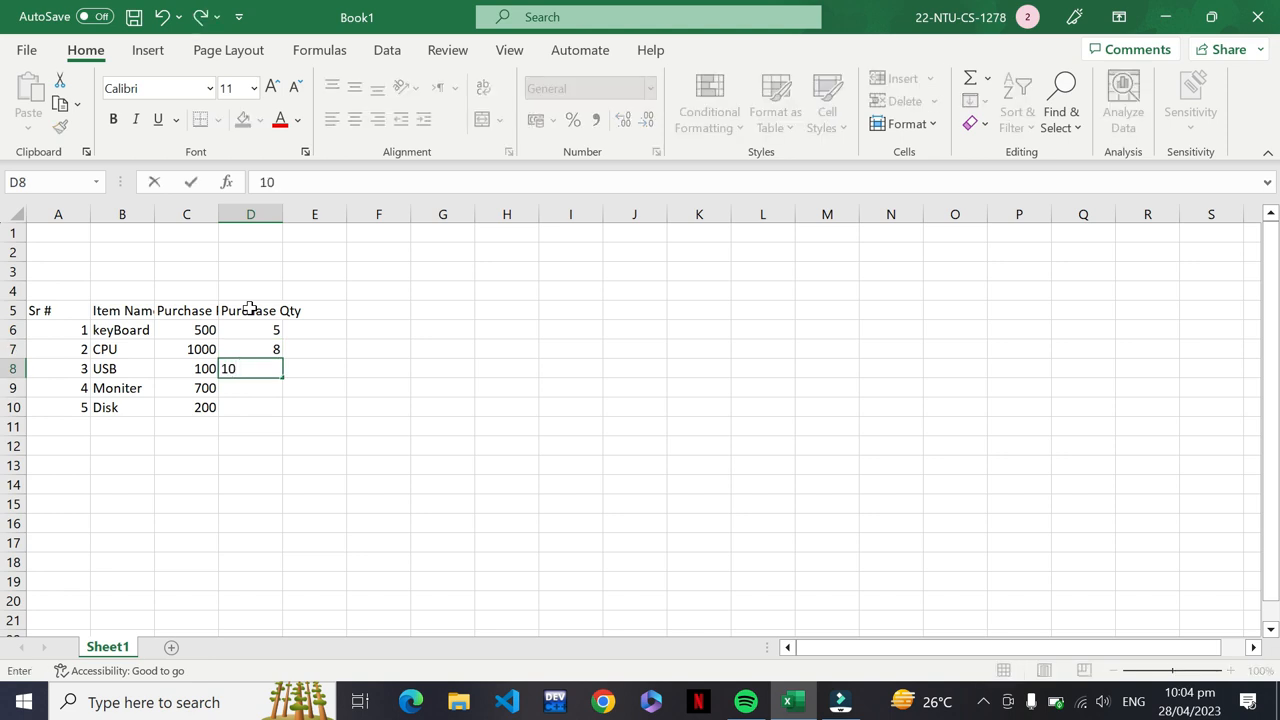
key(Return)
text(6)
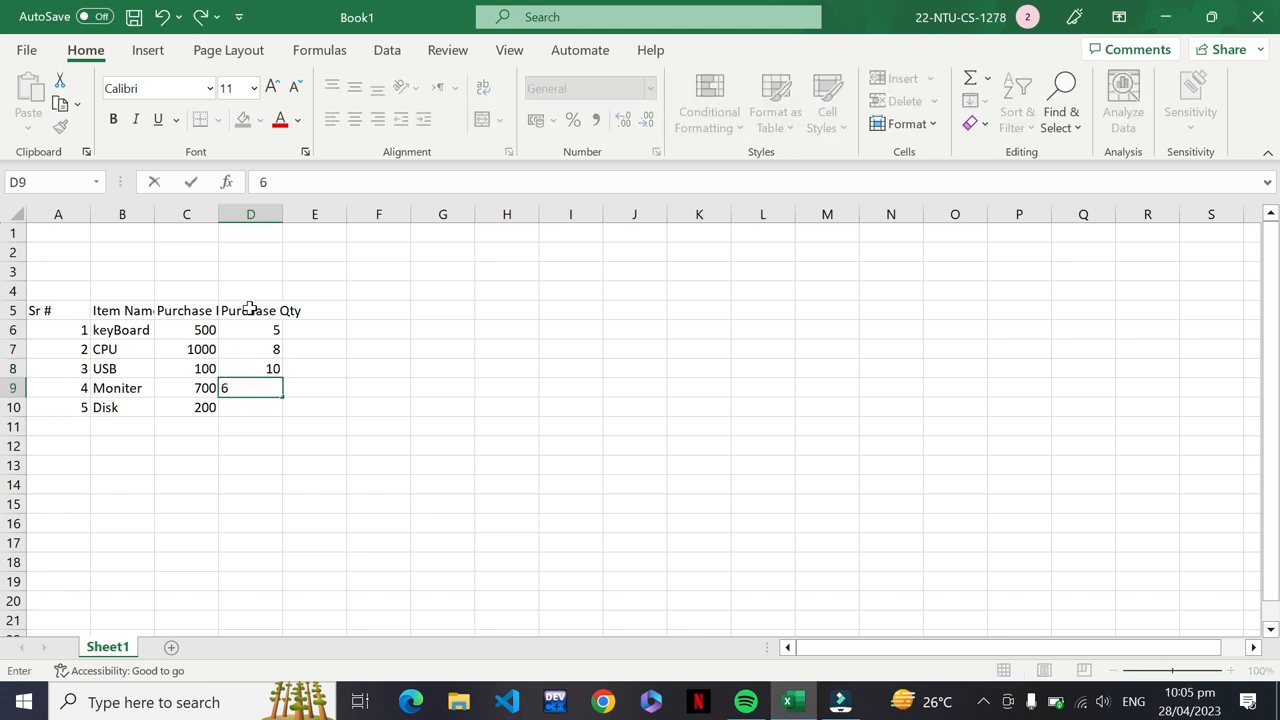
key(Return)
text(10)
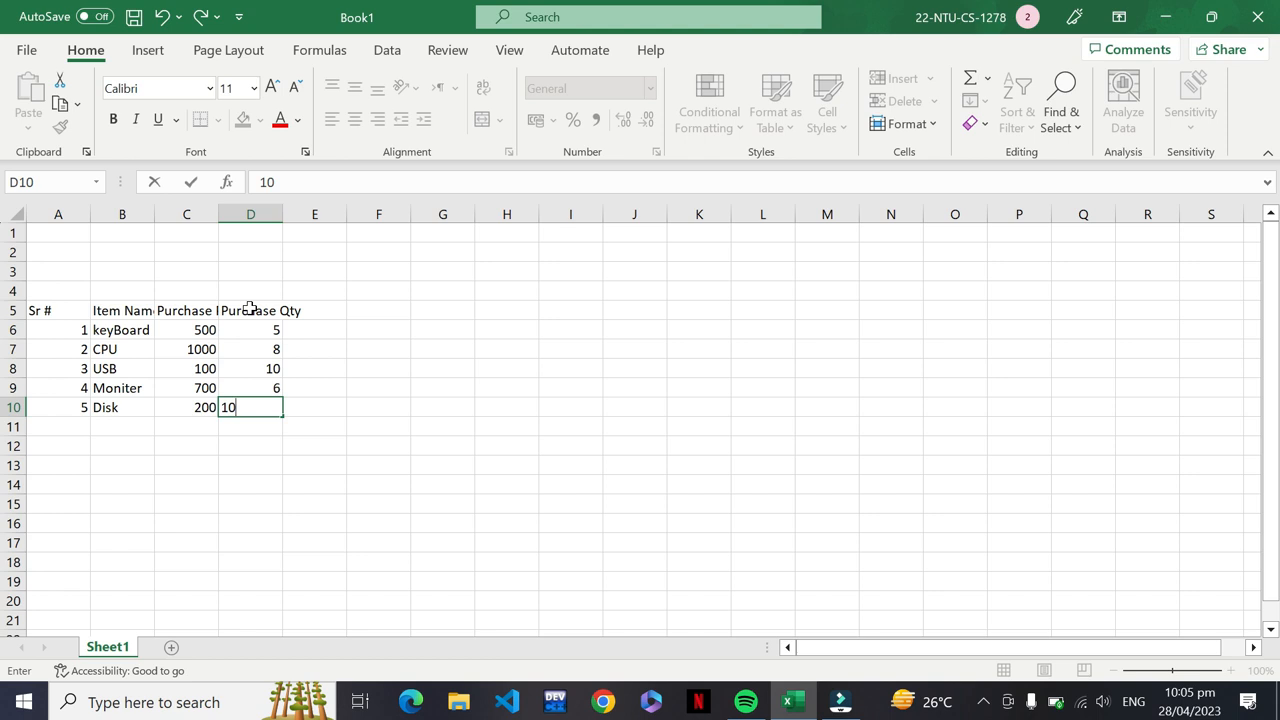
key(Tab)
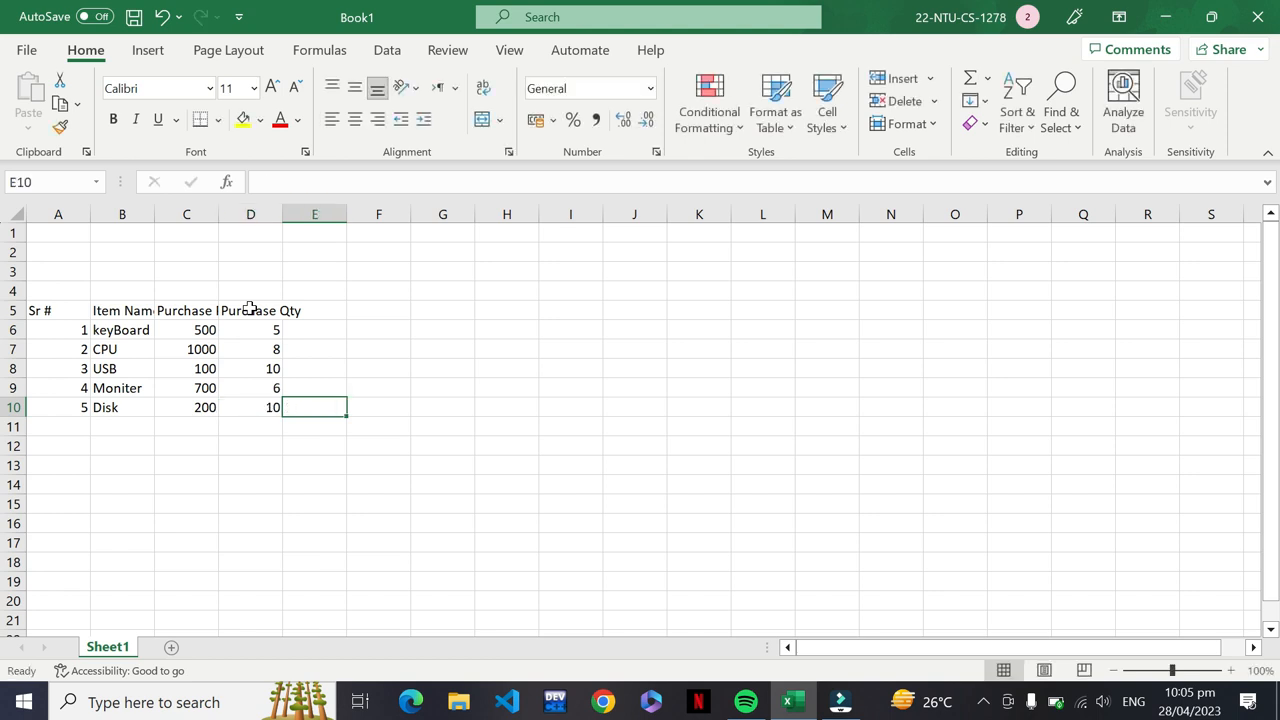
Add the column header "Purchase Return" in cell E5
click(300, 310)
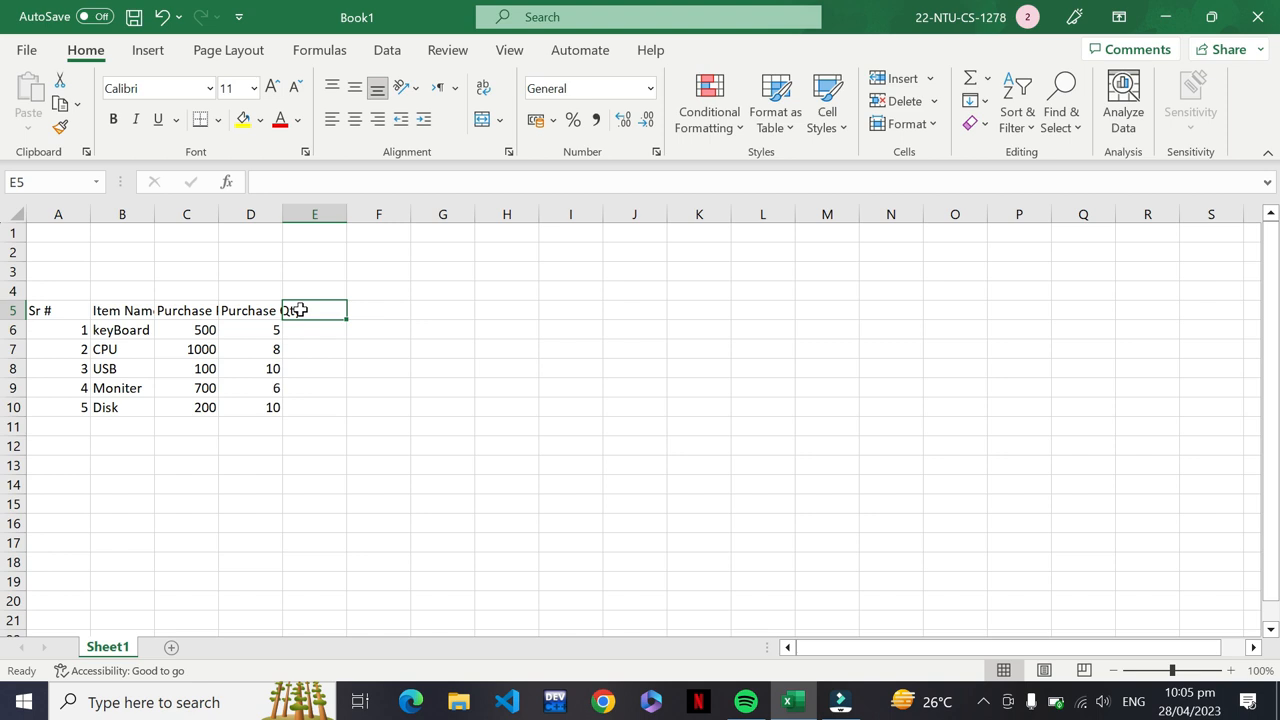
text(Pur)
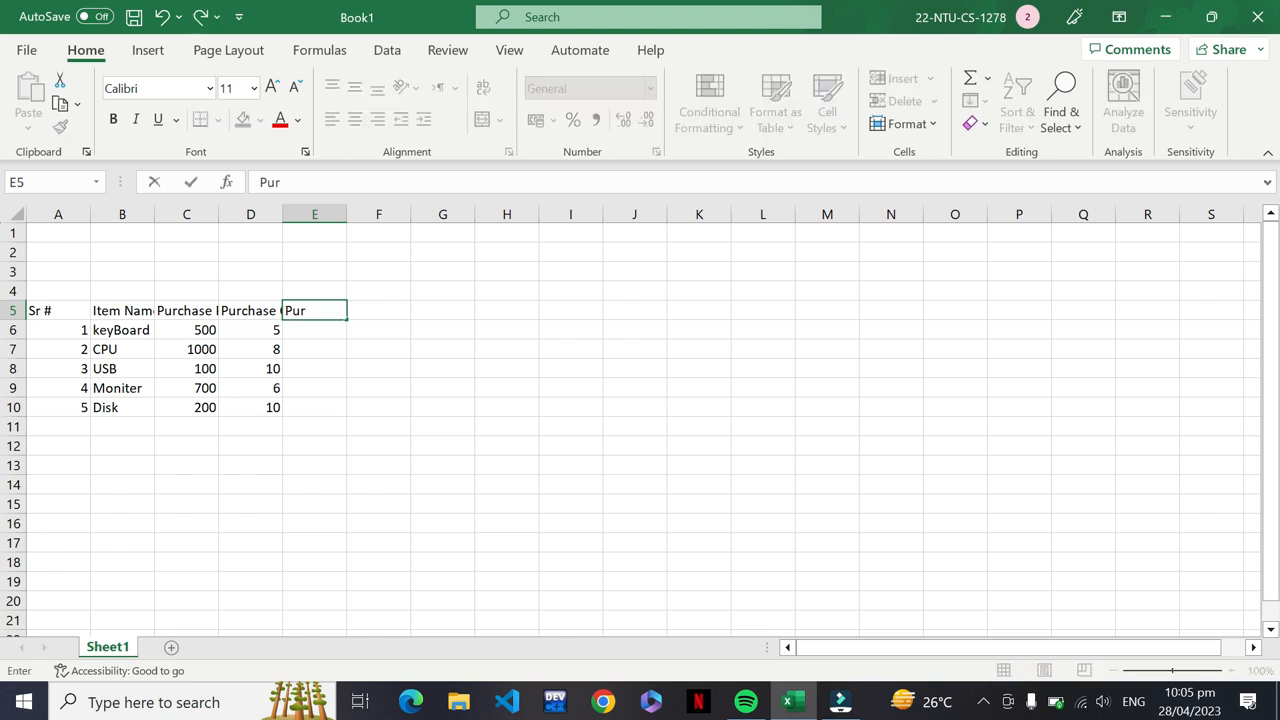
text(chase Return)
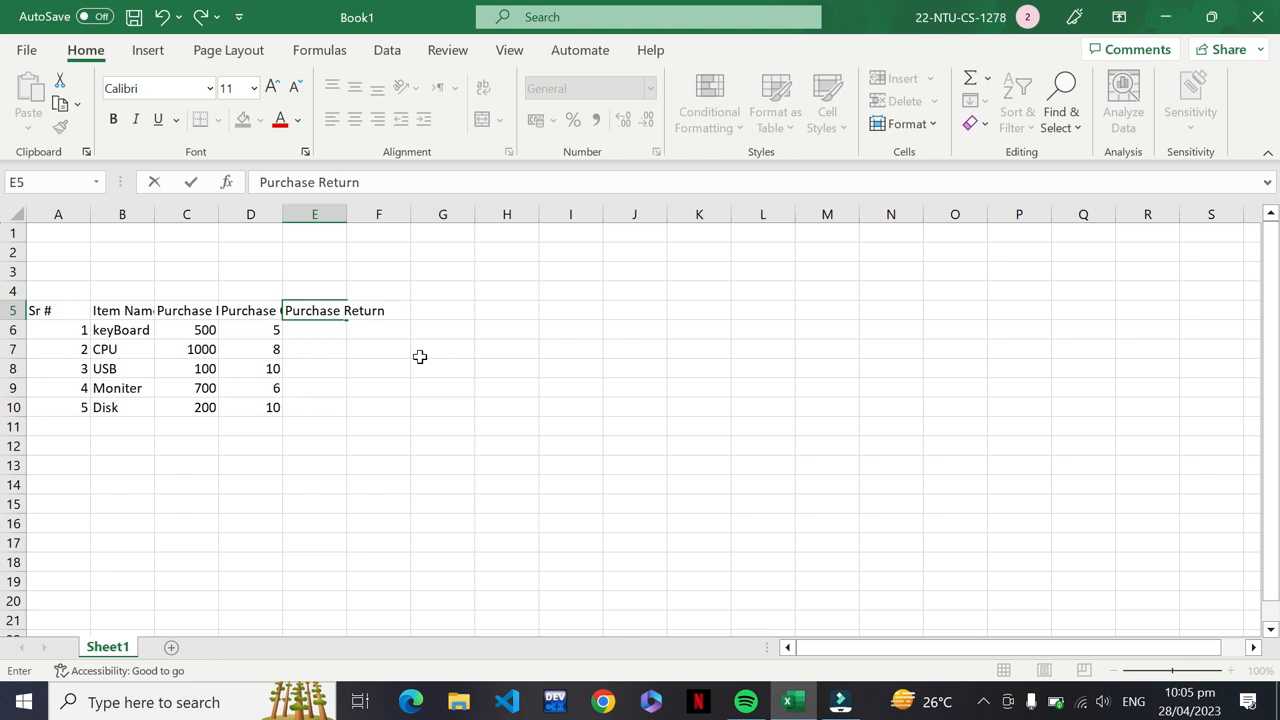
key(Return)
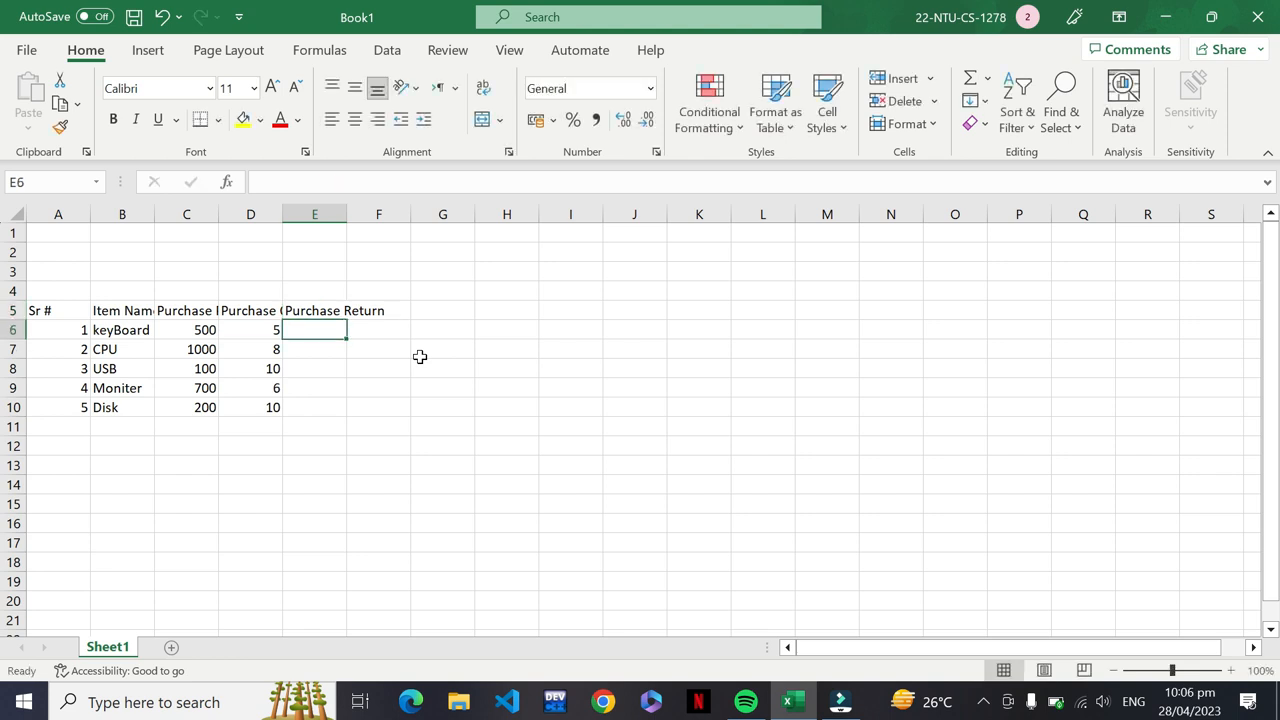
Fill in the purchase returns 1, 0, 0, 3 and 5 in cells E6 to E10
text(1)
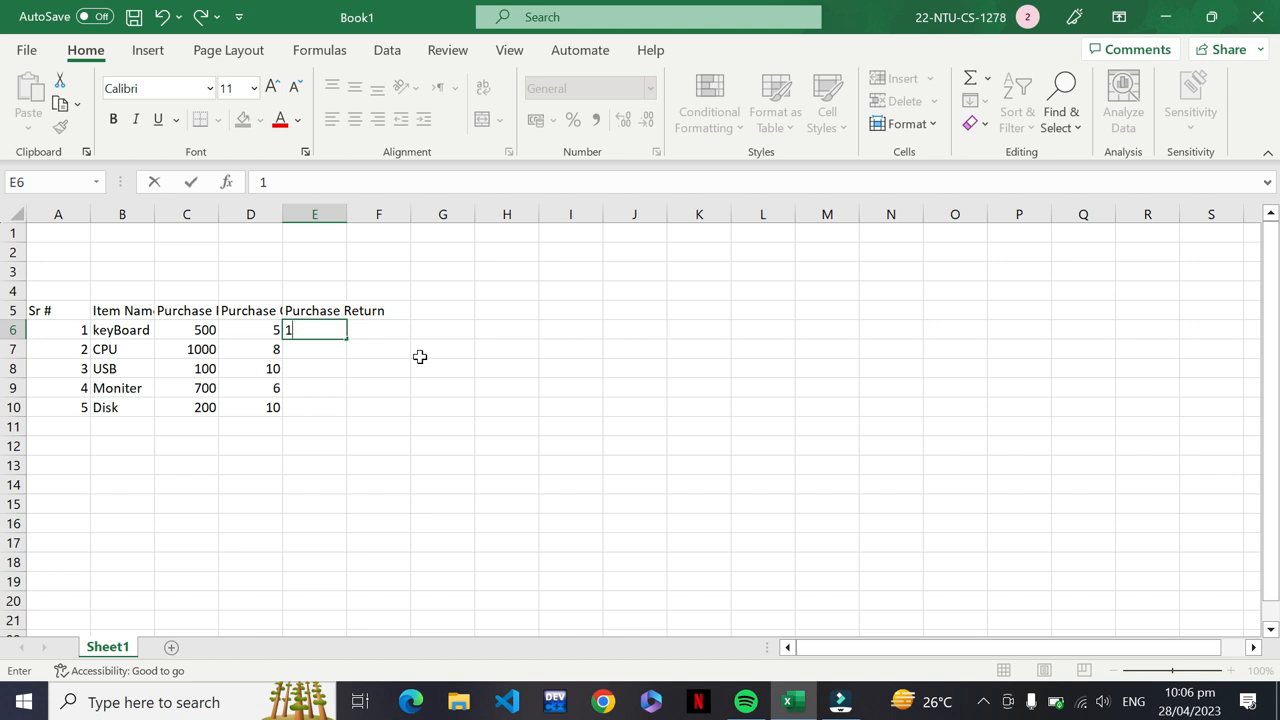
key(Return)
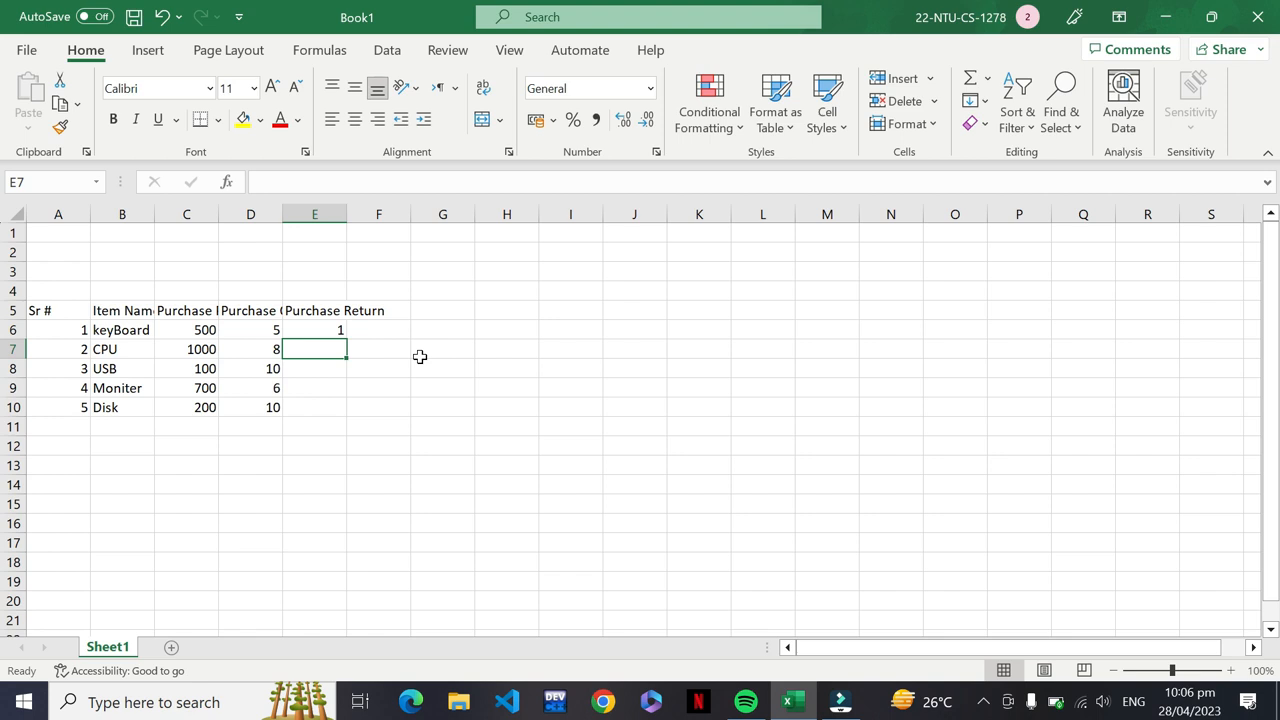
text(0)
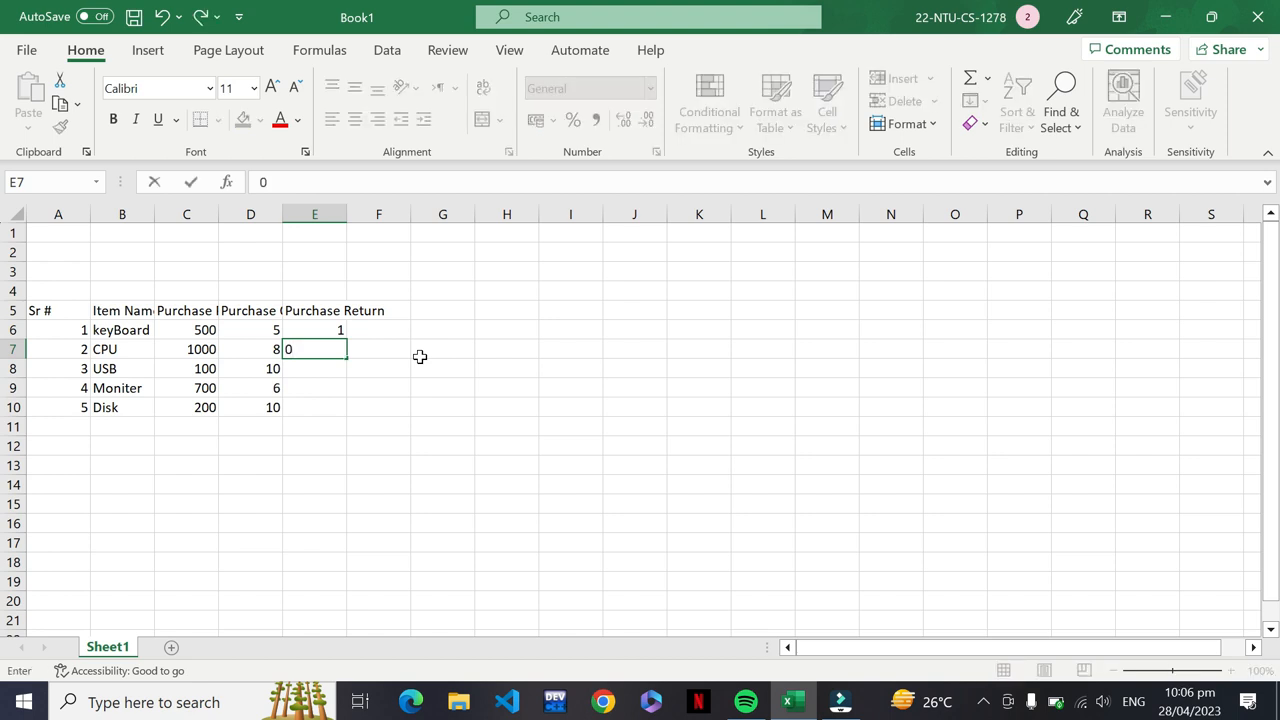
key(Return)
text(0)
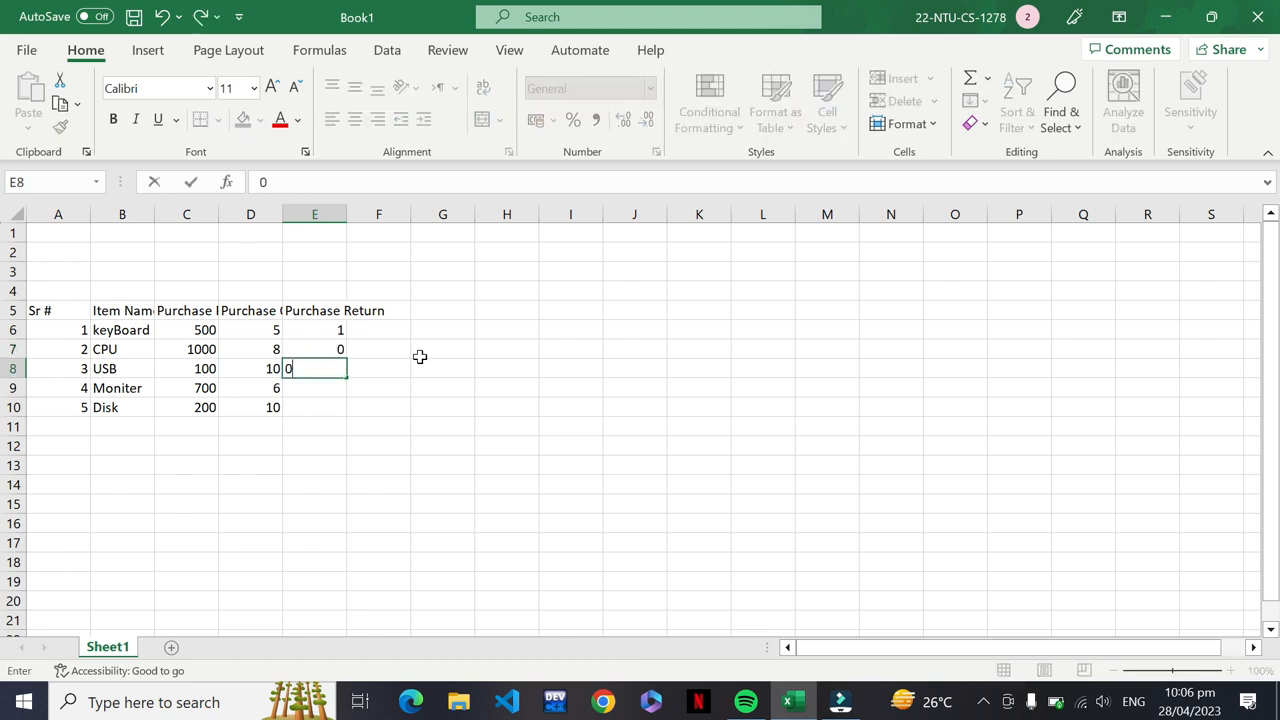
key(Return)
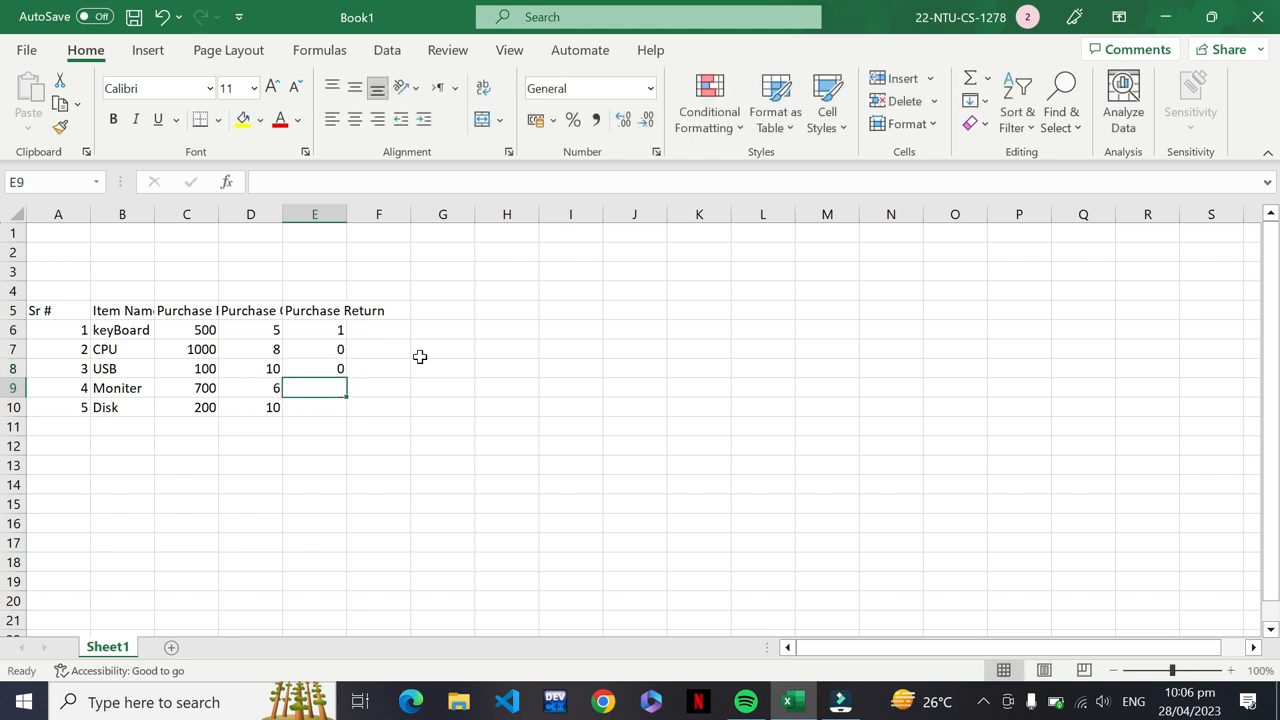
text(3)
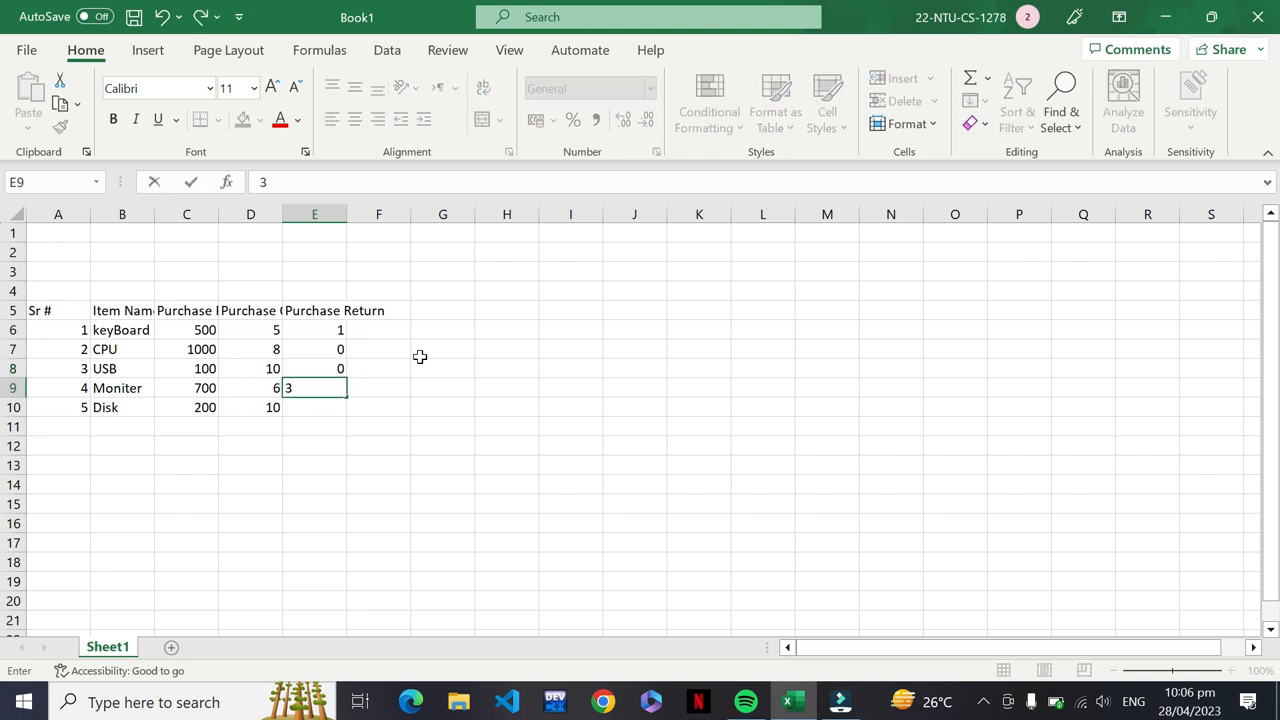
key(Return)
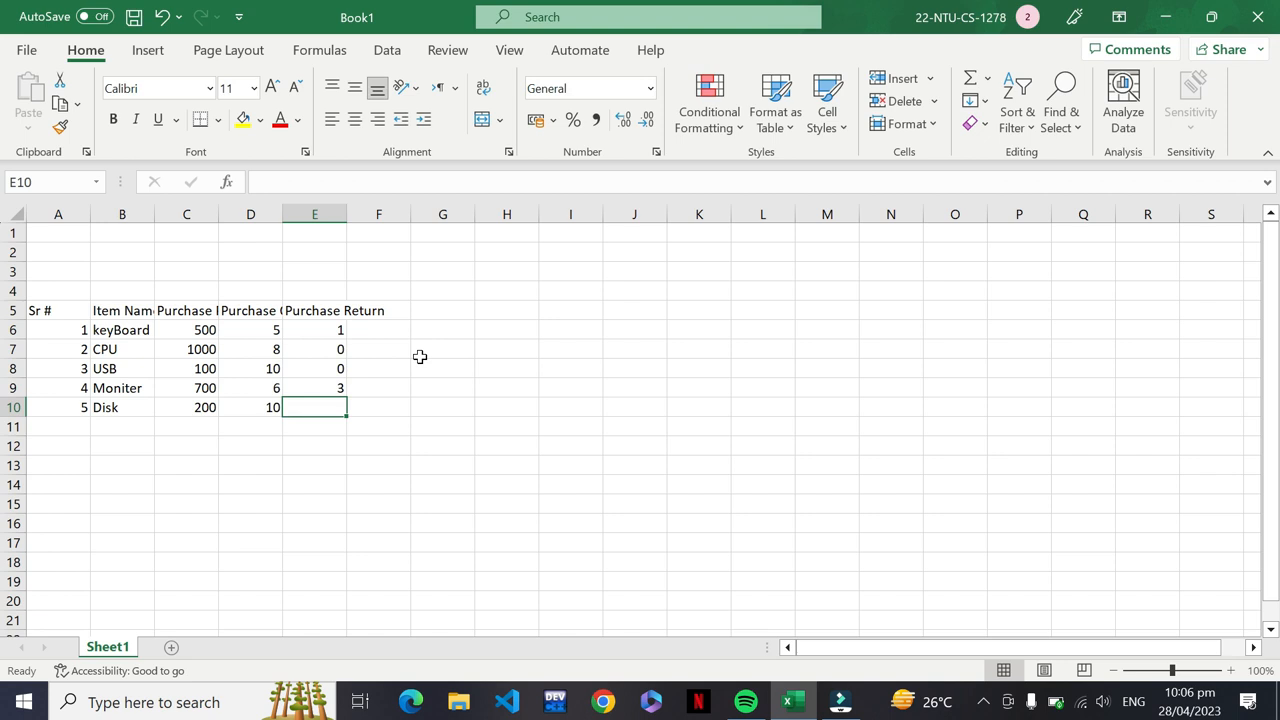
text(5)
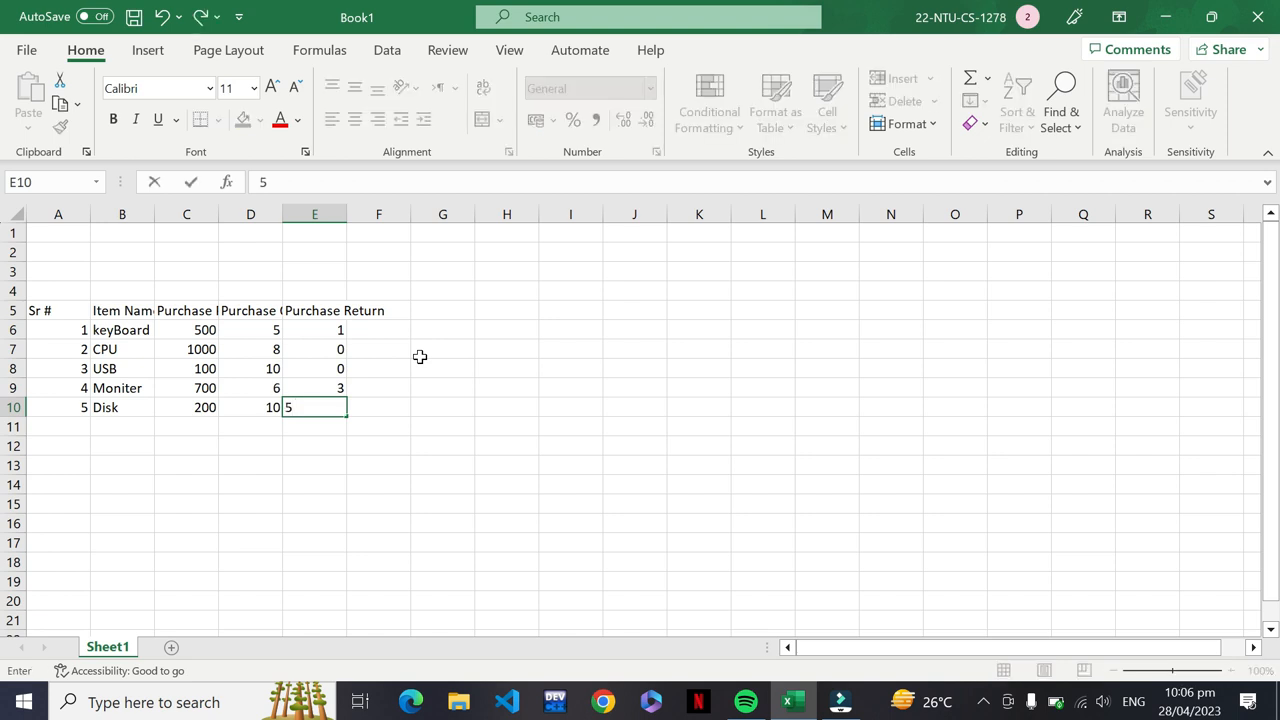
key(Tab)
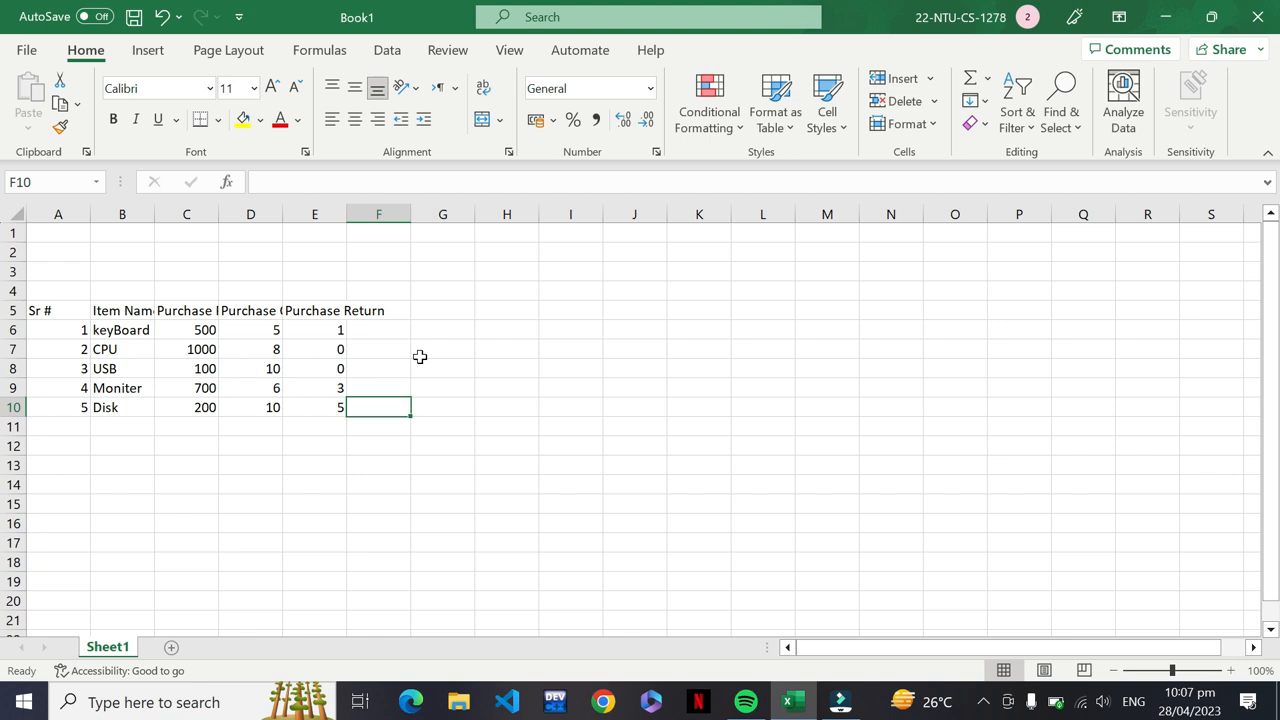
key(Up)
key(Up)
key(Up)
key(Up)
key(Up)
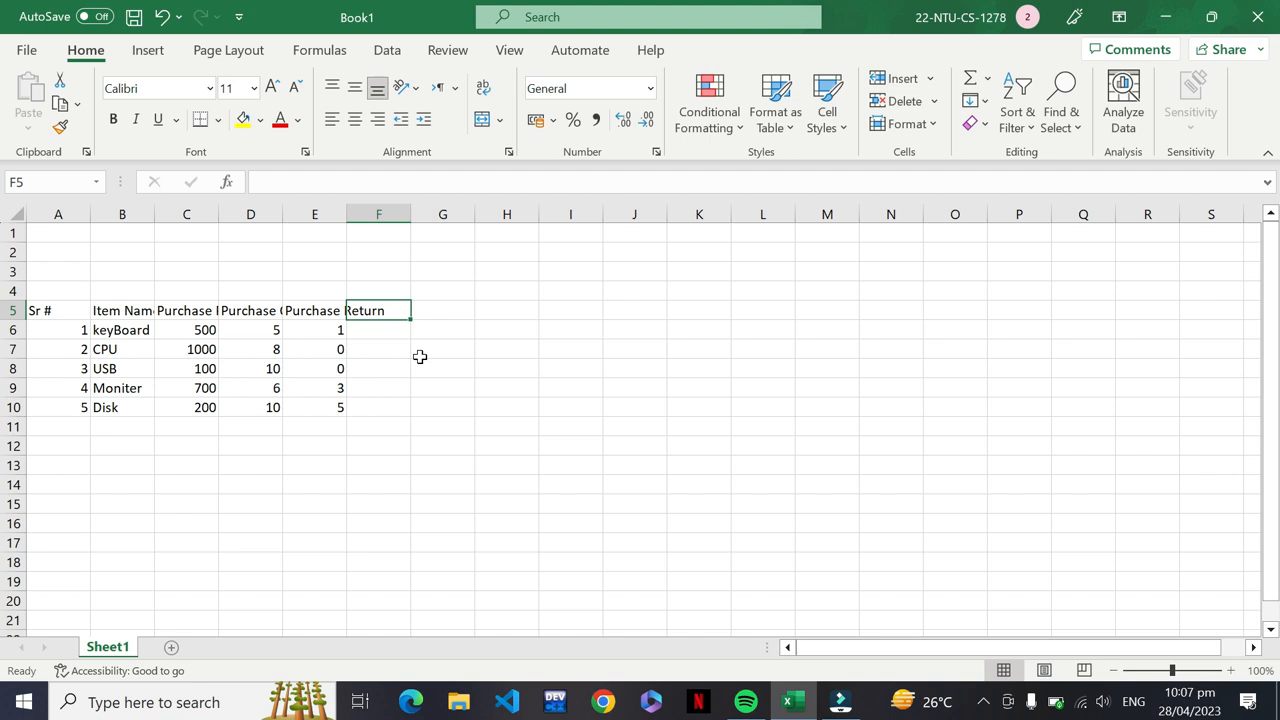
drag(254, 329, 258, 406)
click(258, 406)
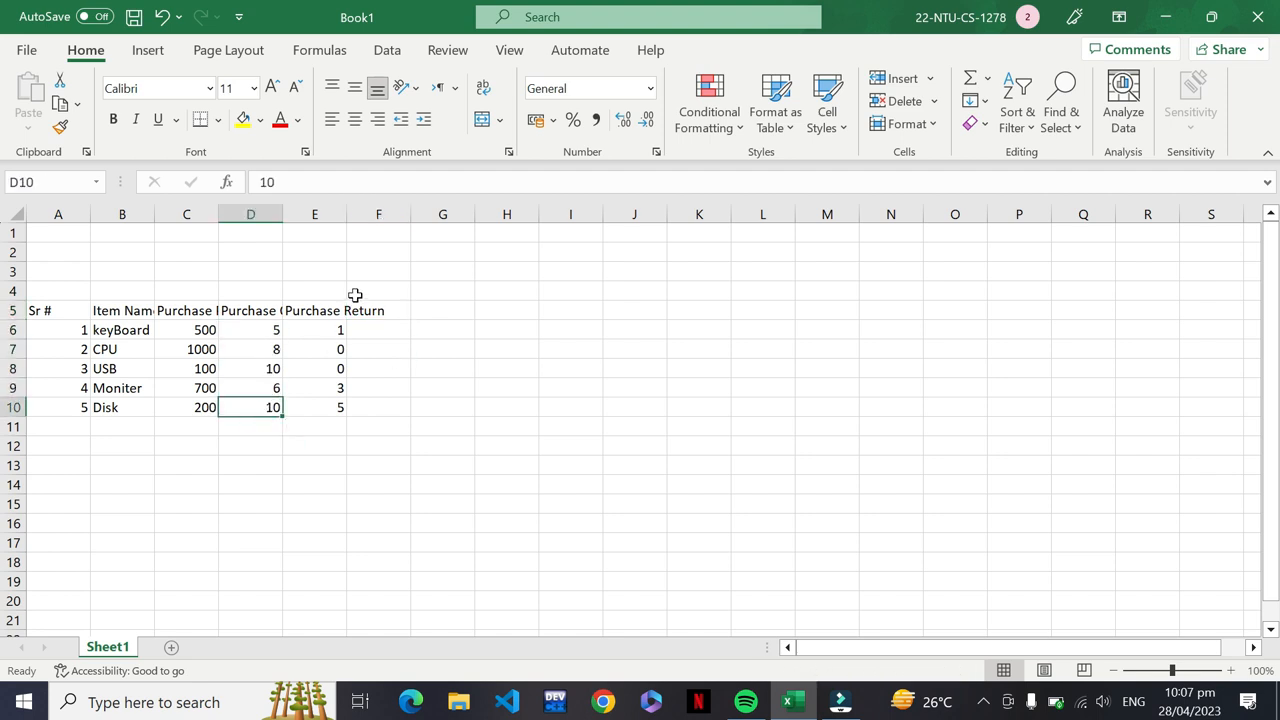
drag(332, 313, 337, 400)
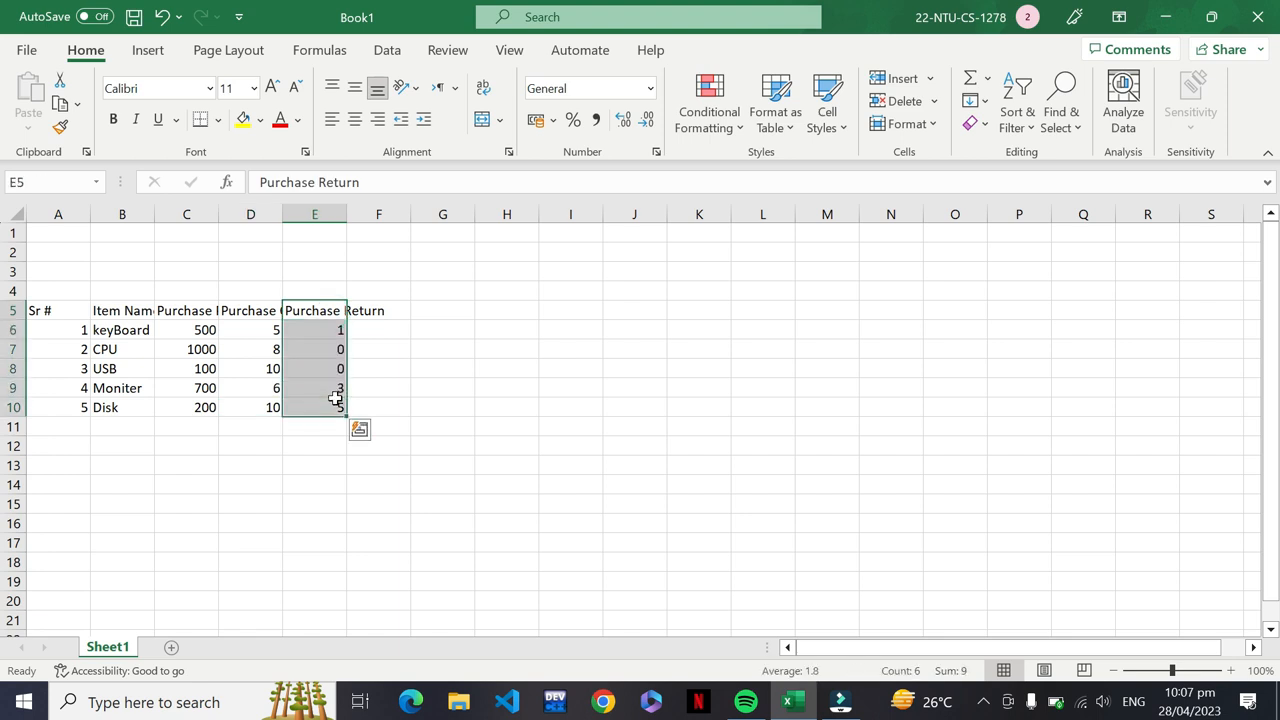
click(335, 400)
click(375, 310)
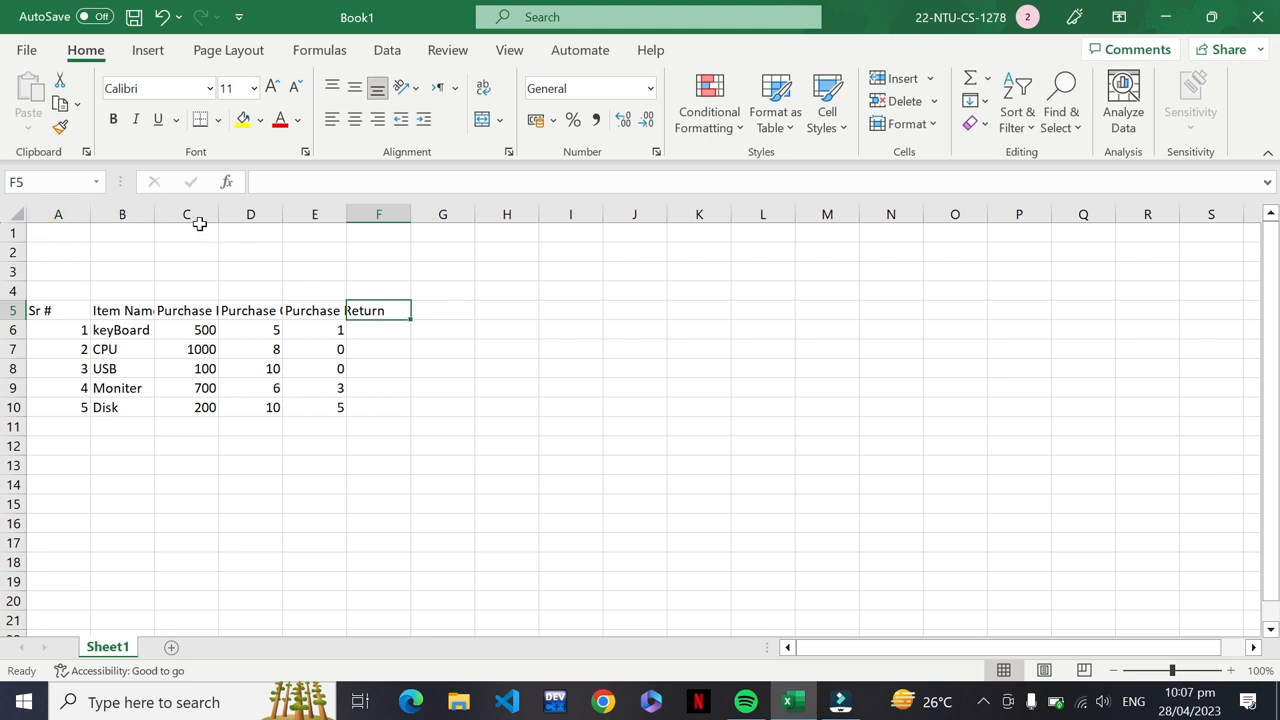
Auto-fit the widths of columns C to E to their contents
drag(201, 210, 311, 211)
double_click(285, 218)
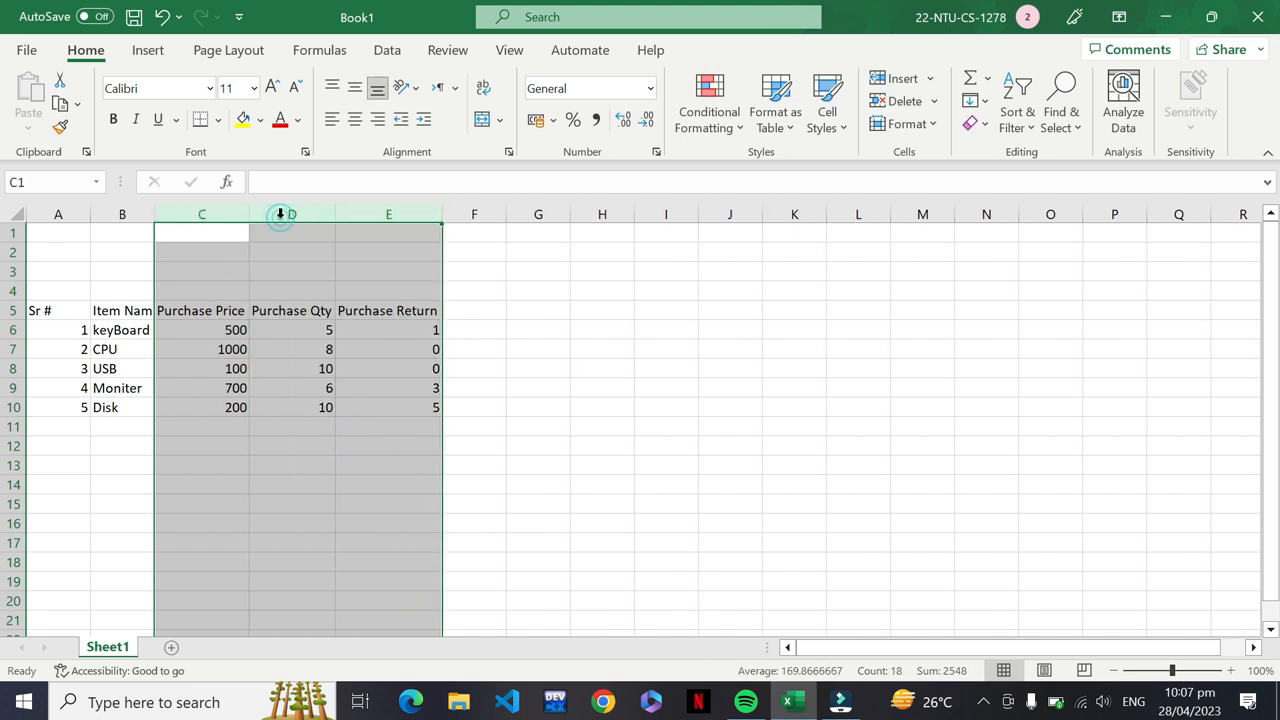
click(484, 309)
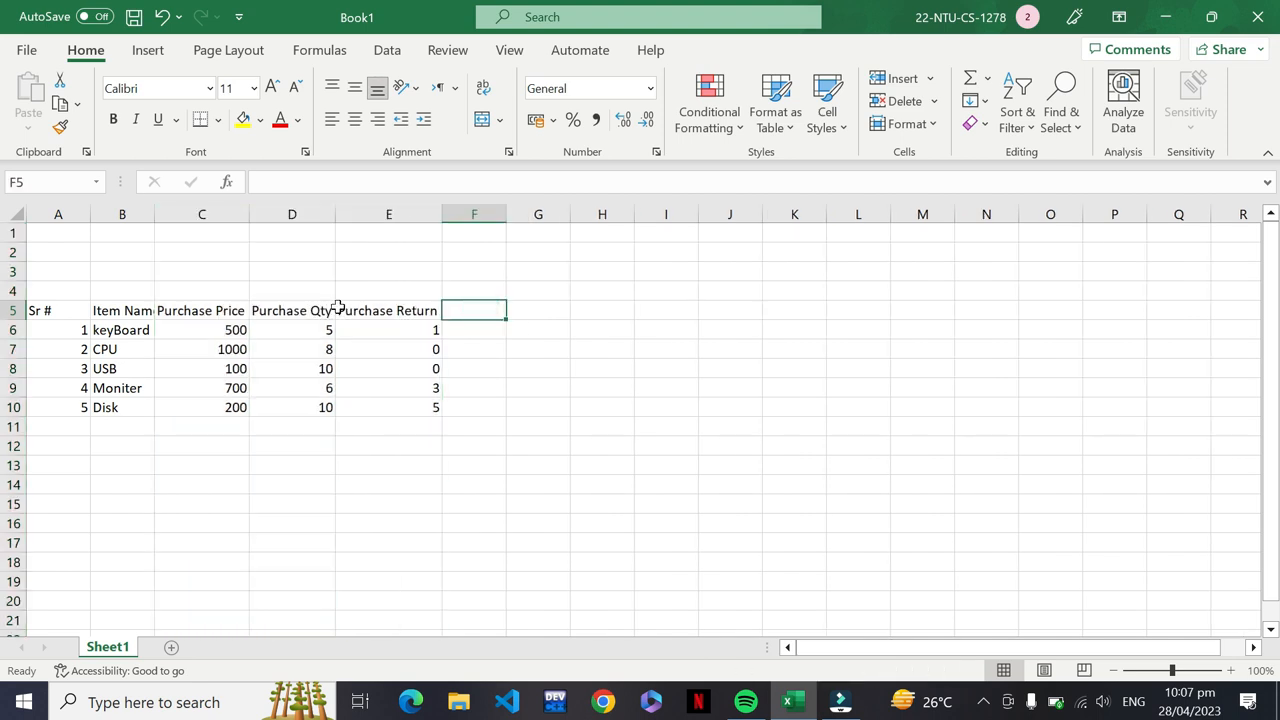
Review the purchase price, quantity and return entries, especially those in the keyBoard row
click(275, 311)
click(220, 310)
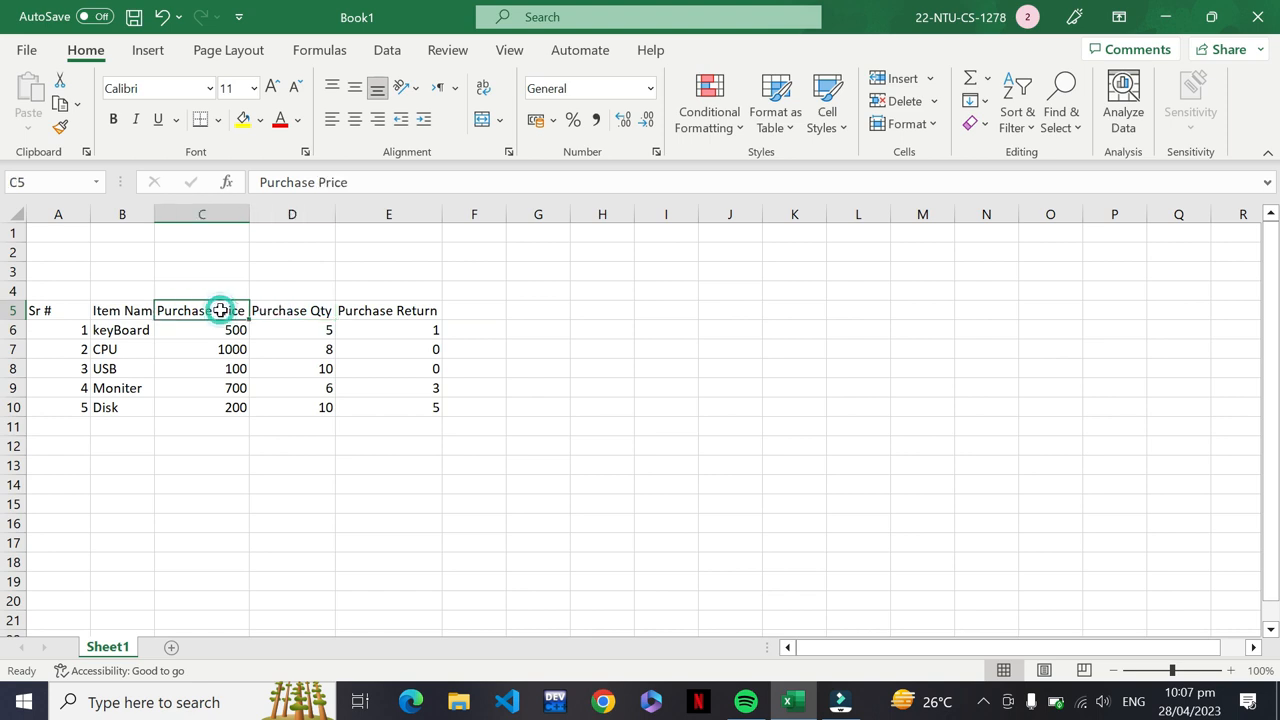
click(219, 351)
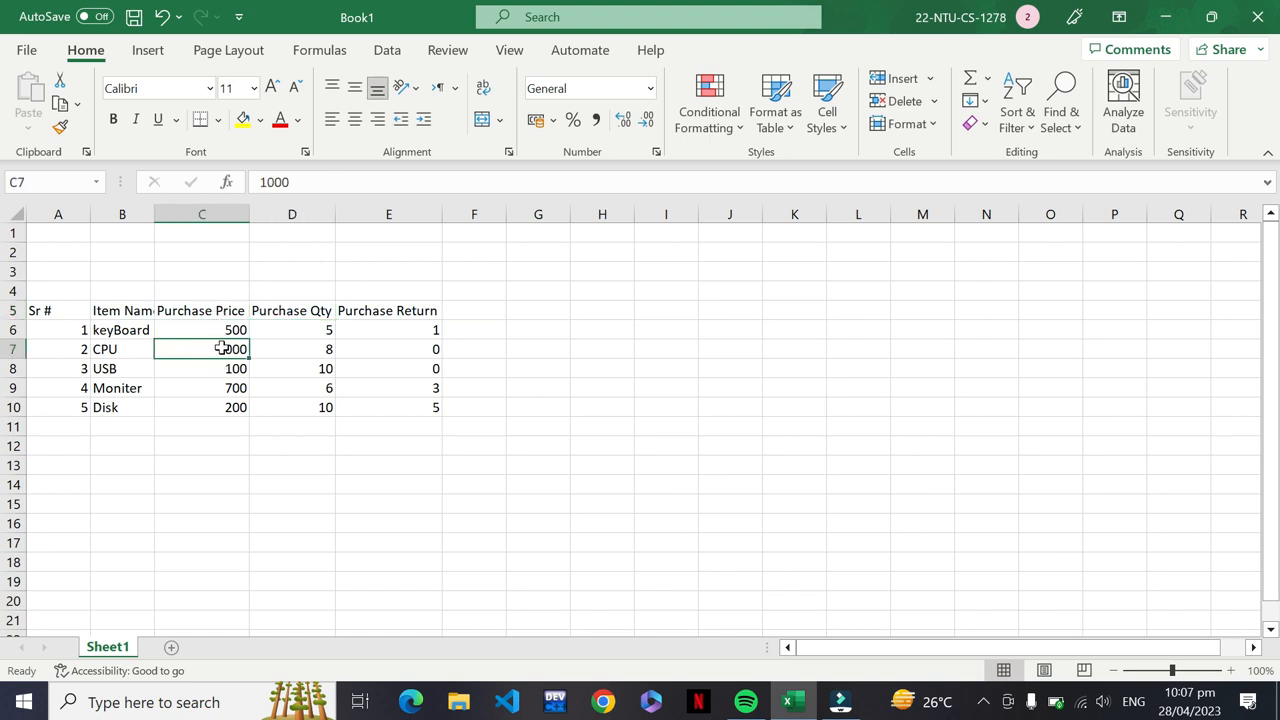
click(234, 331)
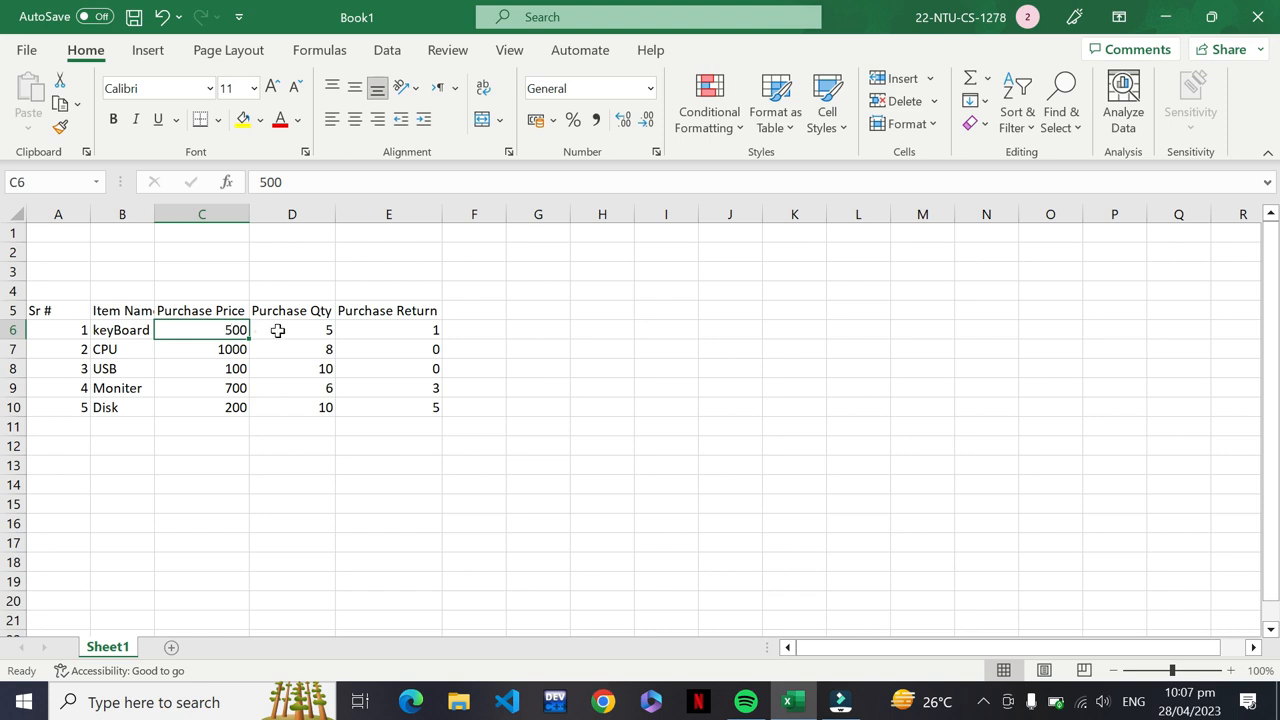
click(277, 330)
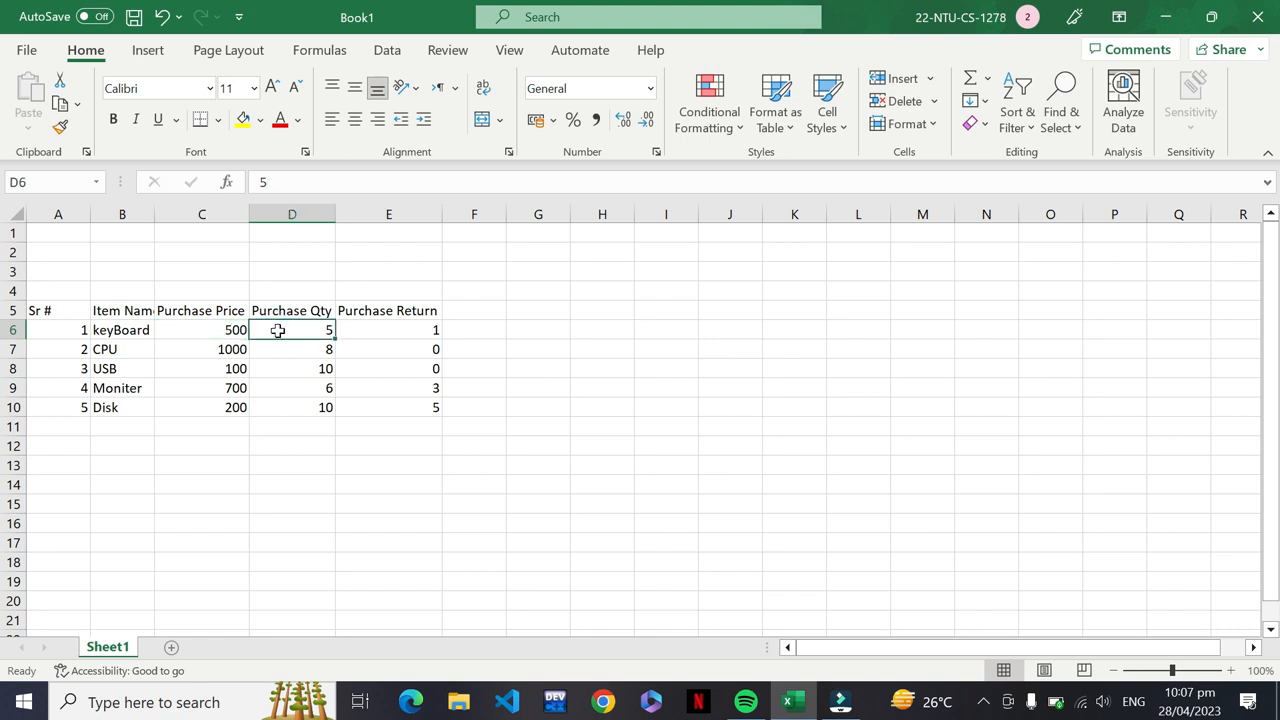
drag(277, 330, 275, 410)
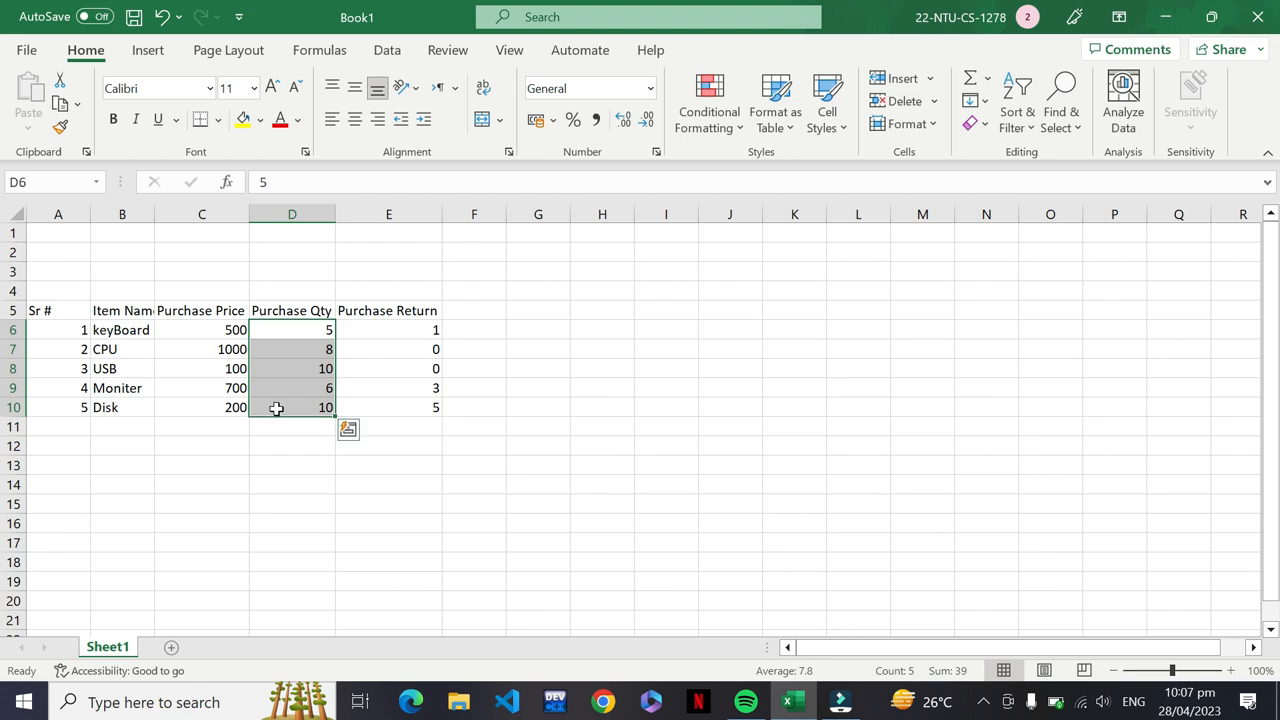
click(276, 408)
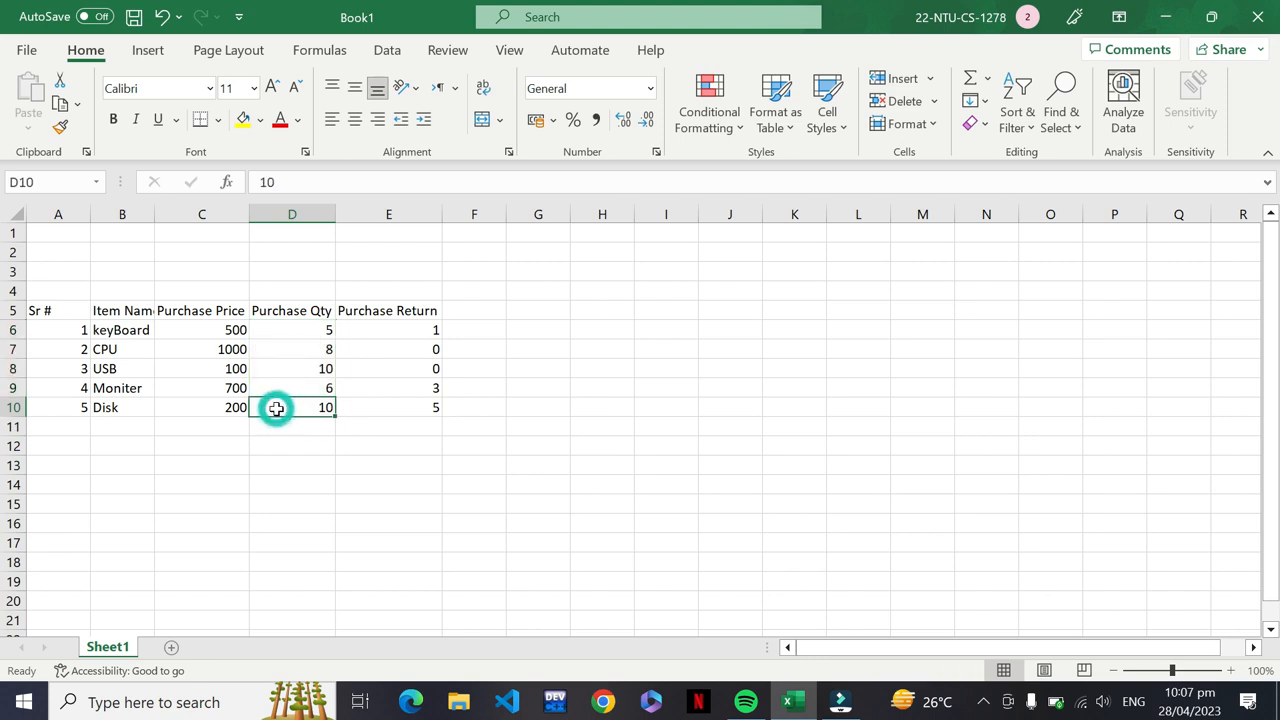
click(229, 330)
mouse_move(229, 330)
mouse_down()
mouse_move(266, 330)
mouse_move(226, 331)
mouse_up()
click(269, 330)
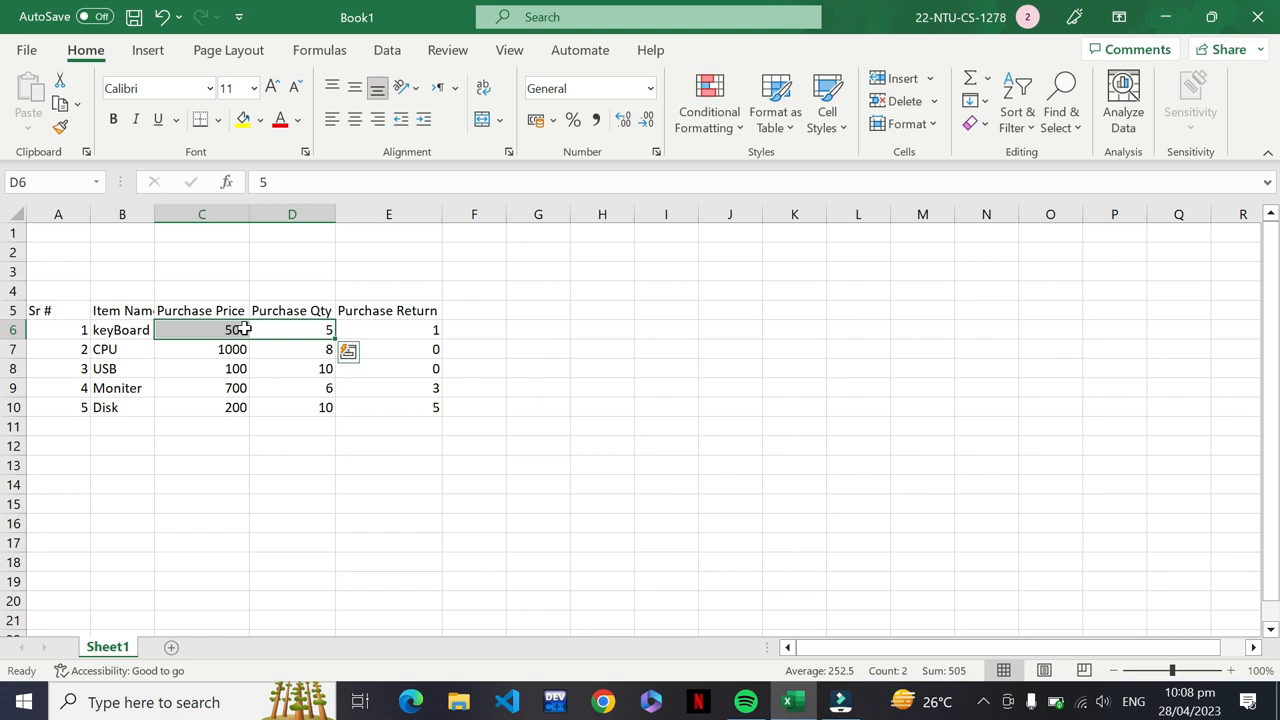
click(375, 329)
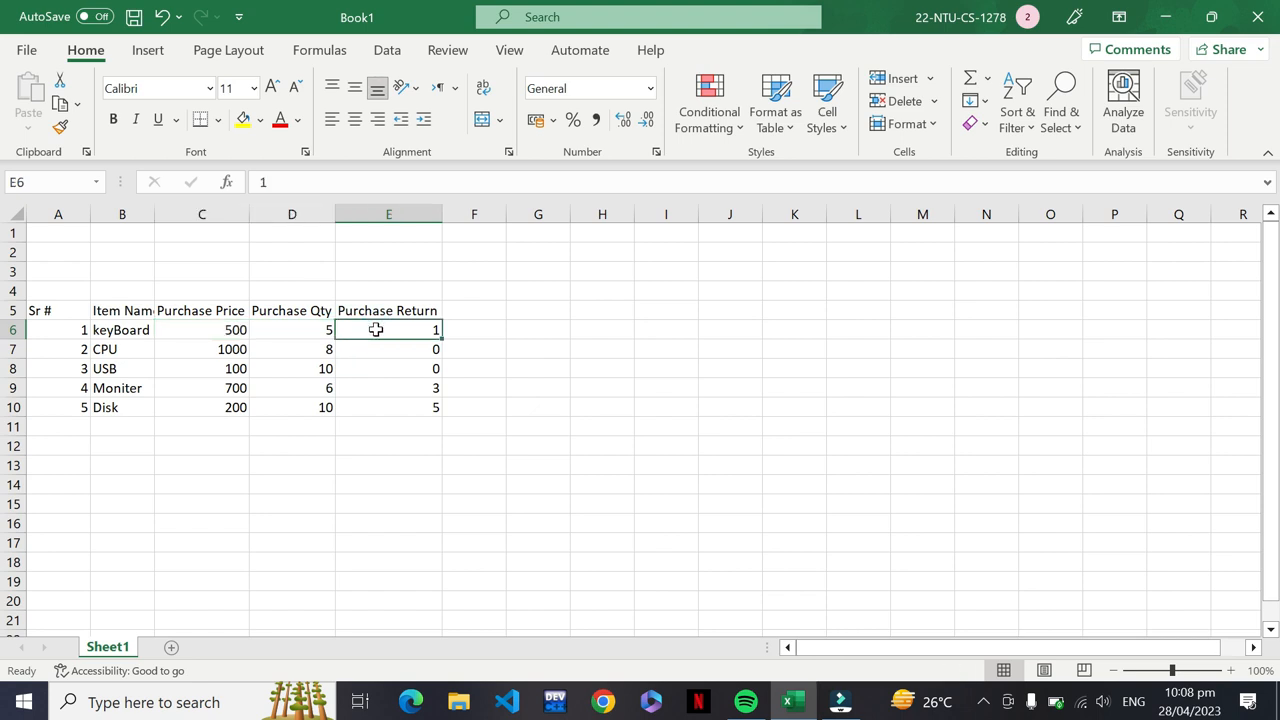
click(303, 329)
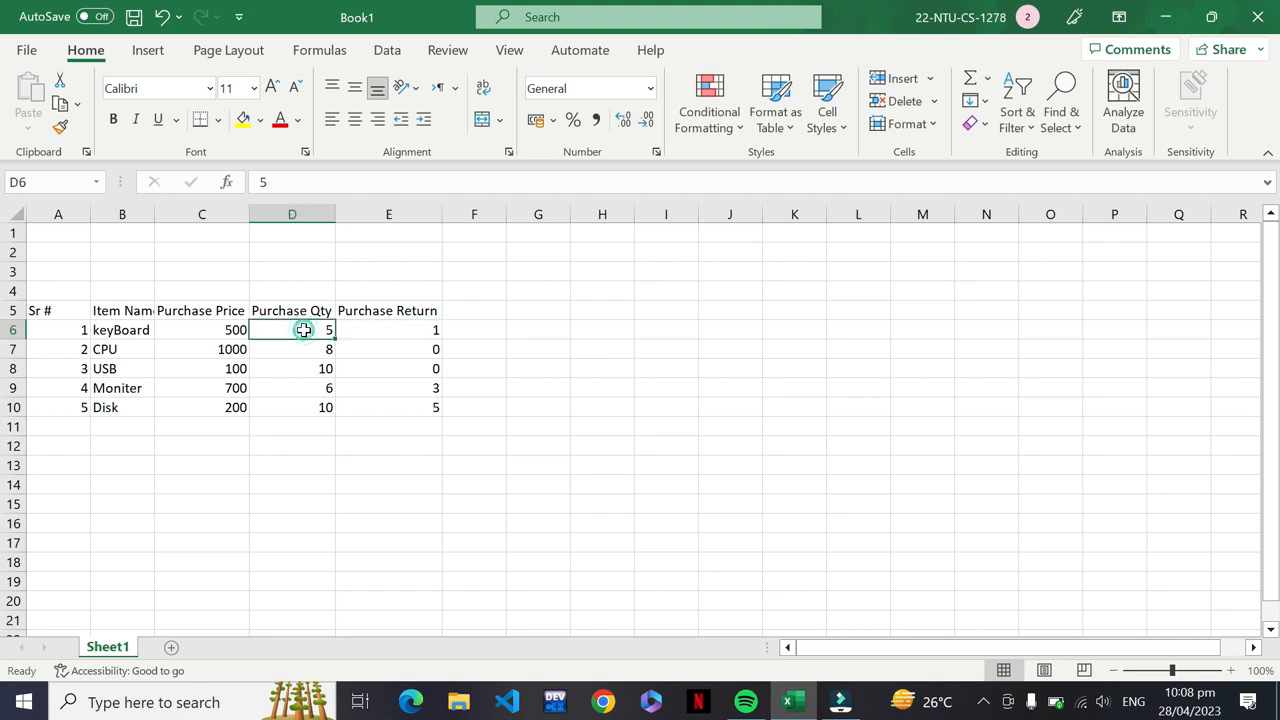
Compare the keyBoard's purchase quantity in D6 with its purchase return in E6
click(367, 331)
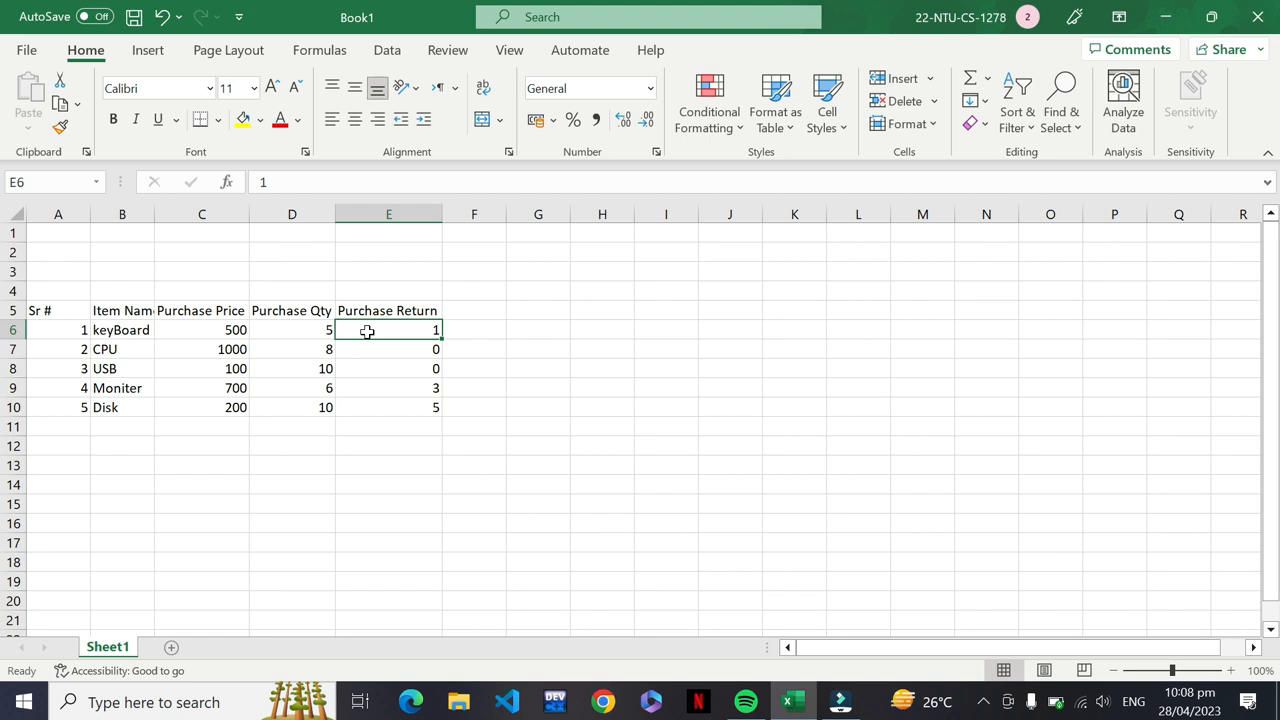
click(323, 331)
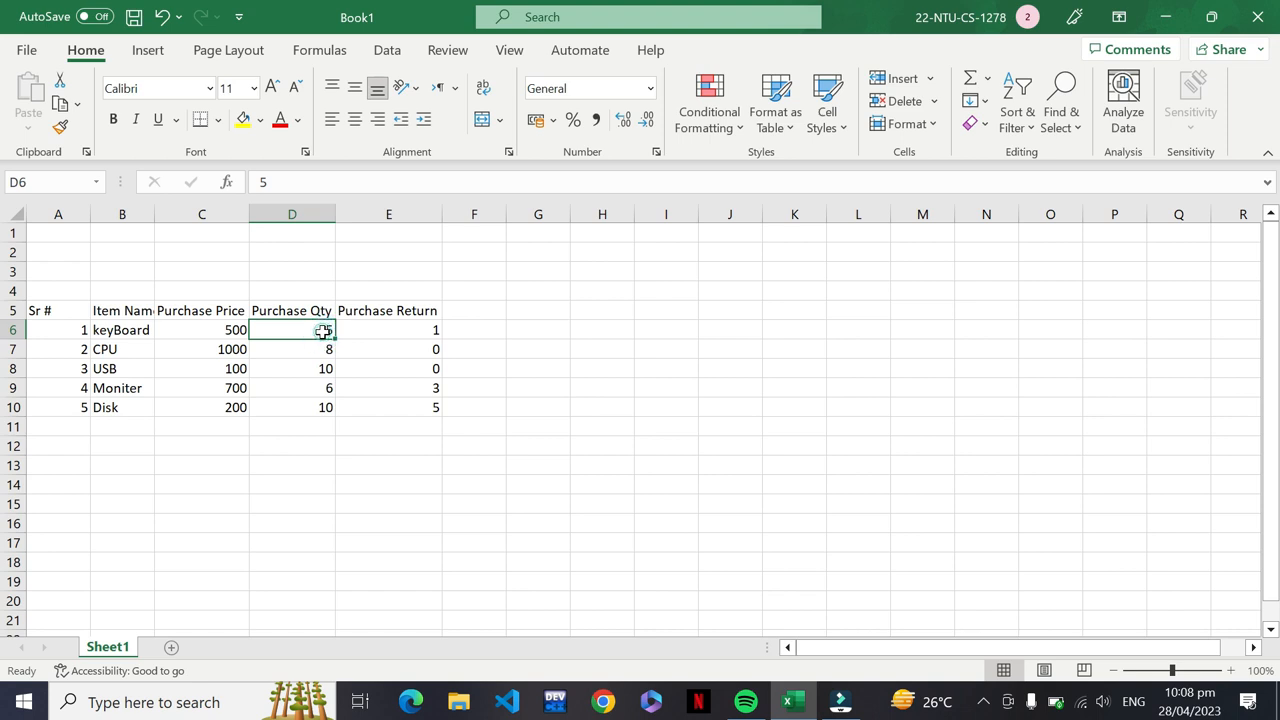
mouse_move(323, 331)
mouse_down()
mouse_move(391, 323)
mouse_move(306, 326)
mouse_up()
click(391, 326)
click(308, 329)
click(468, 331)
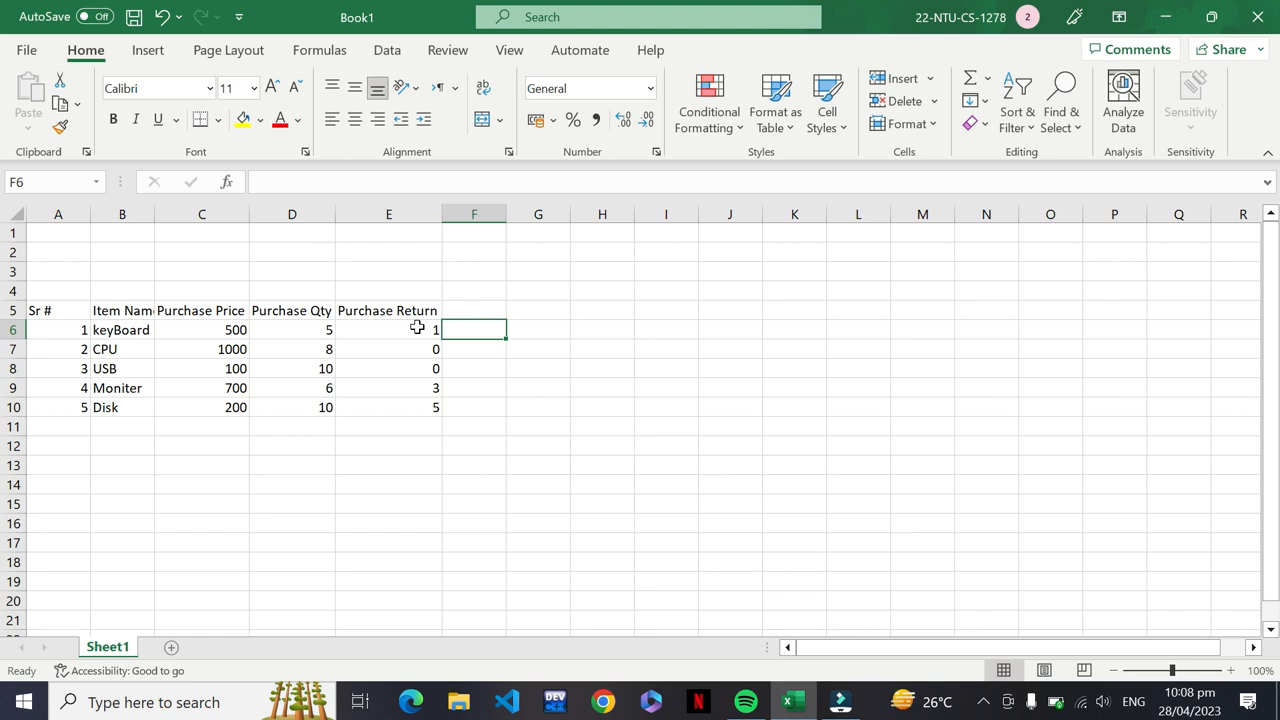
Add the column header "Remaining Qty" in cell F5
click(461, 311)
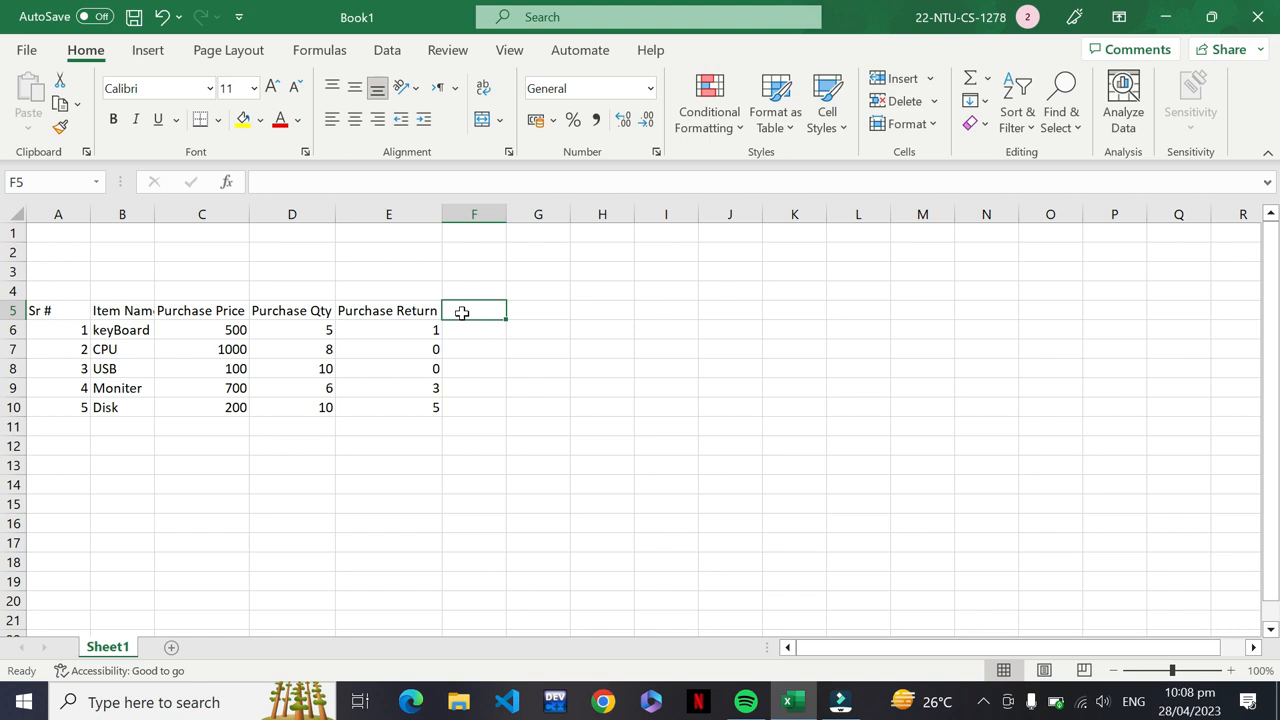
text(Remai)
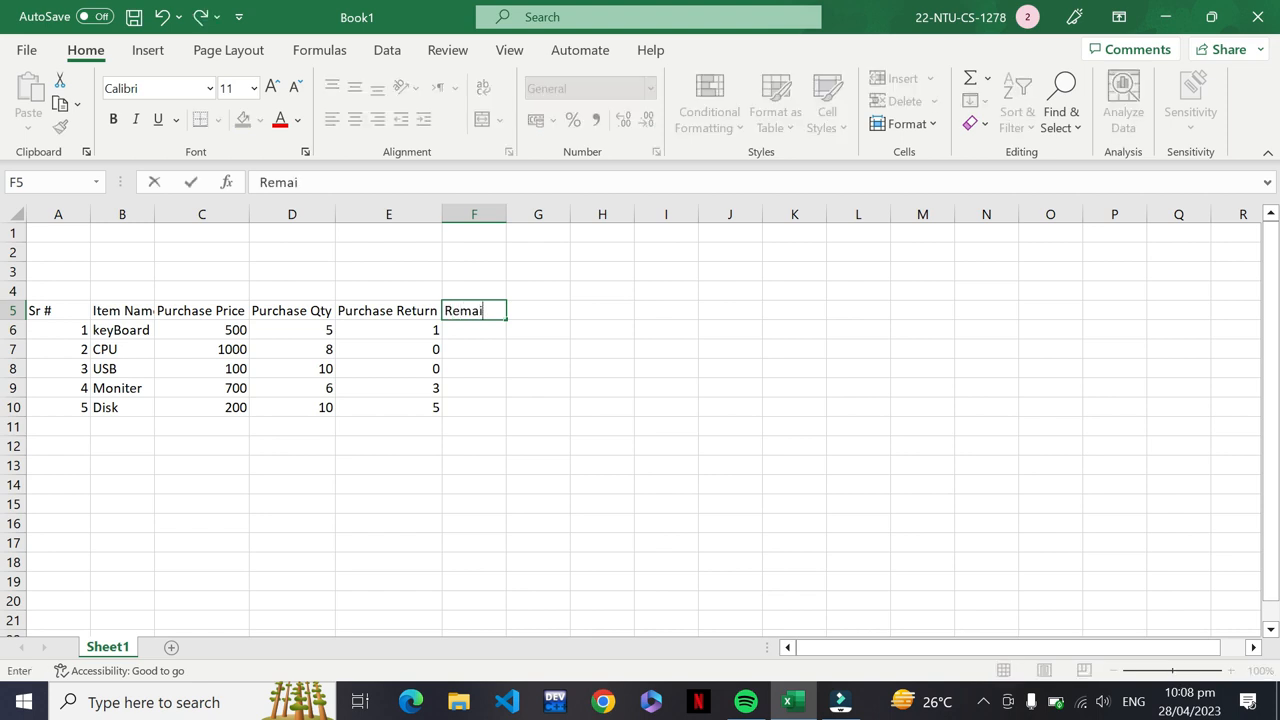
text(ning Qty)
key(Return)
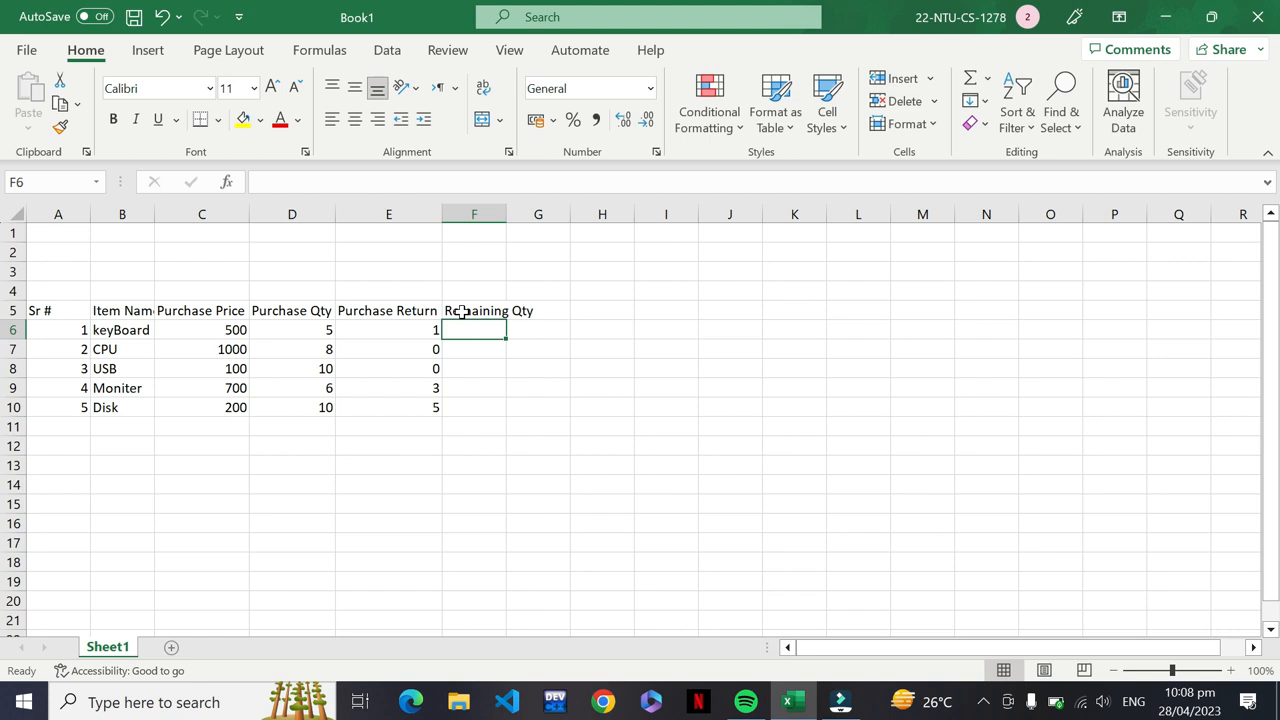
Calculate the keyBoard's remaining quantity in F6 with the formula =D6-E6
drag(300, 328, 420, 330)
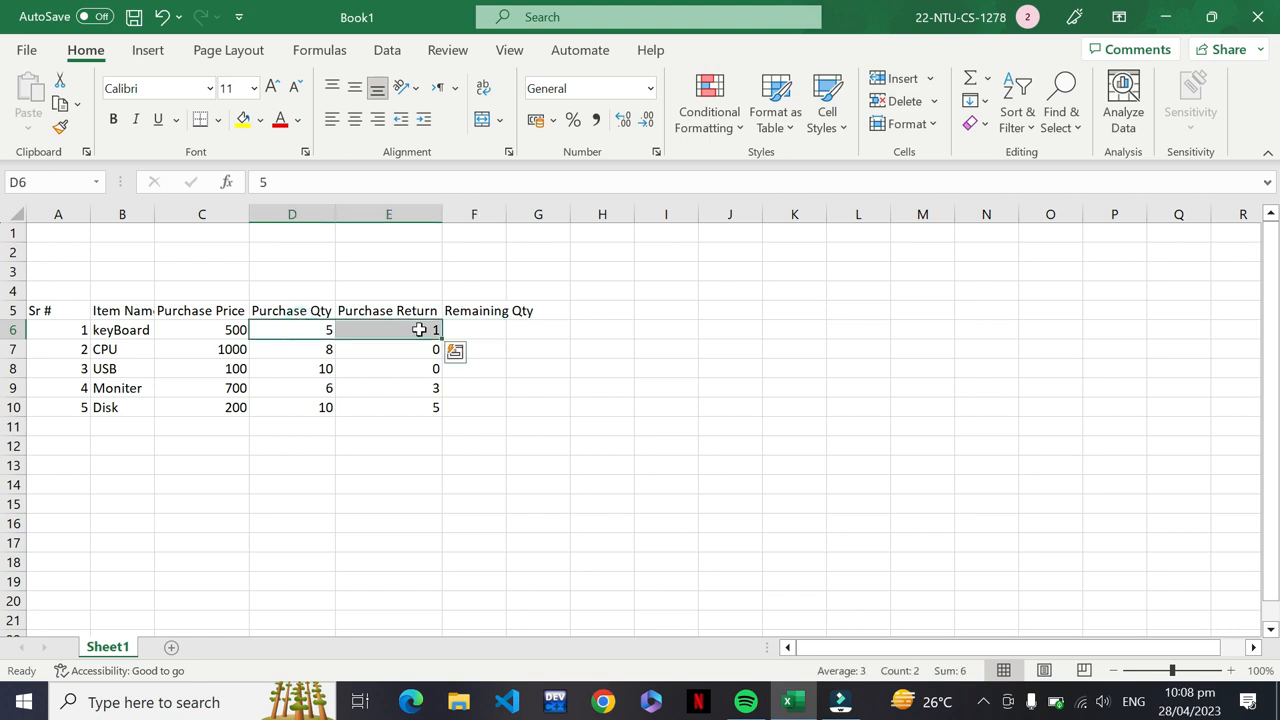
click(420, 330)
click(470, 333)
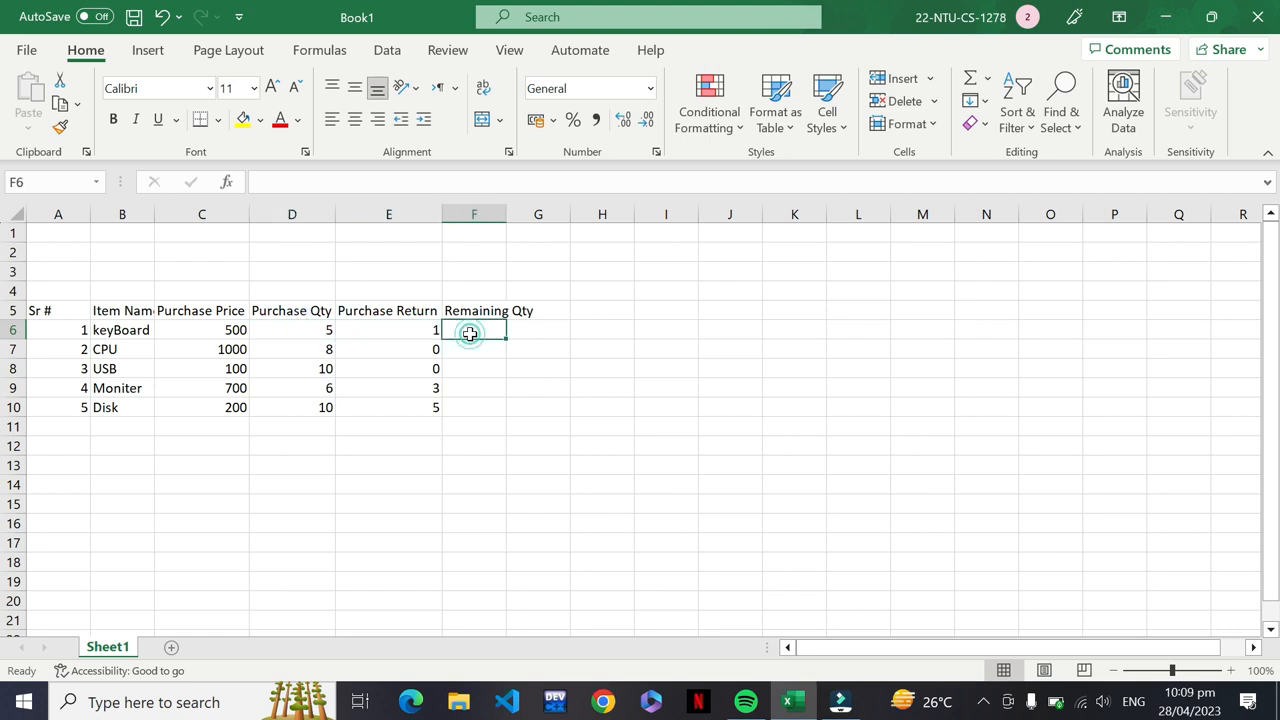
text(=)
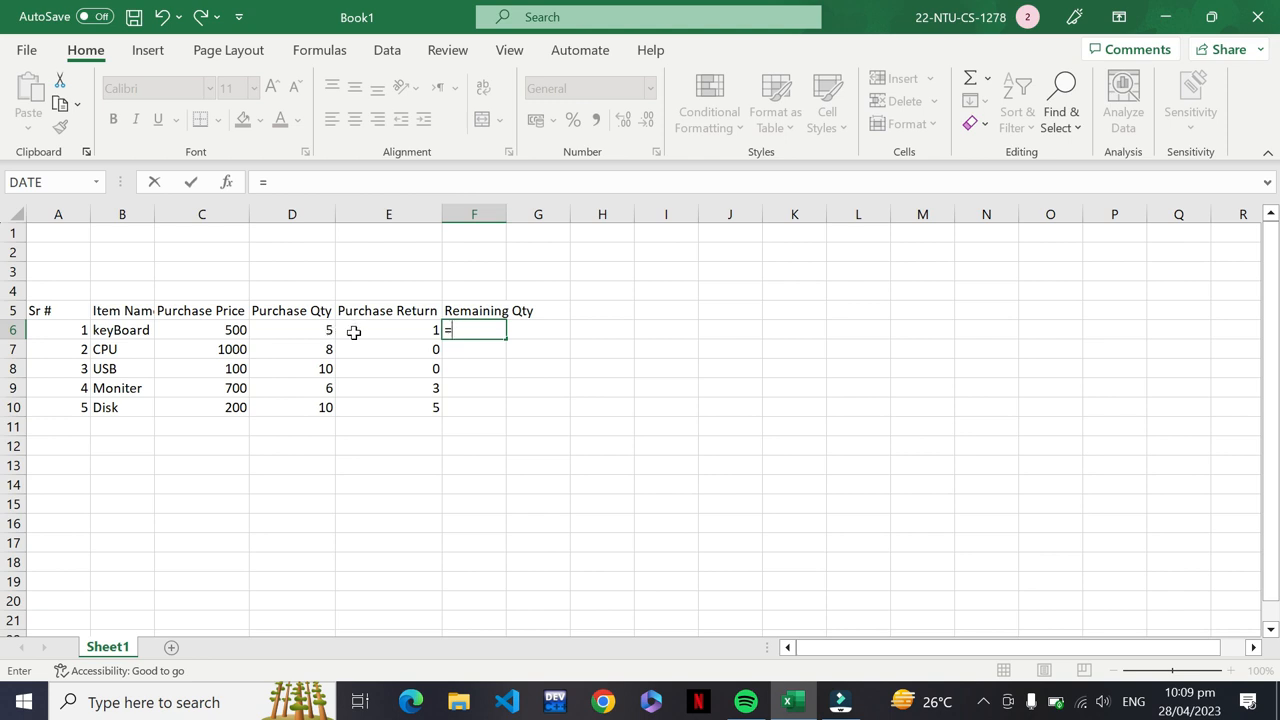
click(297, 330)
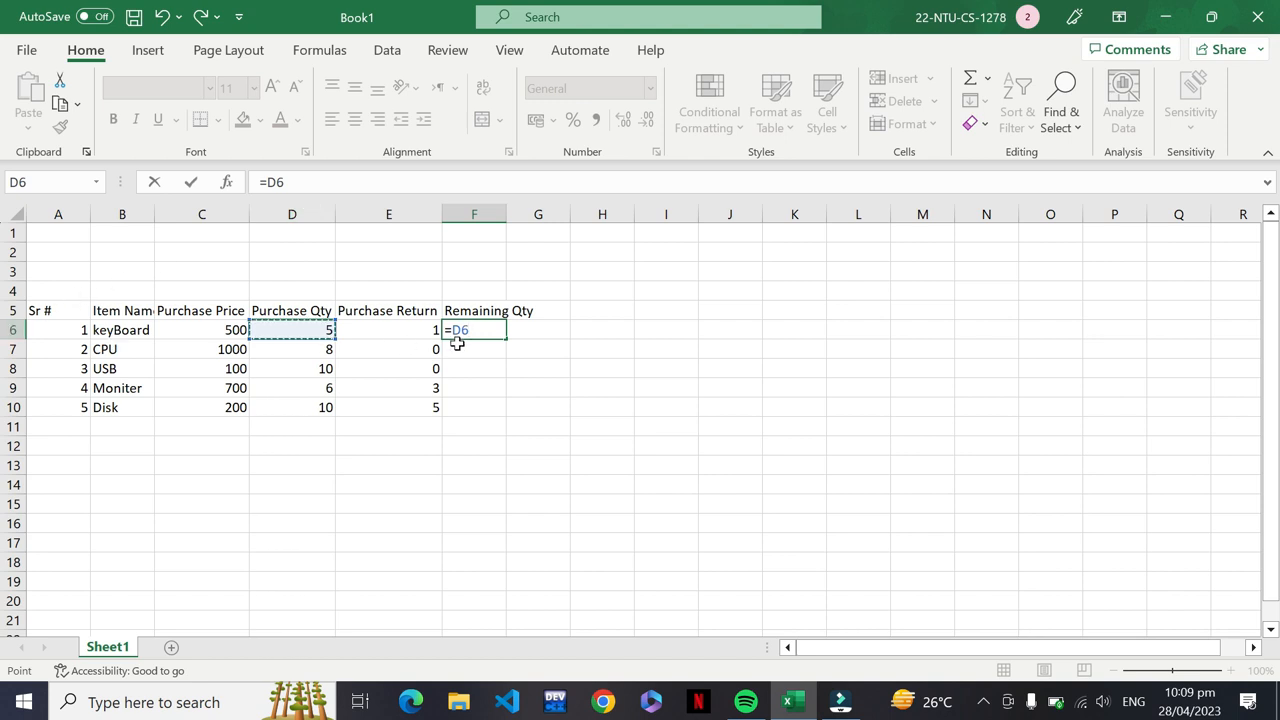
text(-)
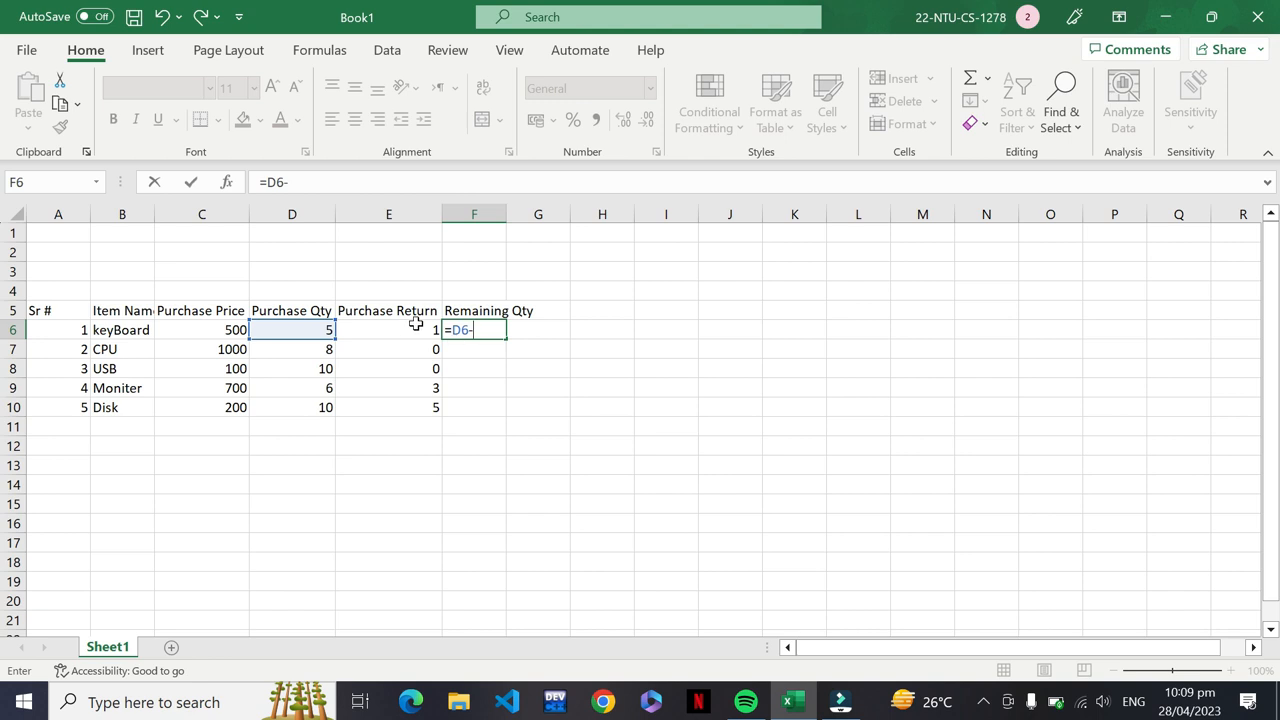
click(411, 327)
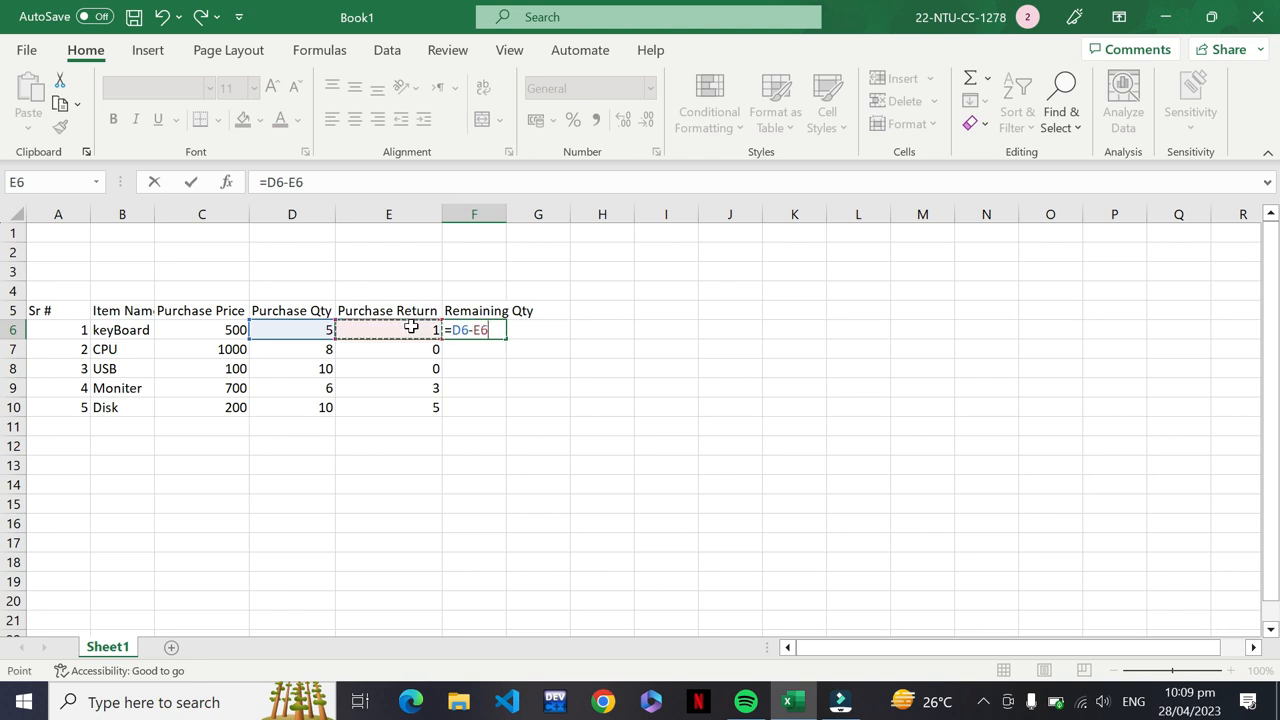
key(Return)
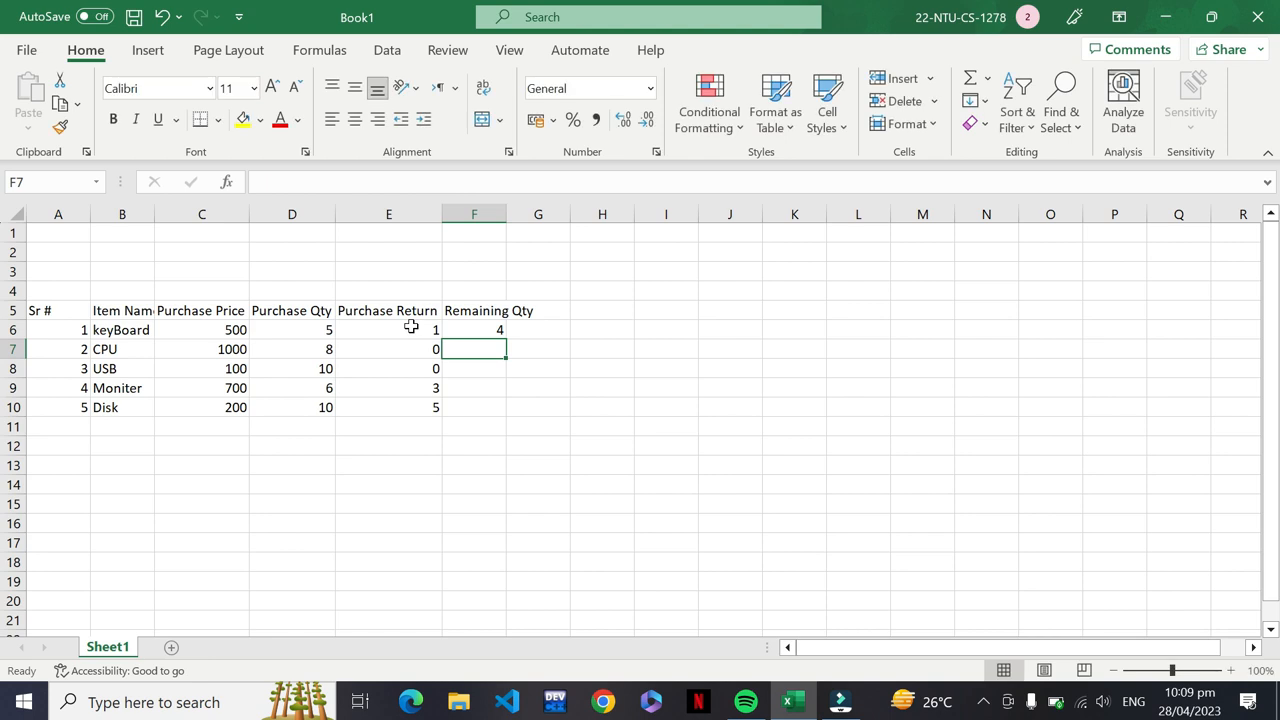
Fill the remaining quantity formula from F6 down to F10 for the other items
click(499, 328)
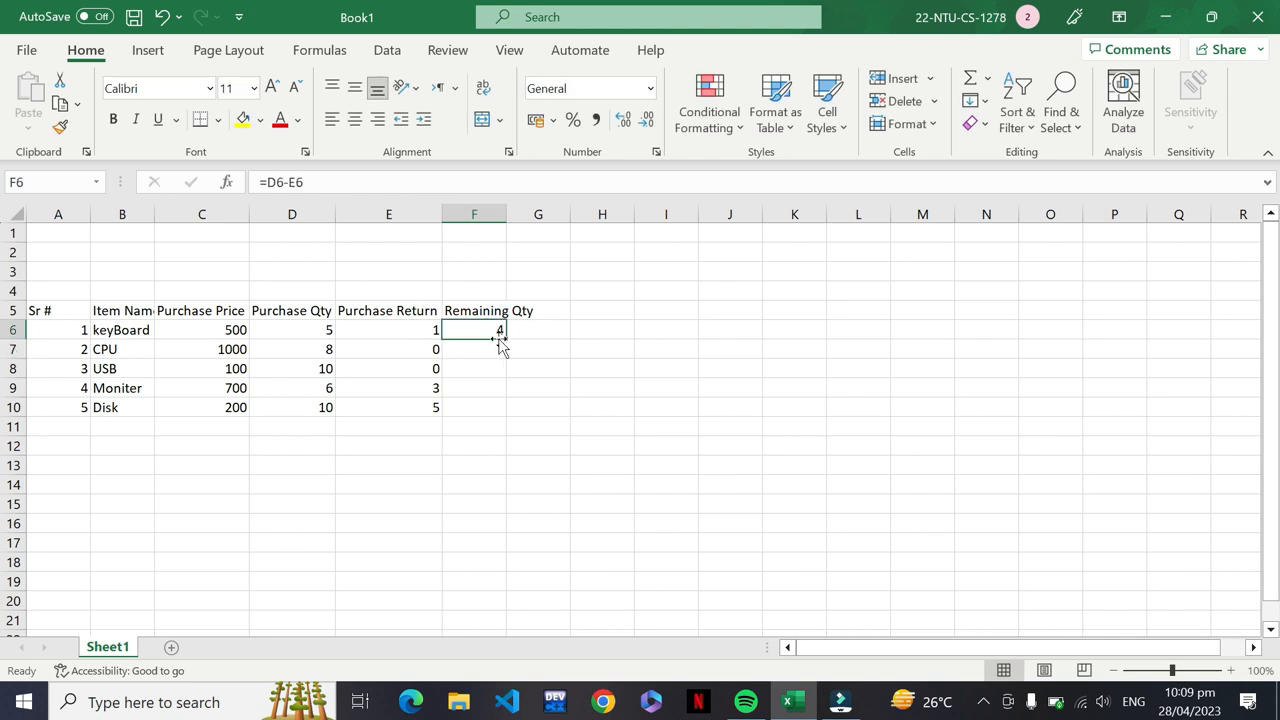
drag(500, 338, 500, 340)
double_click(506, 339)
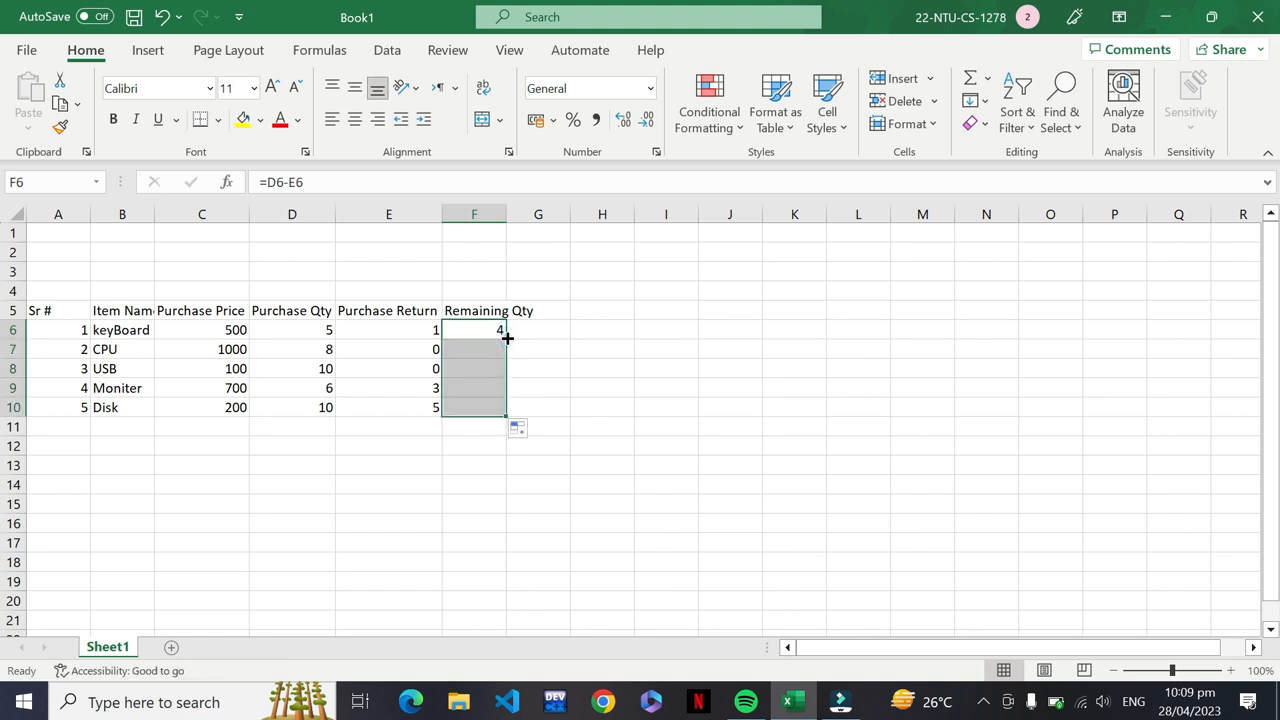
click(543, 366)
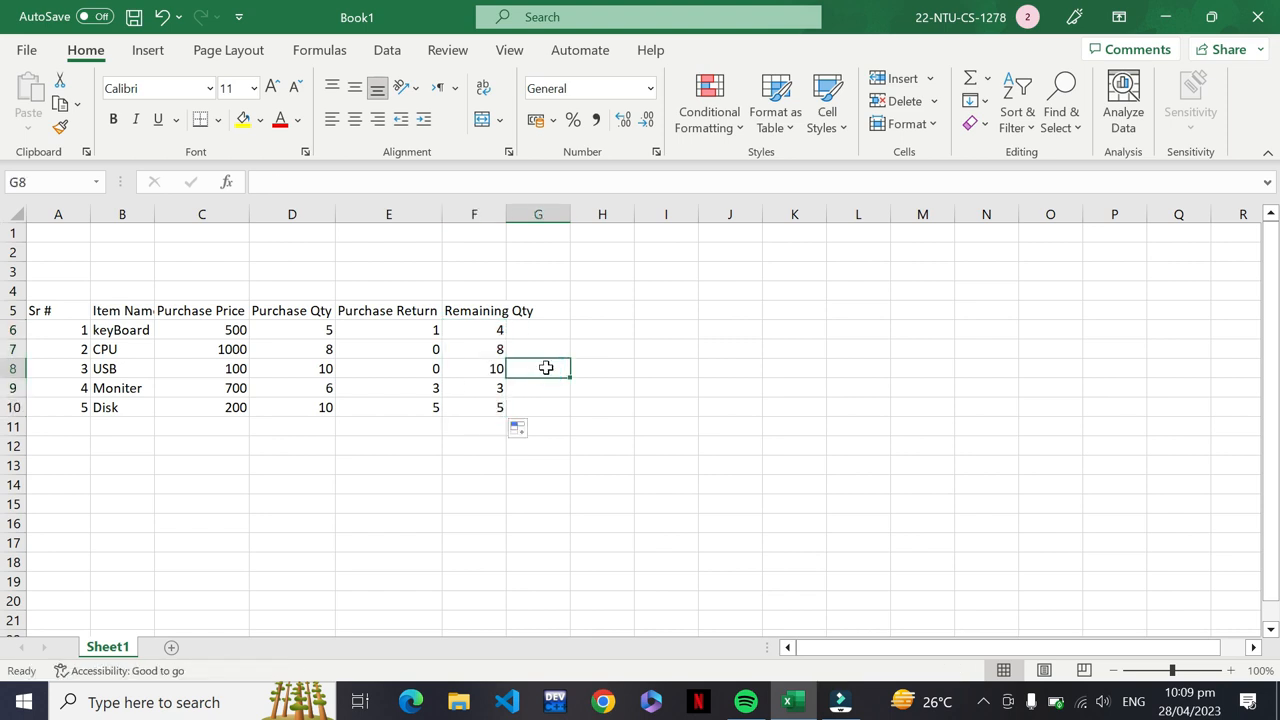
click(471, 410)
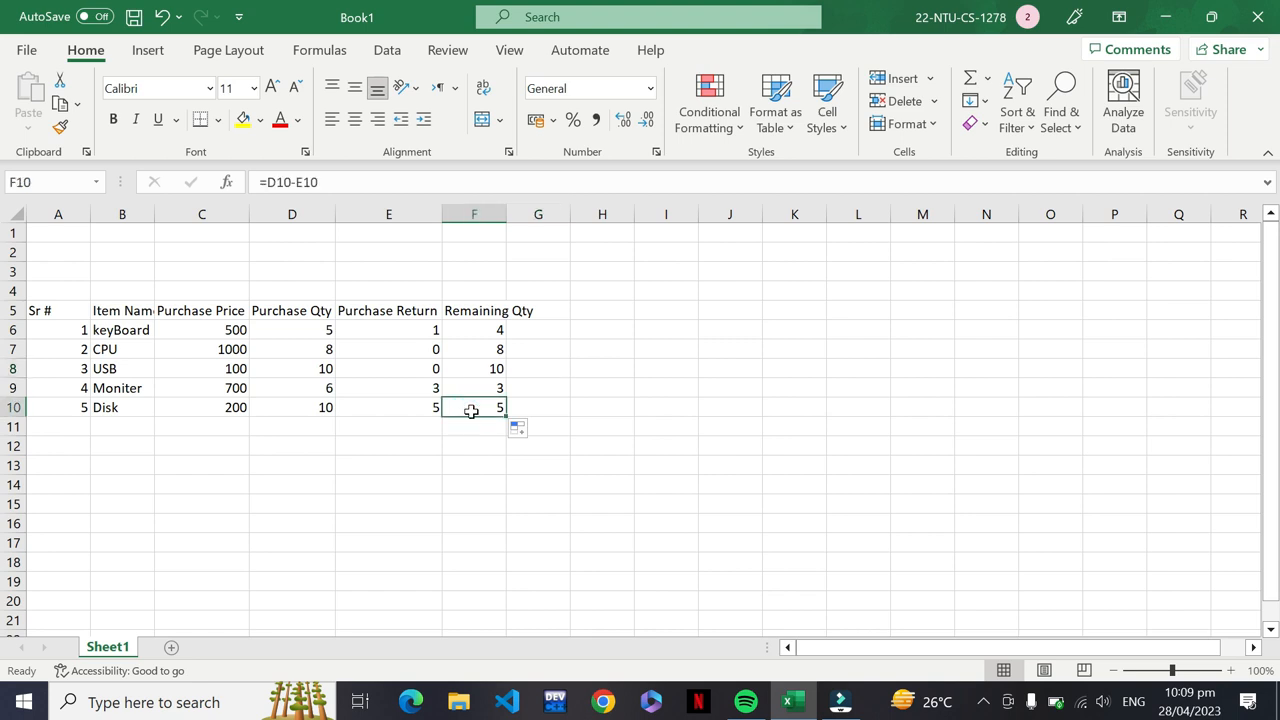
Auto-fit the width of column F to its contents
click(481, 216)
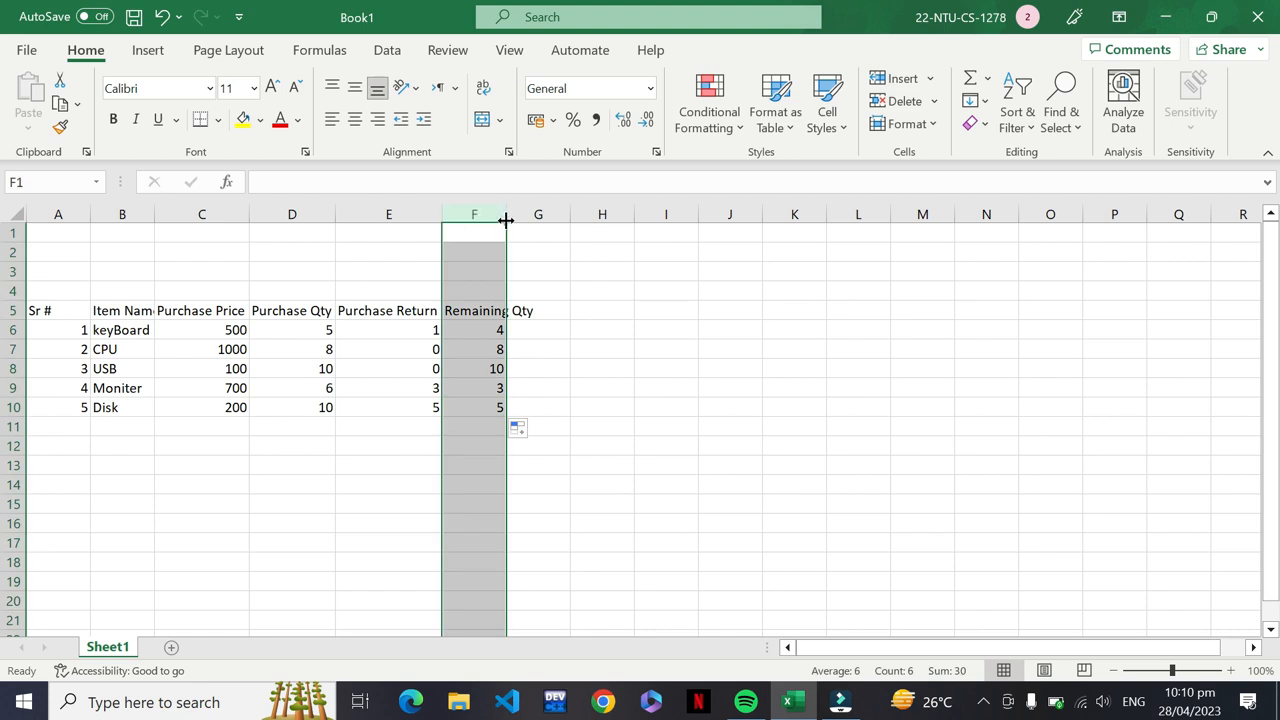
double_click(507, 215)
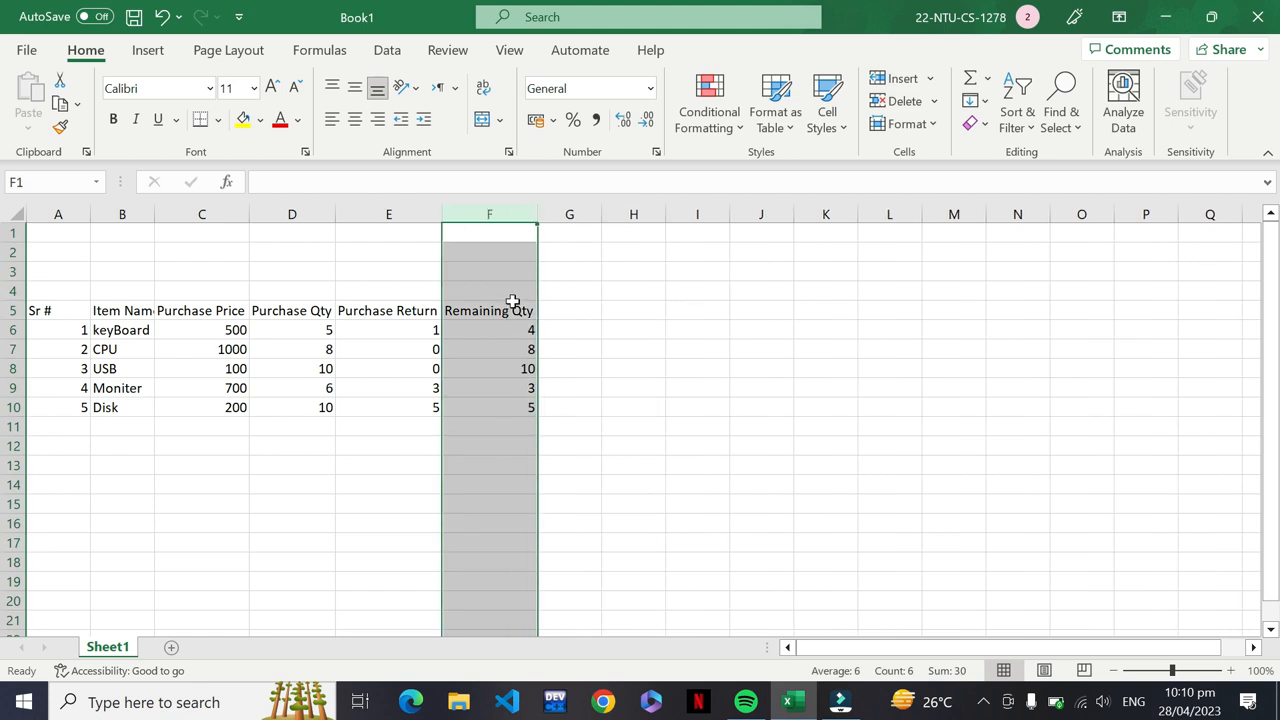
click(512, 305)
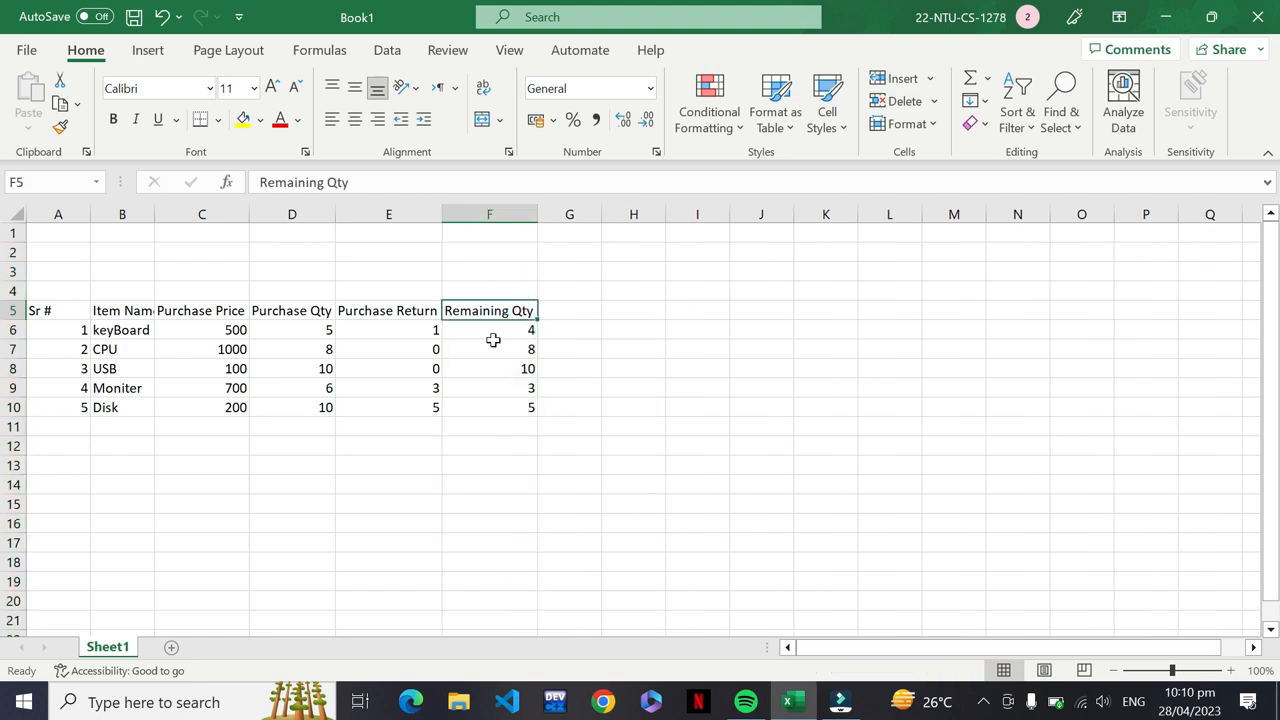
Add the column header "Total Purcase Price" in cell G5
click(492, 345)
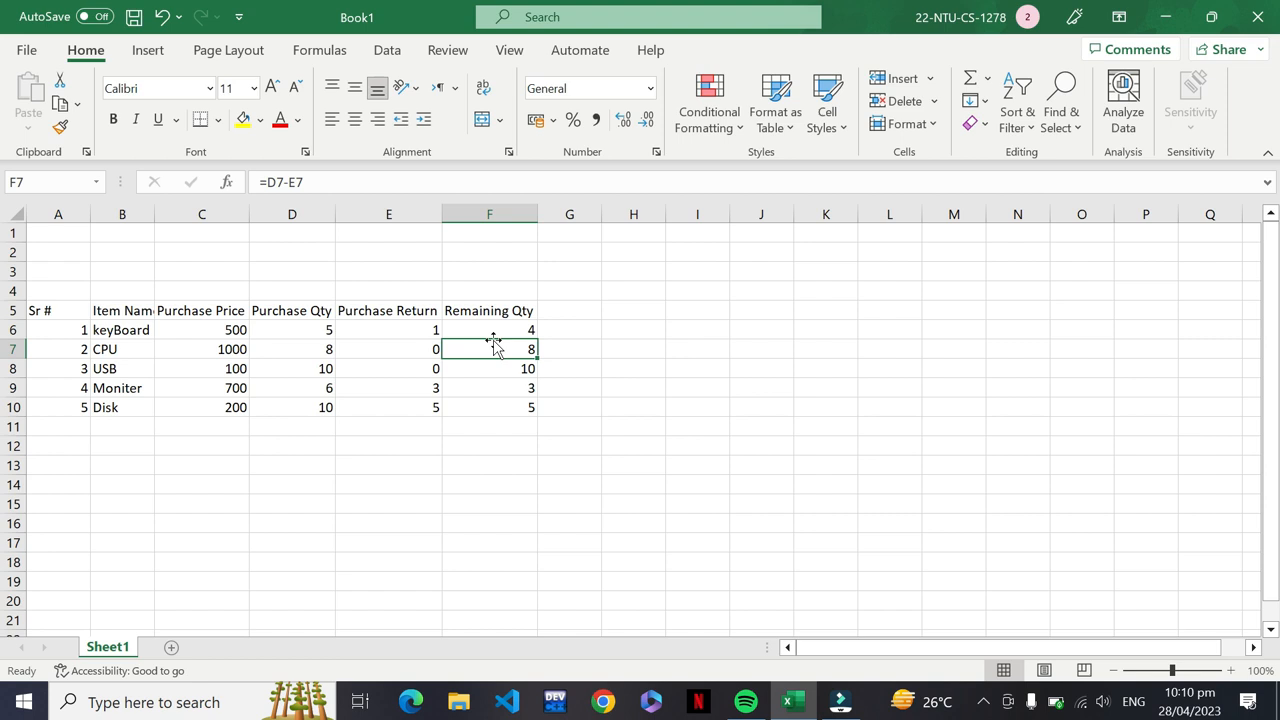
key(Down)
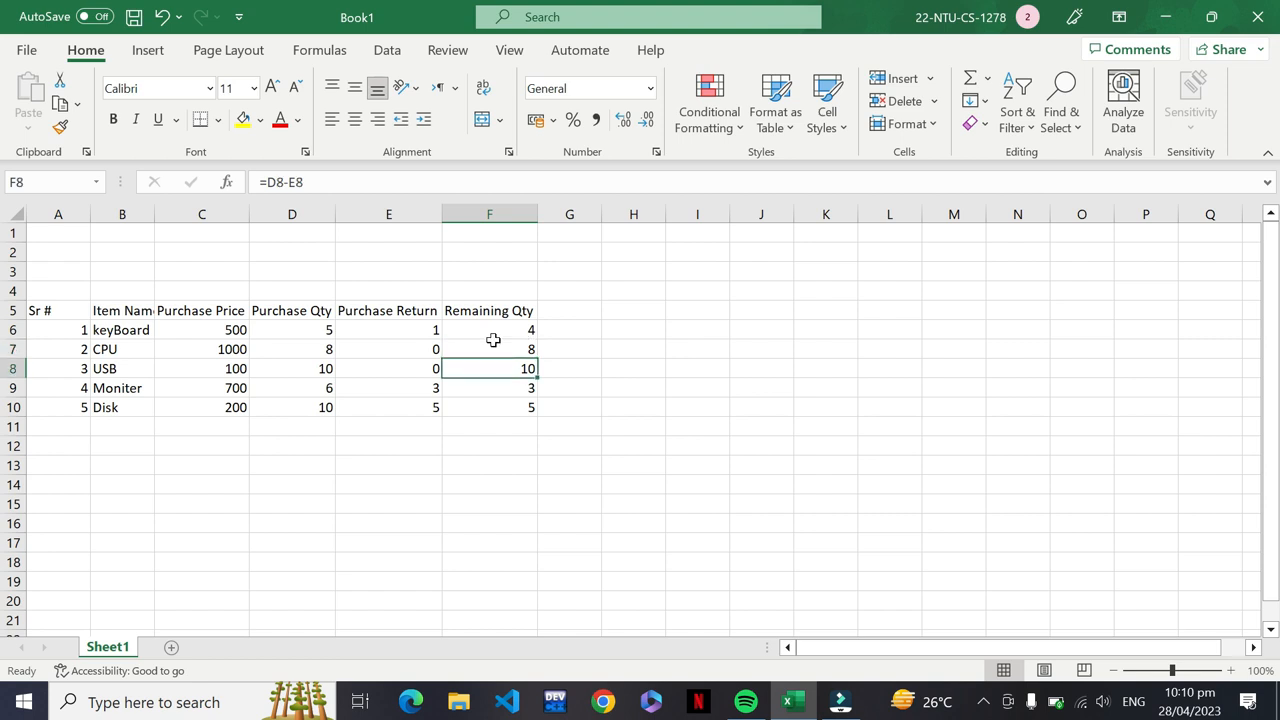
key(Right)
key(Up)
key(Up)
key(Up)
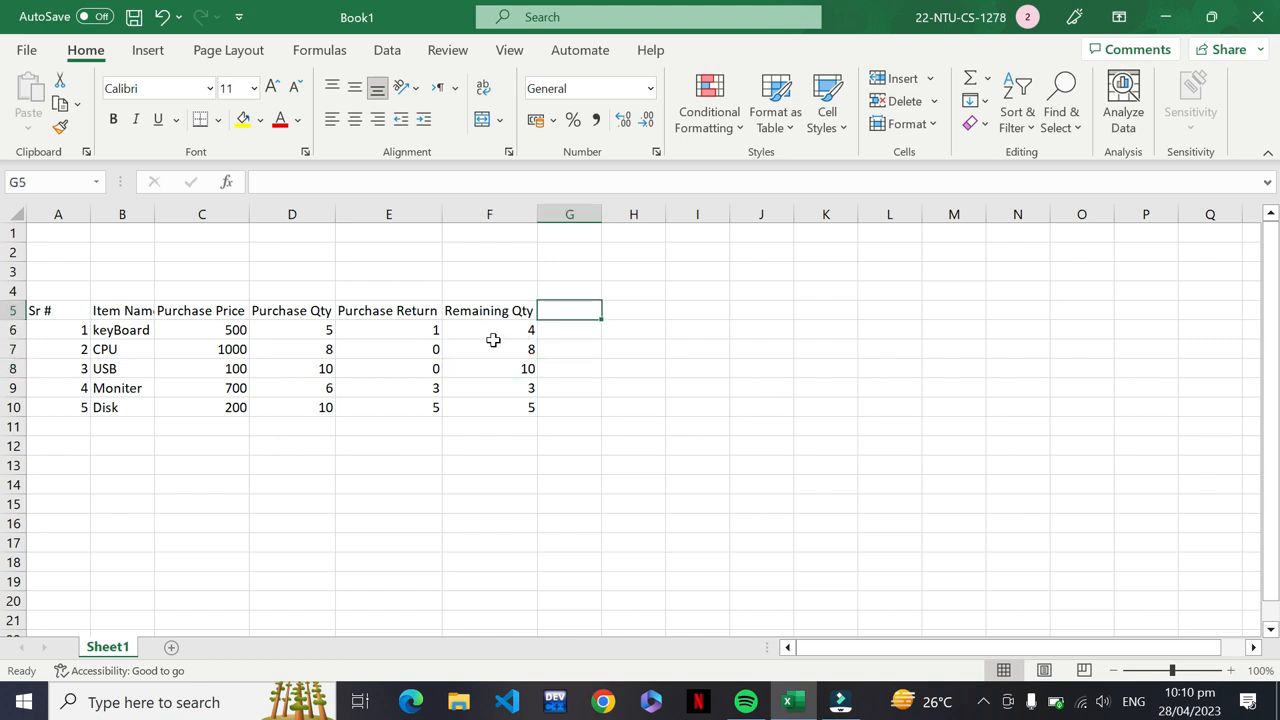
text(To)
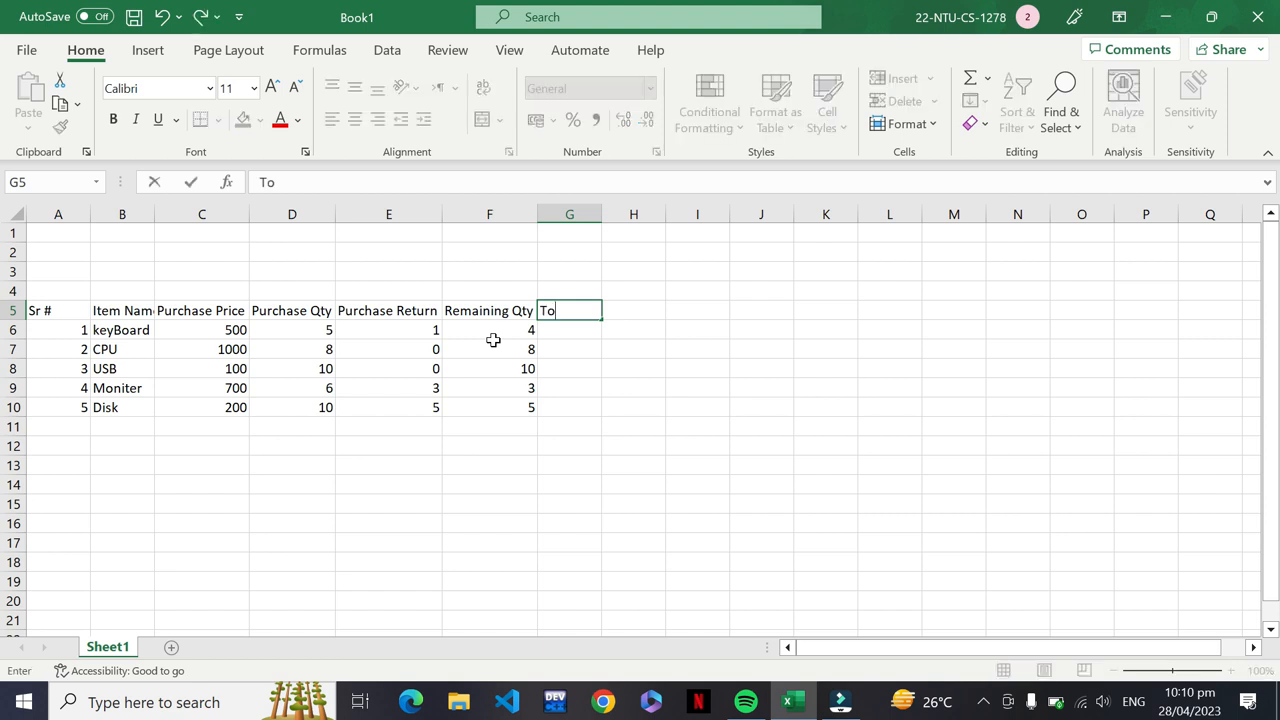
text(tal Purcase Price)
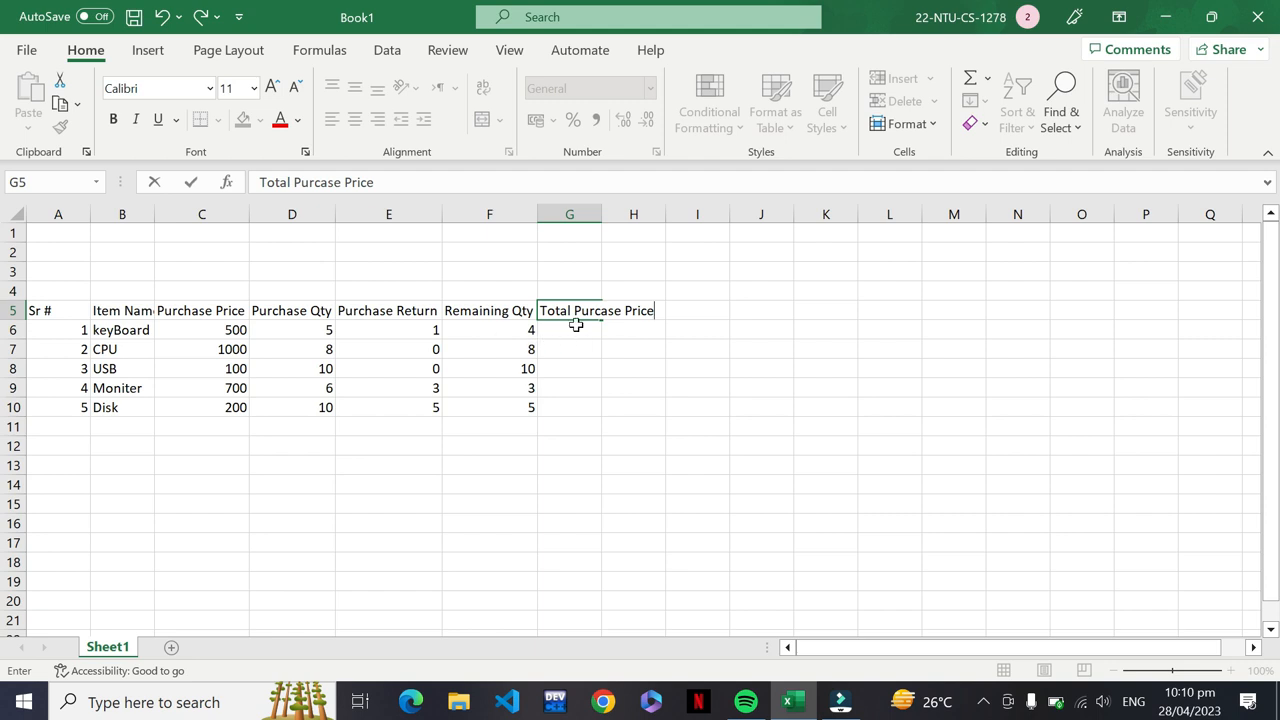
click(364, 326)
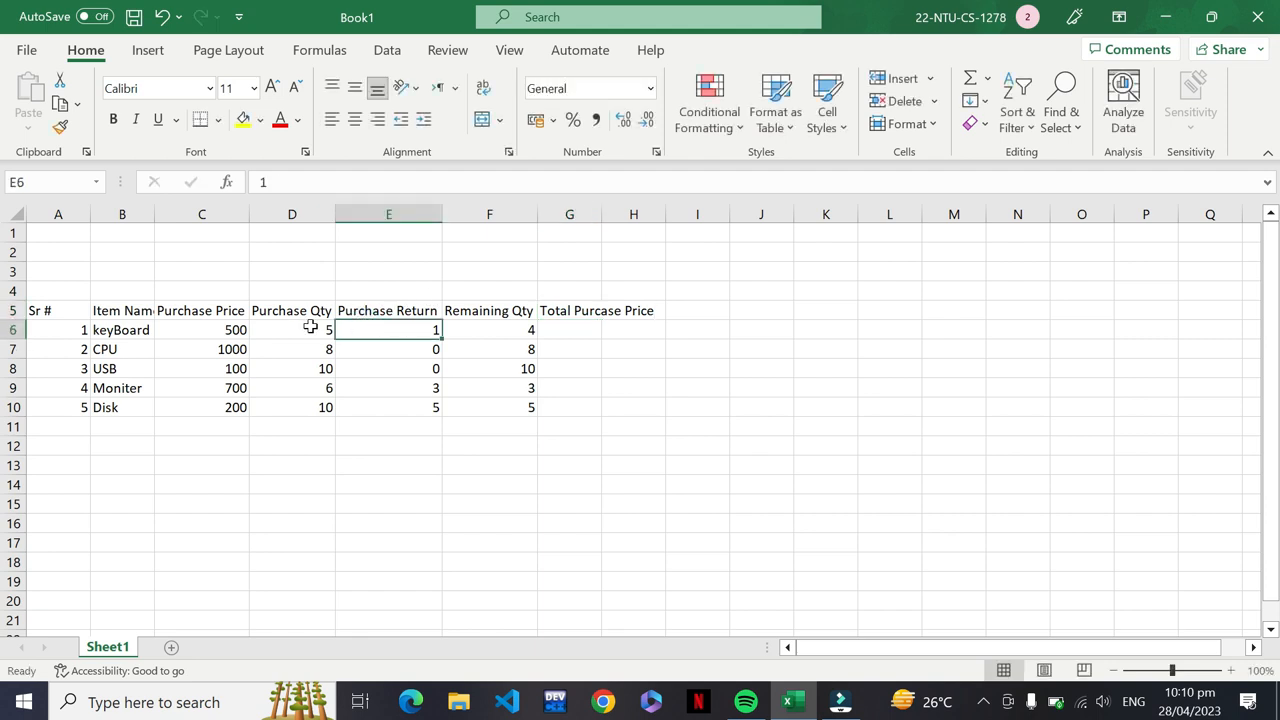
Review how the purchase quantity, return and remaining quantity columns relate, along with the total price header and the keyBoard's purchase price
click(486, 337)
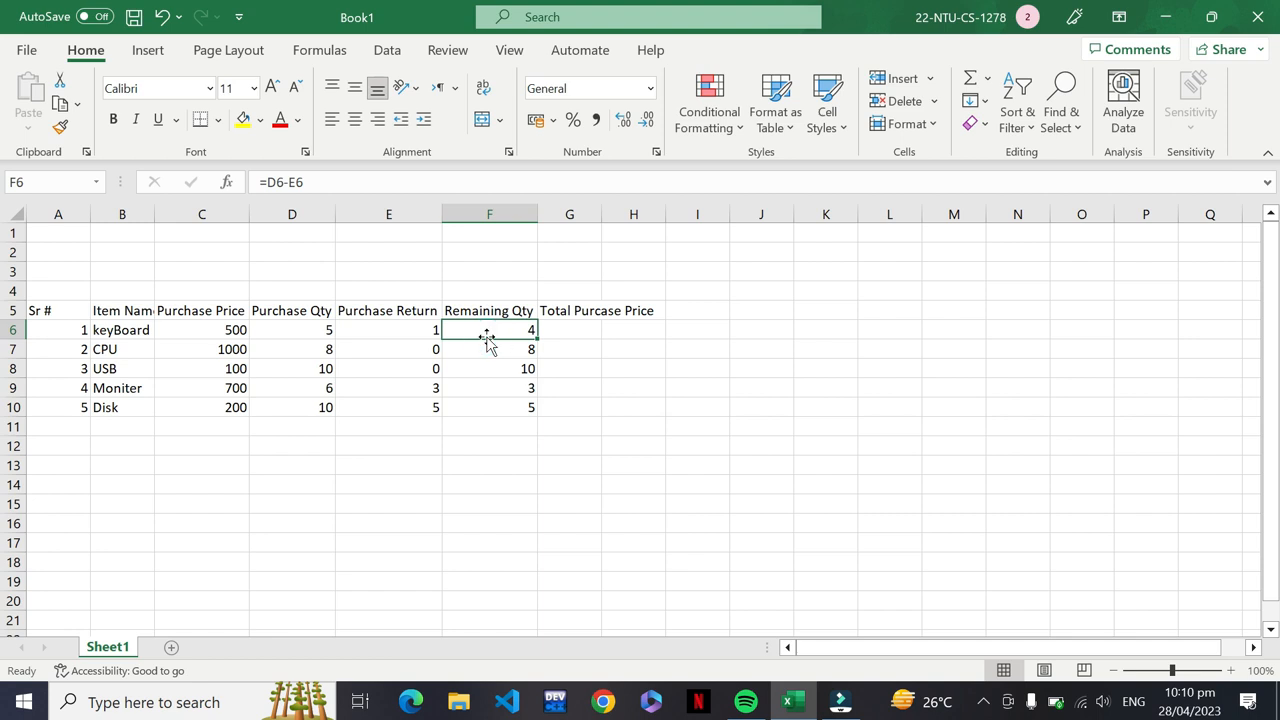
click(281, 330)
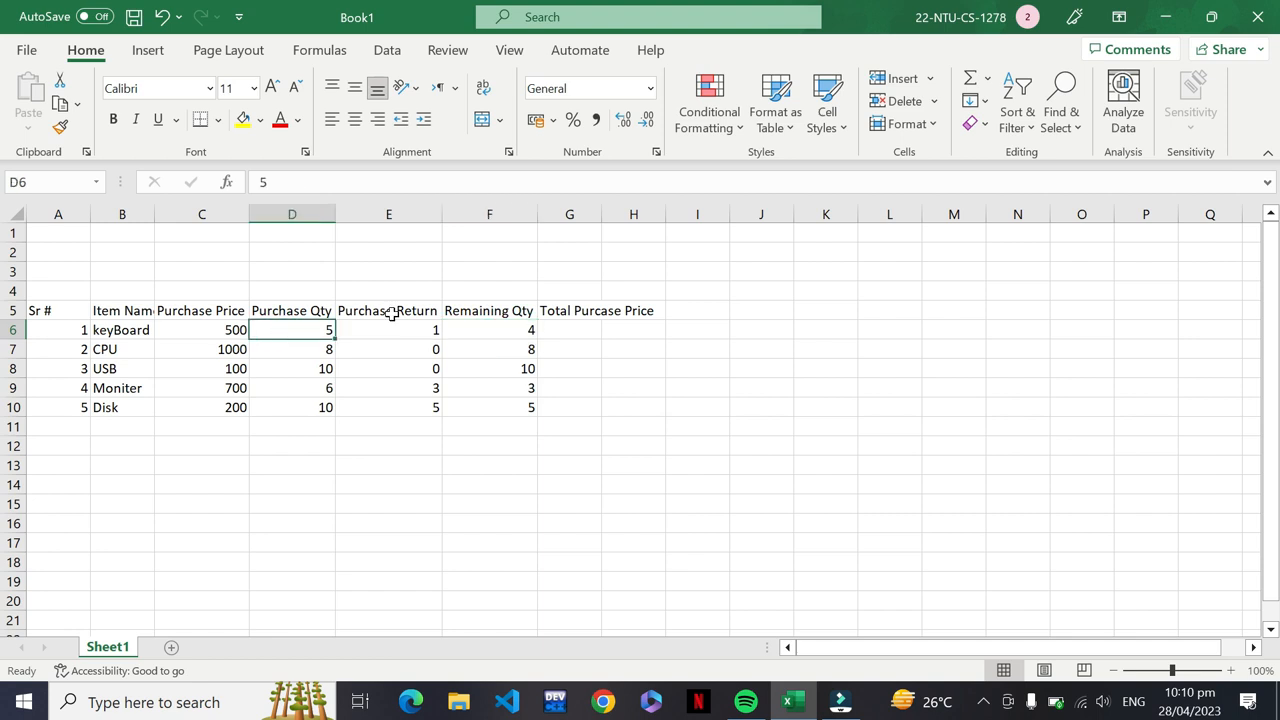
click(477, 325)
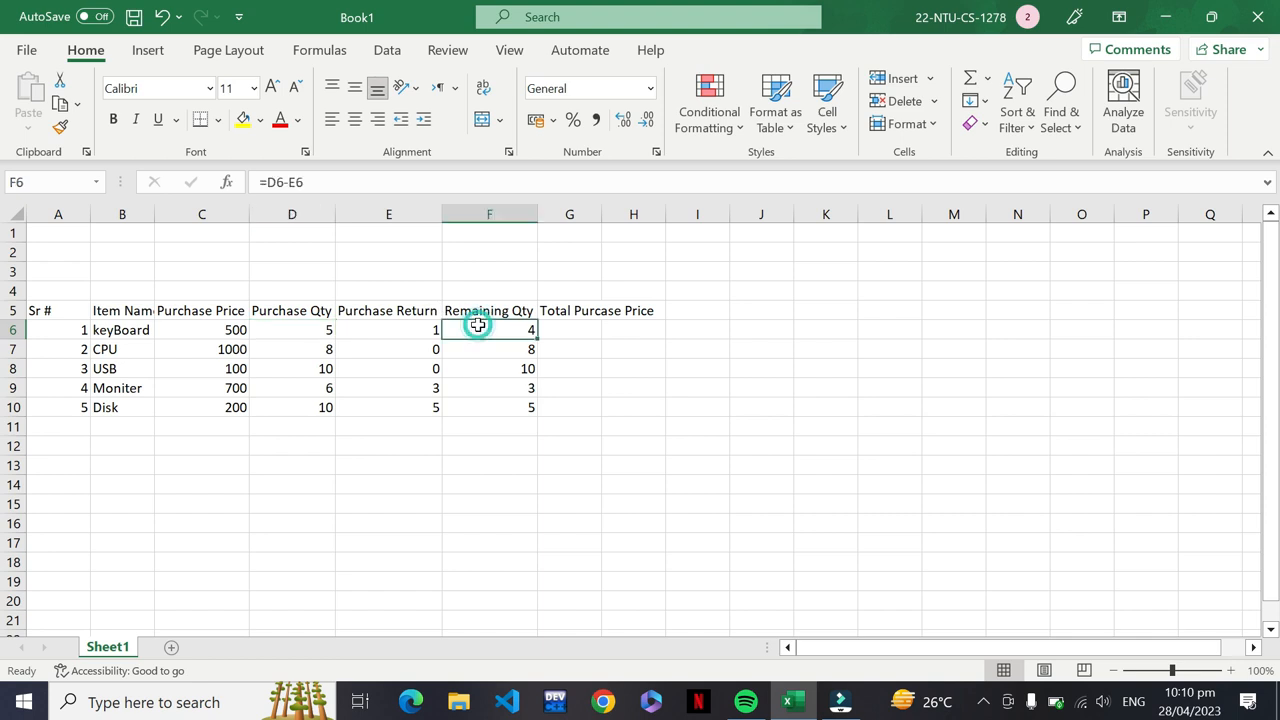
click(428, 331)
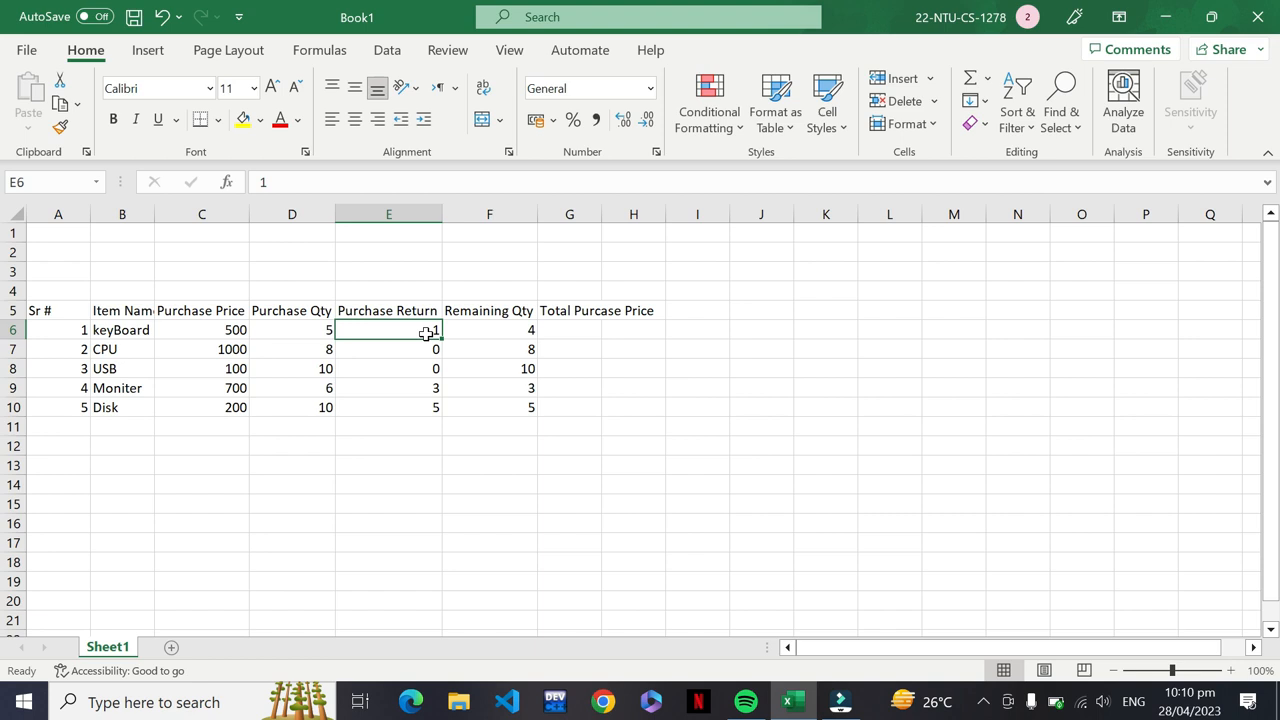
click(506, 330)
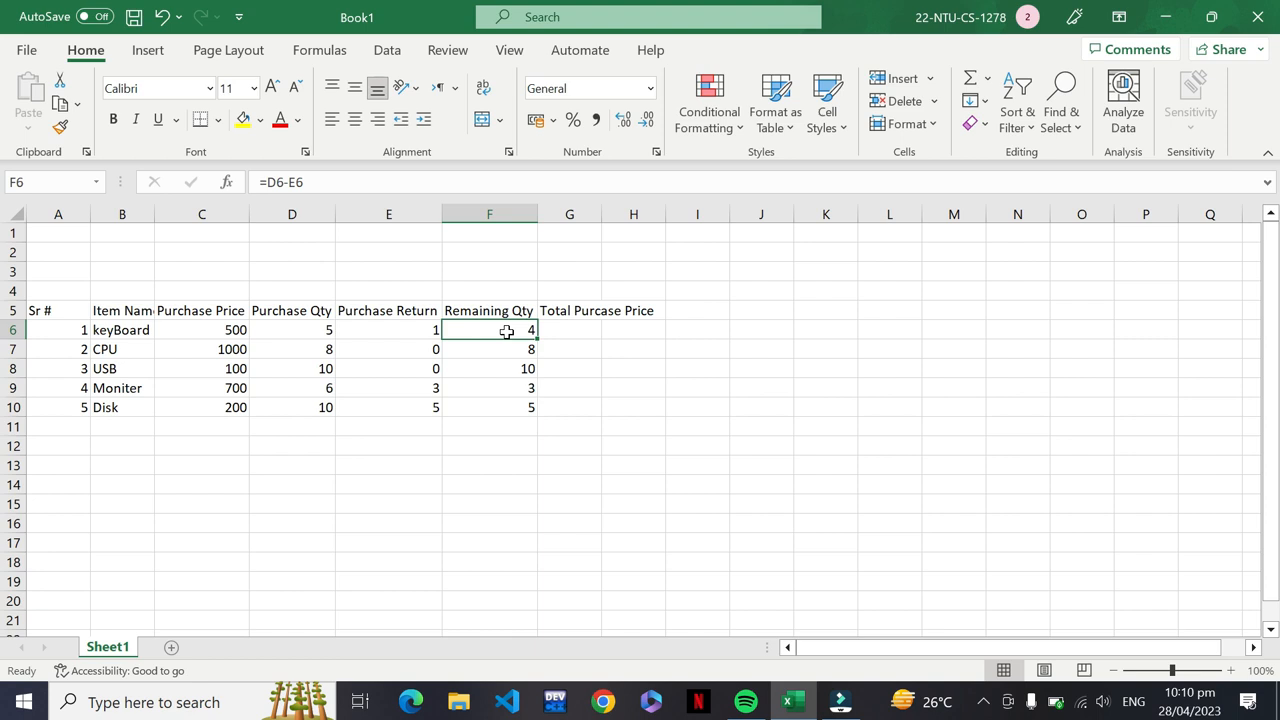
drag(376, 314, 396, 421)
click(396, 421)
click(514, 331)
drag(516, 331, 524, 407)
click(510, 320)
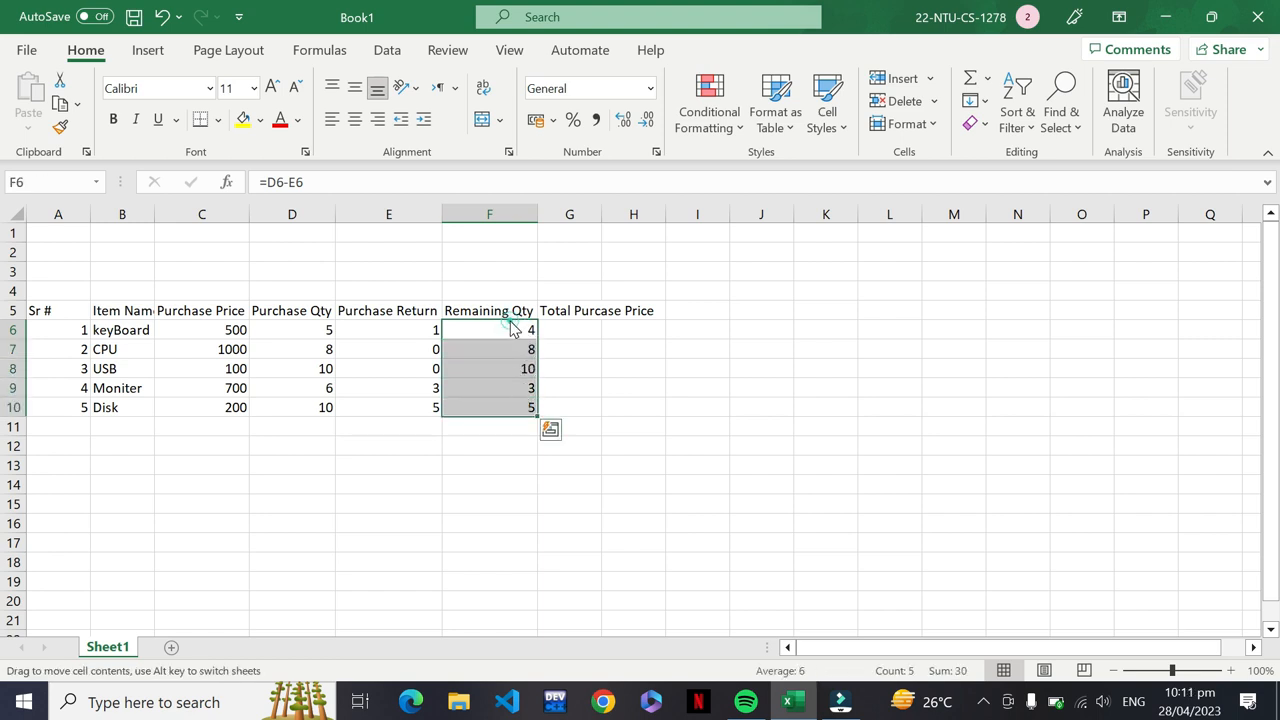
click(624, 312)
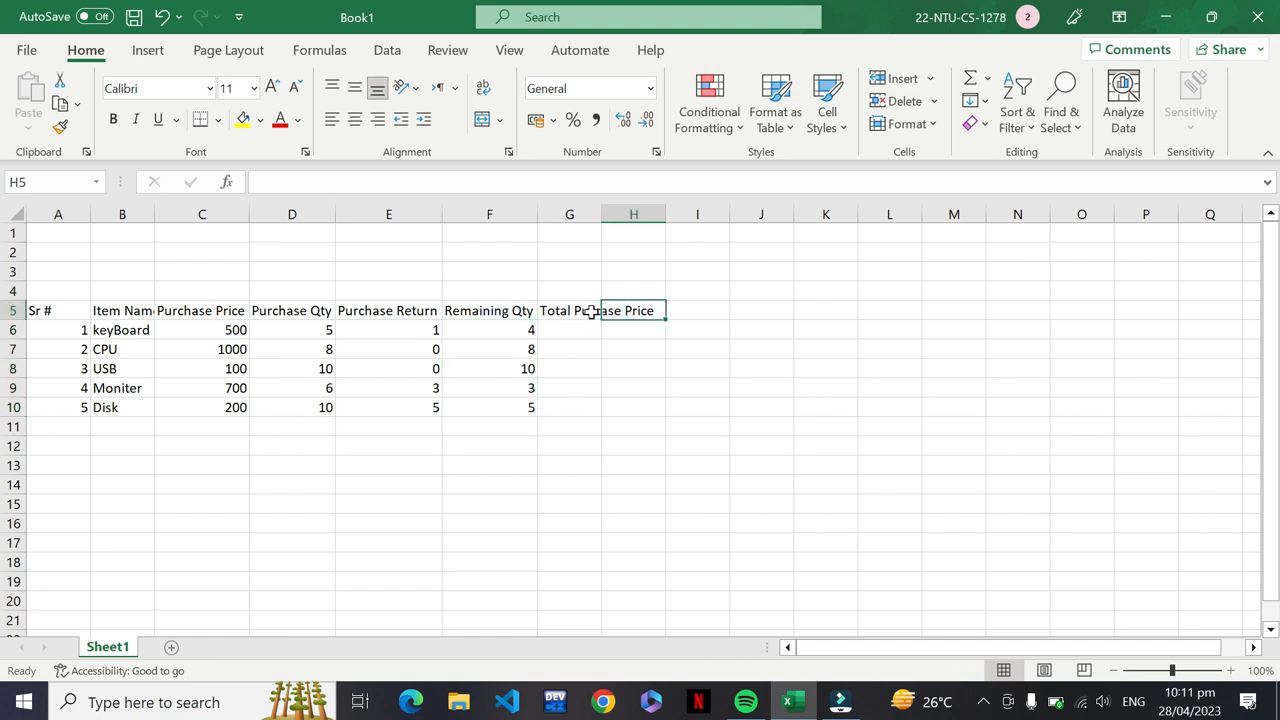
click(591, 311)
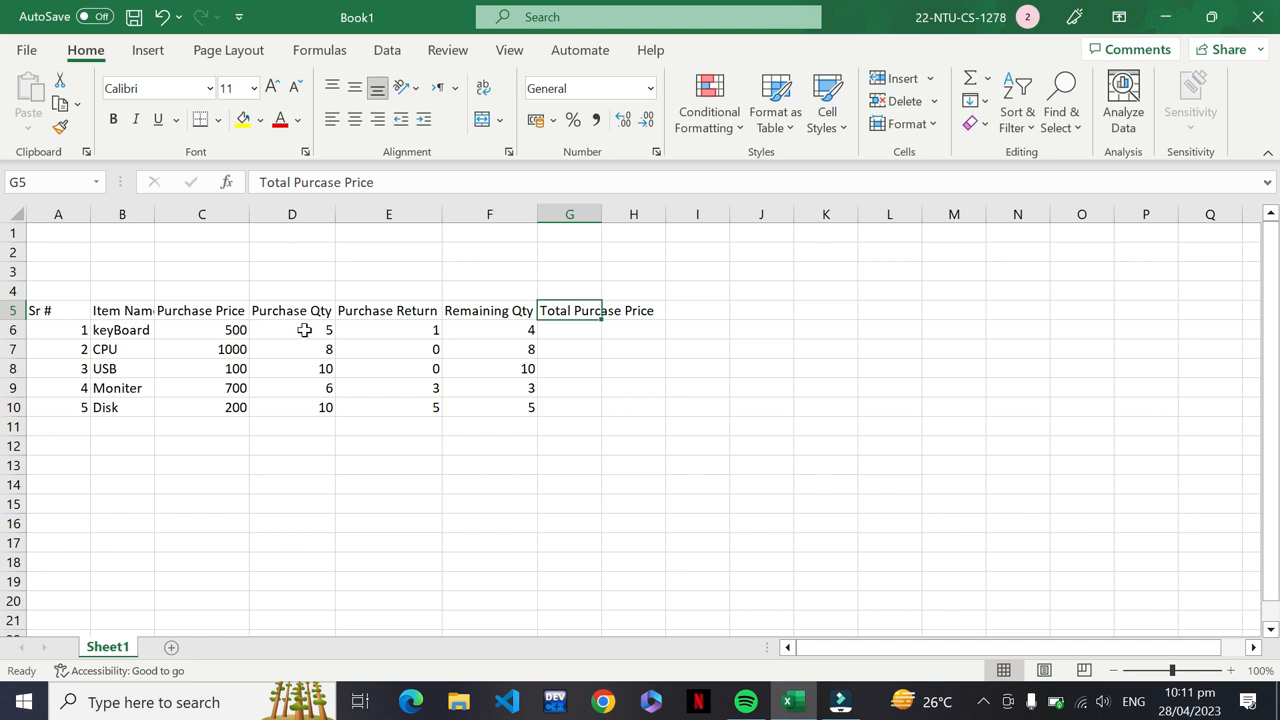
click(208, 330)
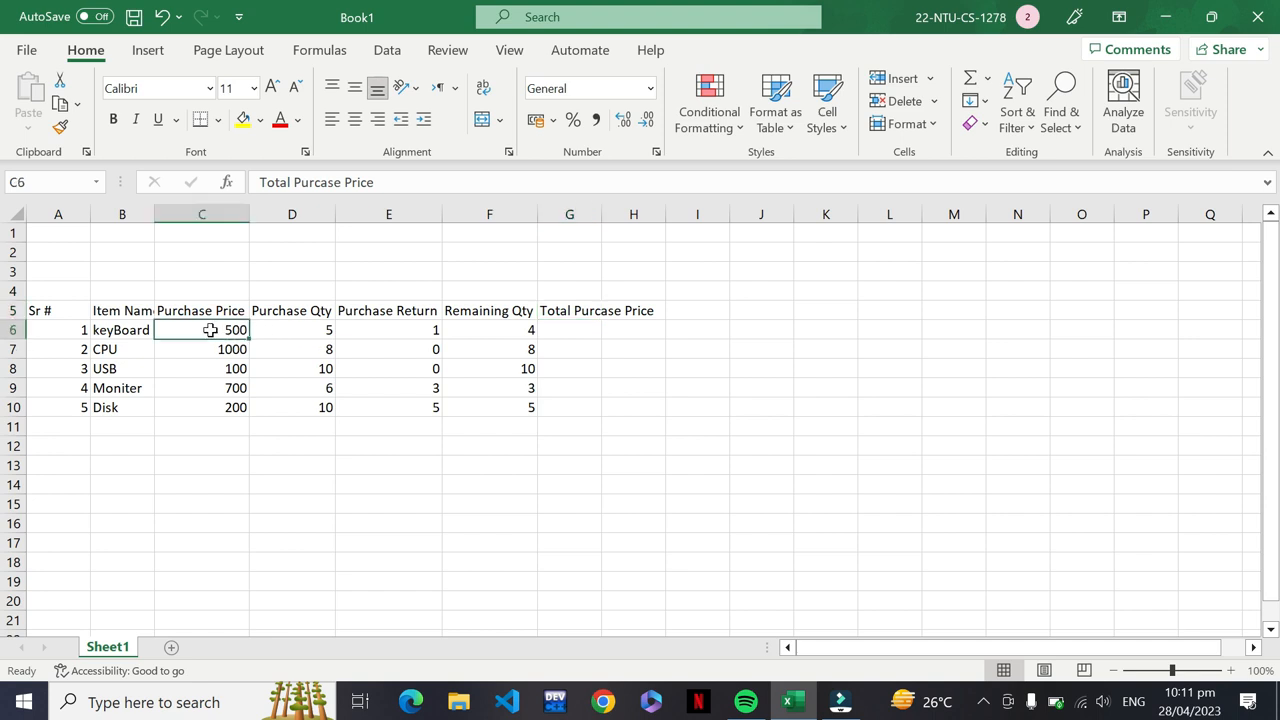
Examine the keyBoard's purchase price and quantity, and compare the Purchase Qty and Remaining Qty columns for the total price calculation
click(298, 331)
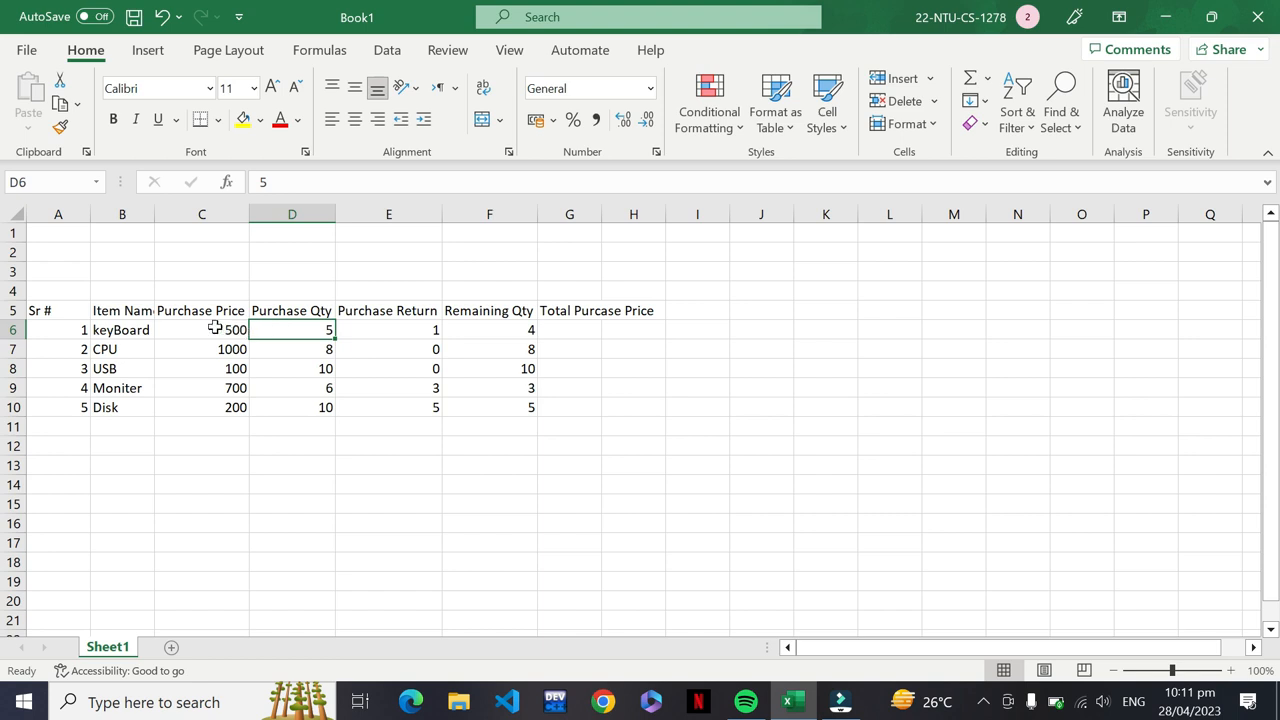
drag(211, 329, 274, 330)
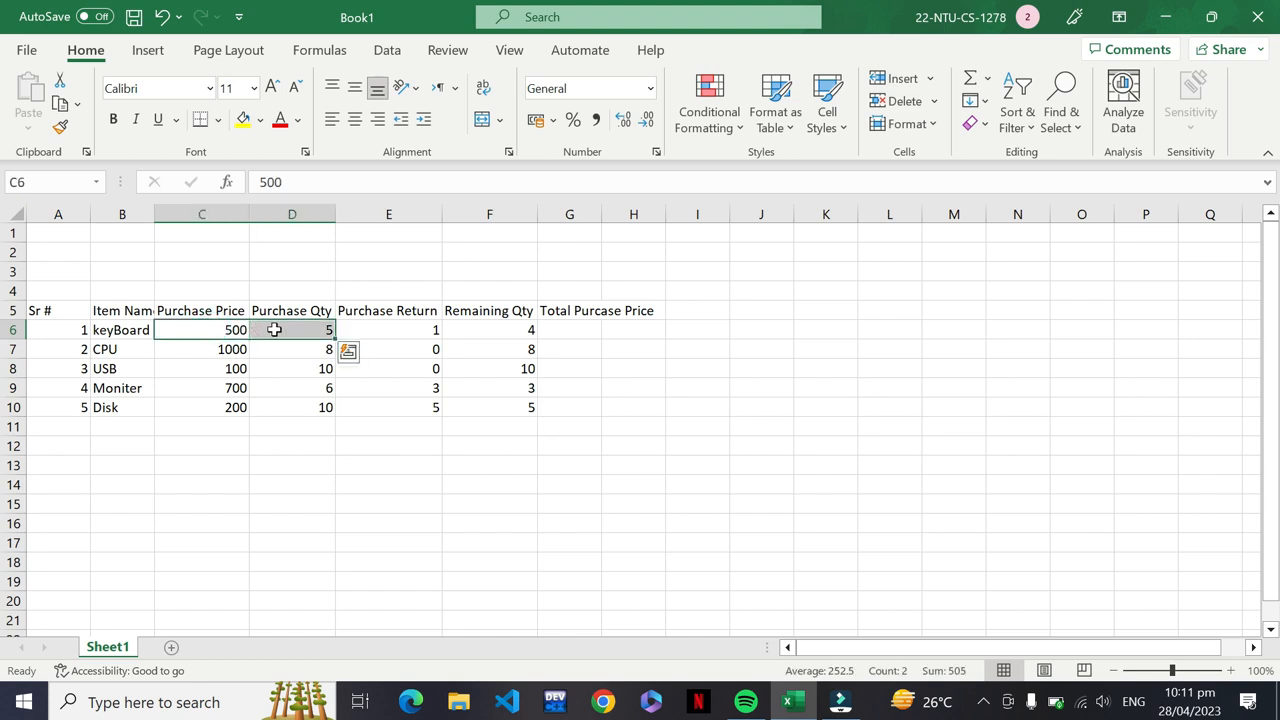
drag(280, 328, 300, 402)
click(300, 402)
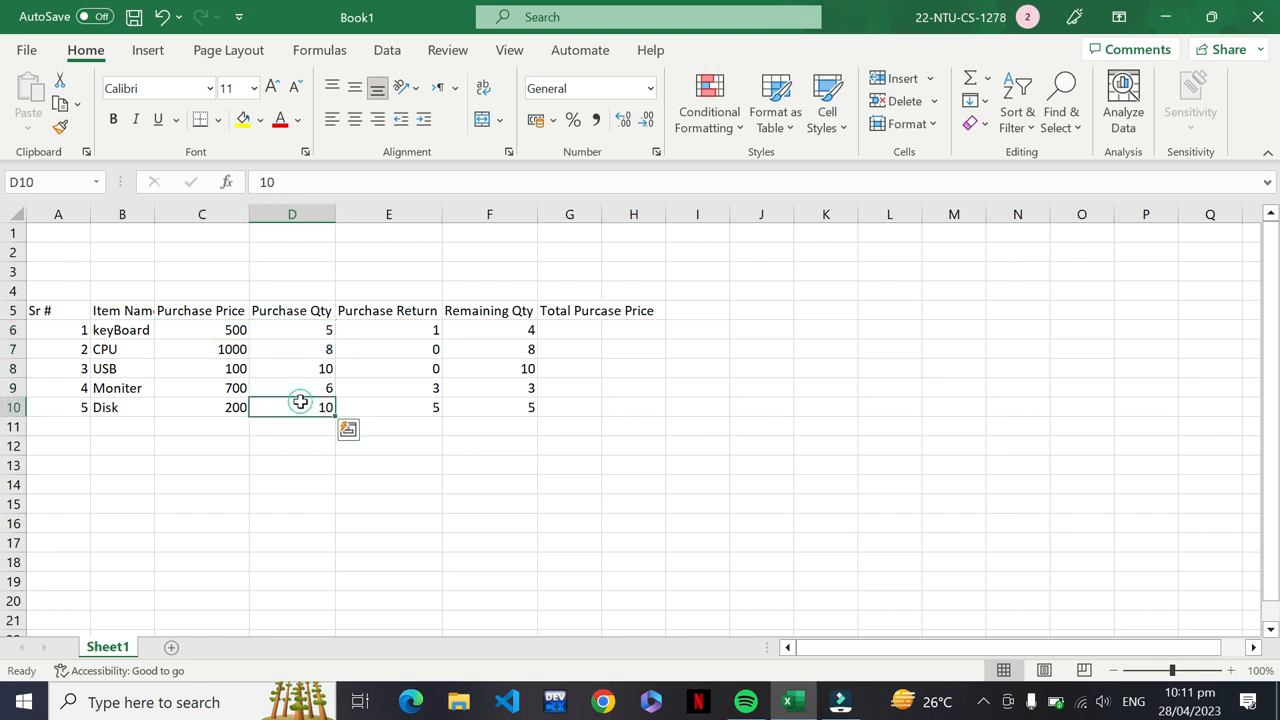
click(526, 326)
drag(526, 326, 524, 406)
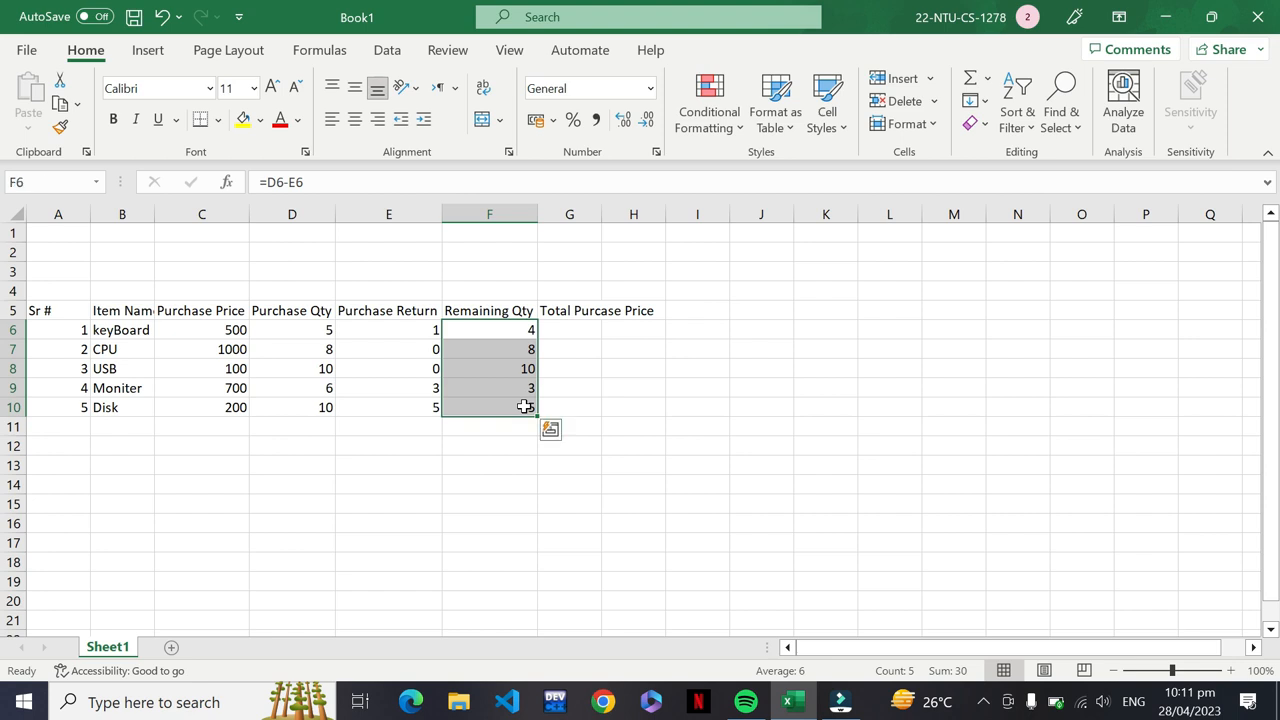
Calculate the keyBoard's total purchase price in G6 as purchase price times remaining quantity with the formula =C6*F6
click(558, 328)
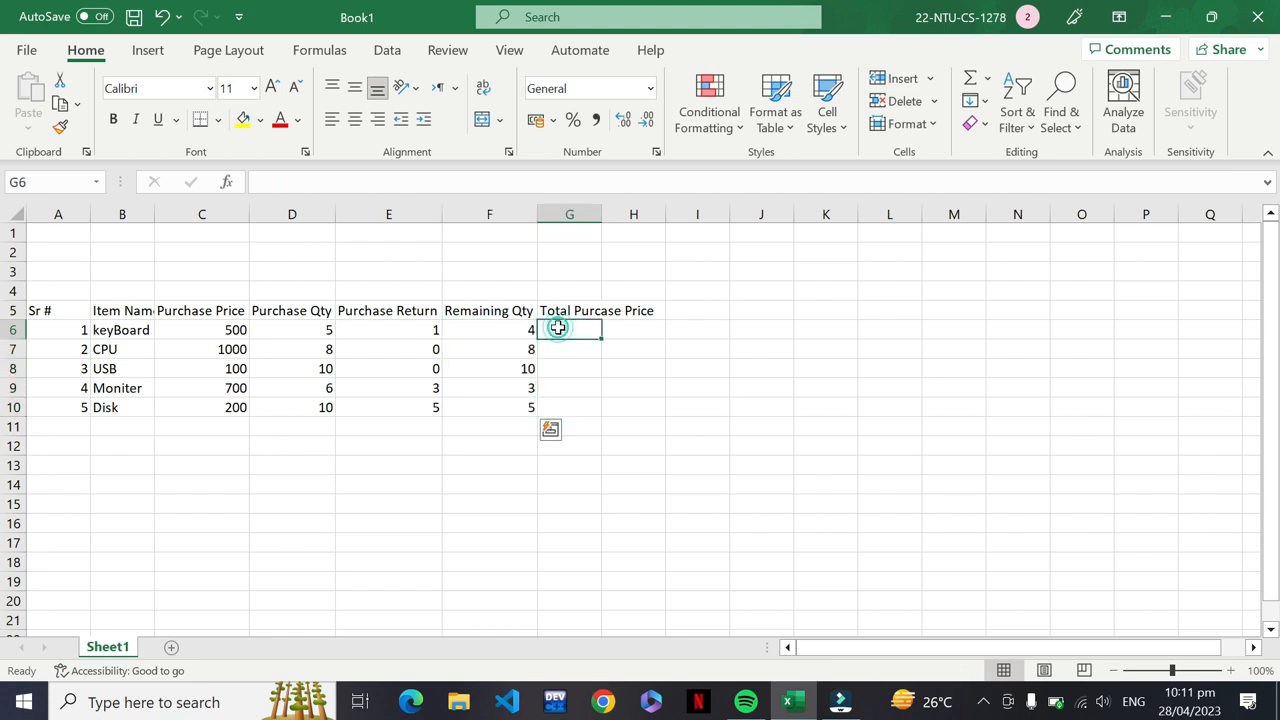
text(=)
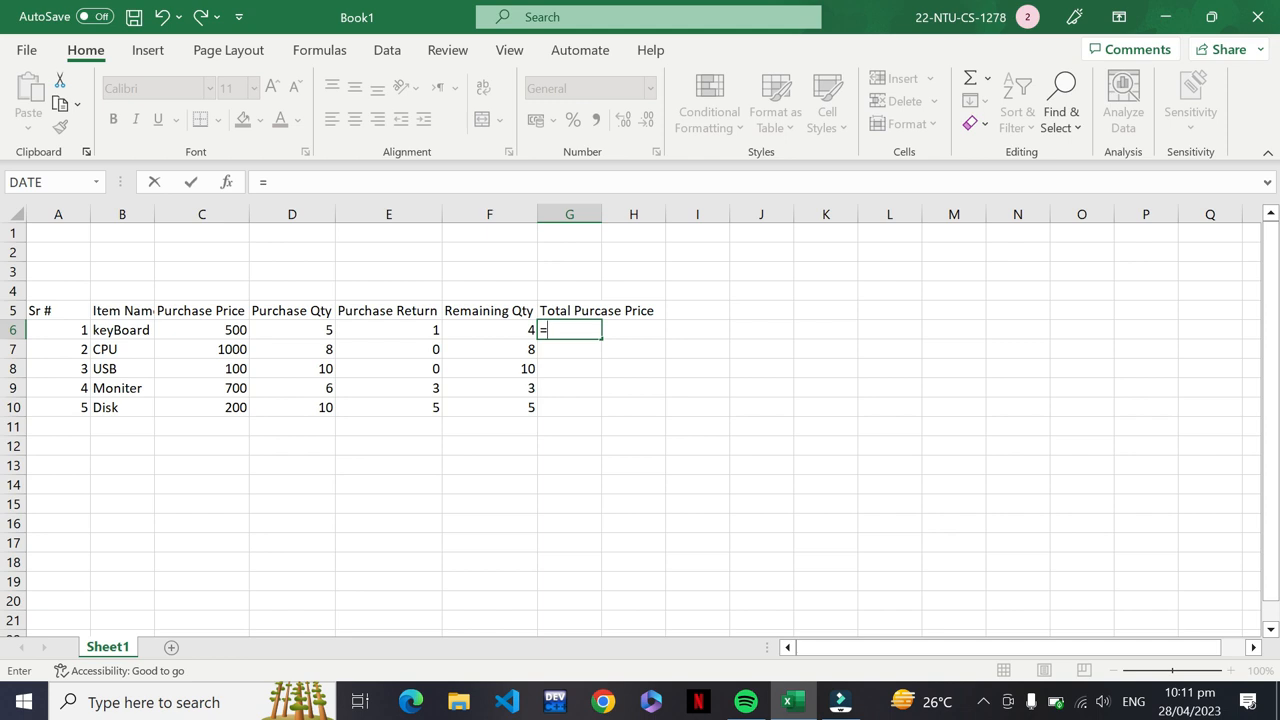
click(207, 326)
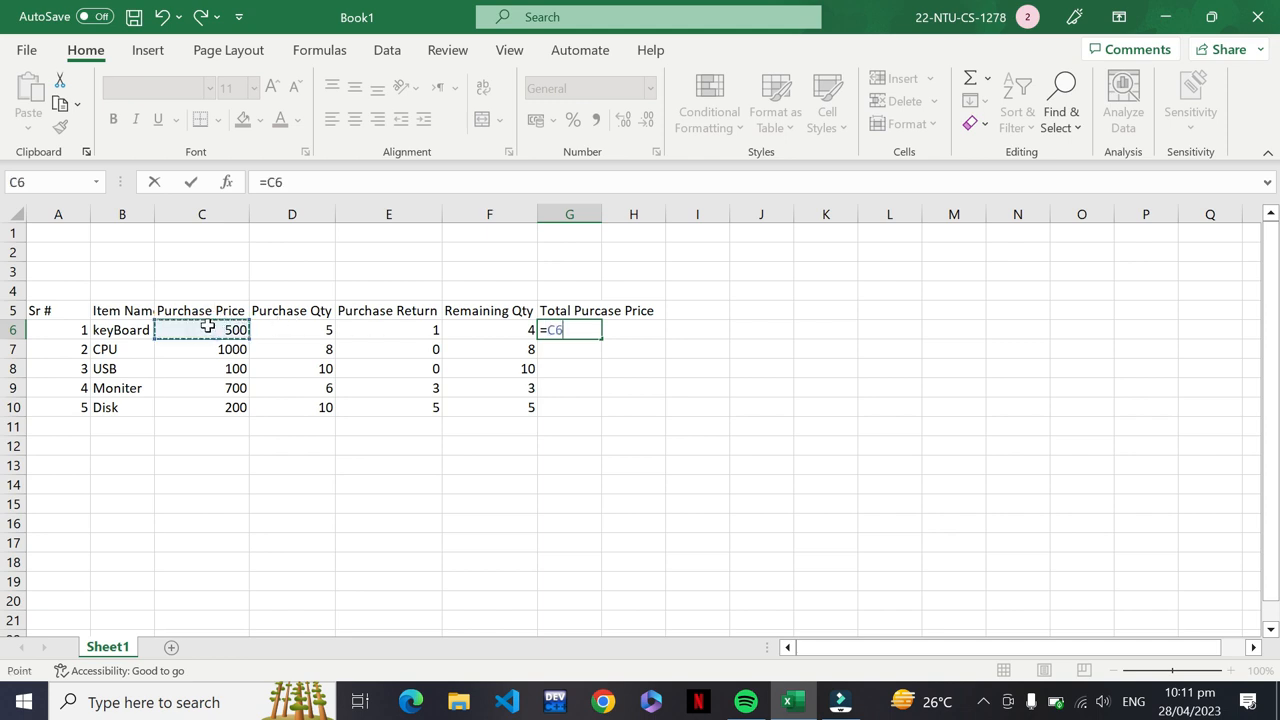
text(*)
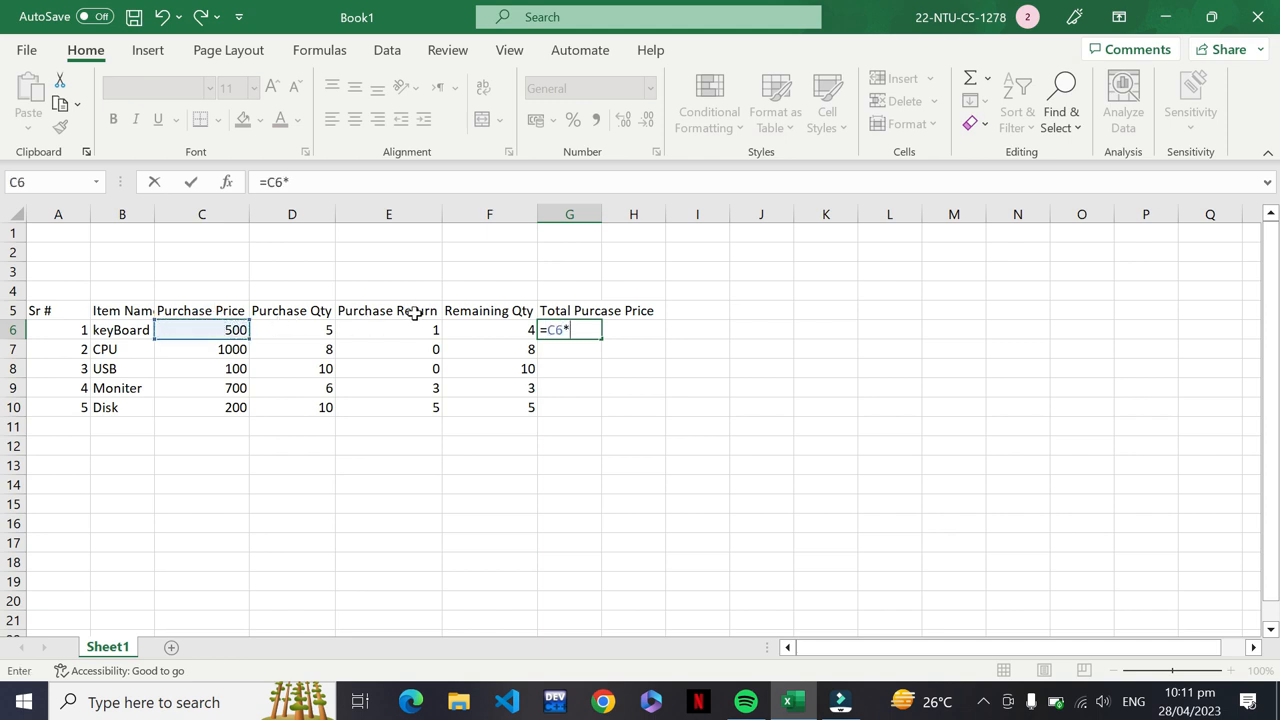
click(474, 329)
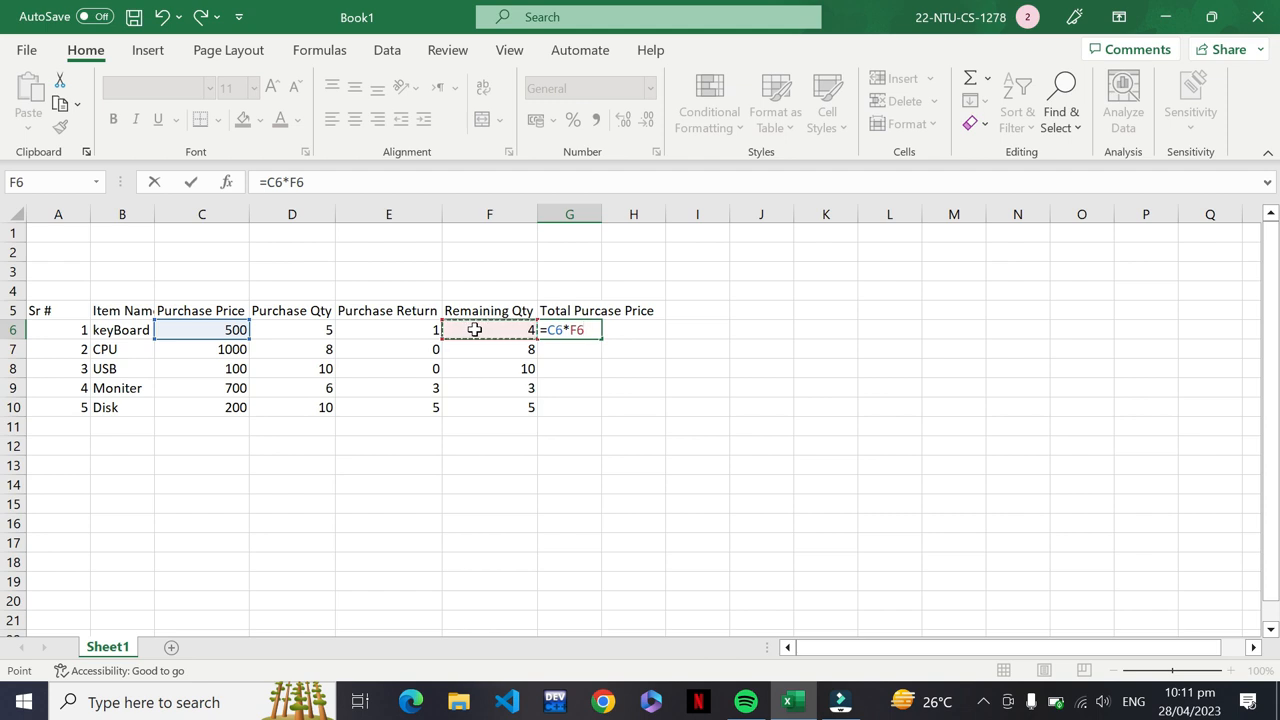
key(Return)
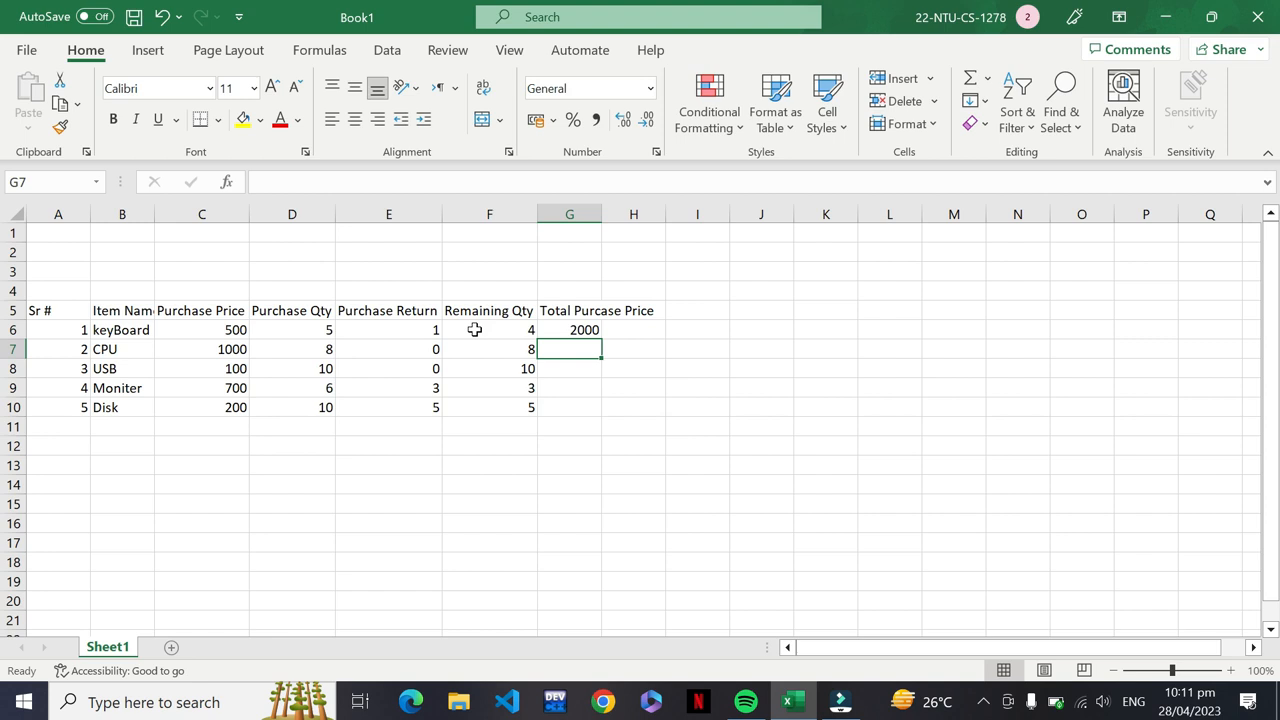
Fill the total purchase price formula from G6 down to G10 and auto-fit the width of column G
click(591, 329)
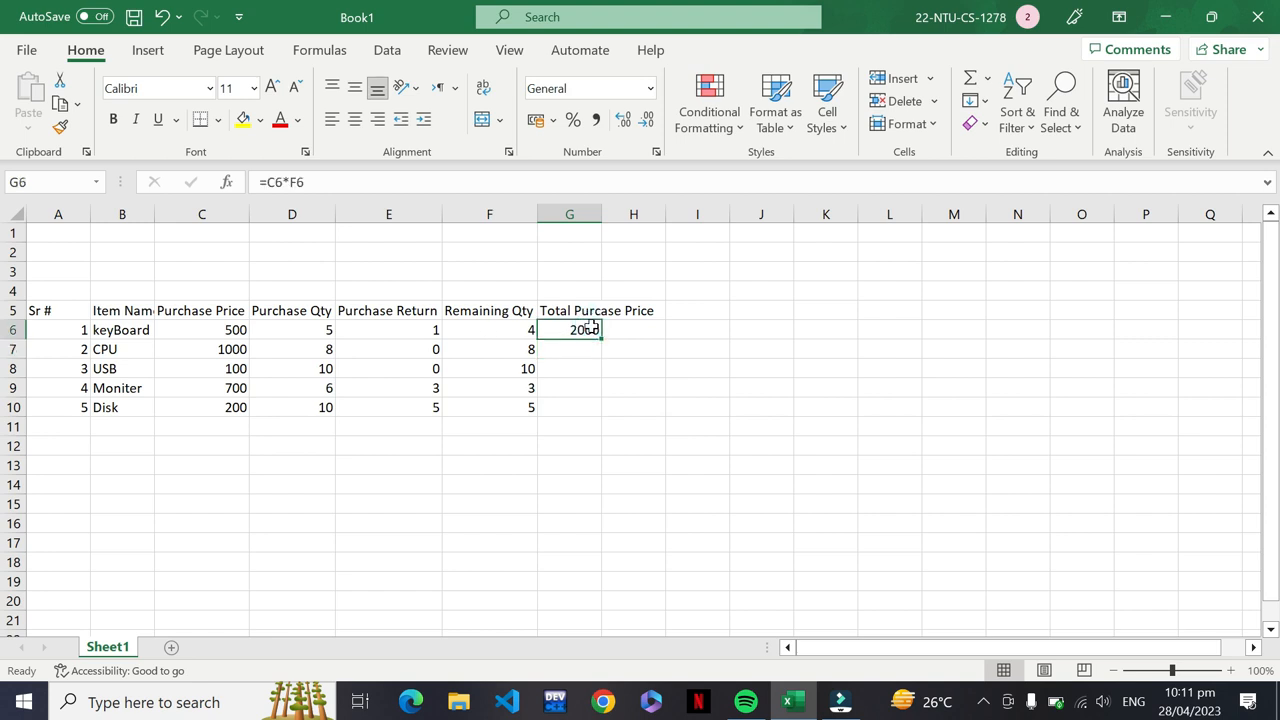
drag(600, 340, 591, 408)
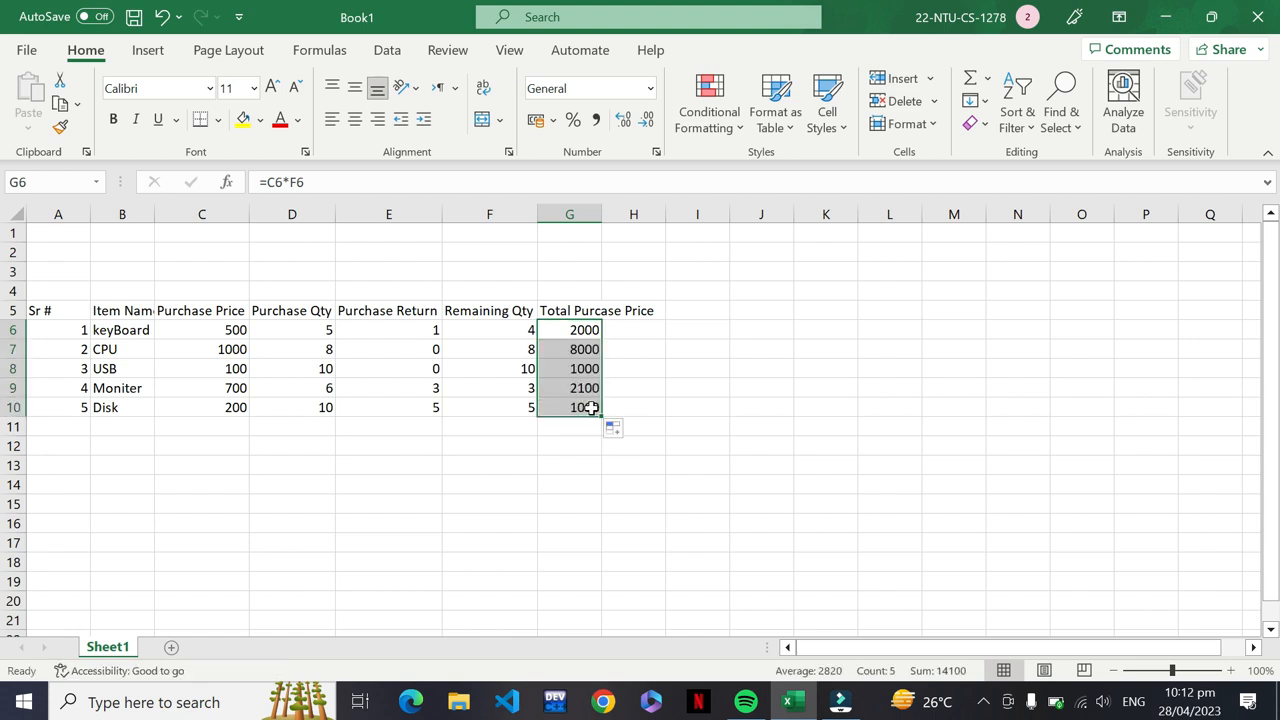
click(570, 214)
double_click(603, 218)
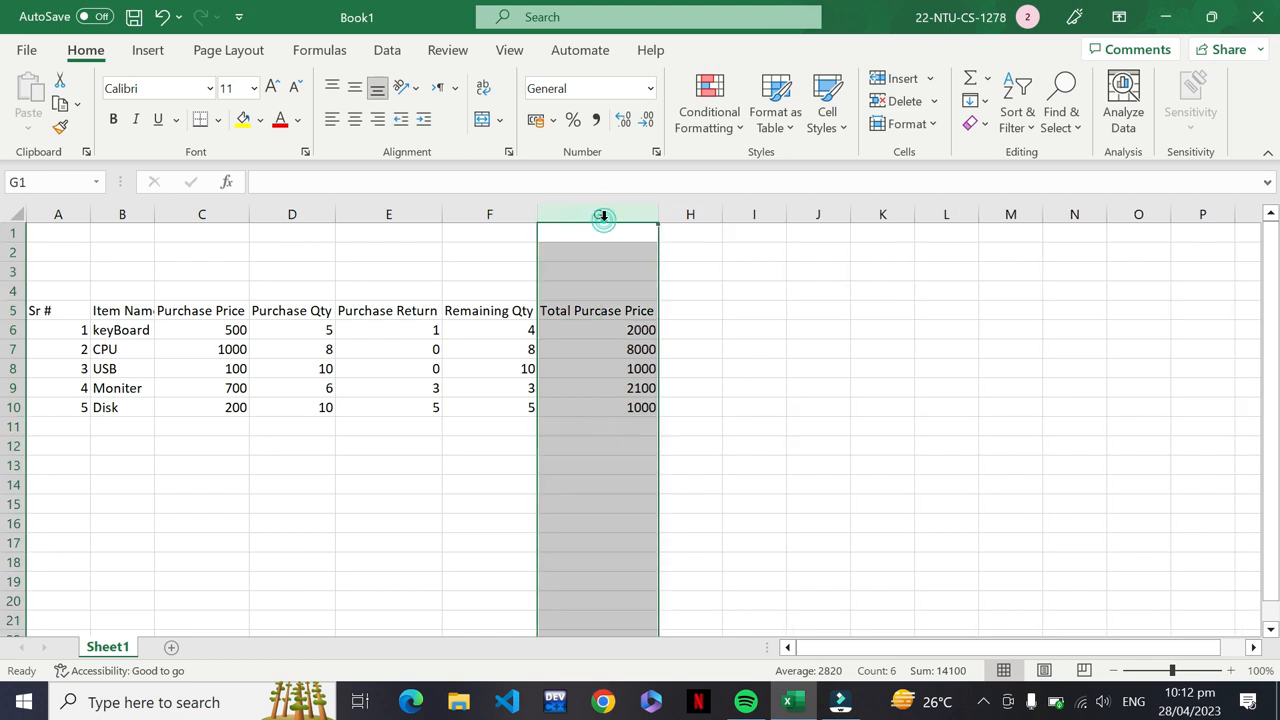
Add the column header "Sale Price" in cell H5
click(688, 328)
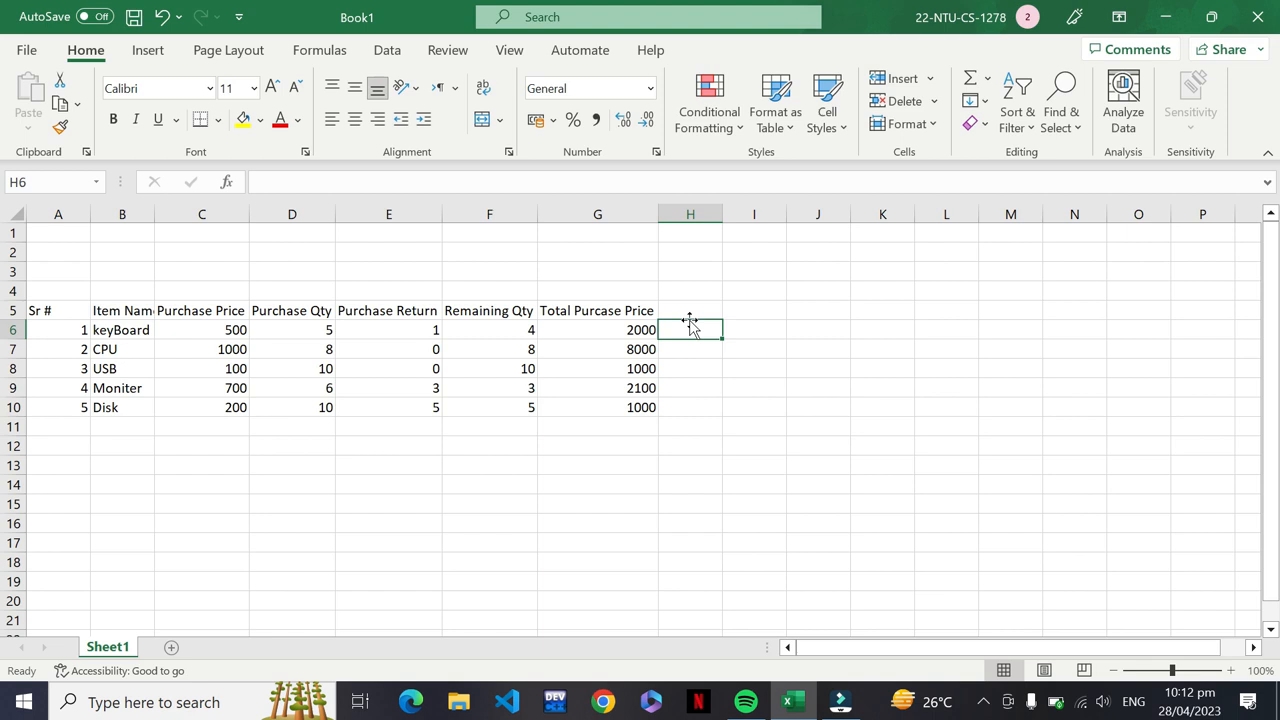
click(690, 318)
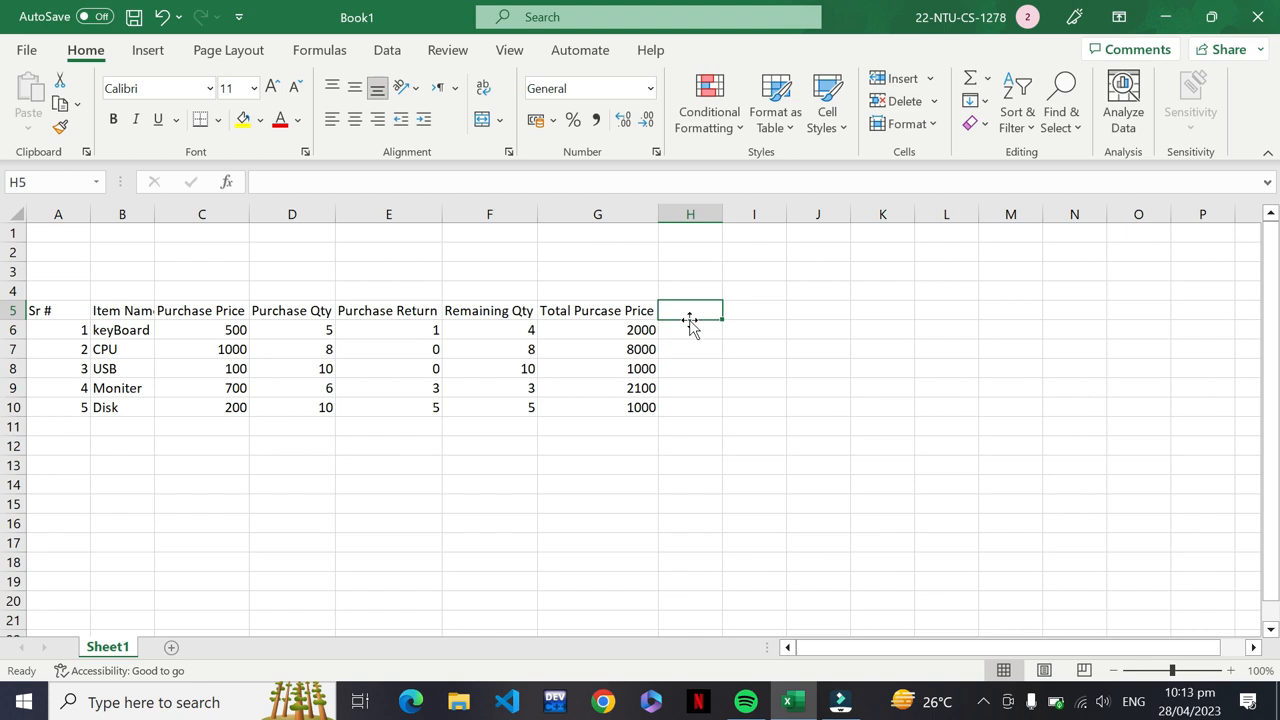
text(Sale)
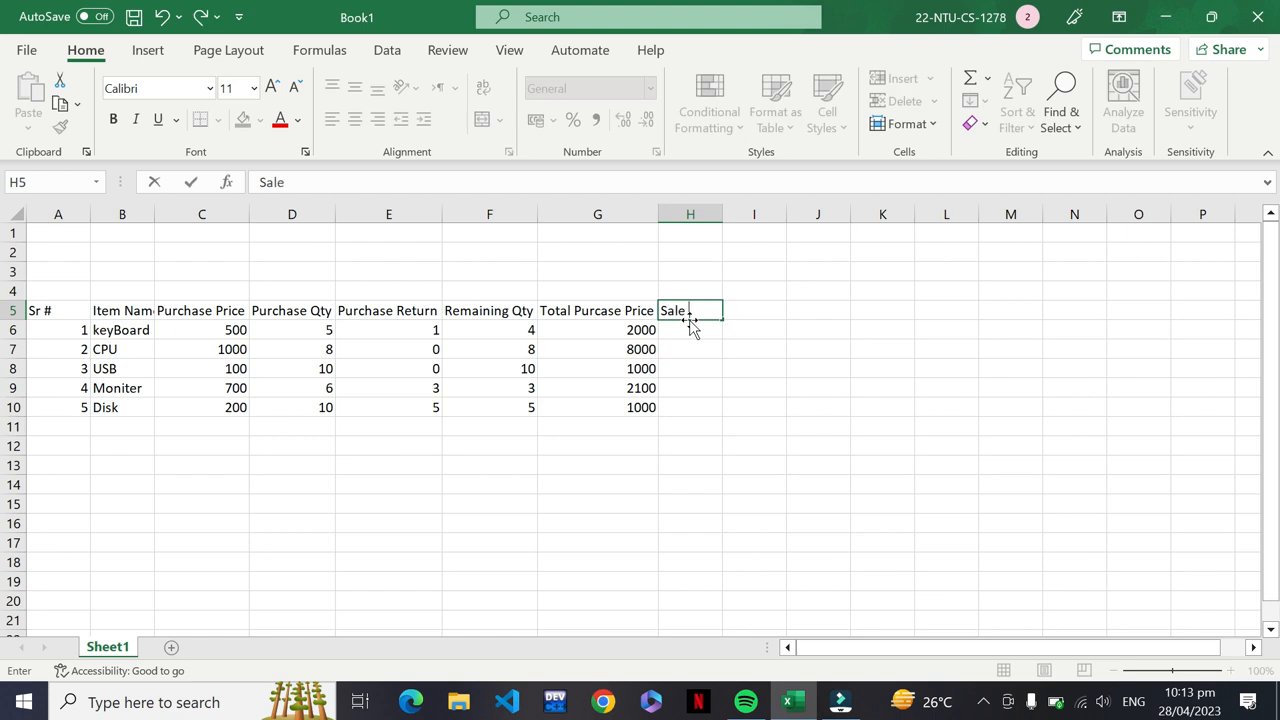
text( Priccce)
key(BackSpace)
key(BackSpace)
key(BackSpace)
key(BackSpace)
text(ce)
key(Return)
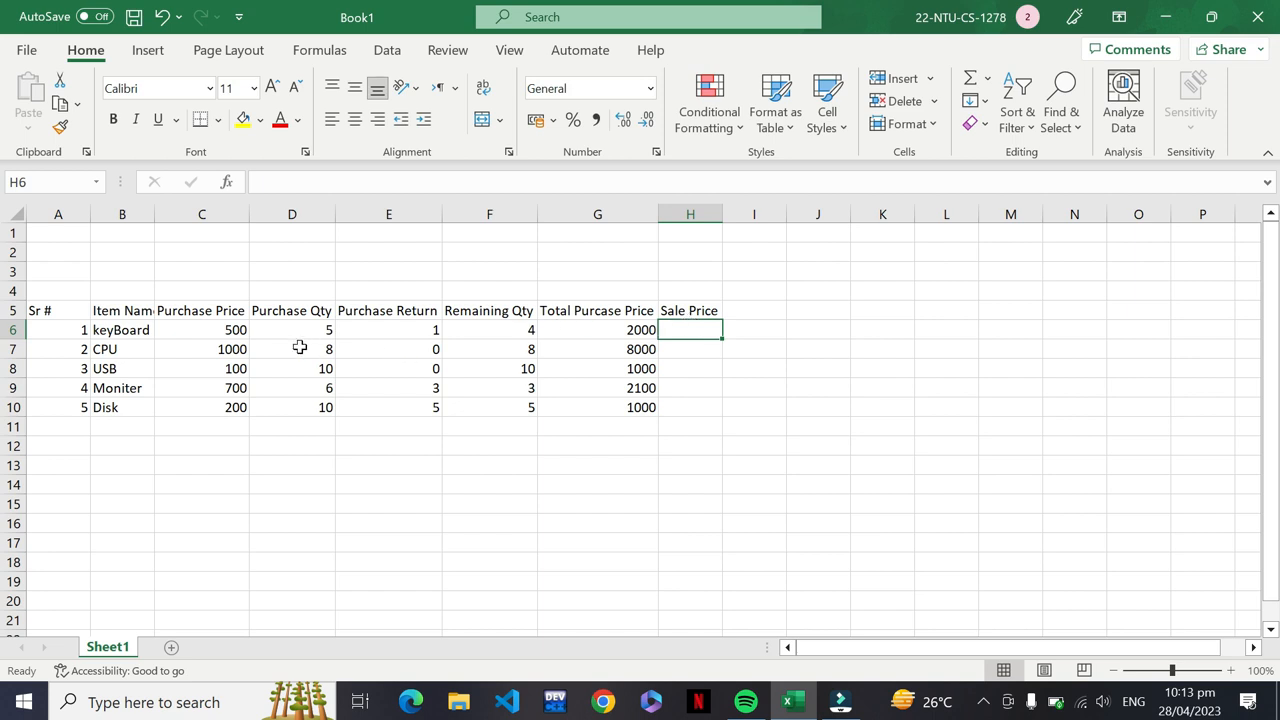
Review the items' purchase prices in C6:C10 against their total purchase prices in G6:G10 before setting sale prices
click(230, 330)
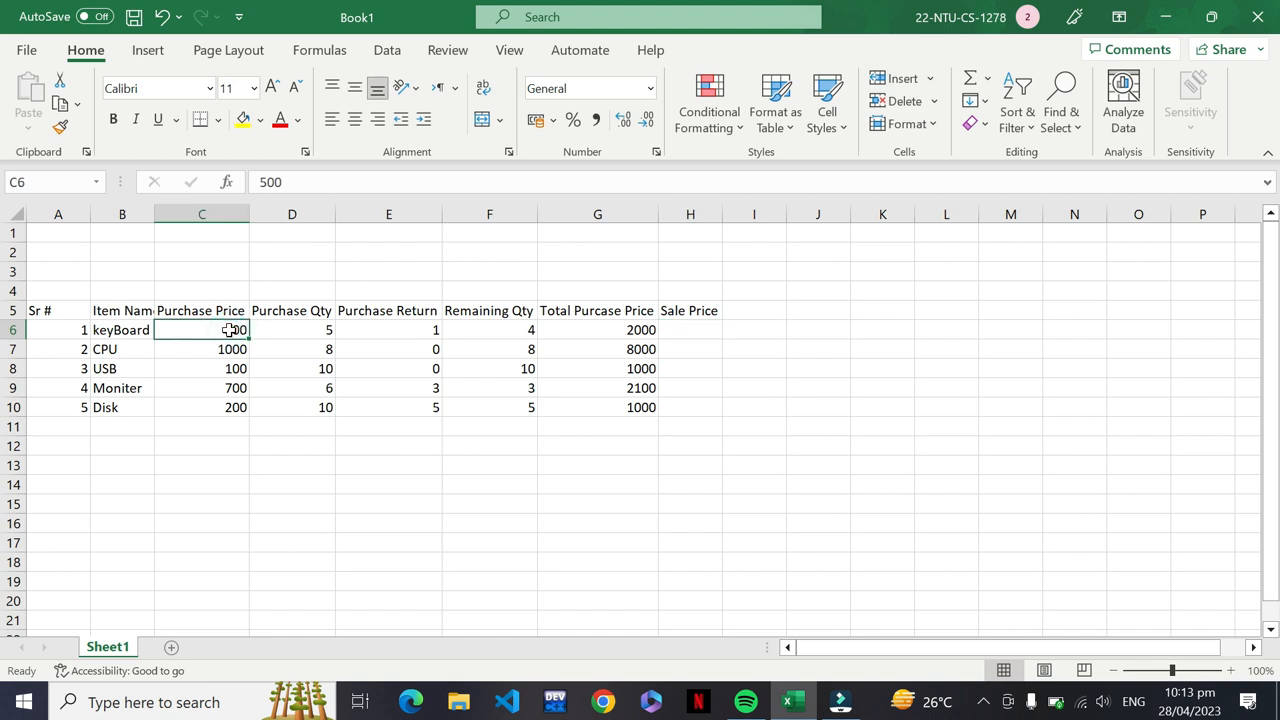
drag(230, 330, 234, 403)
click(234, 404)
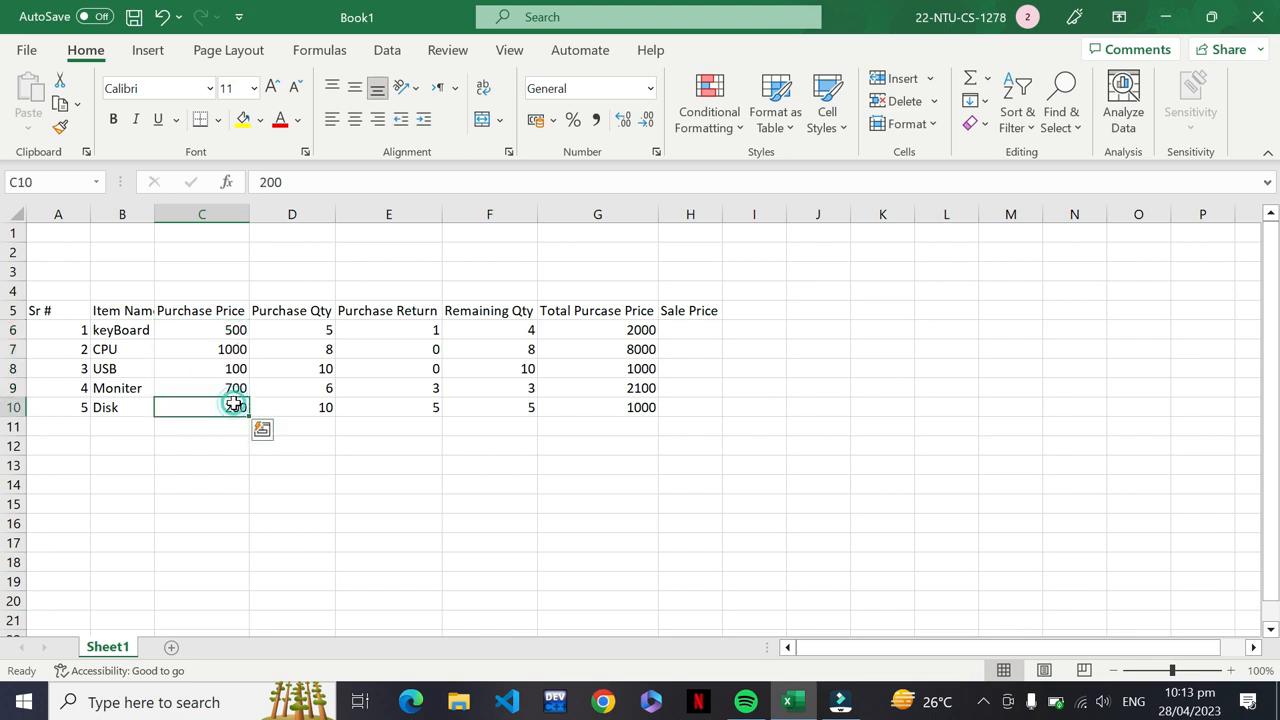
click(196, 339)
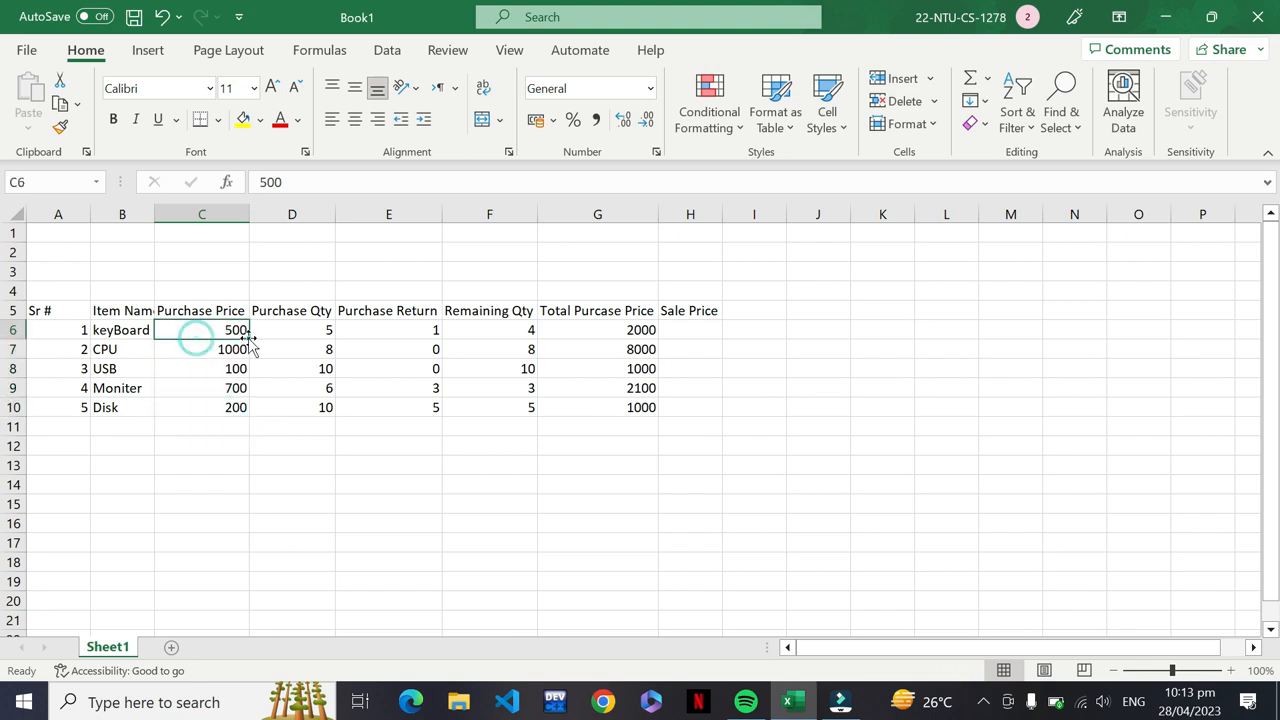
click(601, 334)
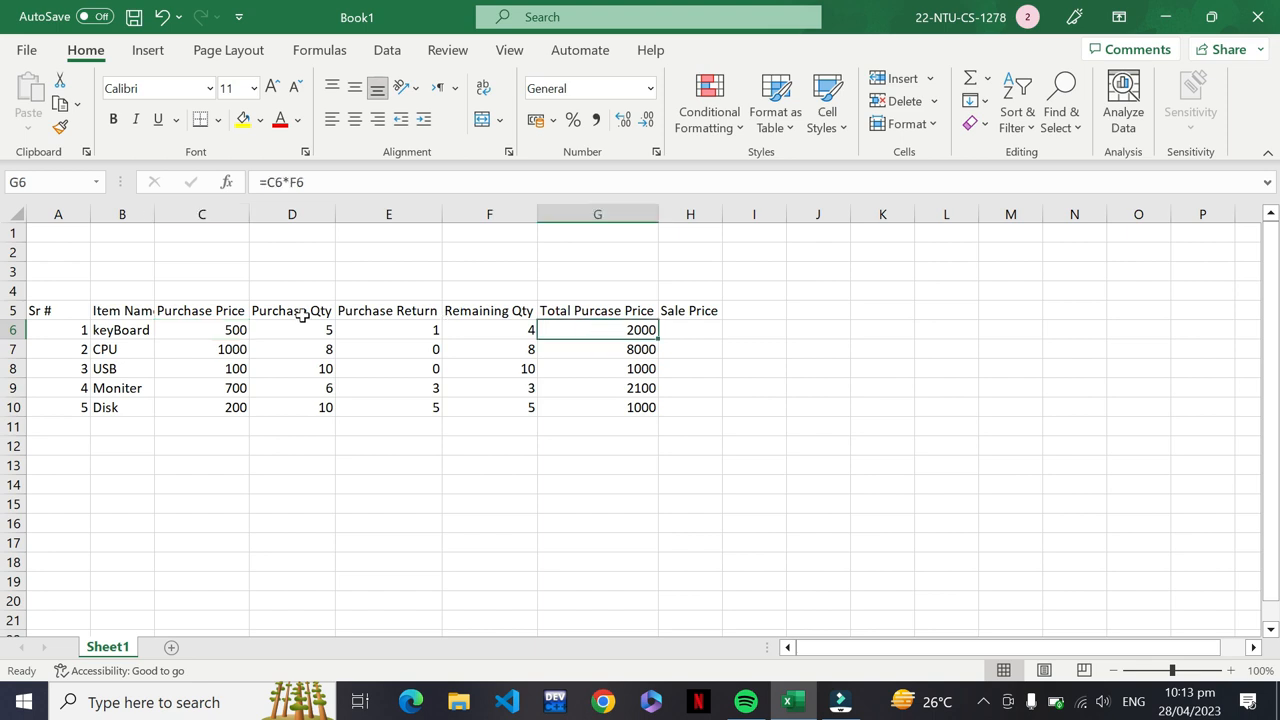
click(194, 341)
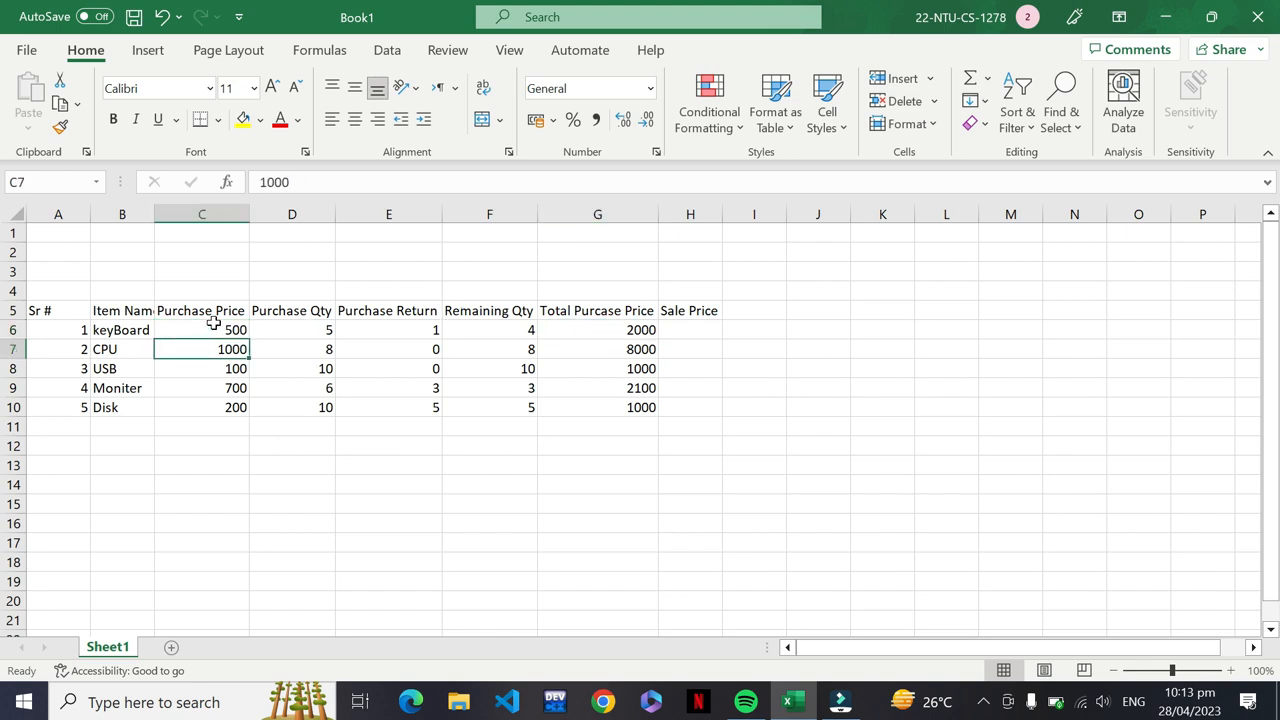
drag(212, 322, 229, 403)
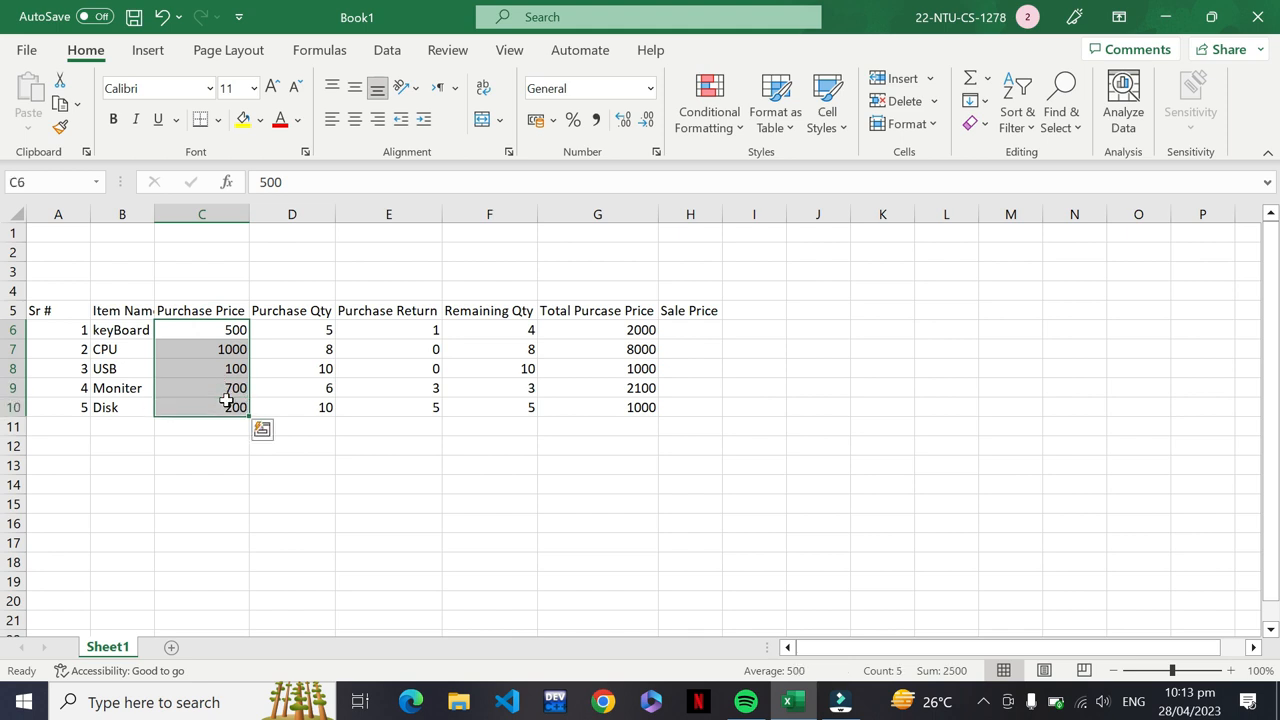
click(607, 324)
drag(607, 324, 626, 409)
click(626, 409)
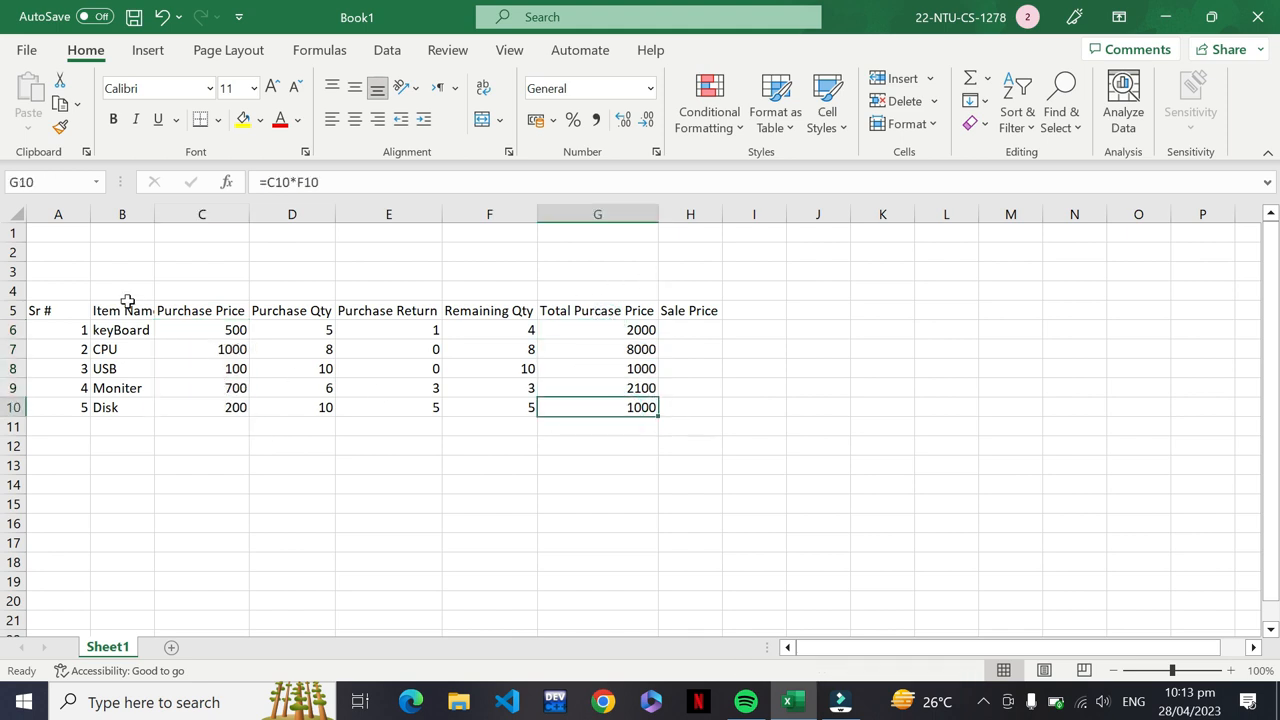
click(205, 325)
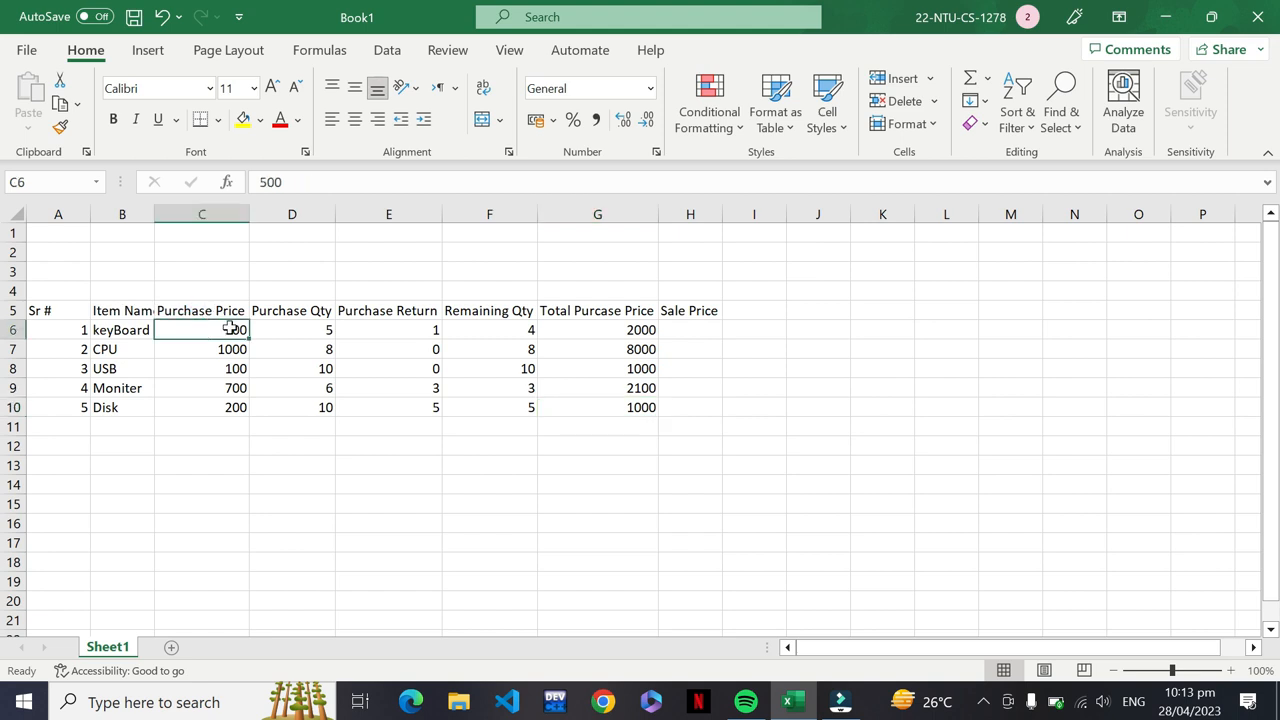
Enter the sale prices 600, 700, 100 and 1000 for keyBoard, CPU, USB and Moniter in cells H6 to H9
click(697, 330)
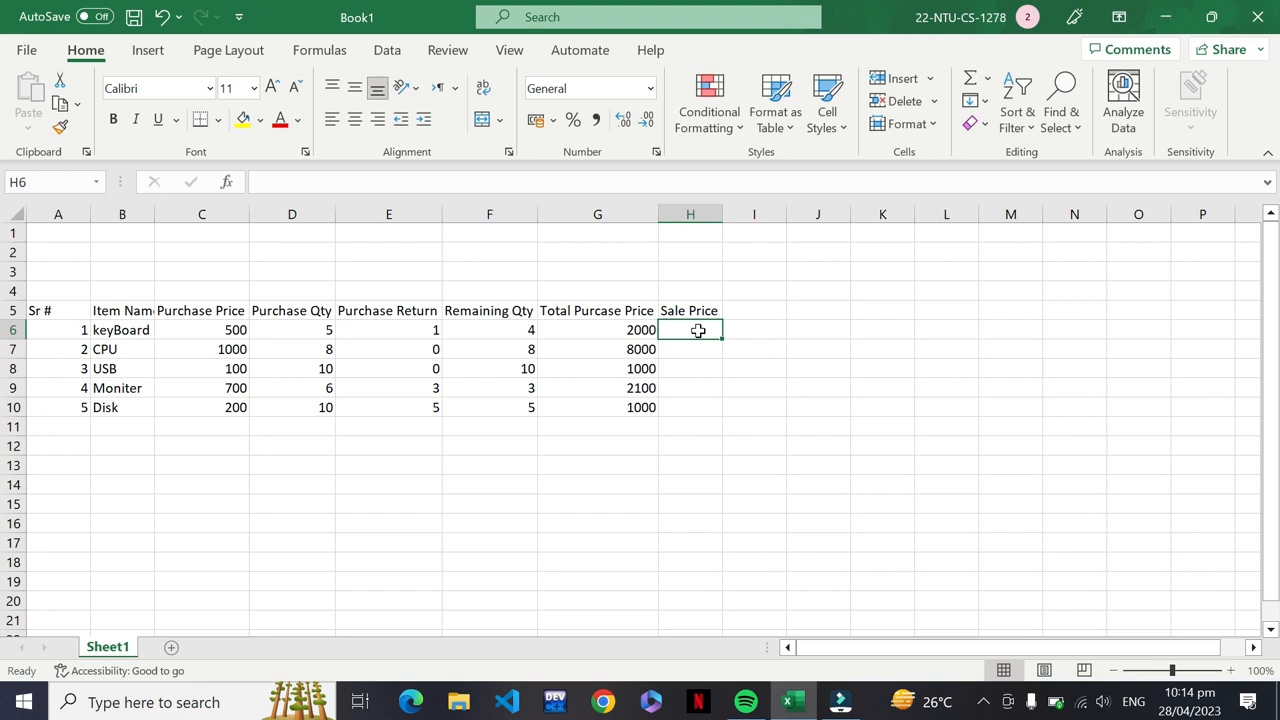
text(600)
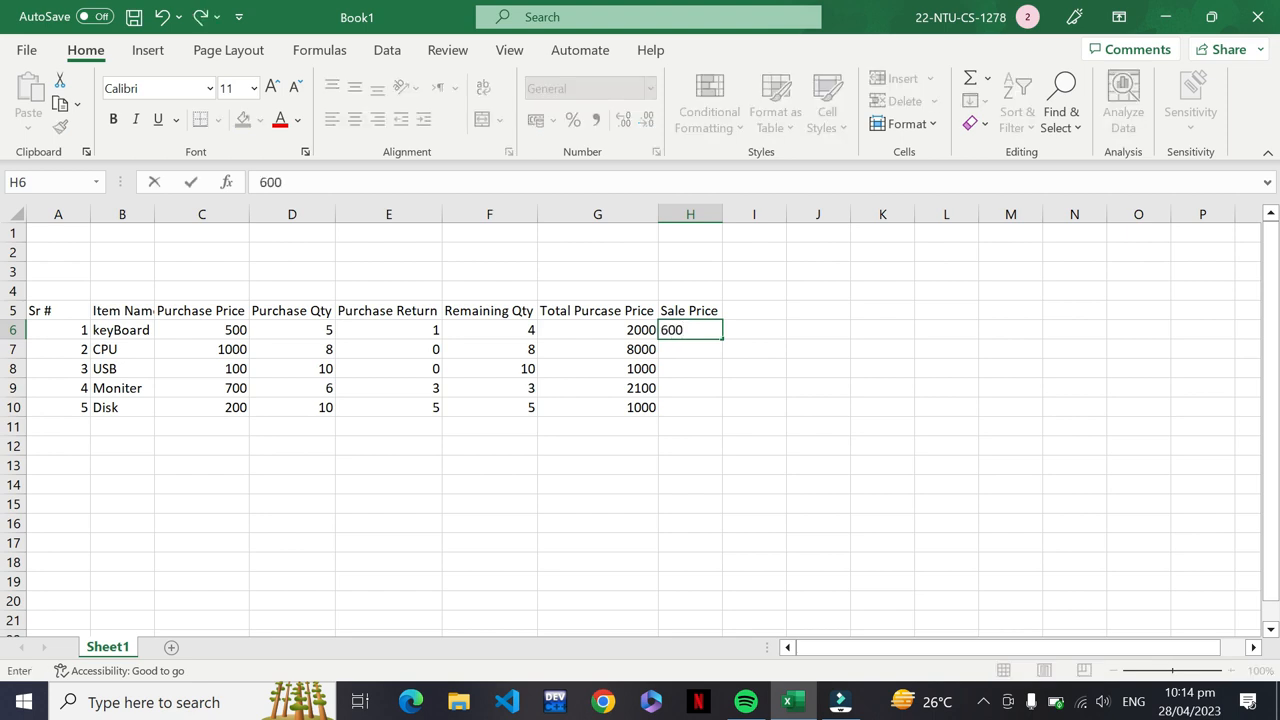
key(Return)
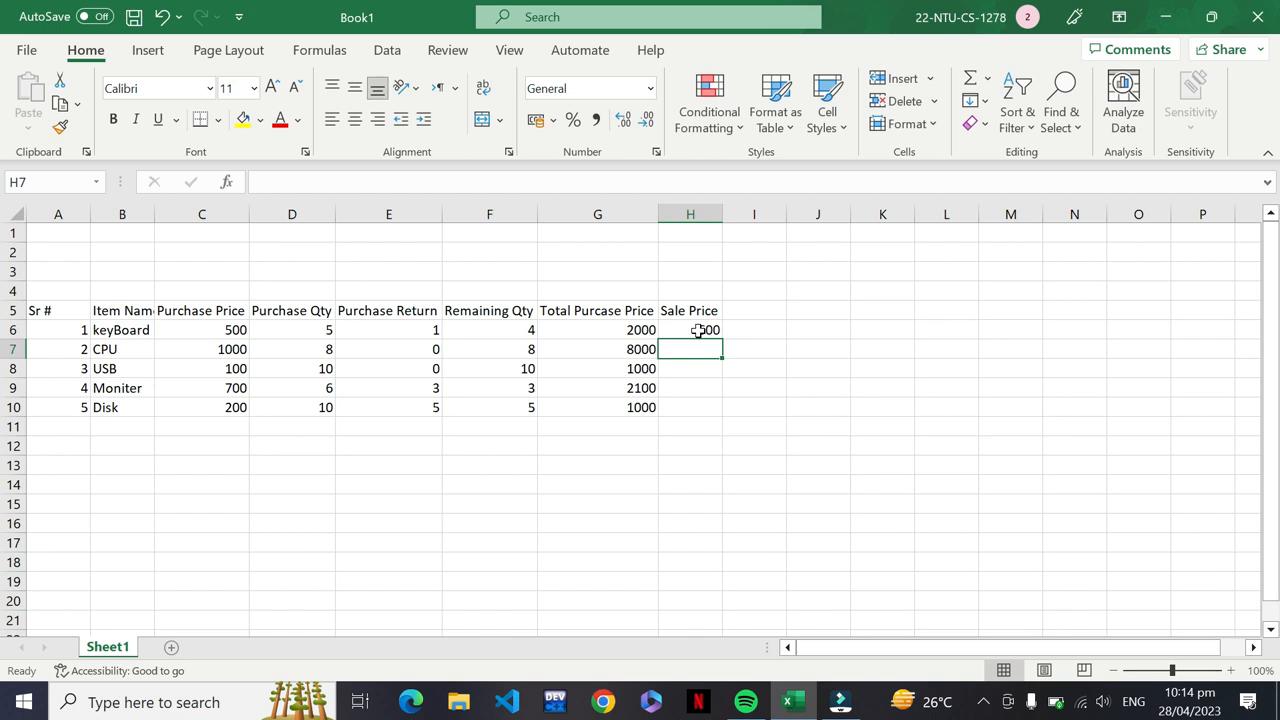
text(700)
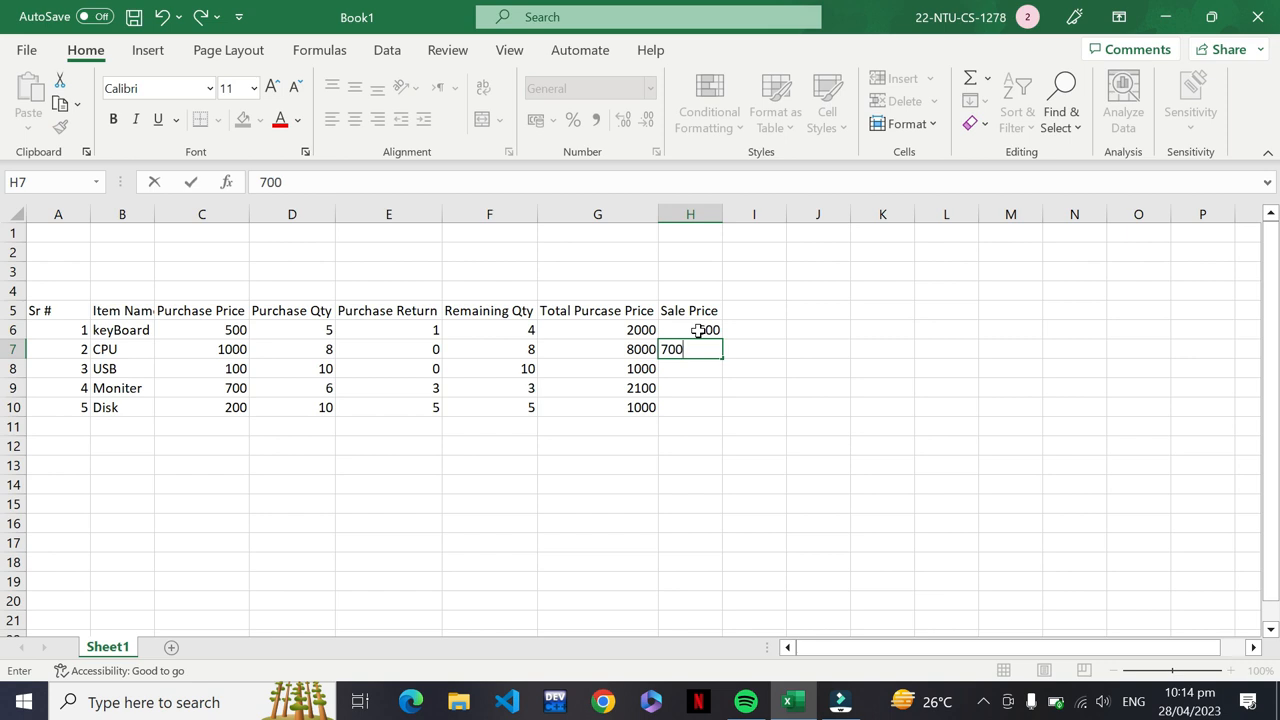
key(Return)
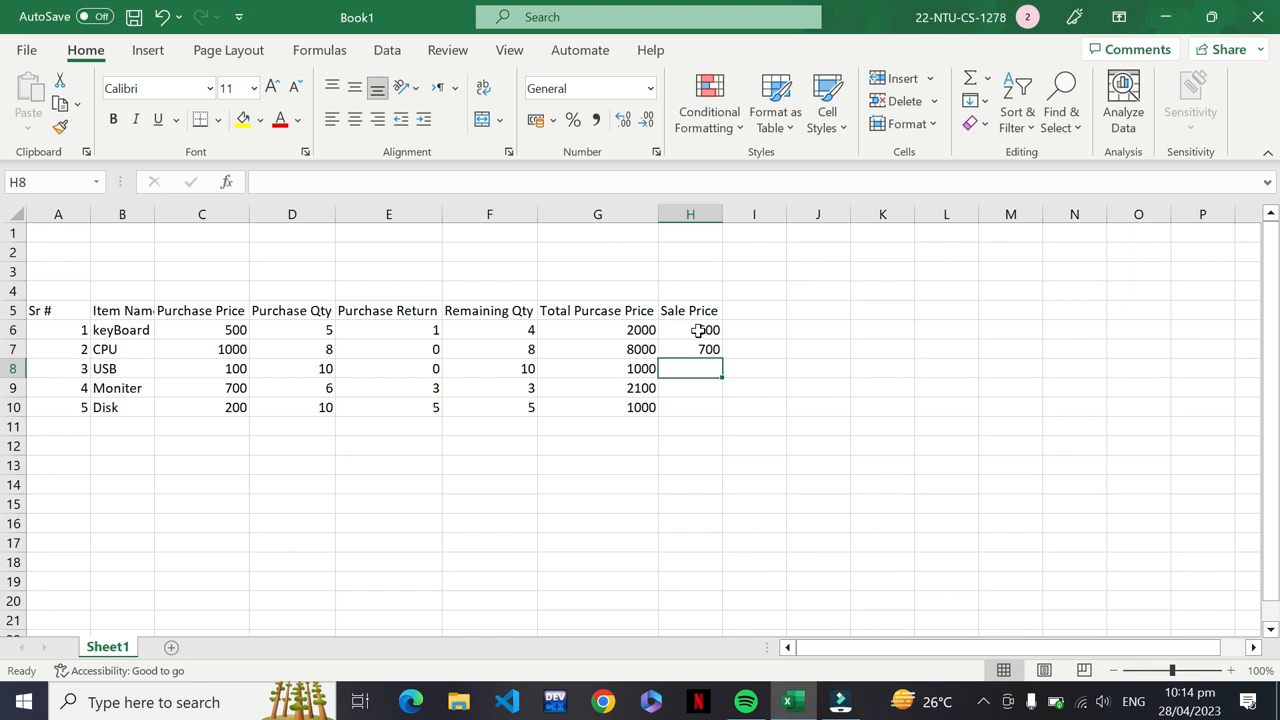
text(100)
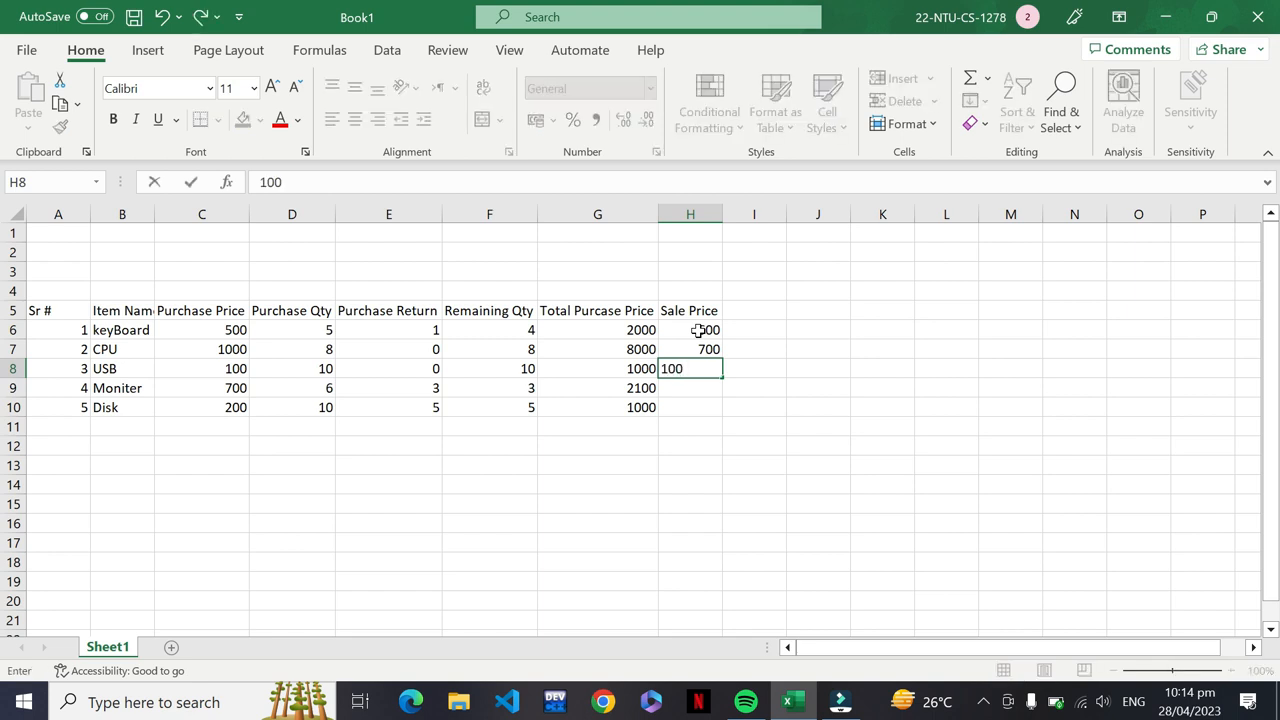
key(Return)
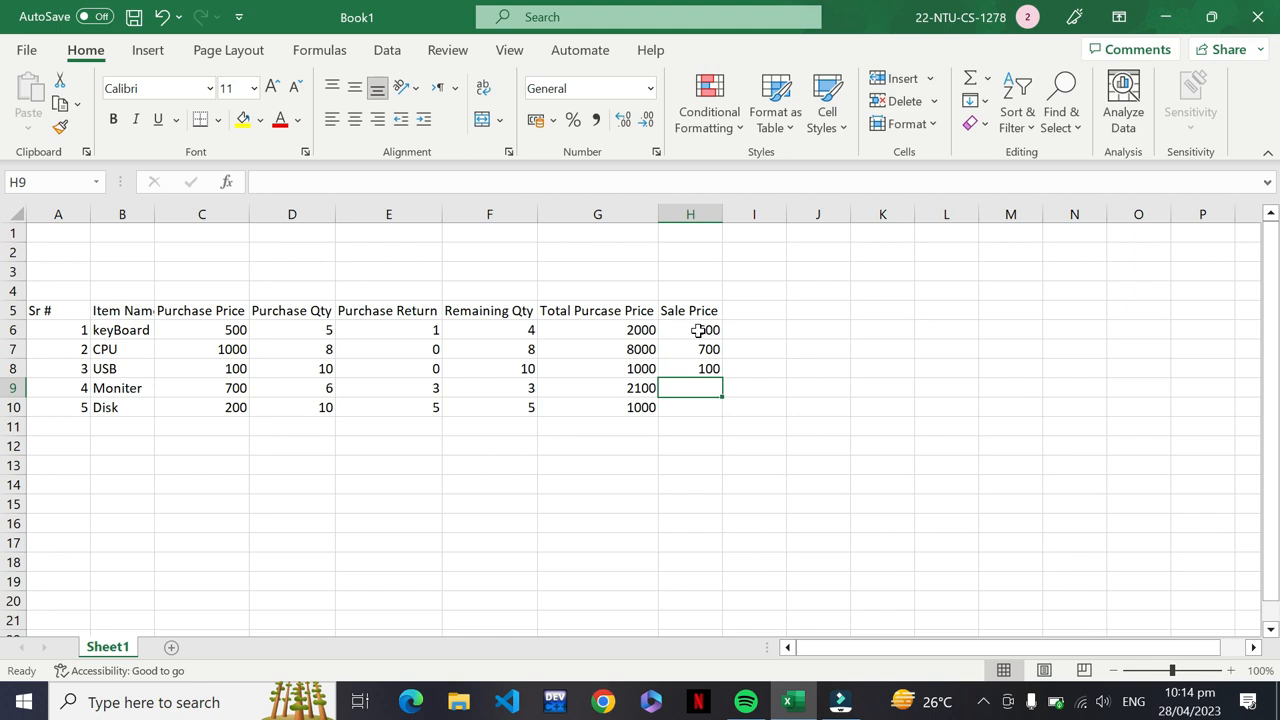
text(1000)
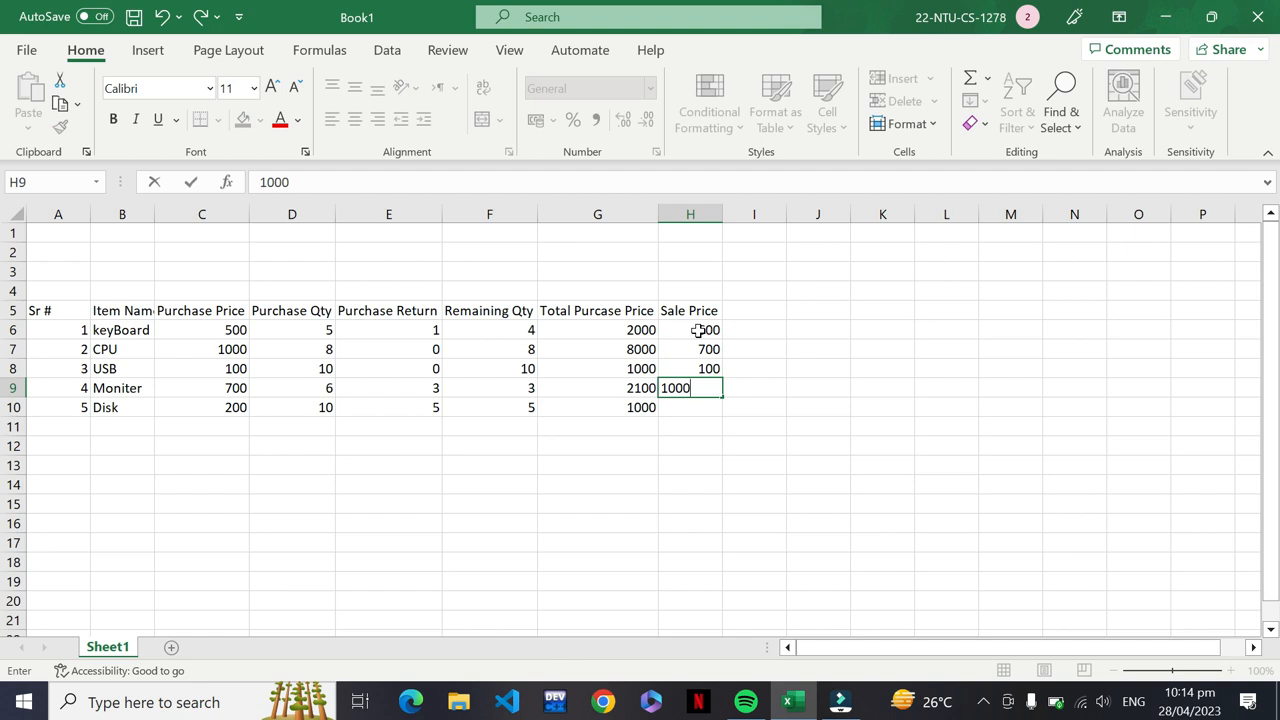
key(Return)
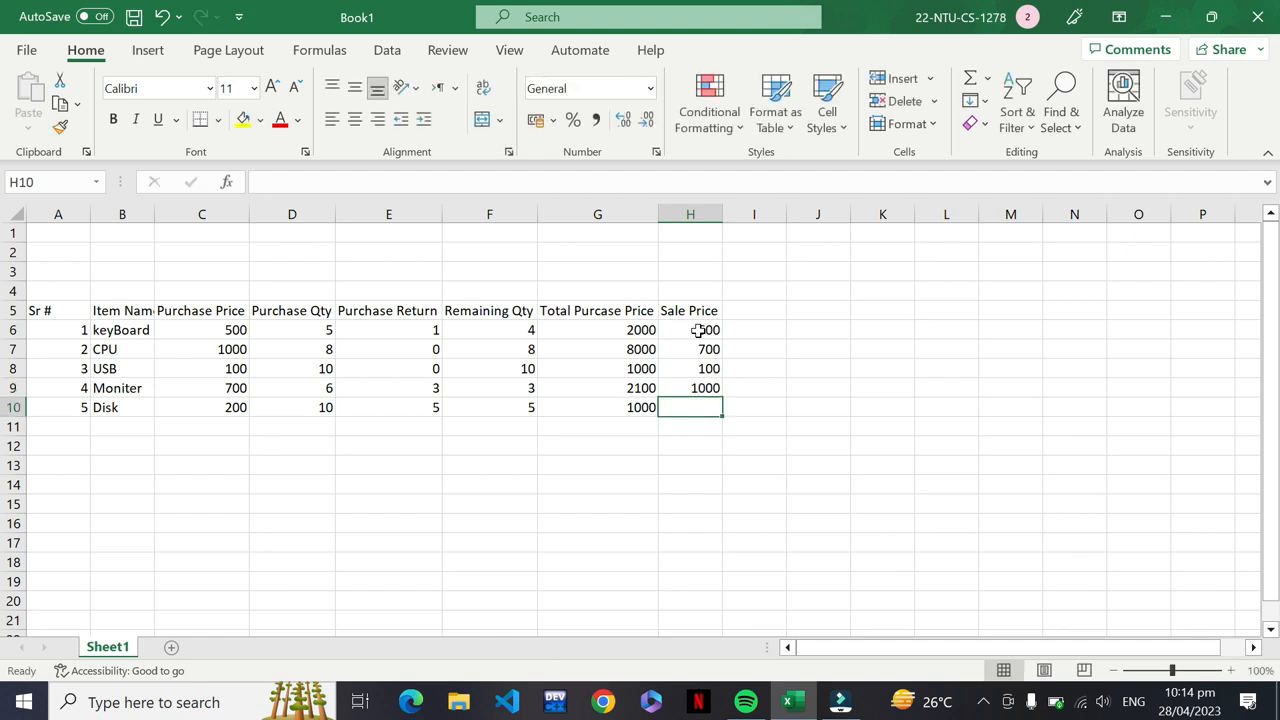
Check the sale prices entered so far and enter 100 as the Disk's sale price in H10
drag(698, 330, 708, 386)
click(708, 388)
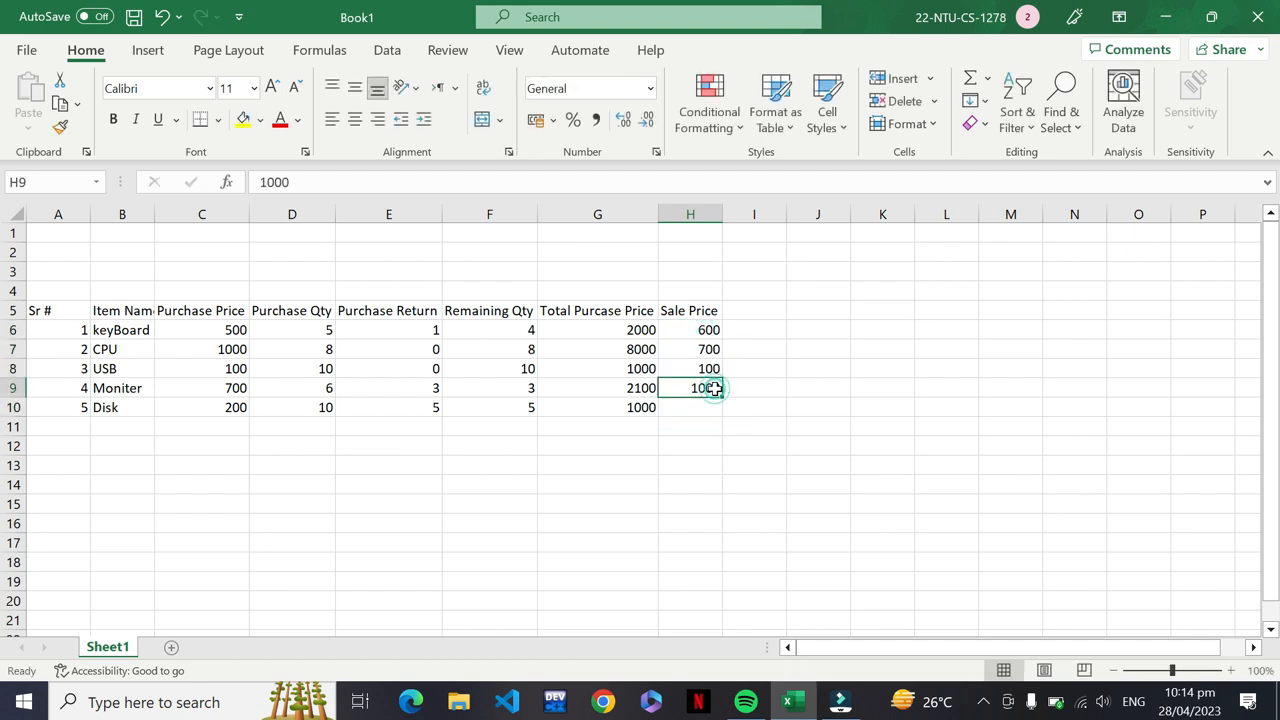
click(700, 402)
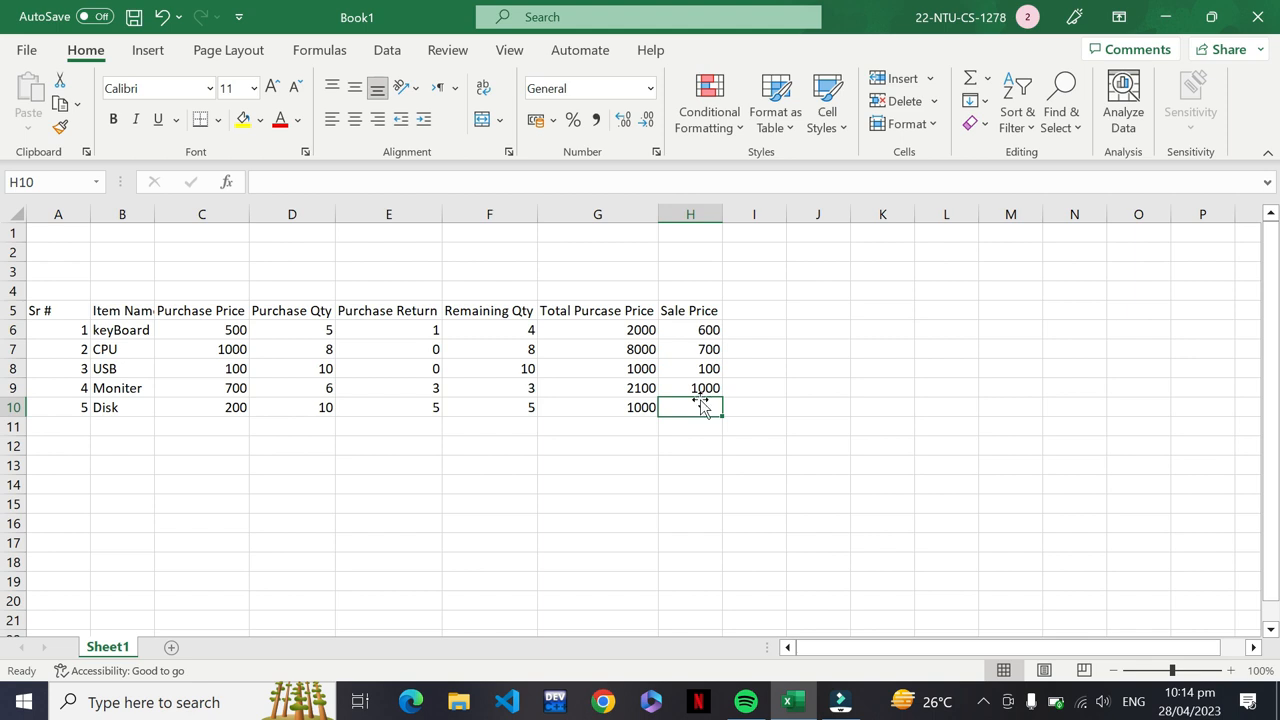
text(100)
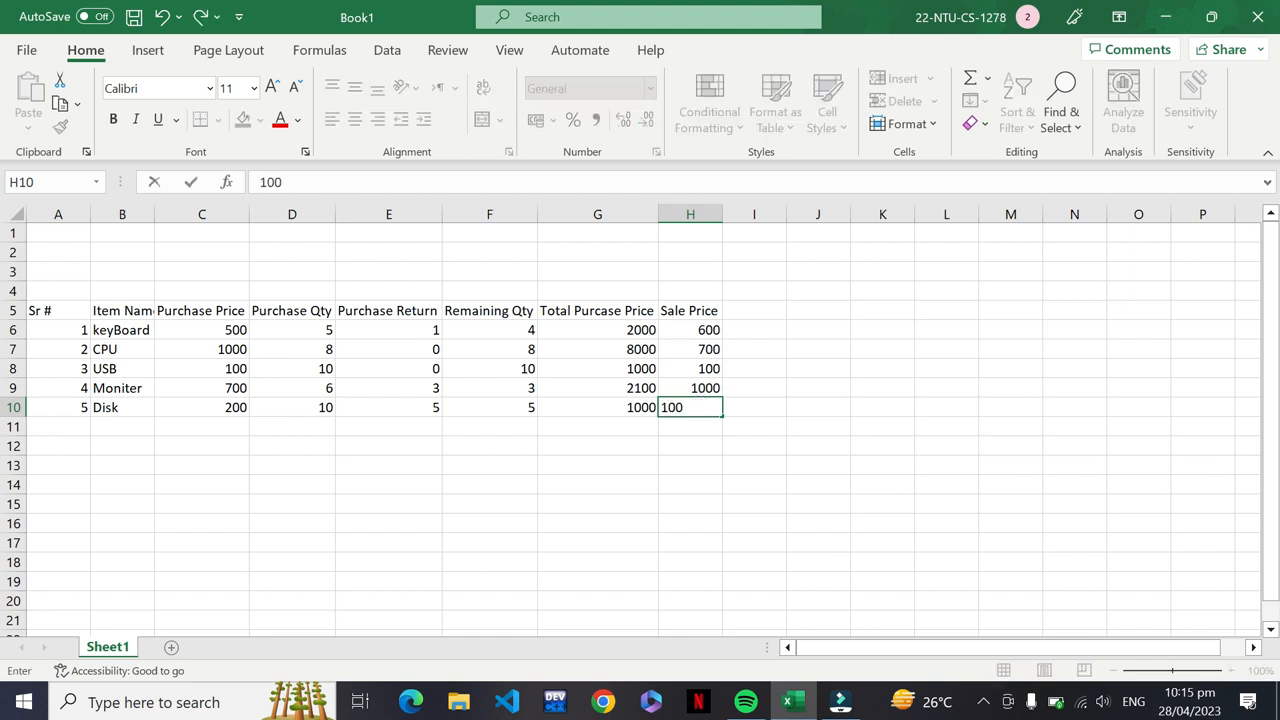
key(Tab)
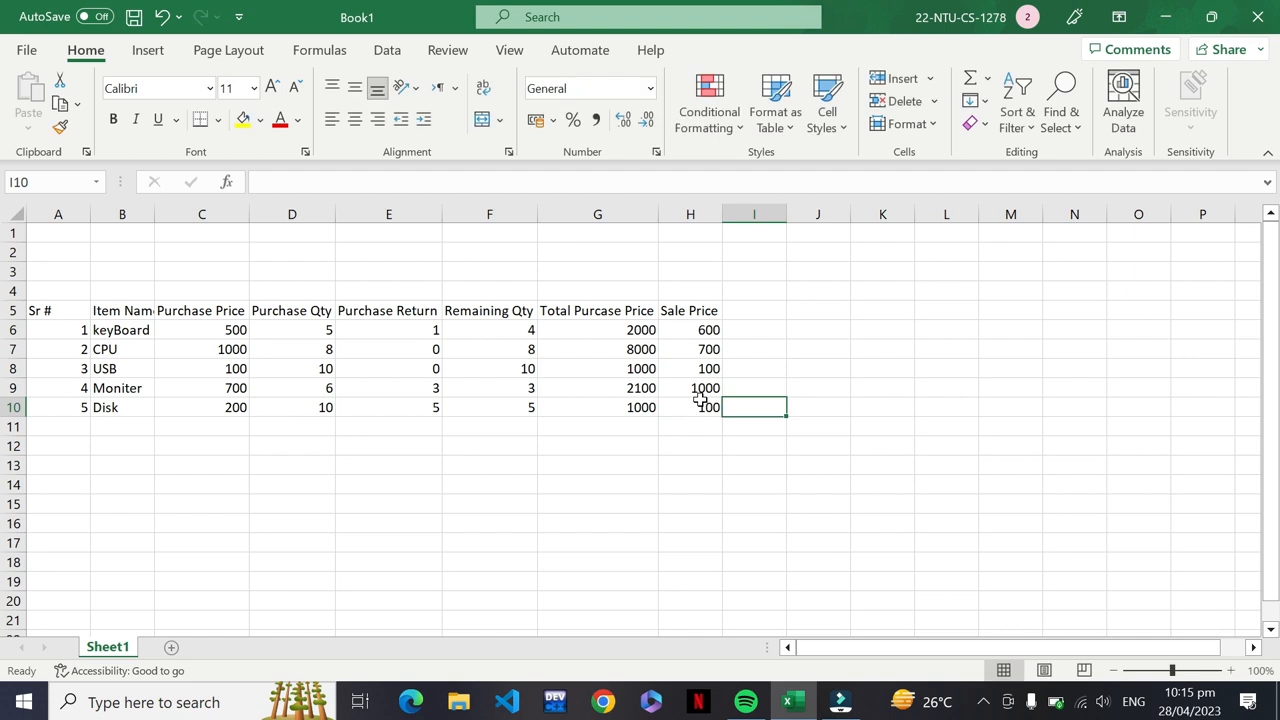
Review the item, purchase price, quantity and total purchase price columns against the sale prices in column H
key(Up)
key(Up)
key(Up)
key(Up)
key(Up)
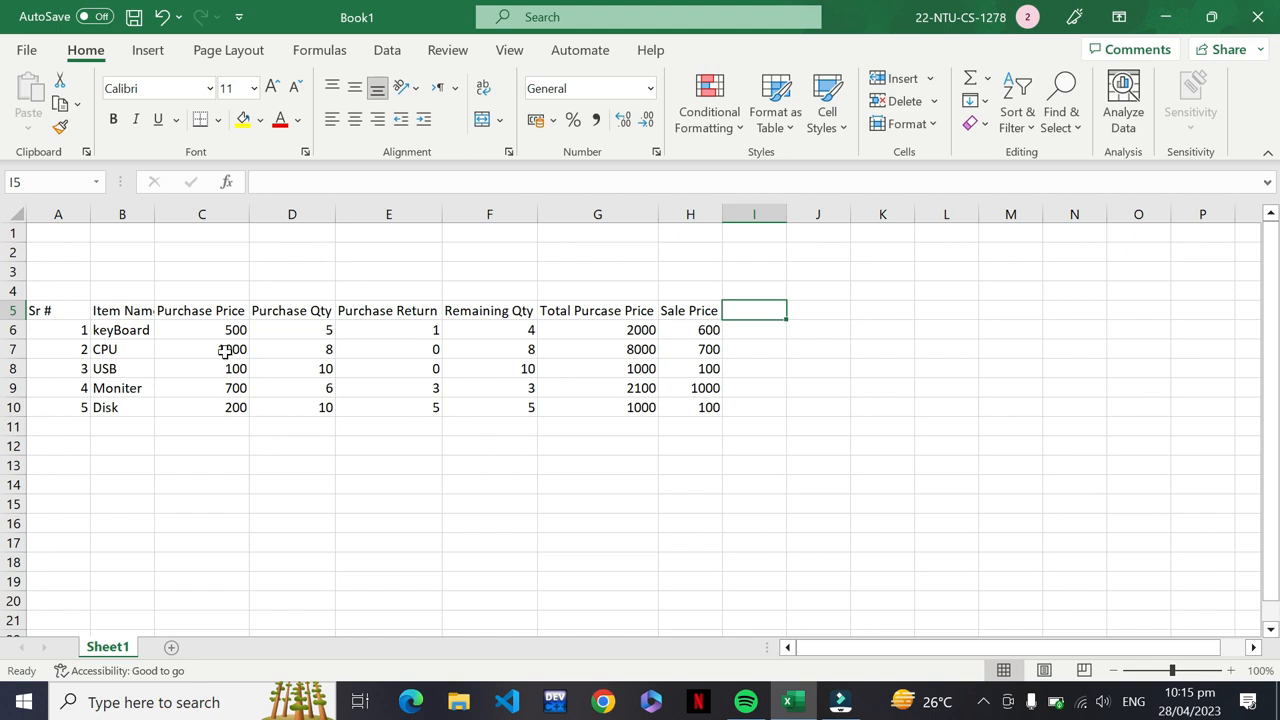
drag(178, 307, 209, 404)
click(584, 308)
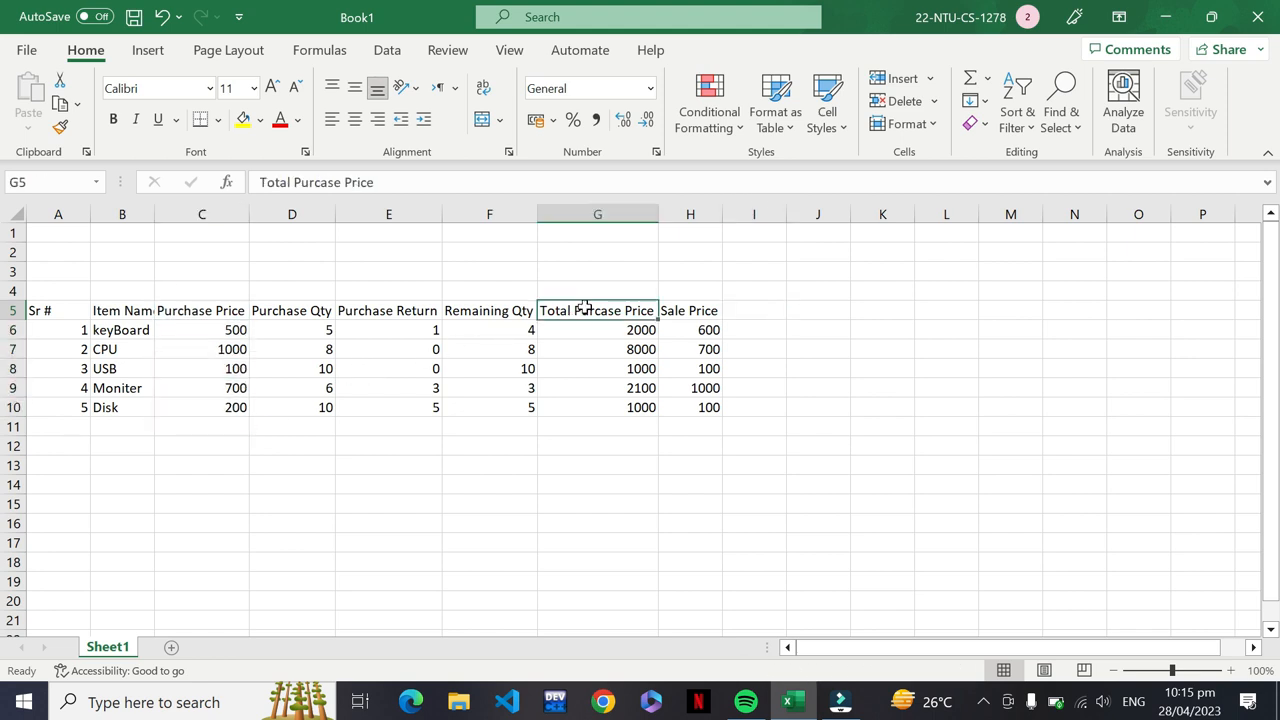
drag(584, 308, 606, 403)
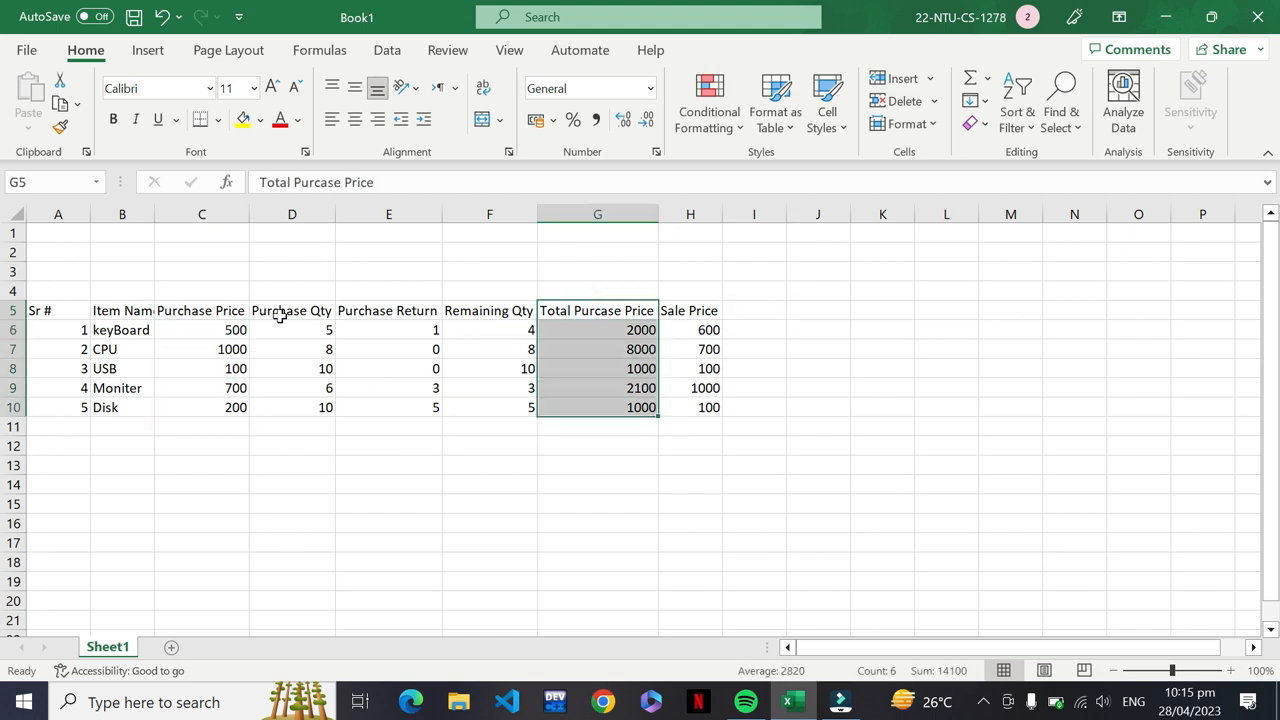
drag(265, 308, 490, 411)
click(490, 411)
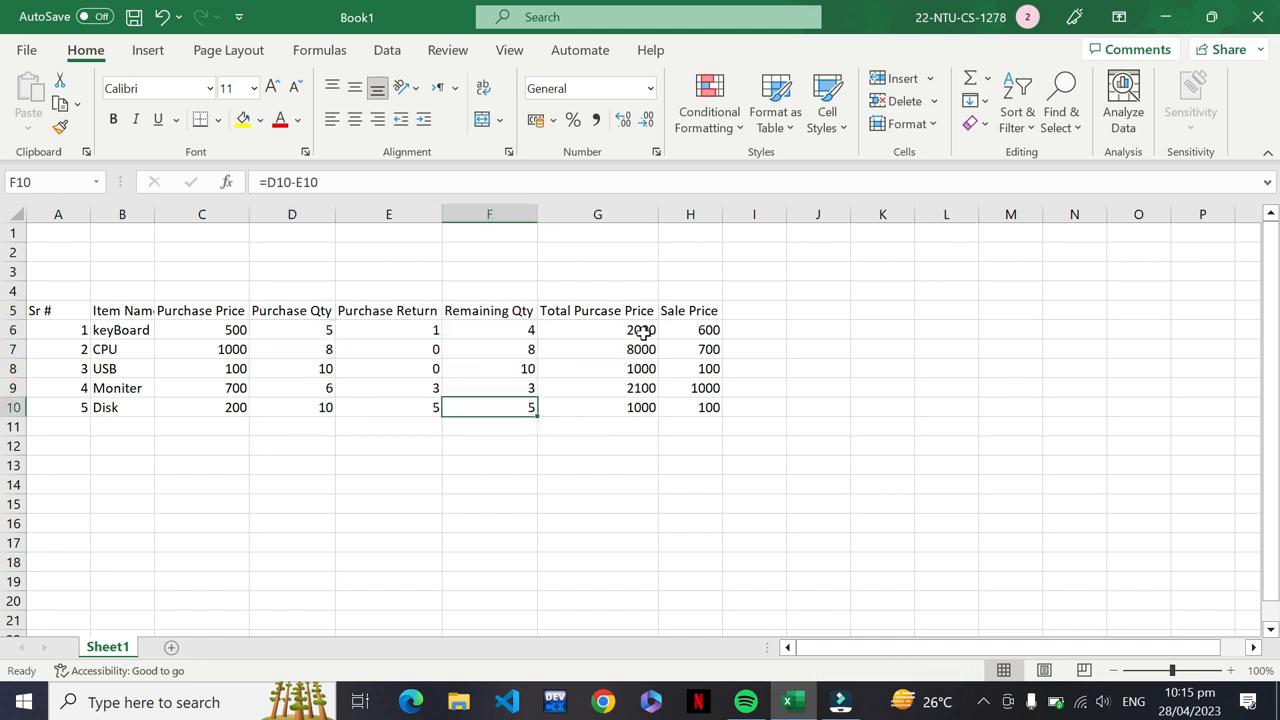
click(680, 312)
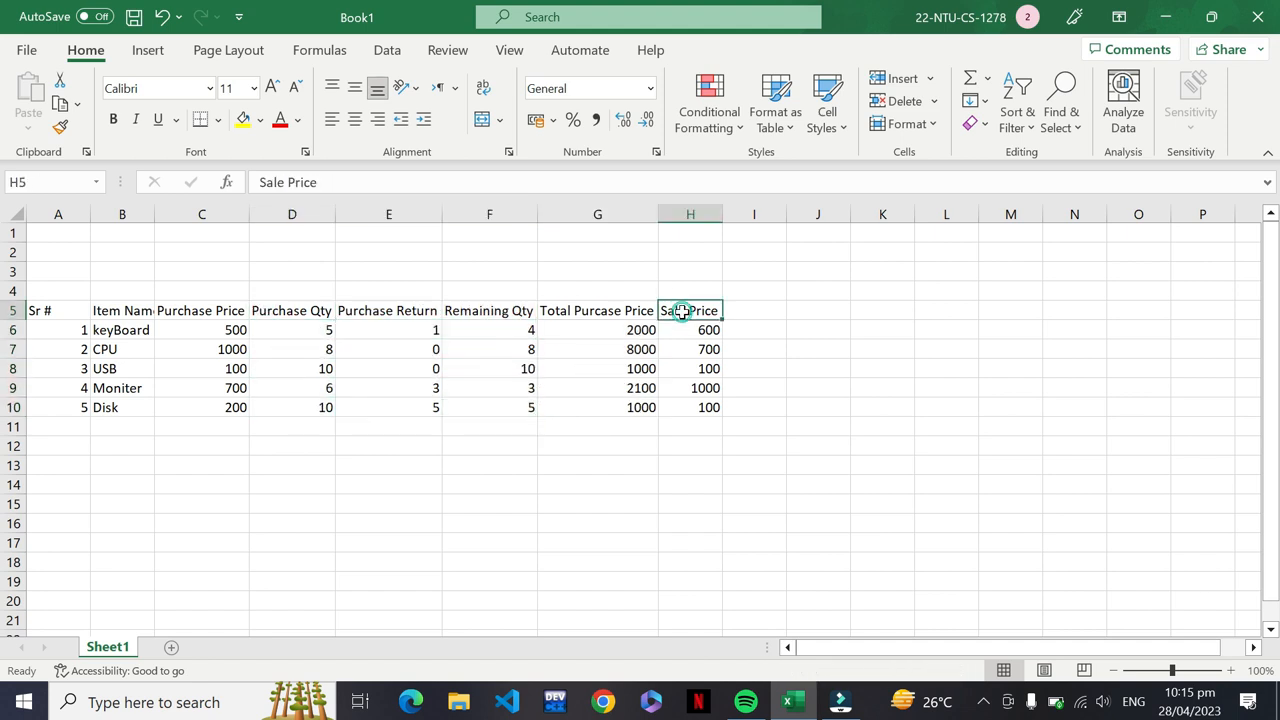
click(203, 312)
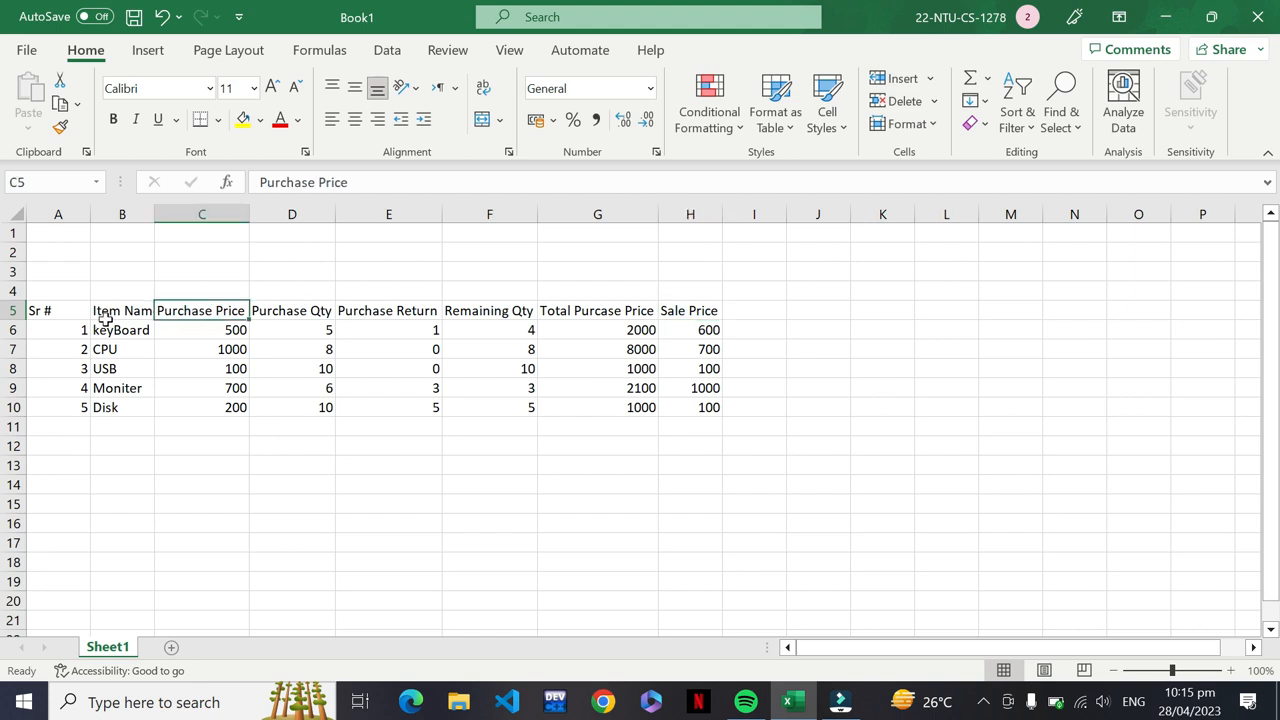
click(60, 315)
drag(60, 315, 120, 407)
click(120, 407)
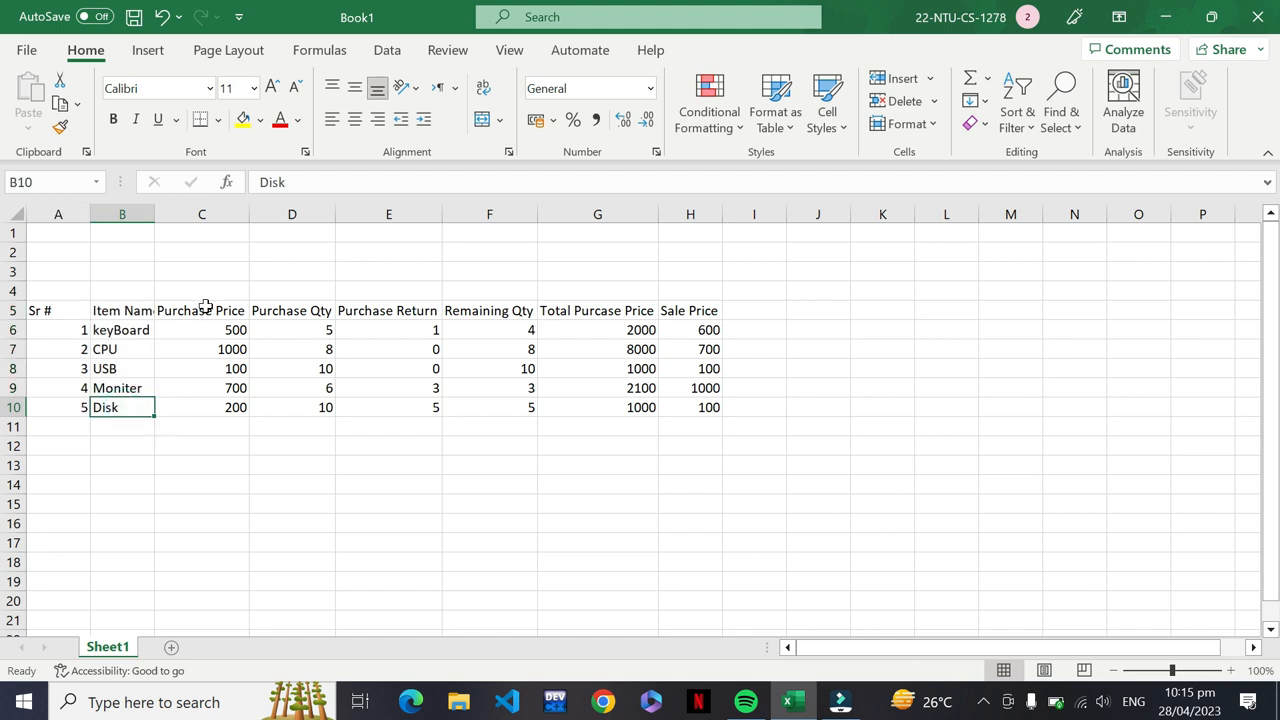
drag(204, 310, 621, 407)
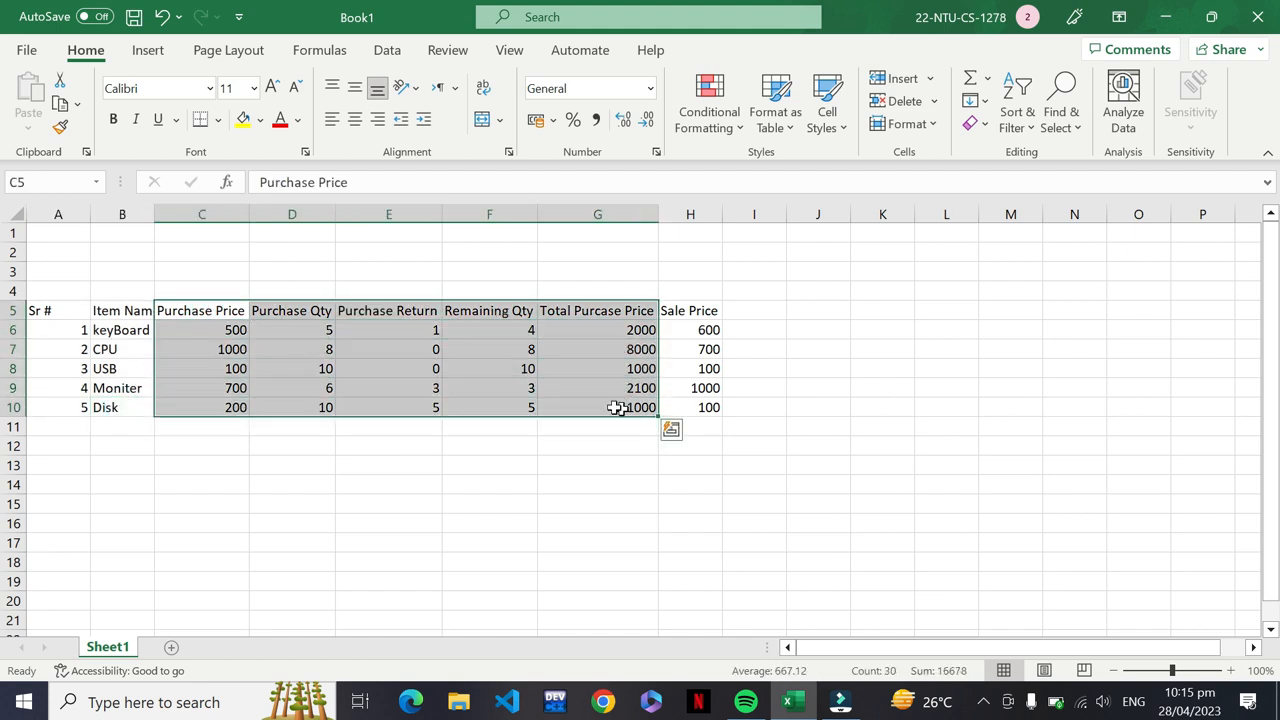
drag(206, 309, 226, 406)
drag(672, 311, 698, 404)
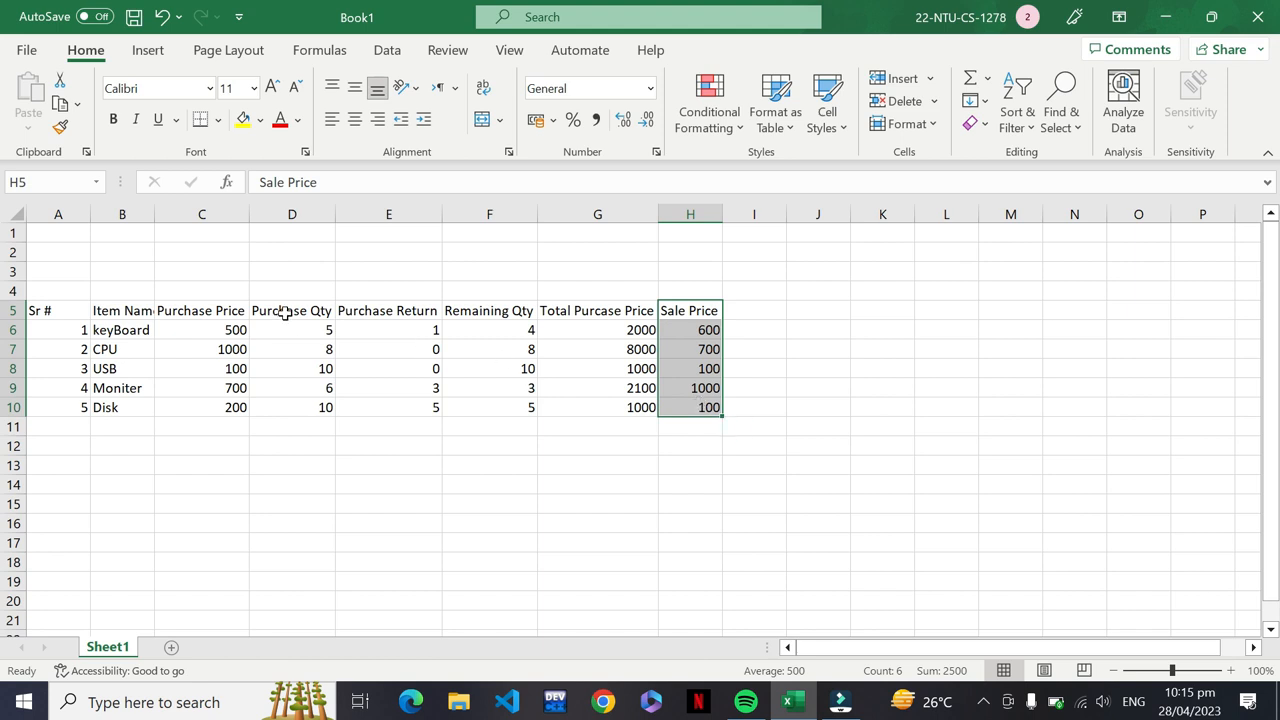
drag(285, 313, 327, 406)
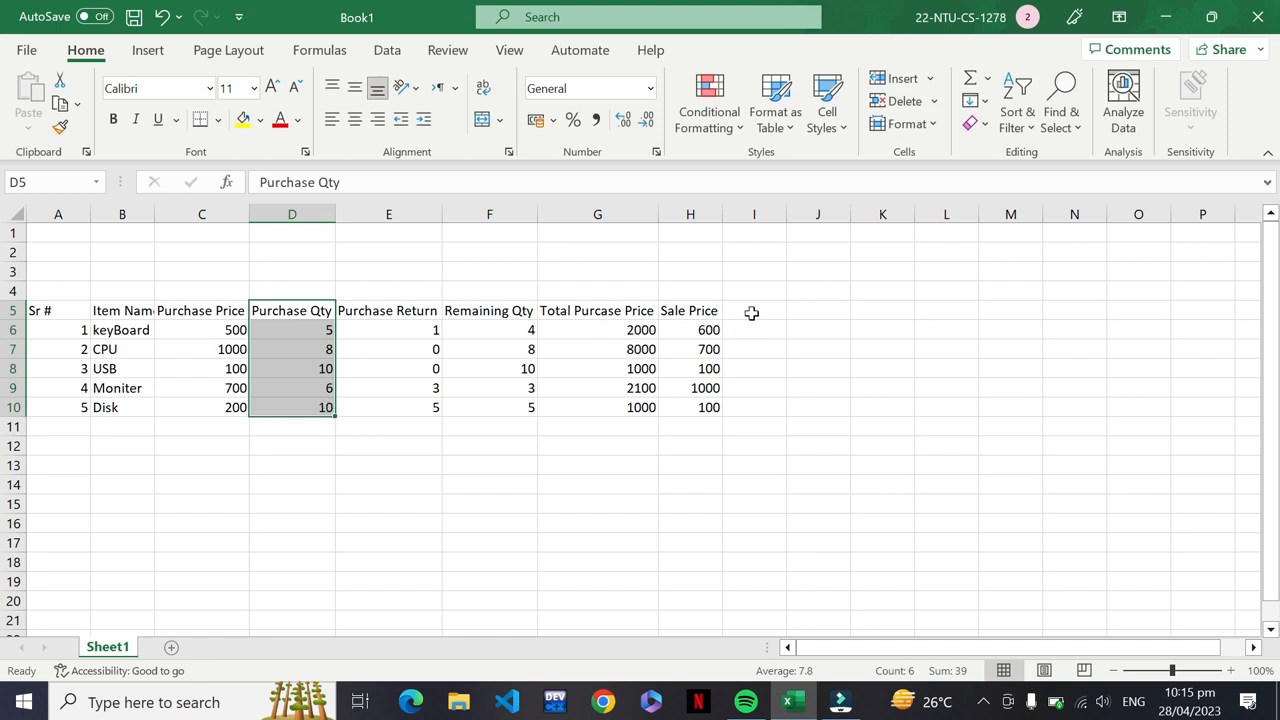
drag(677, 311, 694, 391)
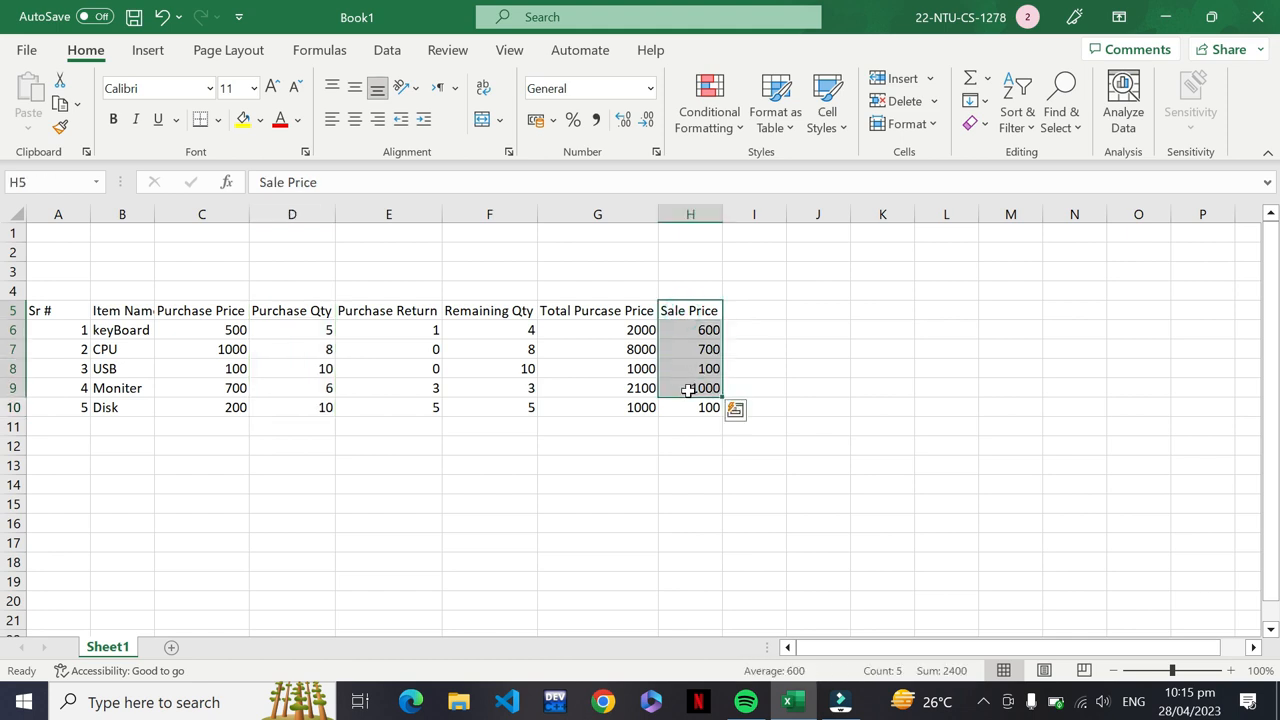
Add the column header "Sale Qty" in cell I5
click(756, 320)
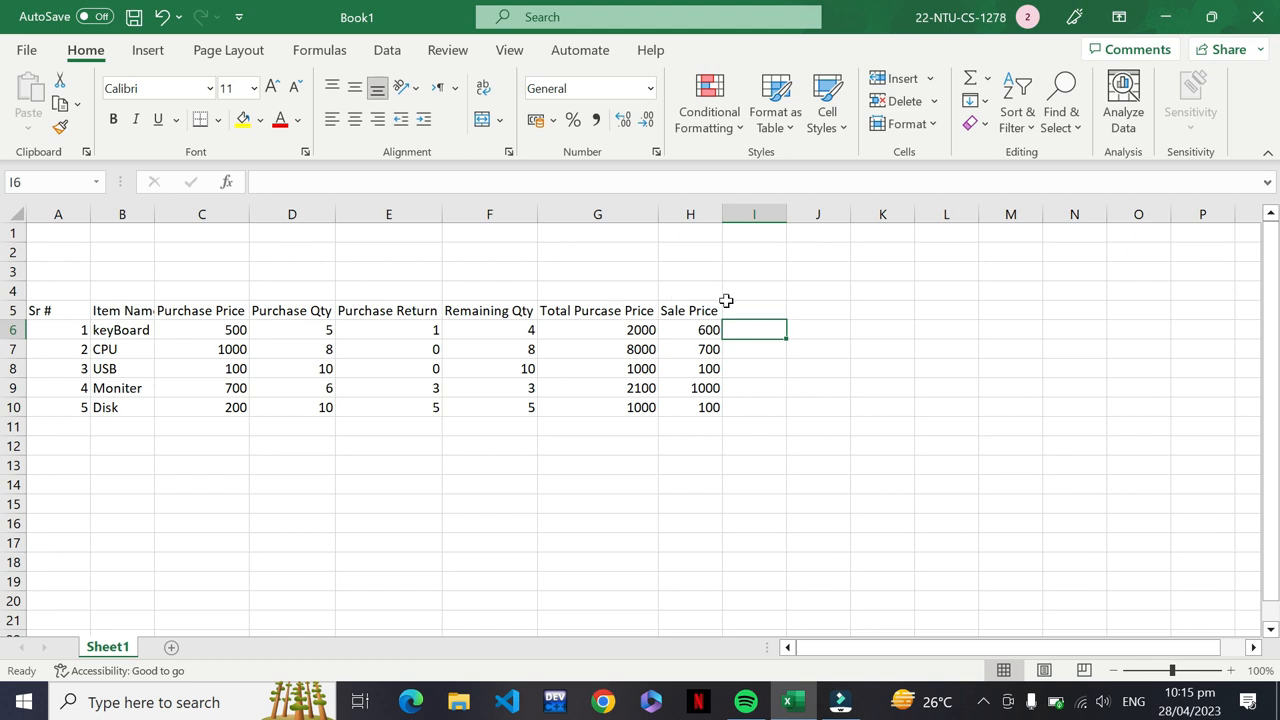
click(755, 311)
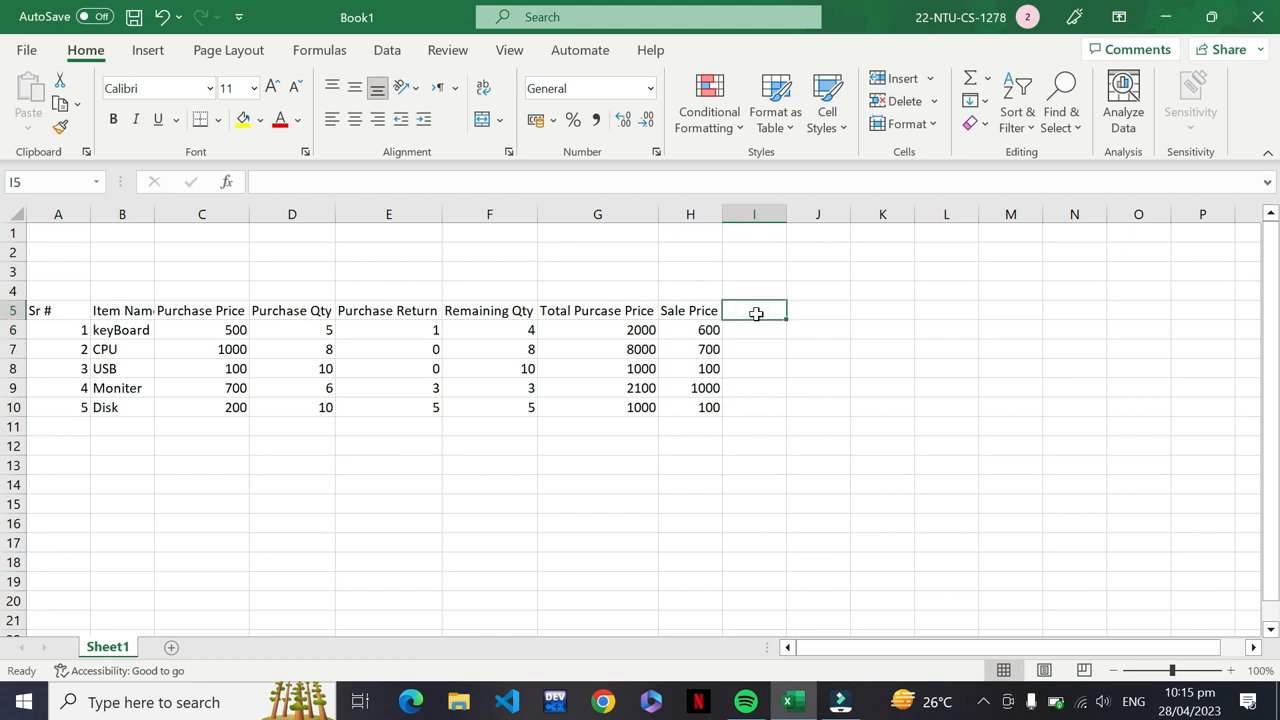
text(Sa)
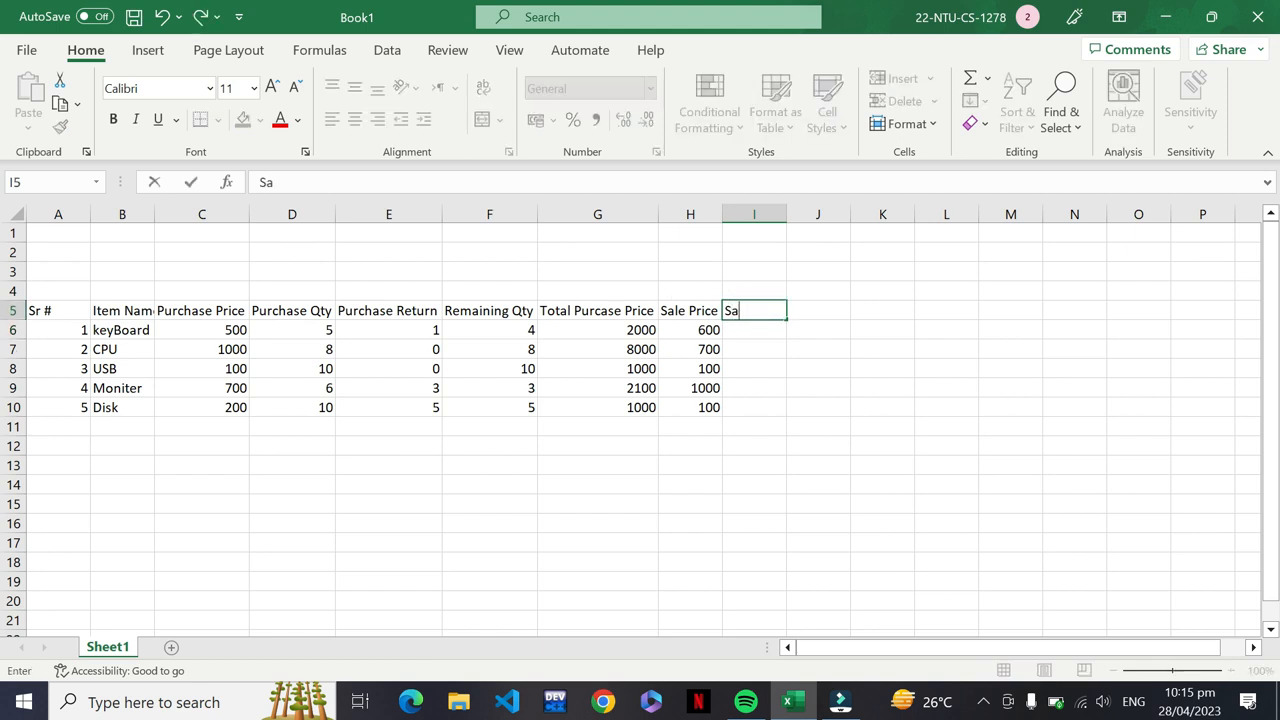
text(le Qty)
key(Return)
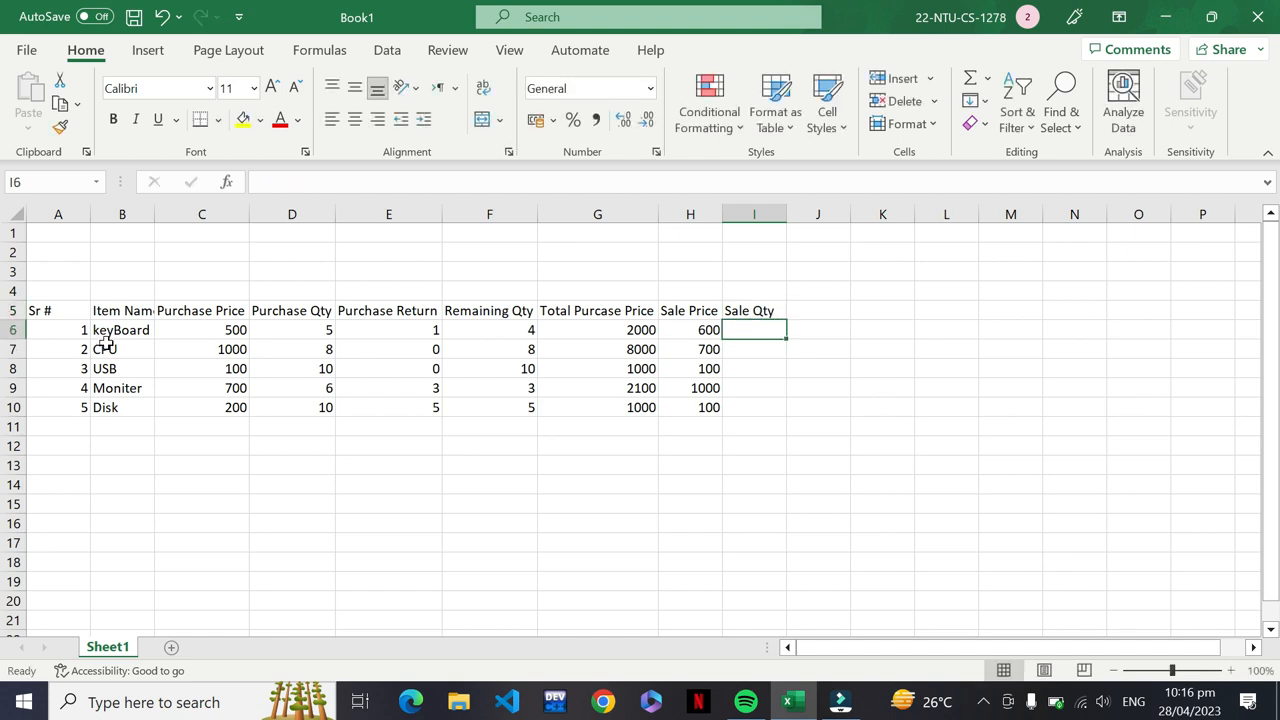
Compare the purchase quantities in D6:D10 with the remaining quantities in F6:F10 and check the keyBoard's sale price
click(711, 330)
click(750, 330)
click(316, 333)
drag(316, 333, 326, 406)
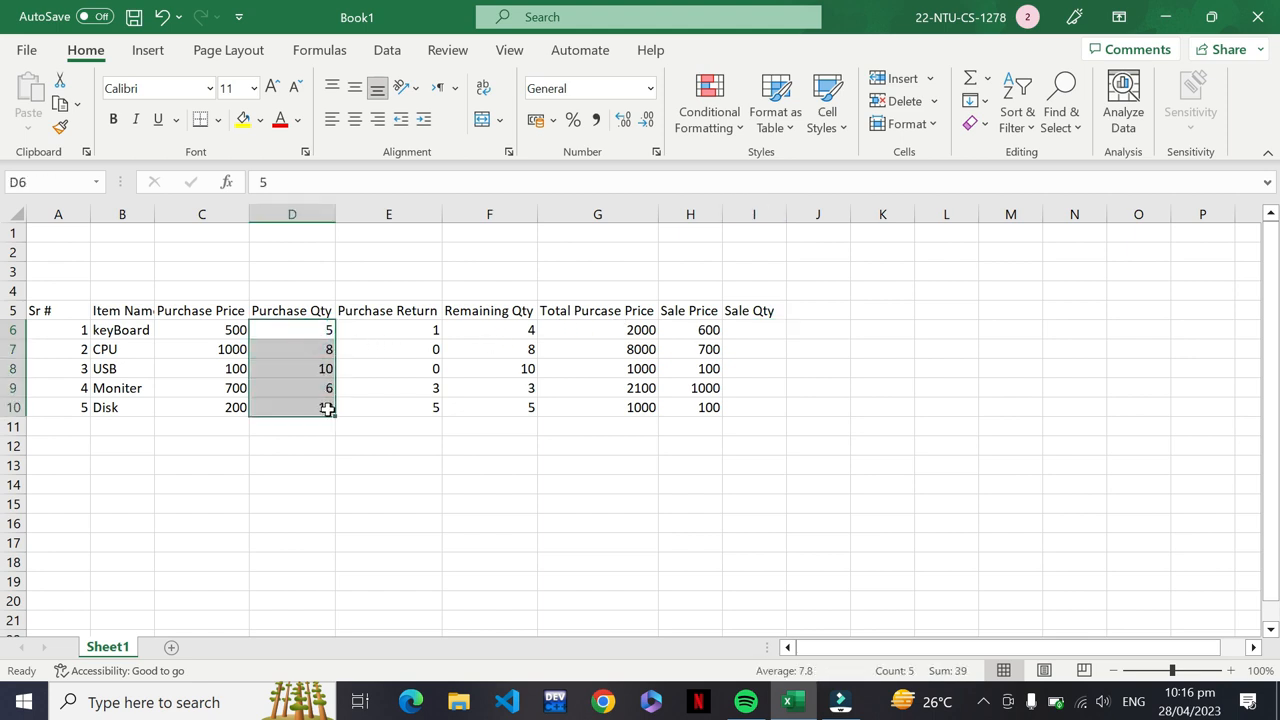
click(481, 330)
drag(481, 330, 508, 412)
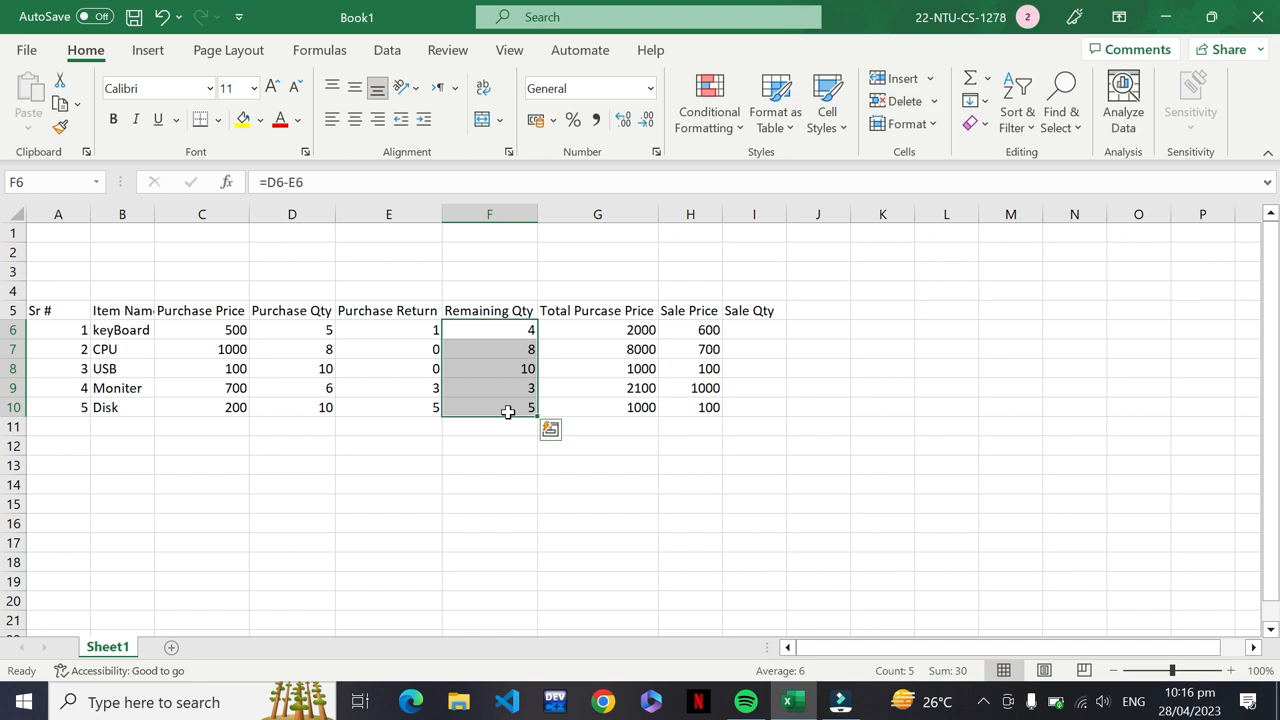
drag(498, 333, 504, 403)
click(505, 324)
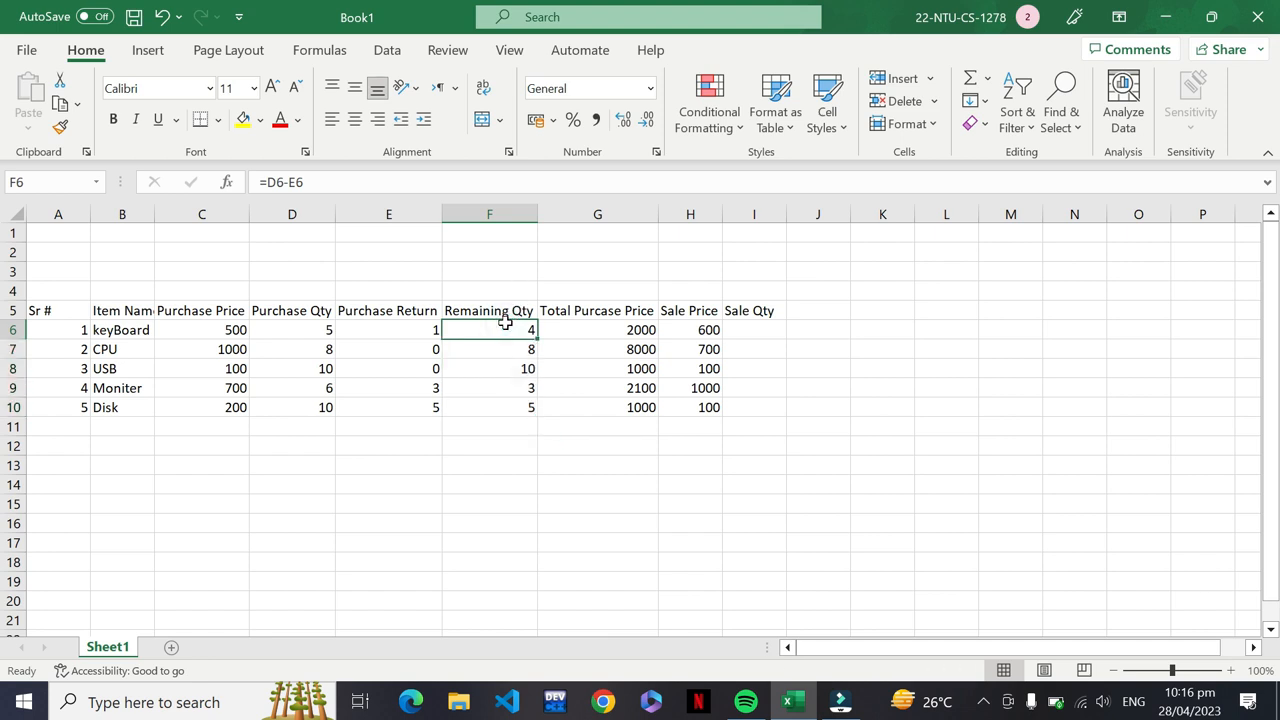
click(707, 334)
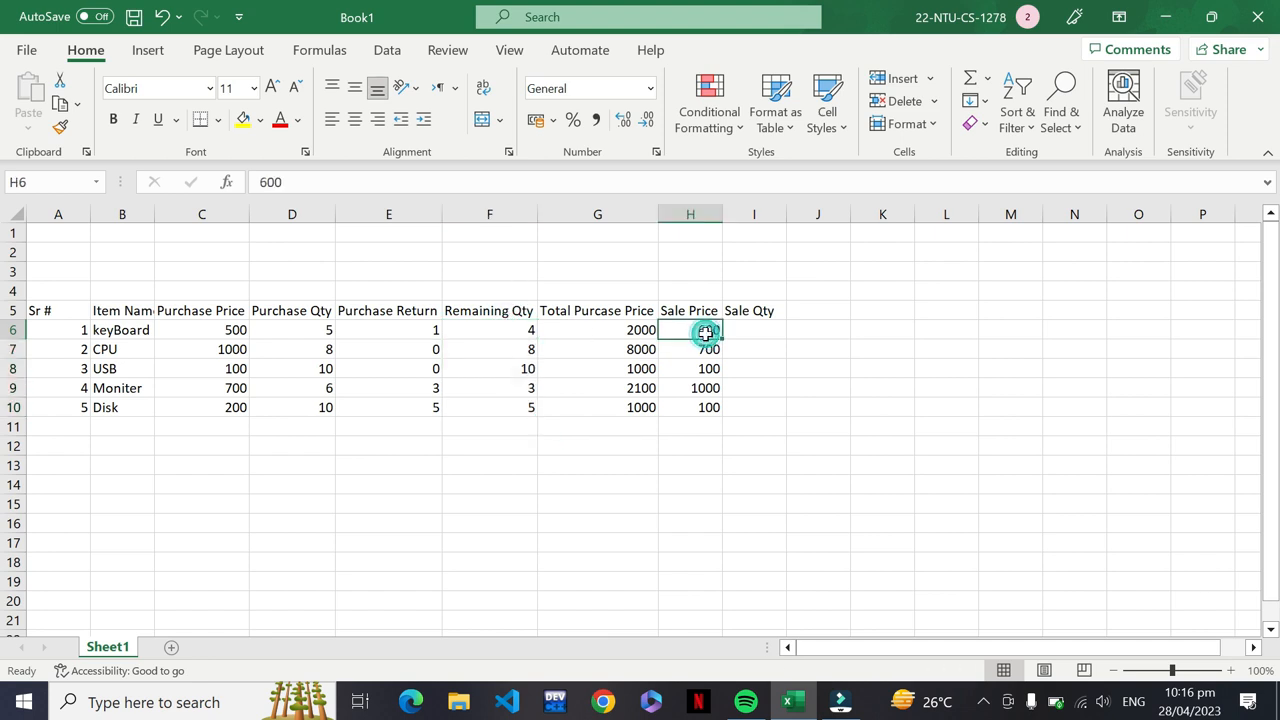
click(506, 334)
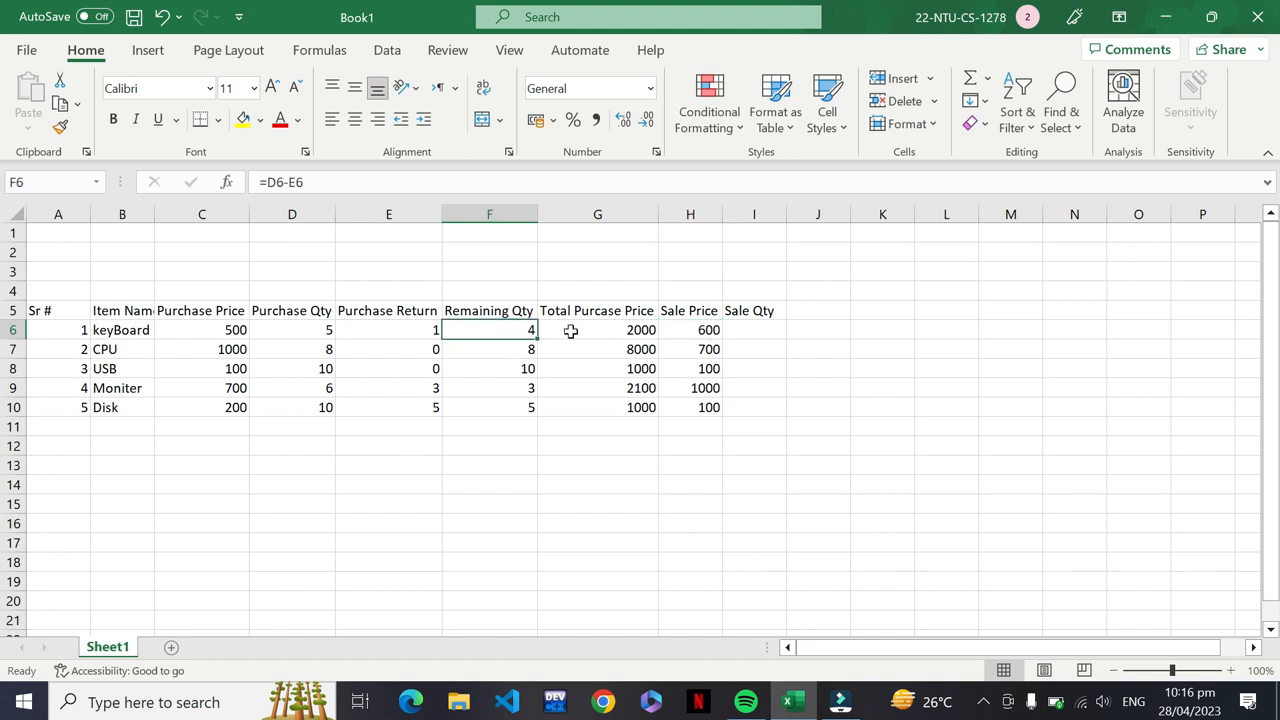
Enter the sale quantities 2, 5, 8, 1 and 3 for the five items in I6:I10, checking them against the remaining quantities
click(764, 324)
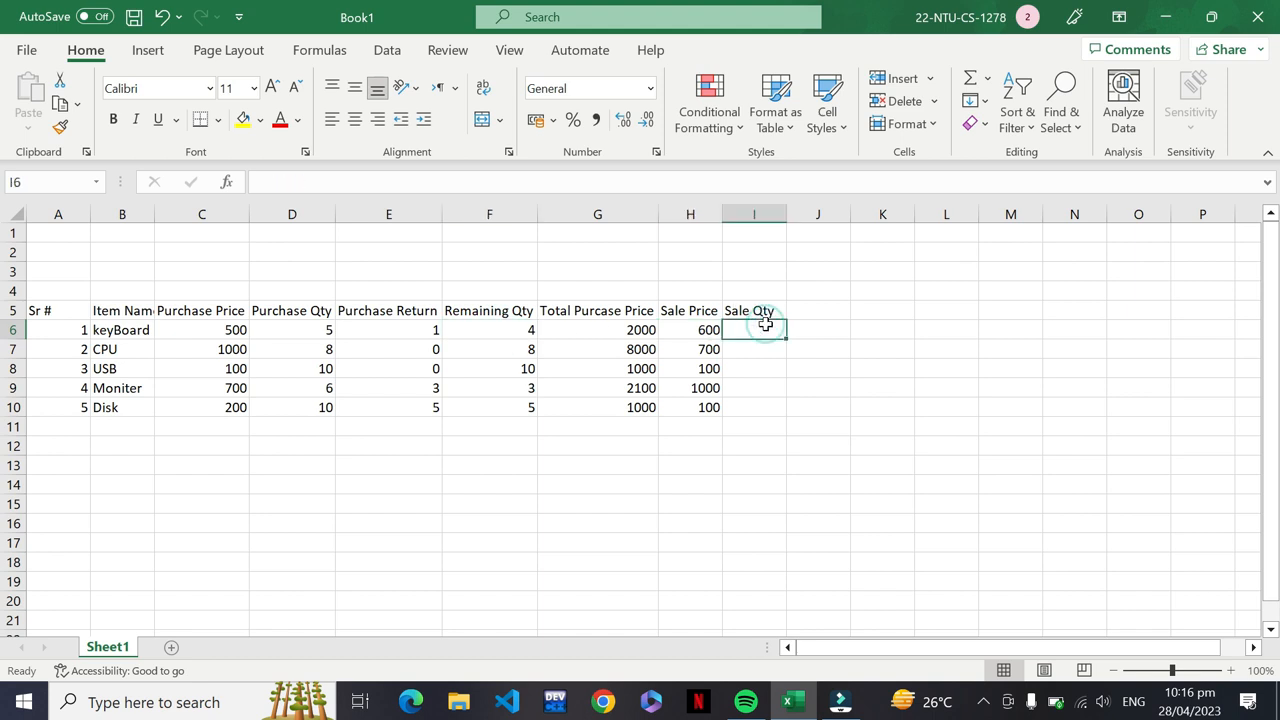
text(2)
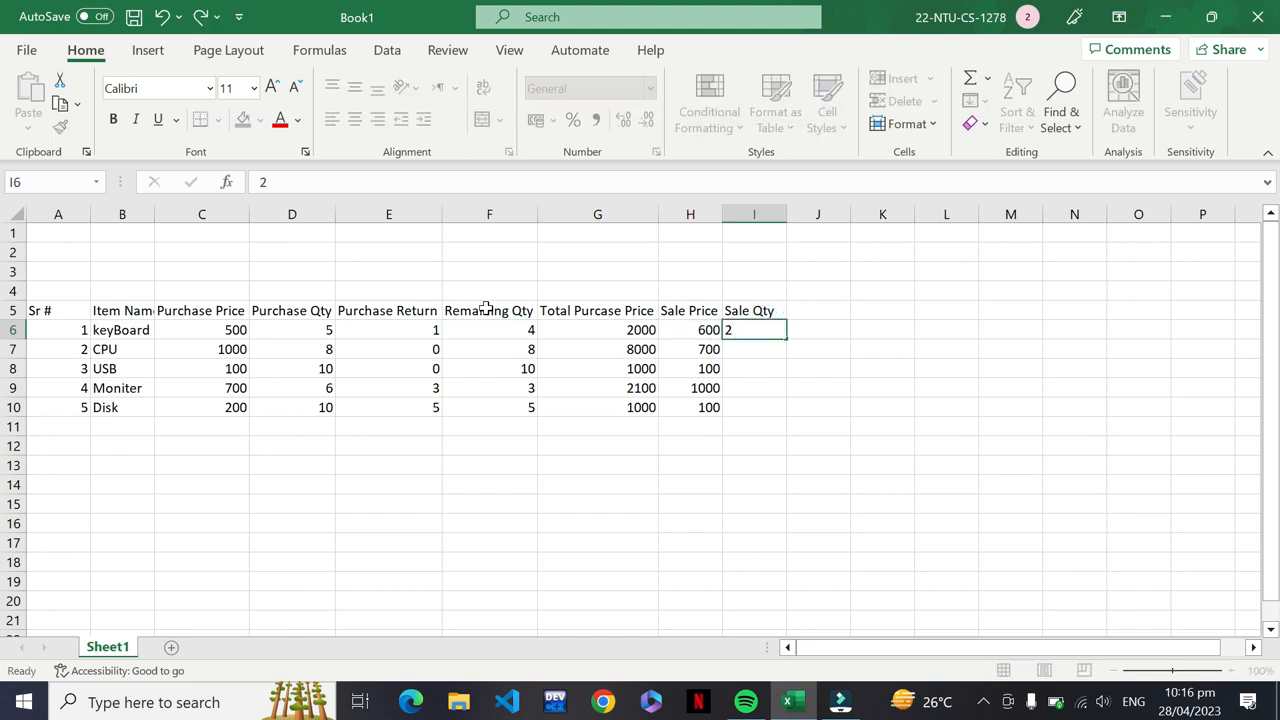
drag(486, 306, 512, 409)
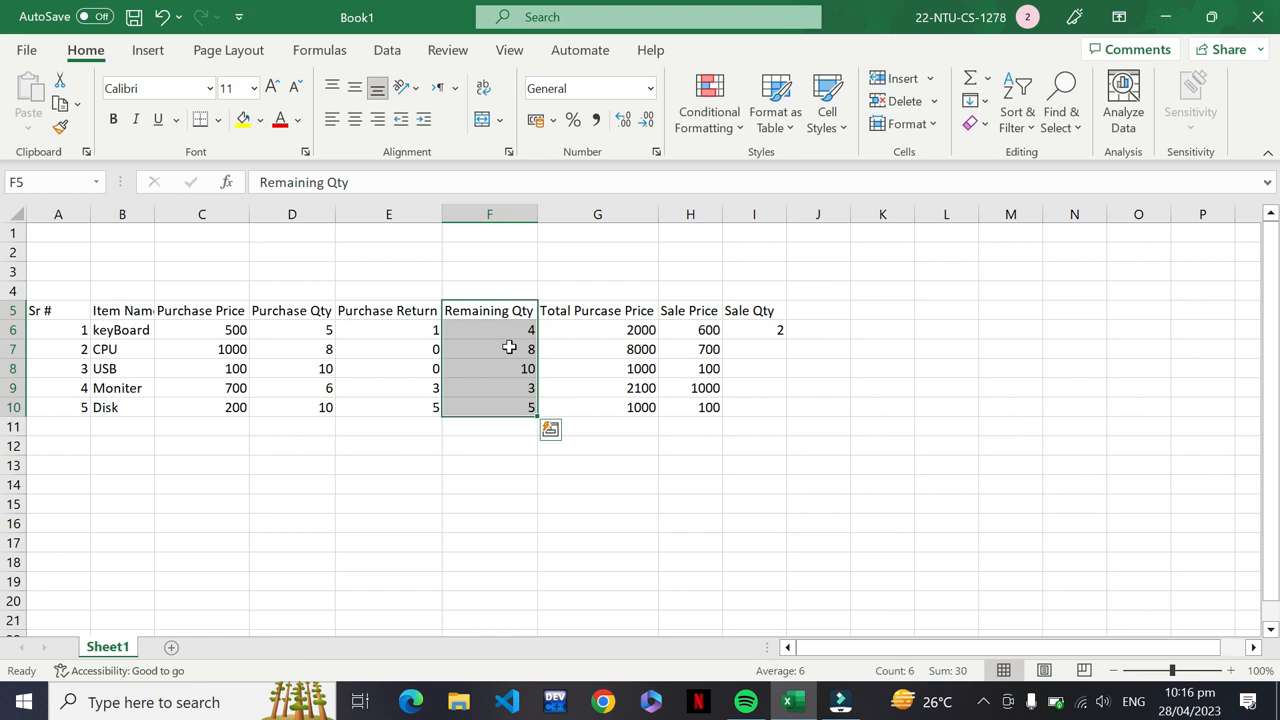
click(778, 354)
text(5)
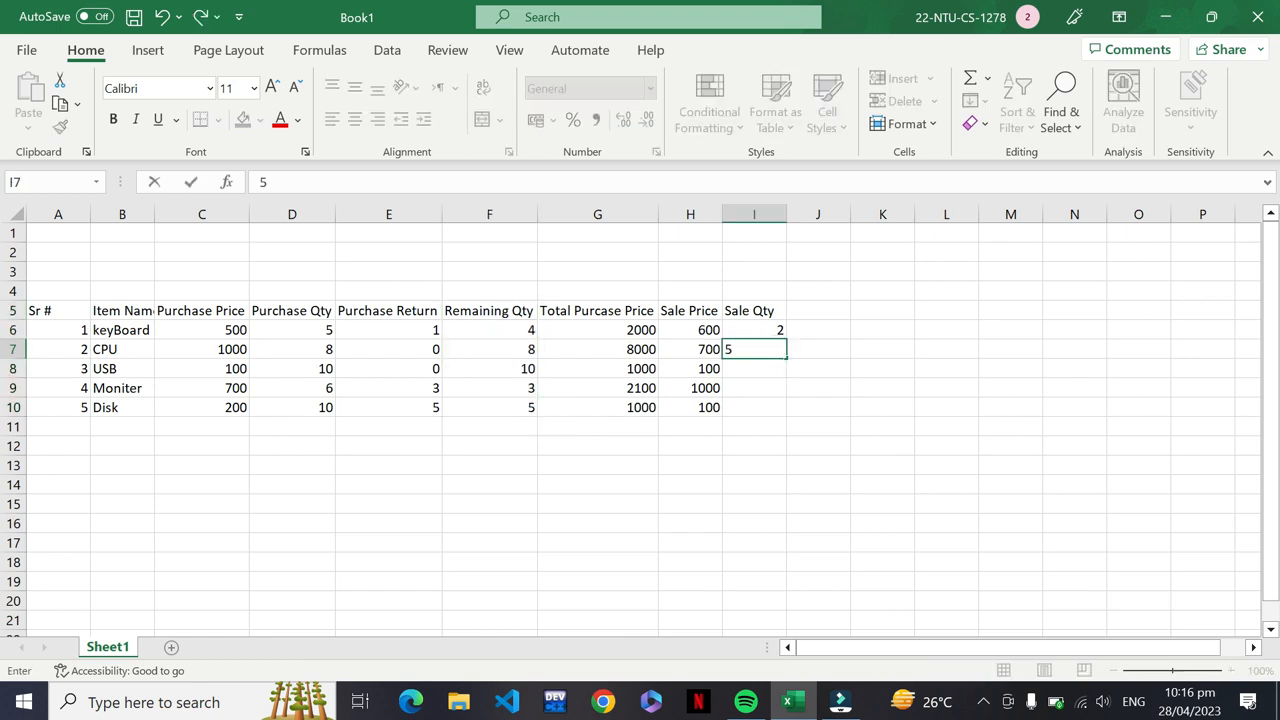
click(740, 374)
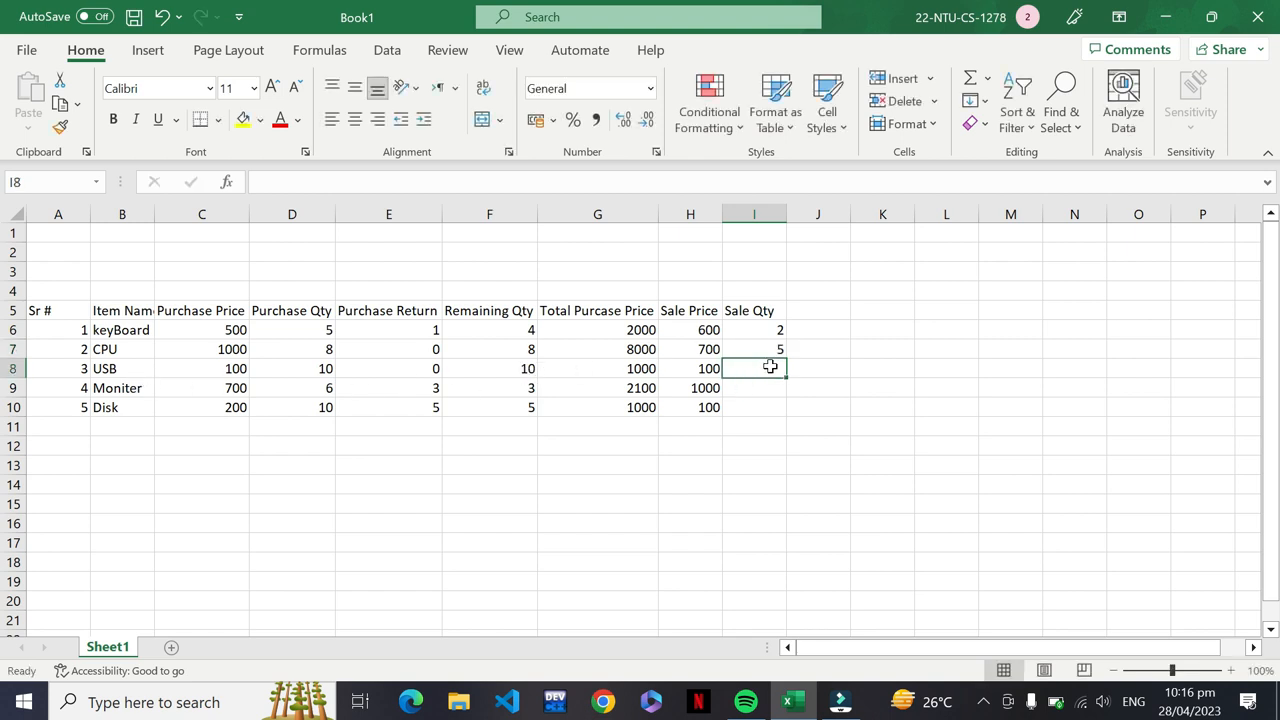
text(8)
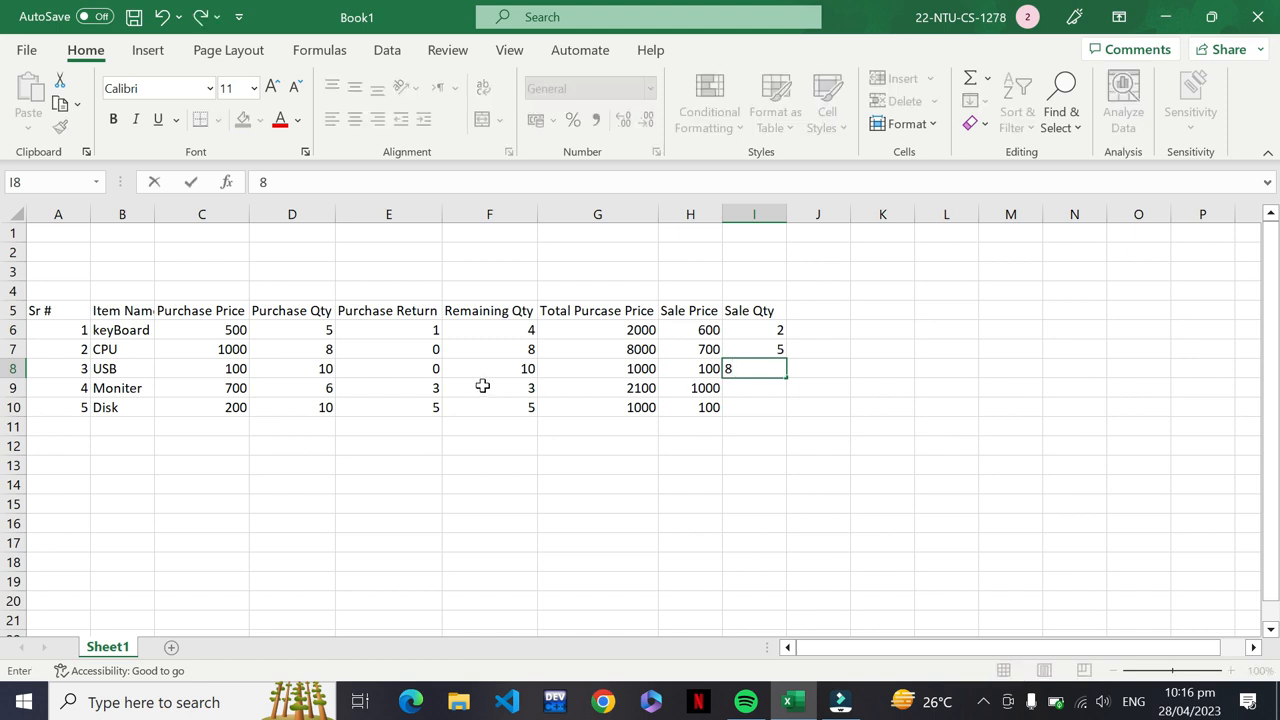
click(773, 392)
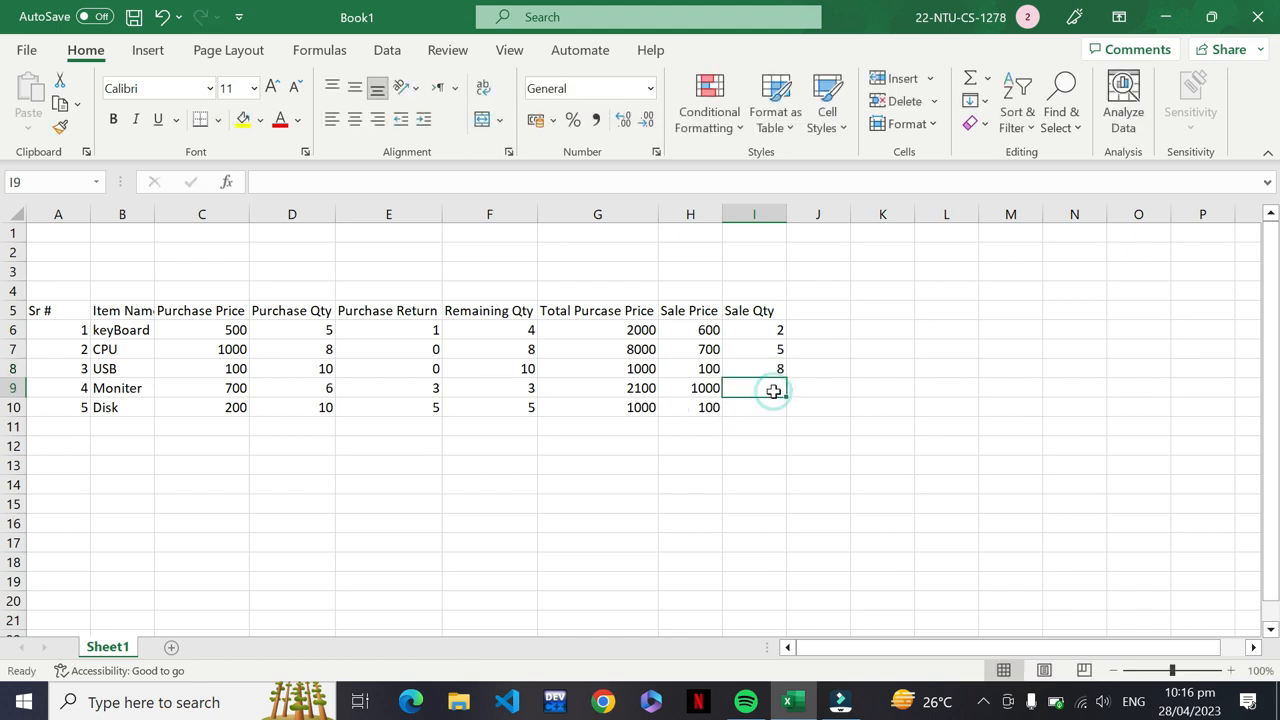
text(1)
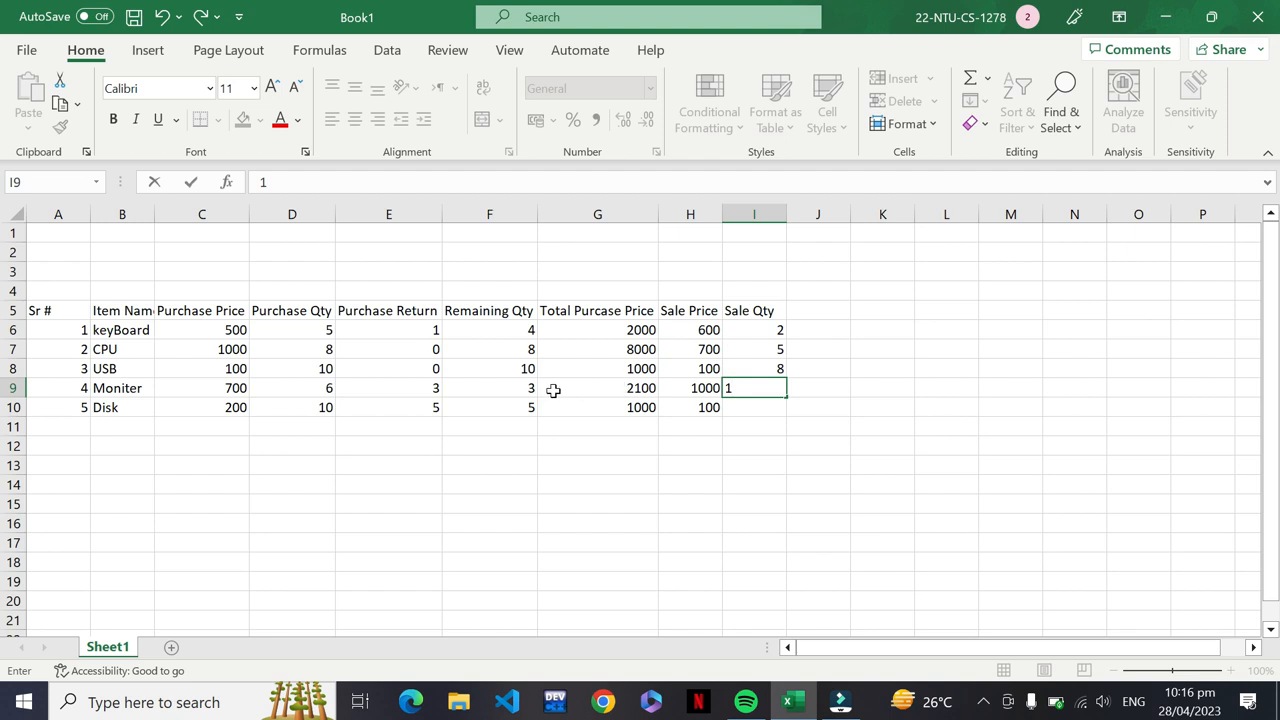
click(759, 403)
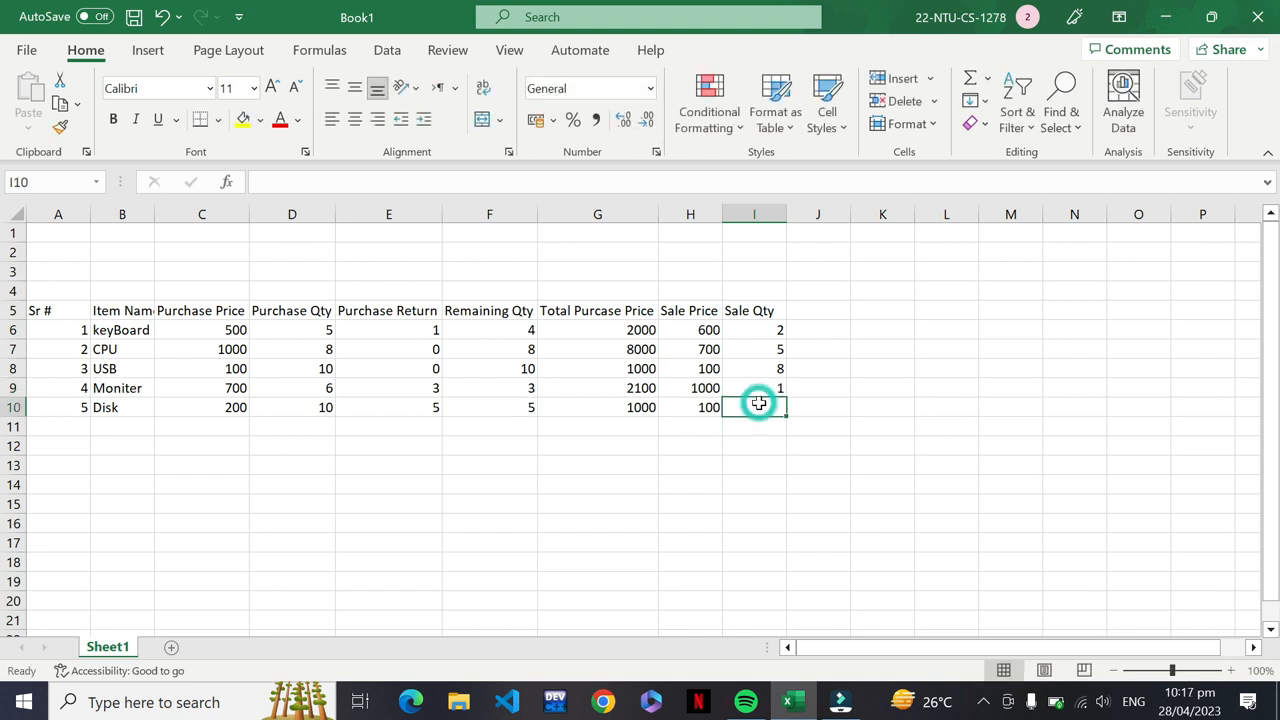
text(3)
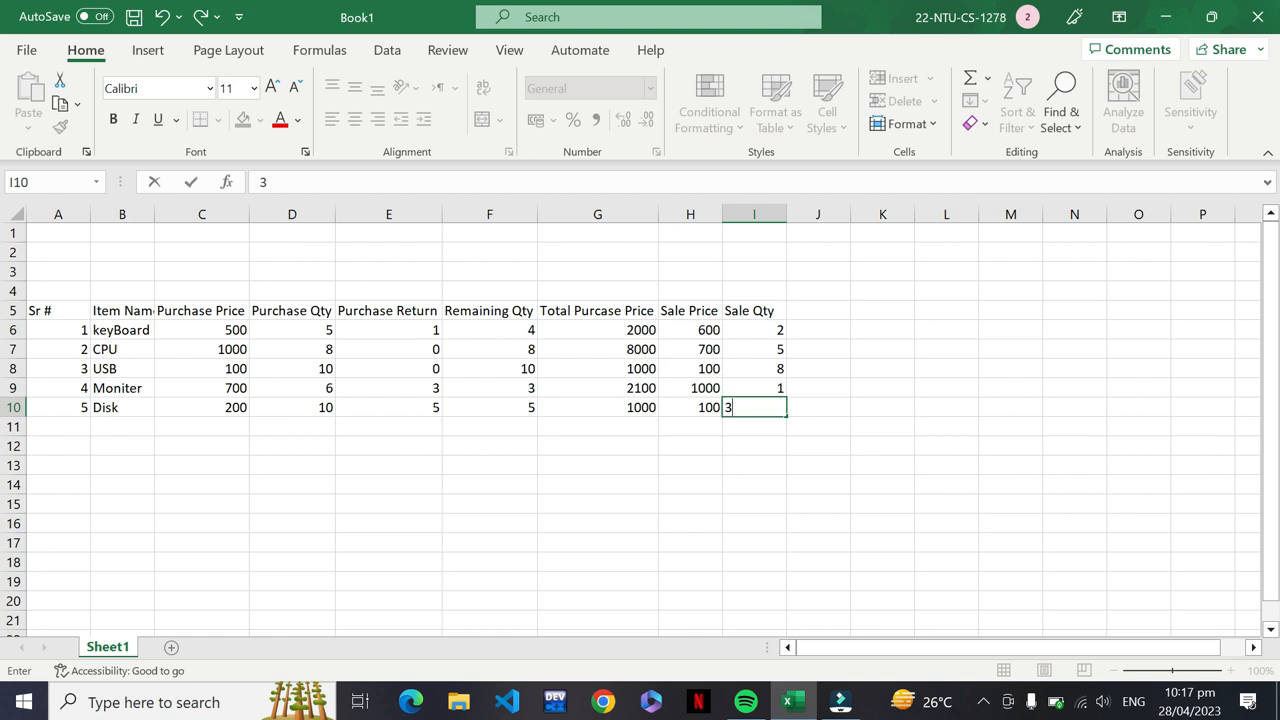
Add the column header "Sale return" in cell J5, using the existing purchase and sale headers as a guide
click(831, 315)
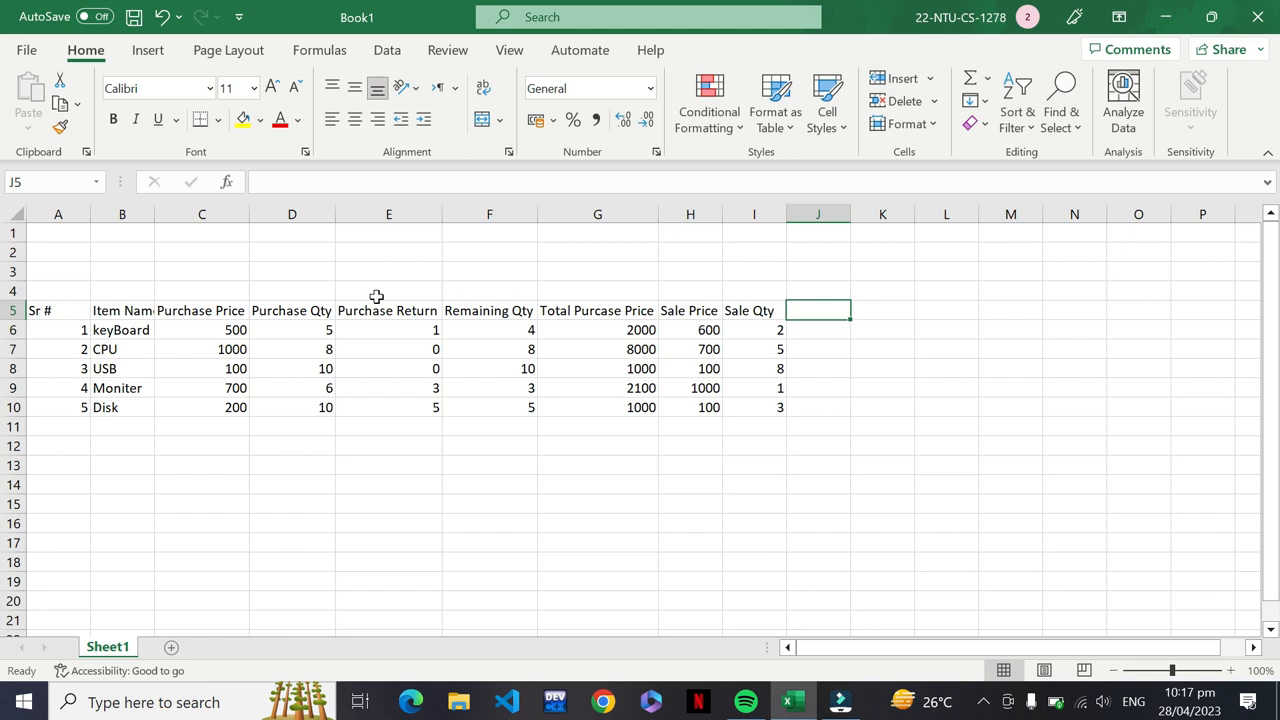
click(274, 310)
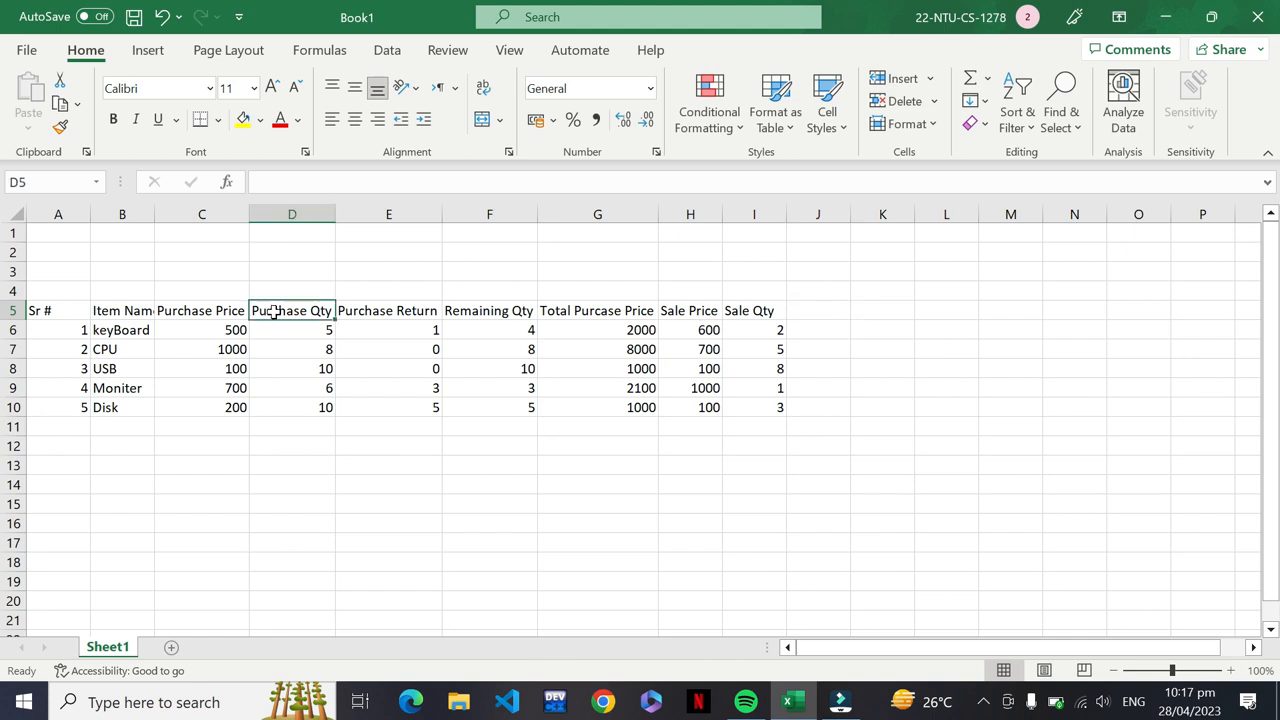
click(749, 310)
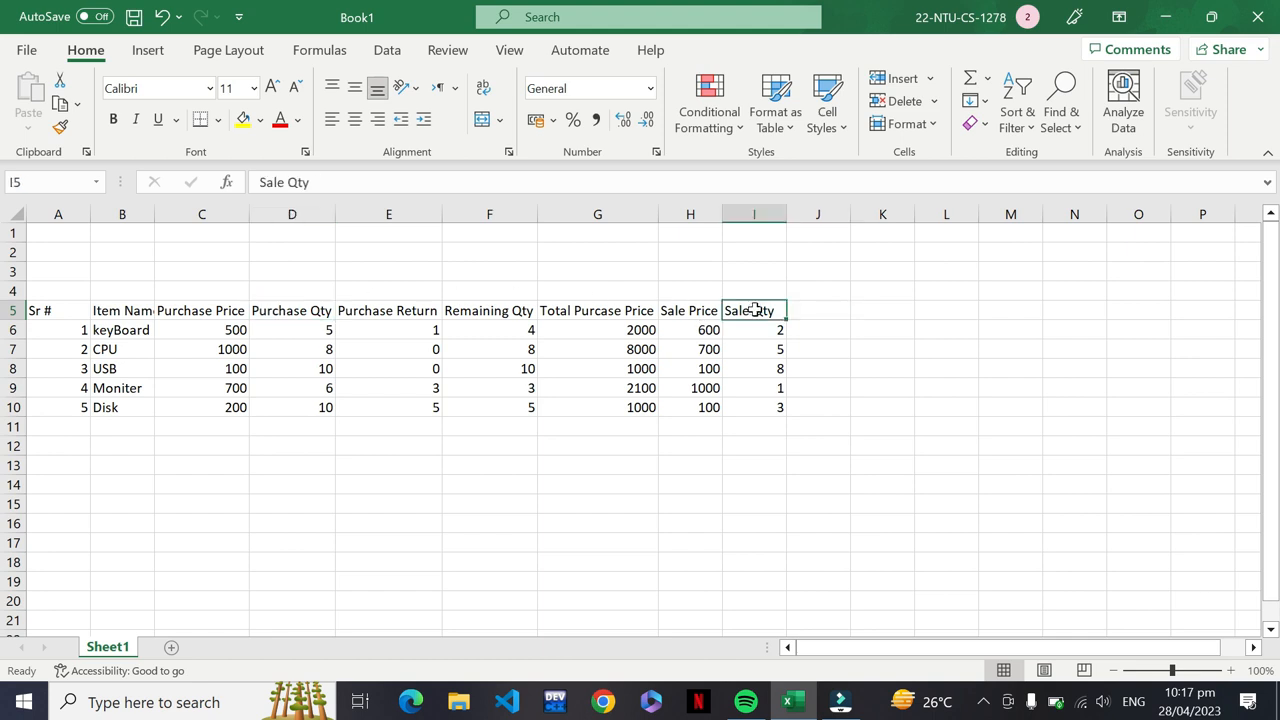
click(413, 314)
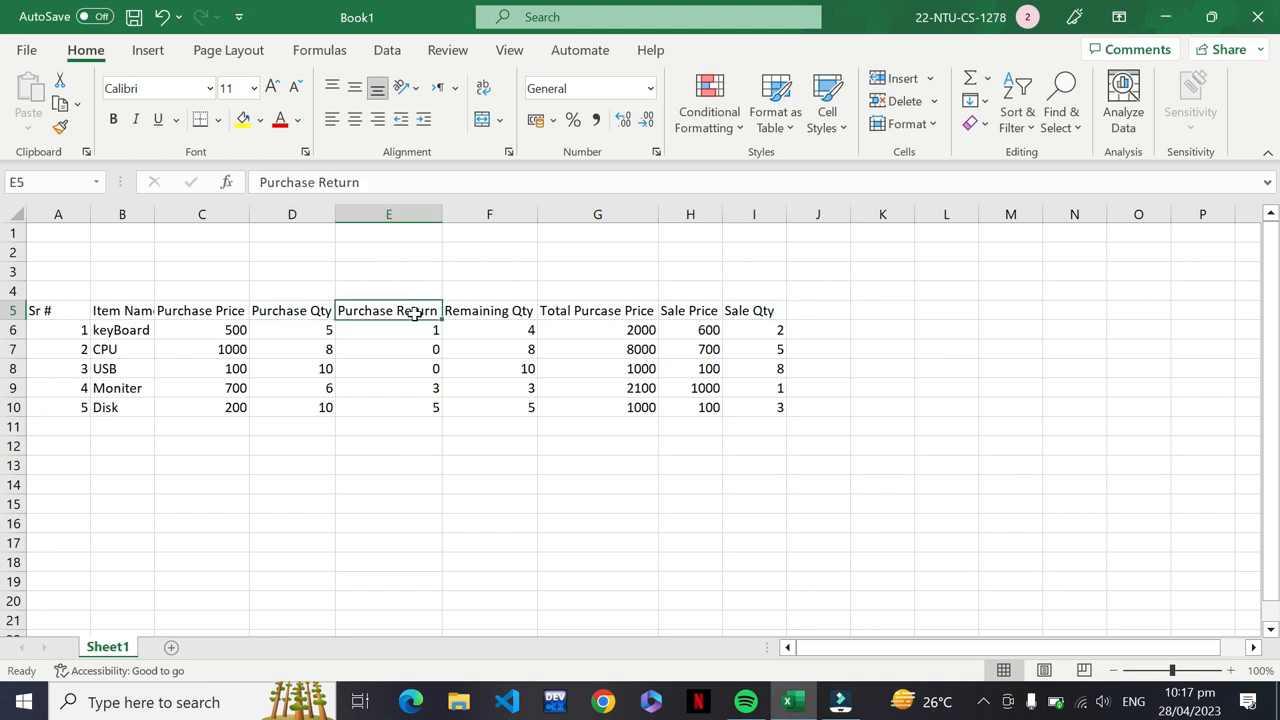
click(821, 316)
text(S)
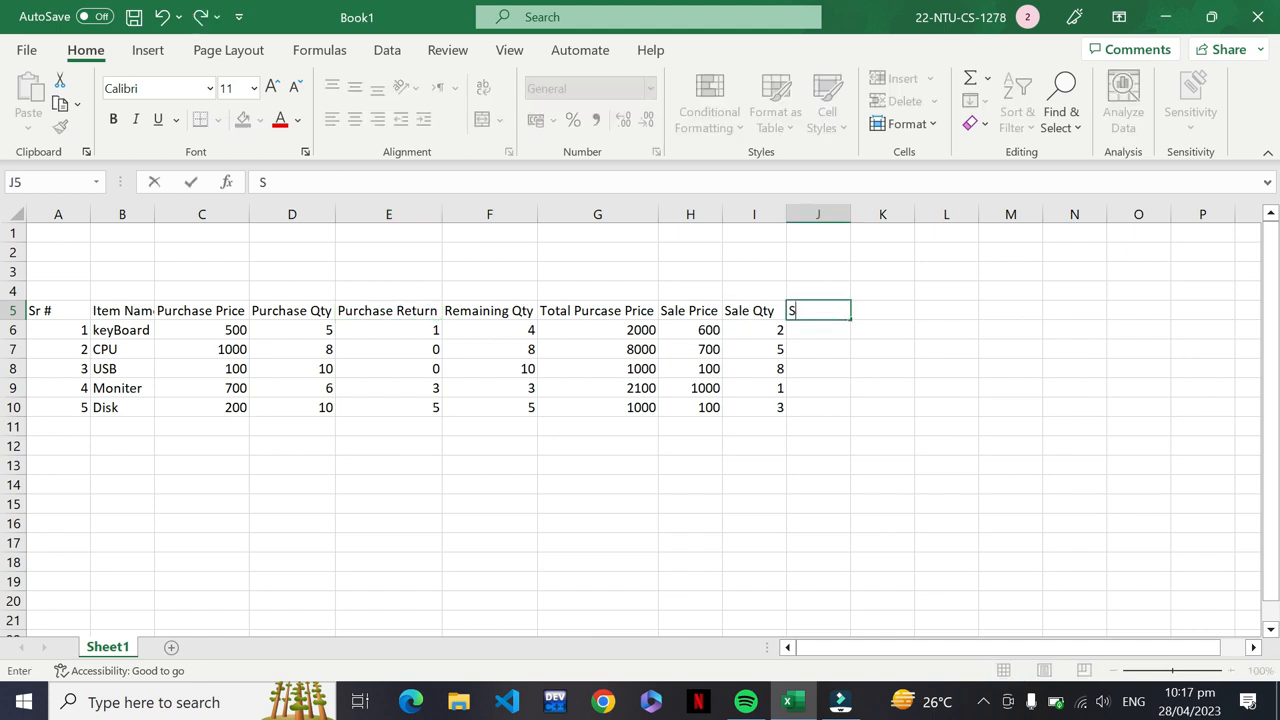
text(ale return)
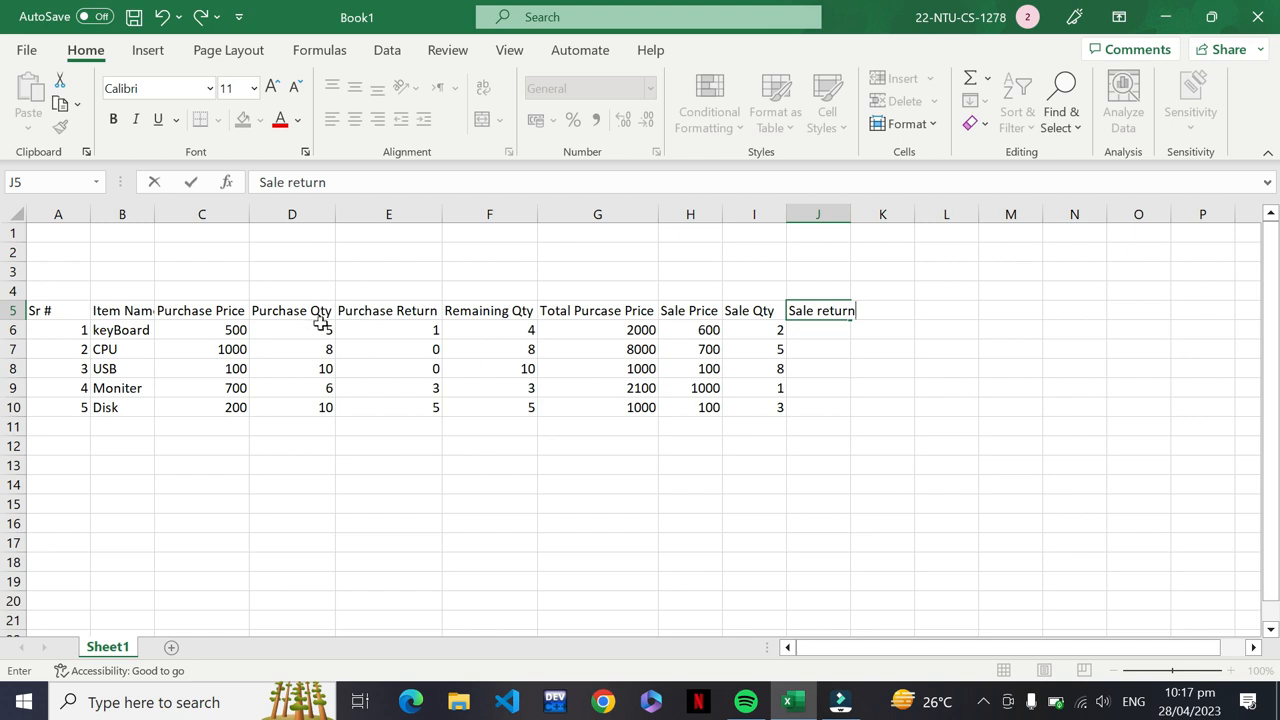
Compare the purchase returns, remaining quantities and sale quantities in rows 6 to 10 with the empty Sale return column
drag(417, 327, 429, 411)
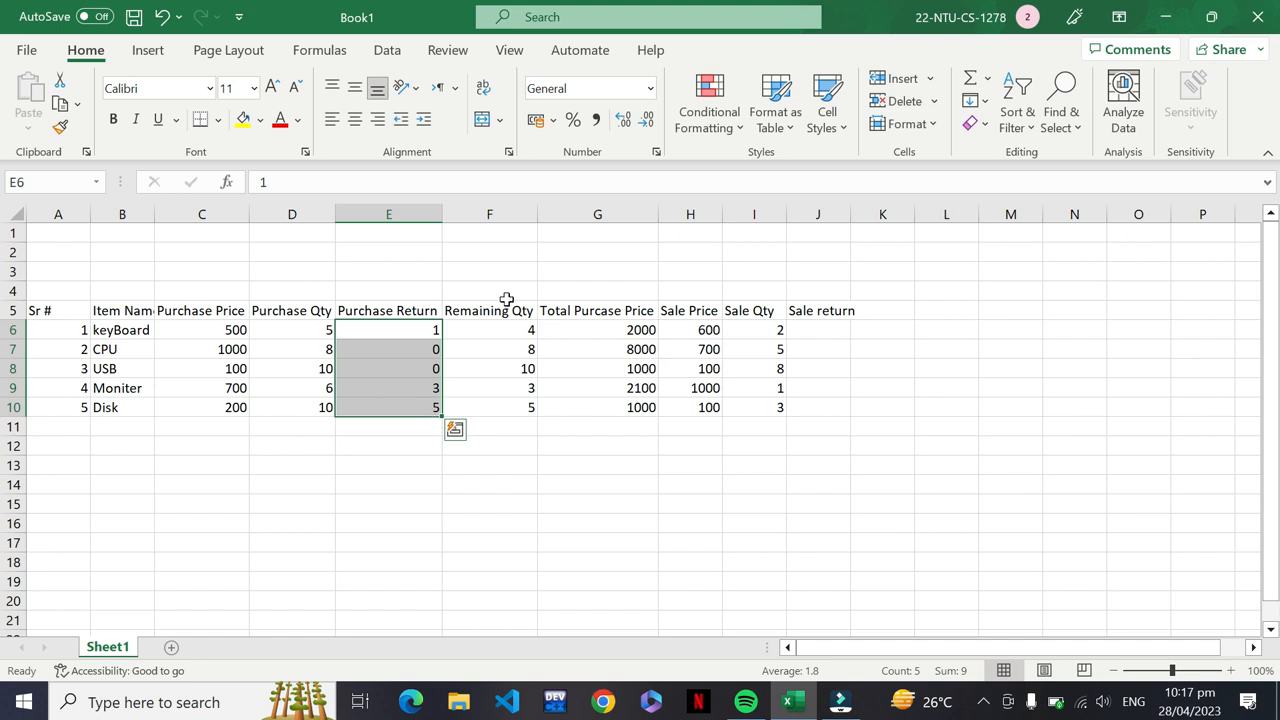
drag(517, 330, 526, 407)
click(526, 407)
drag(748, 330, 760, 407)
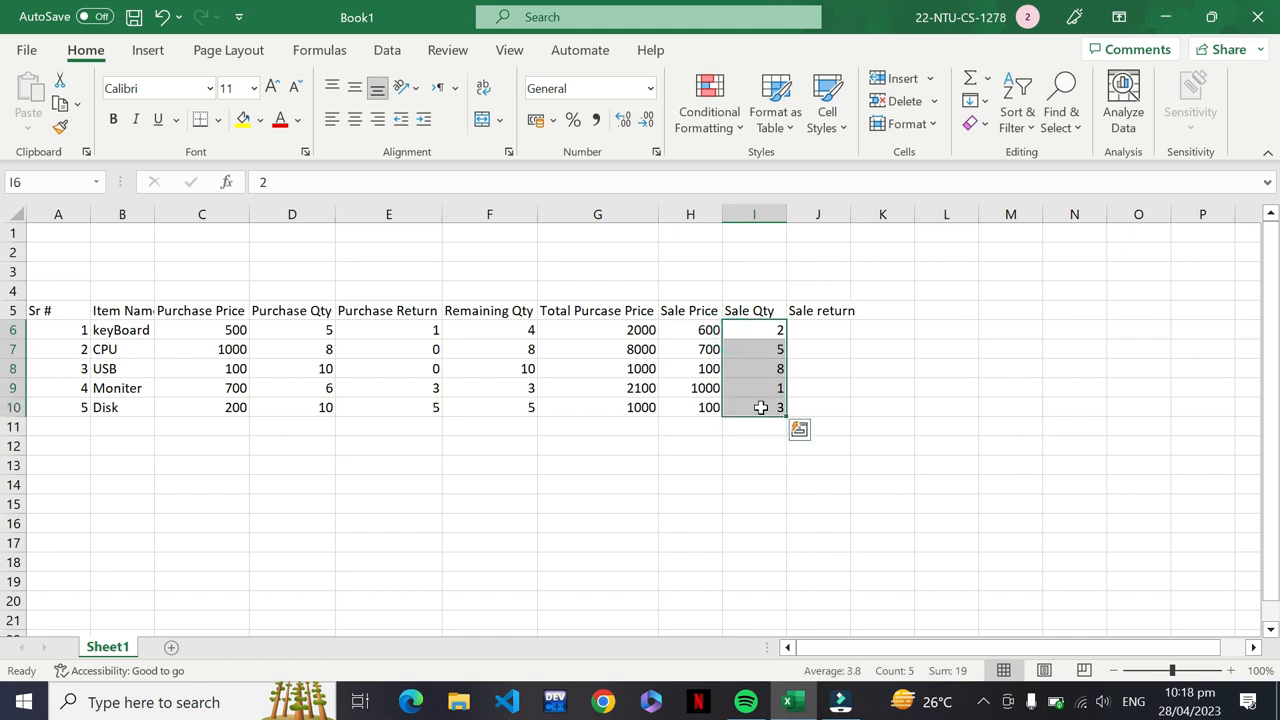
mouse_move(826, 331)
mouse_down()
mouse_move(829, 406)
mouse_move(820, 333)
mouse_up()
click(828, 404)
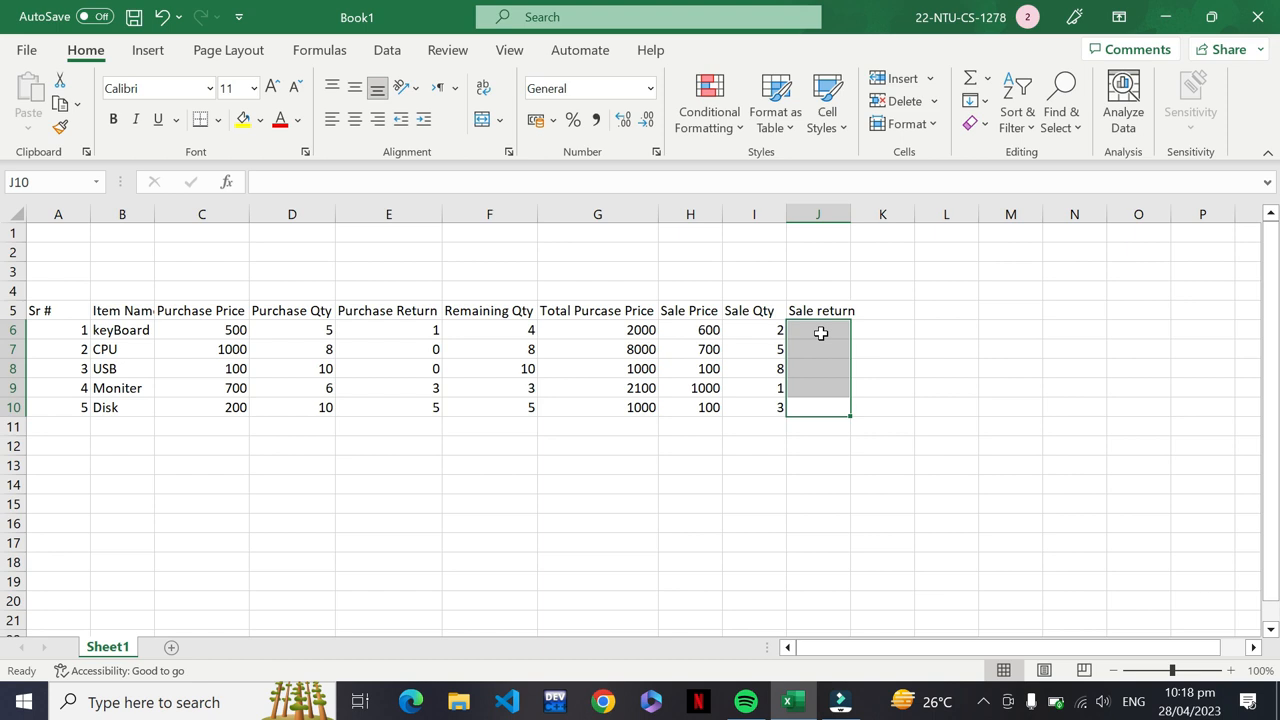
click(820, 333)
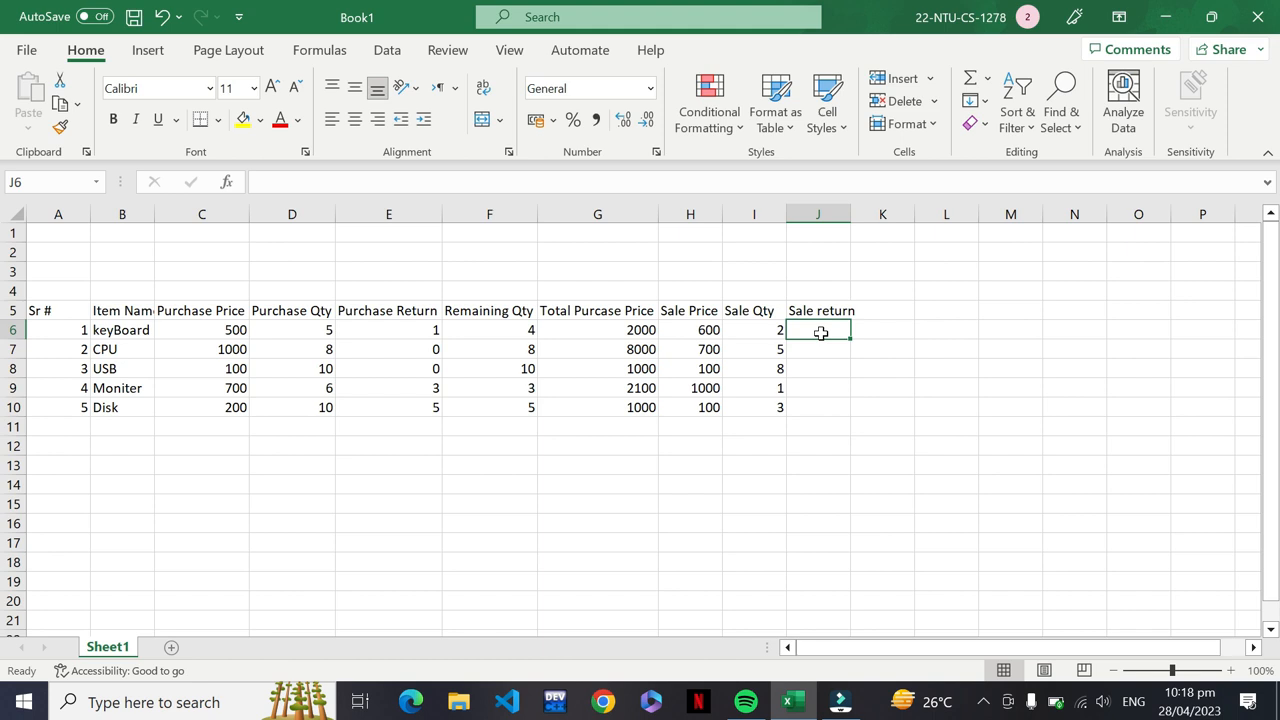
drag(434, 350, 433, 375)
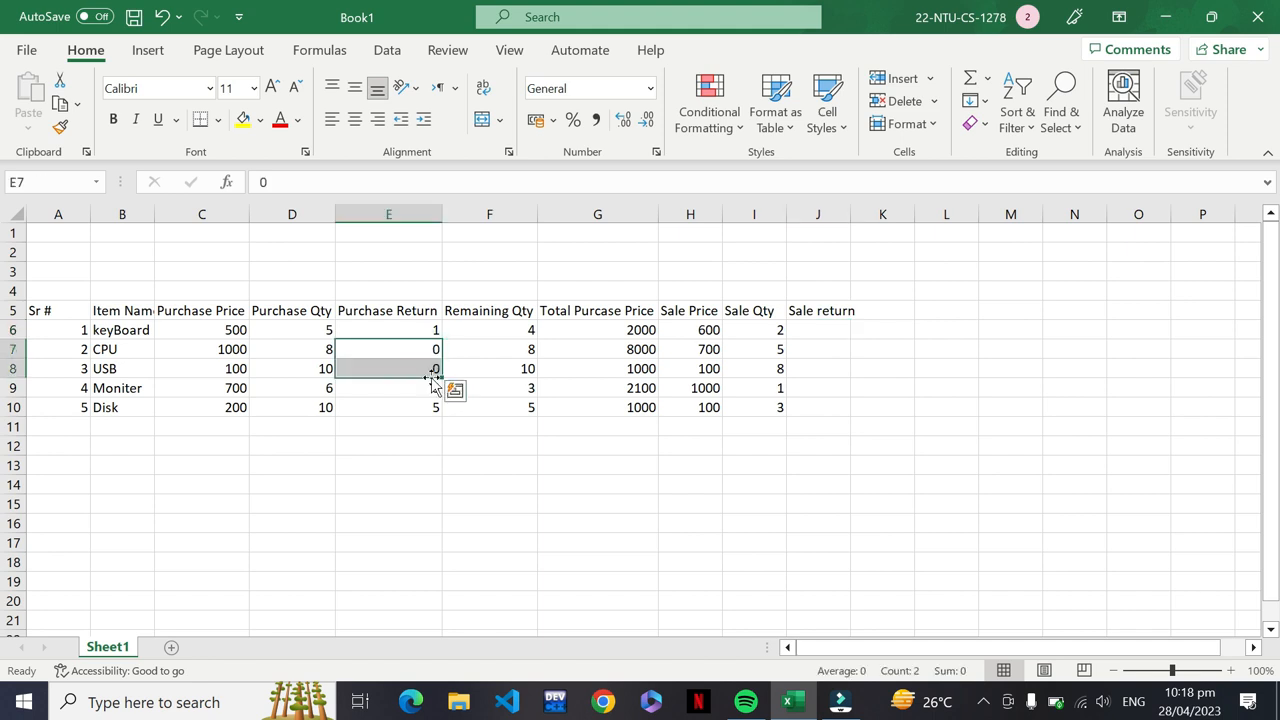
Enter the sale returns 1, 0, 0, 1 and 2 for the five items in J6:J10
click(831, 328)
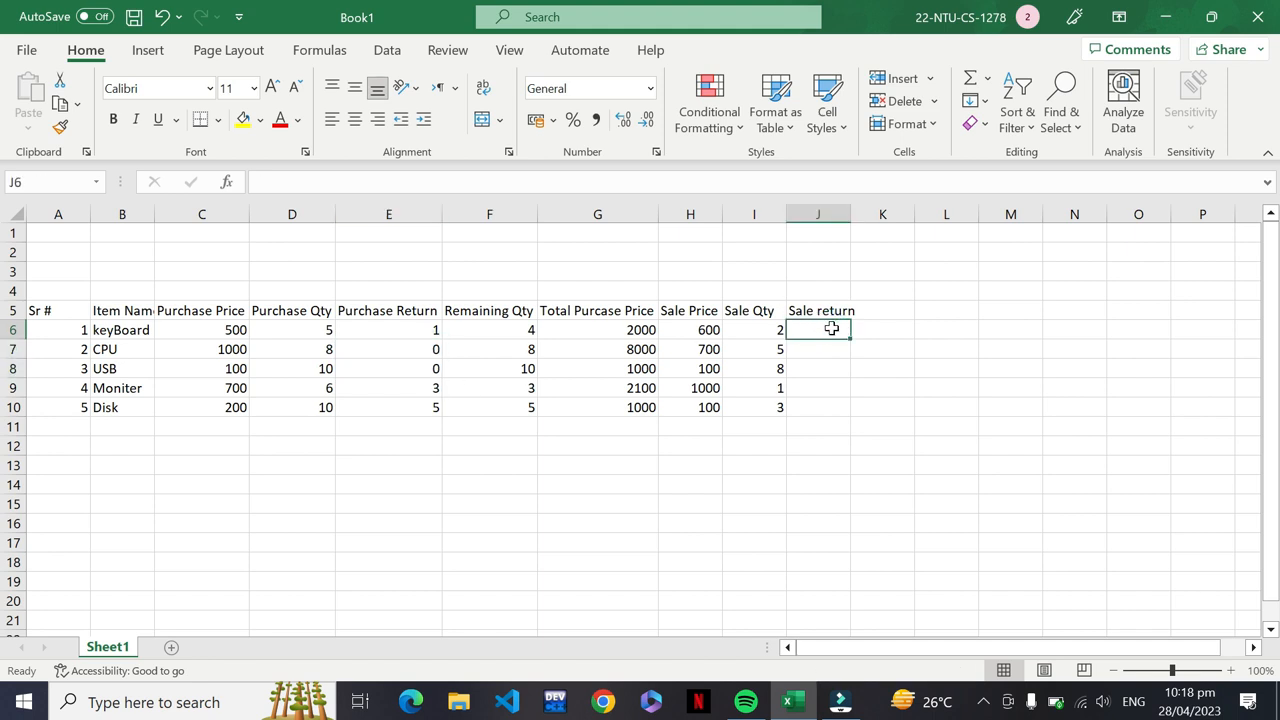
text(1)
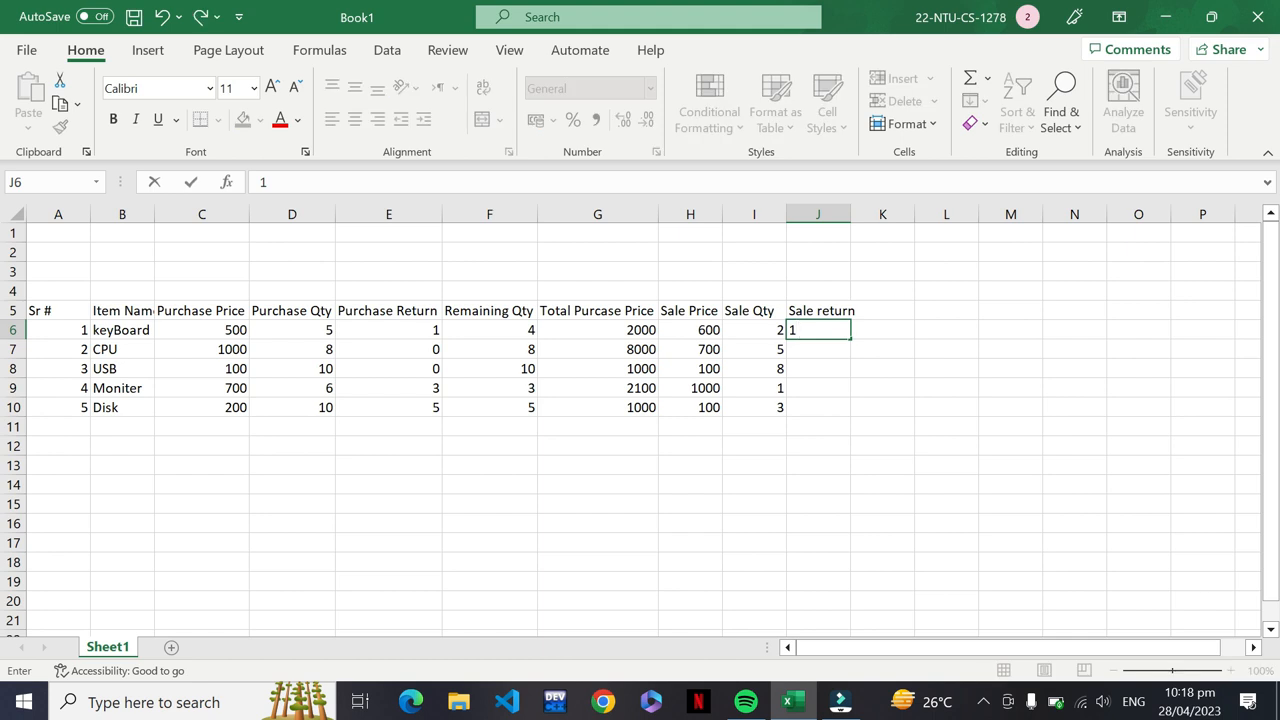
key(Return)
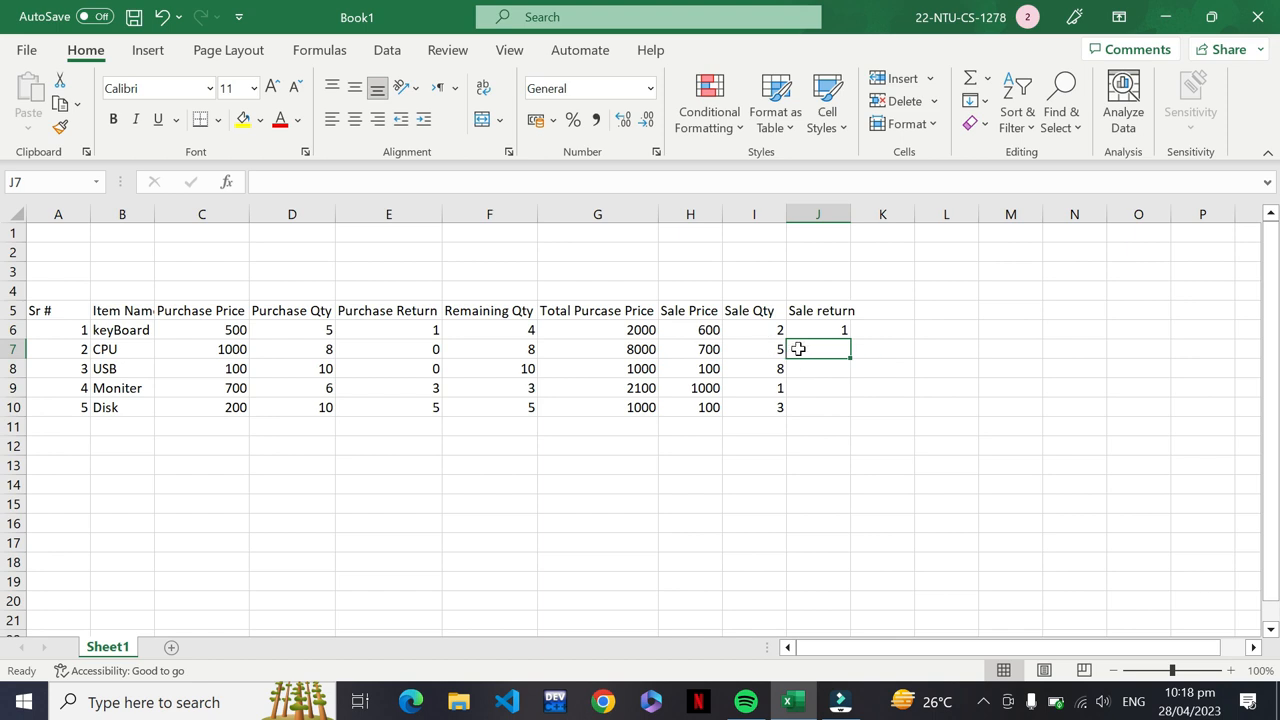
text(0)
key(Return)
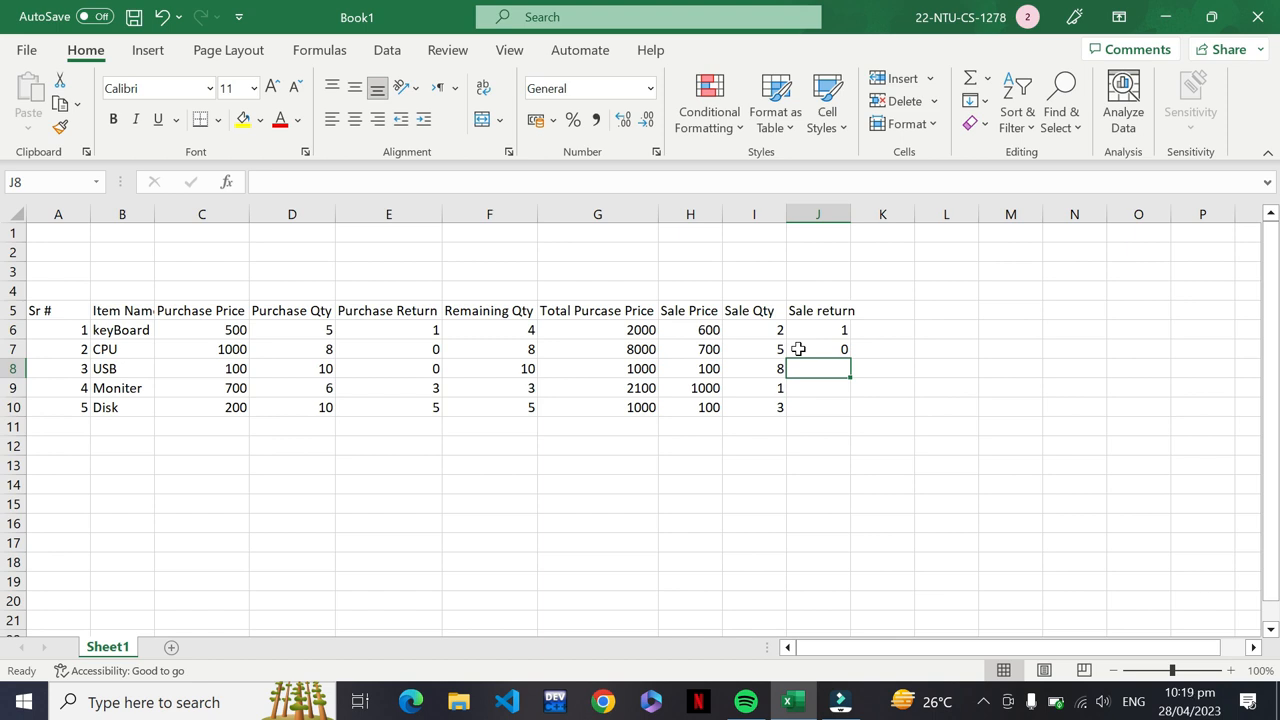
text(0)
key(Return)
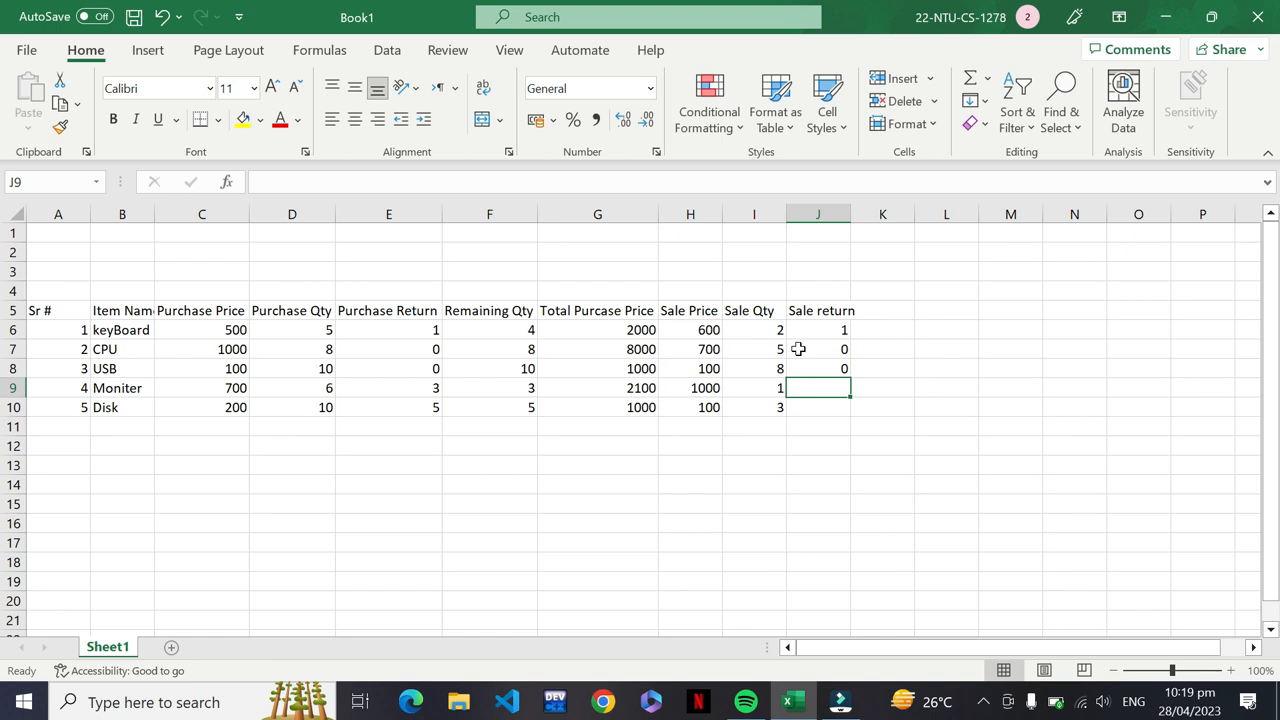
text(1)
key(Return)
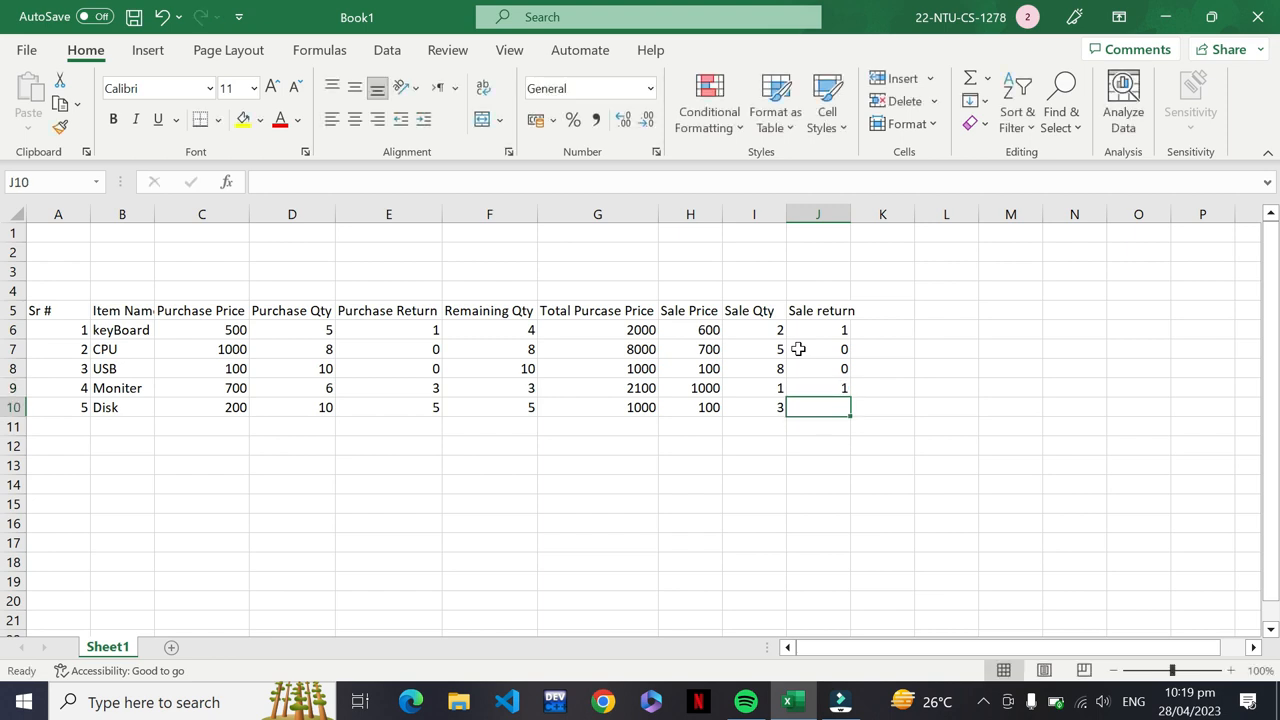
text(2)
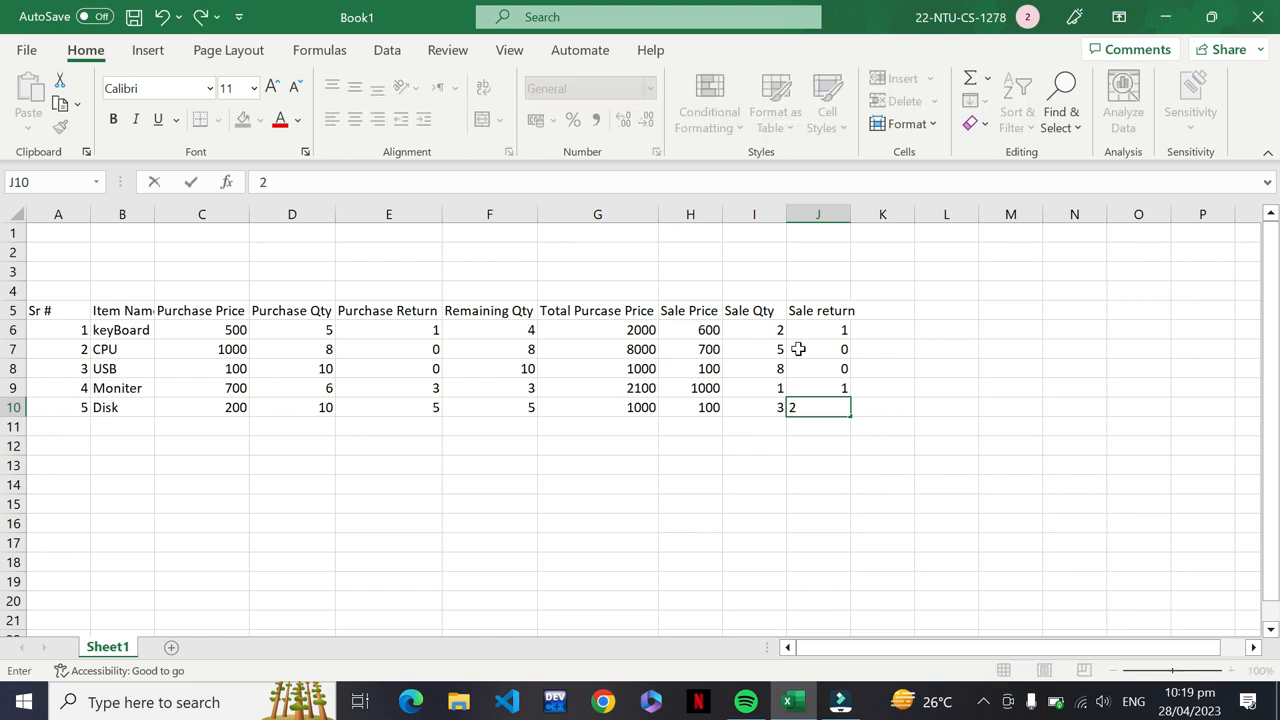
key(Tab)
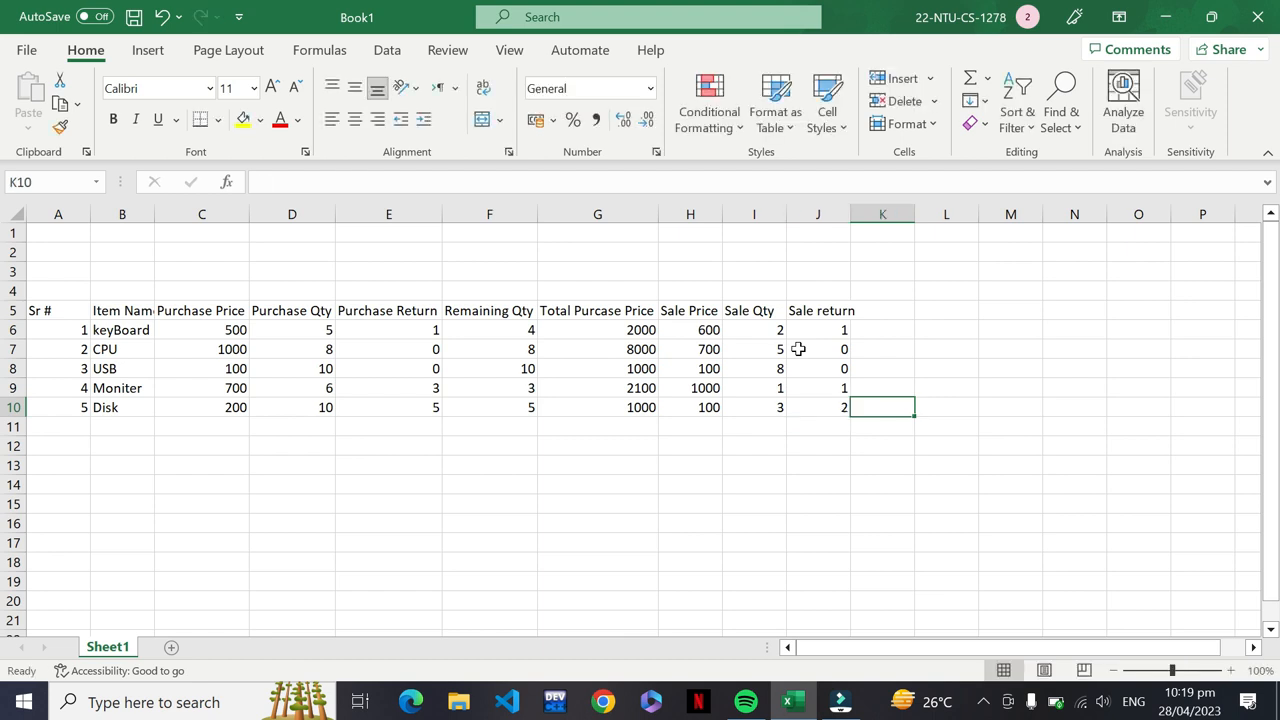
Review the sale returns in J6:J10 and the existing Purchase Return and Remaining Qty headers
drag(798, 349, 805, 372)
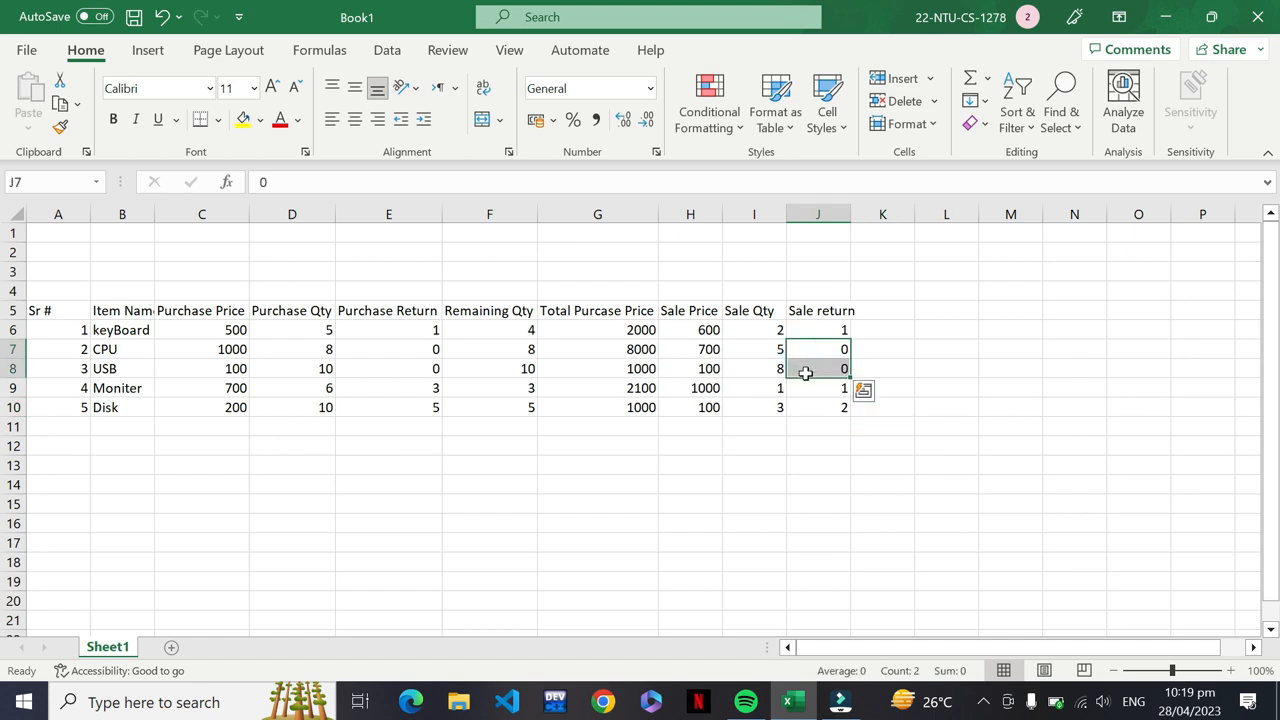
drag(829, 327, 844, 391)
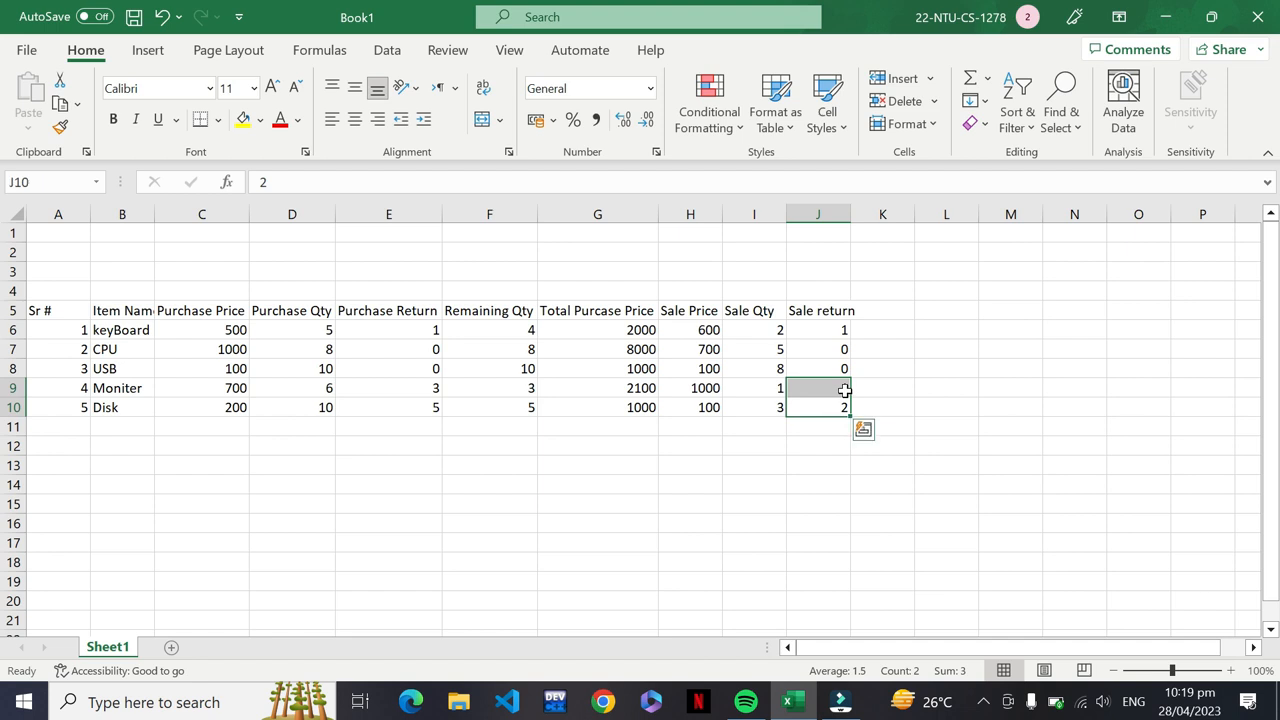
click(820, 334)
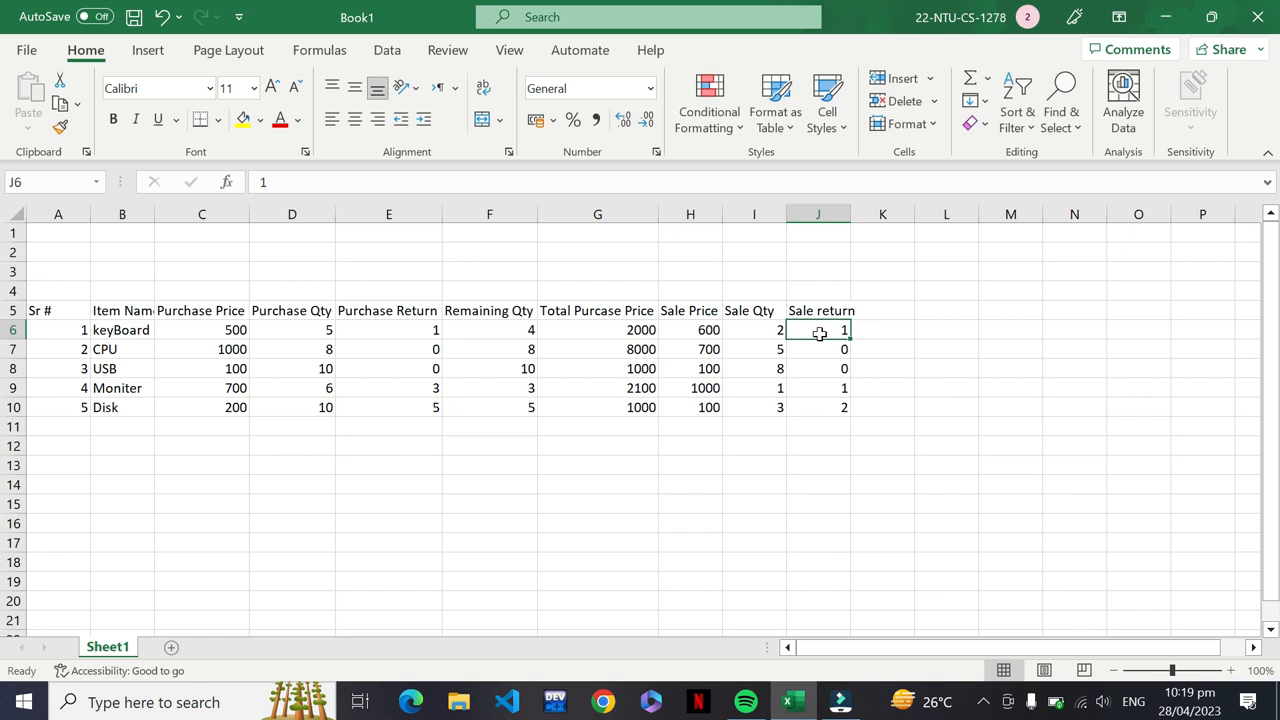
click(382, 306)
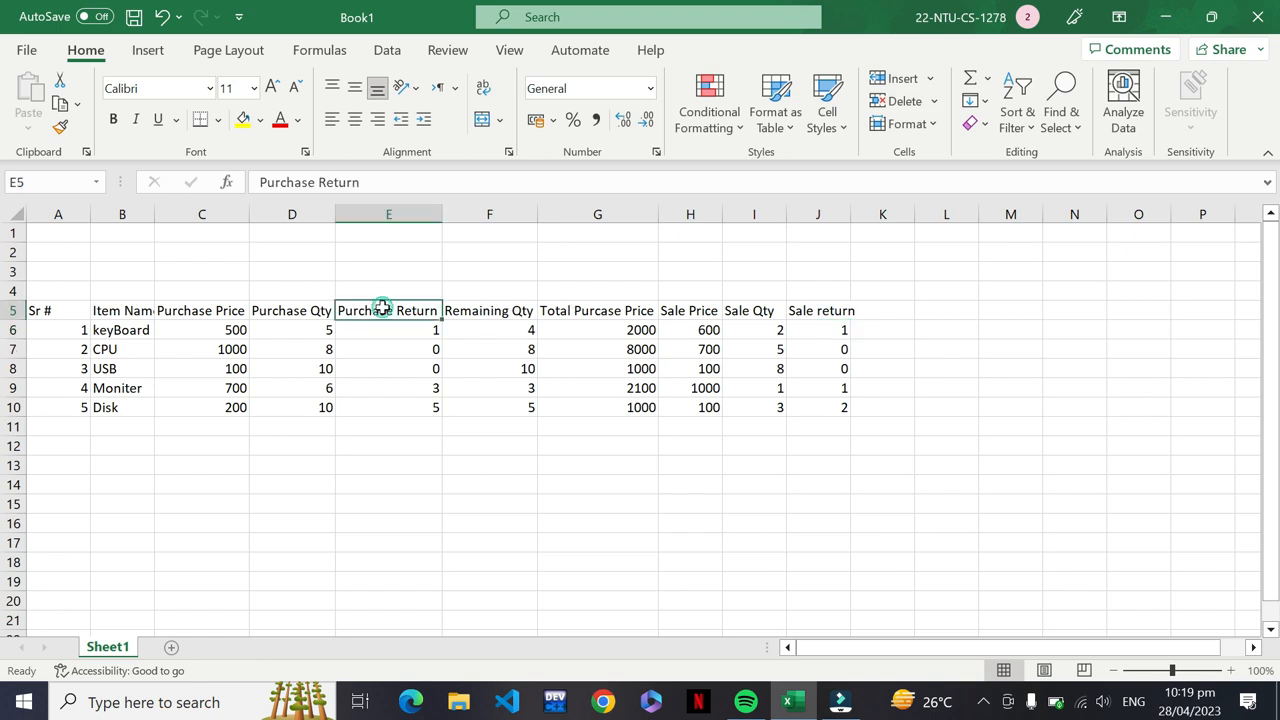
click(457, 301)
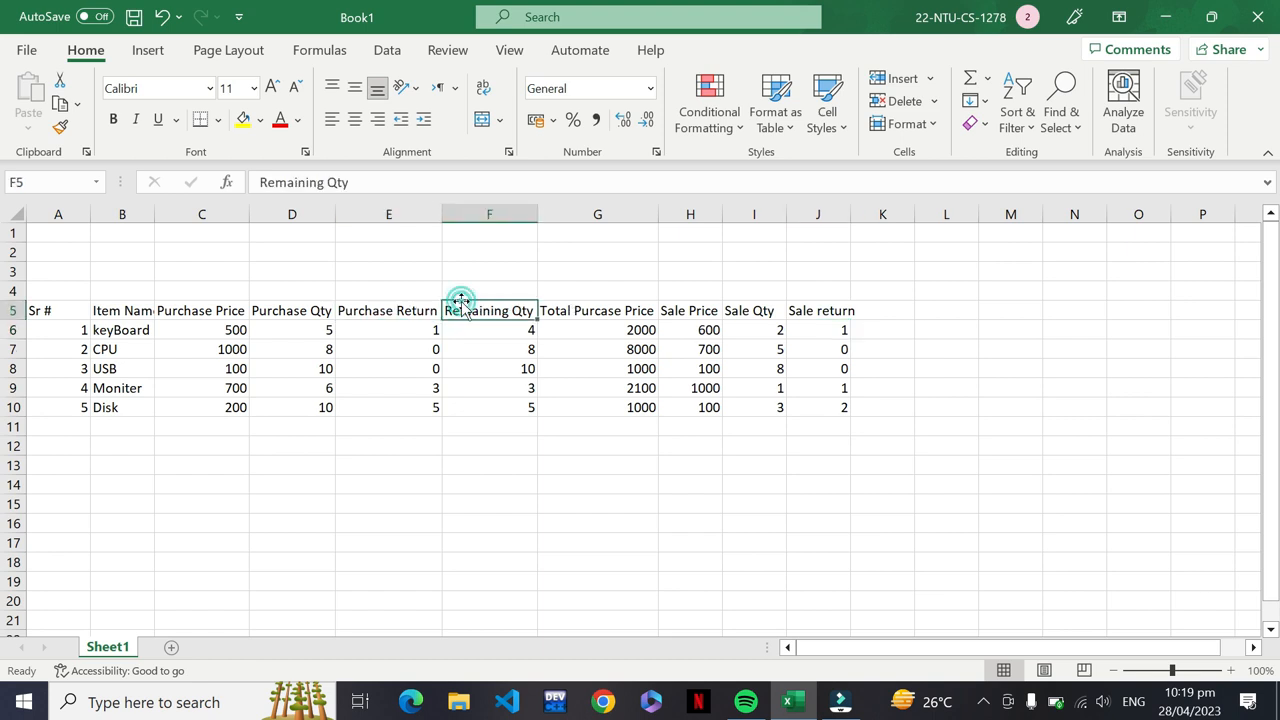
Add the column header "Sale Remaining Qty" in cell K5 and autofit the widths of columns J and K
click(876, 310)
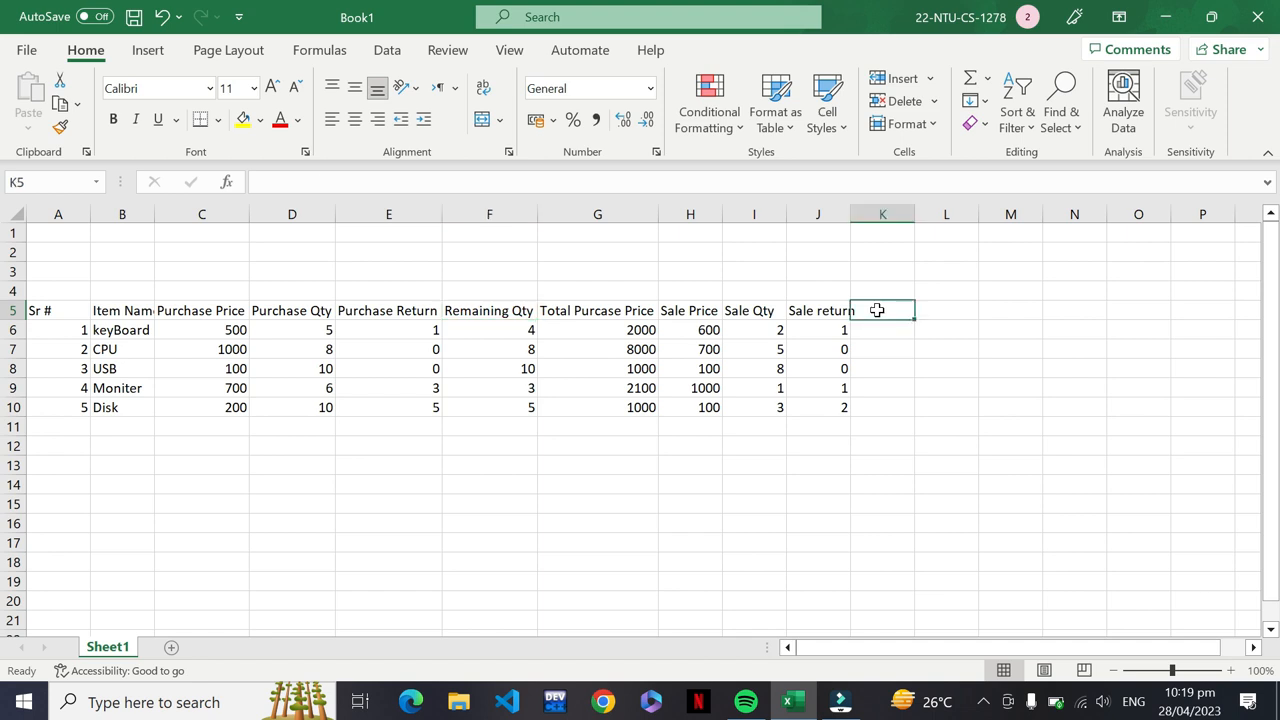
text(Salr)
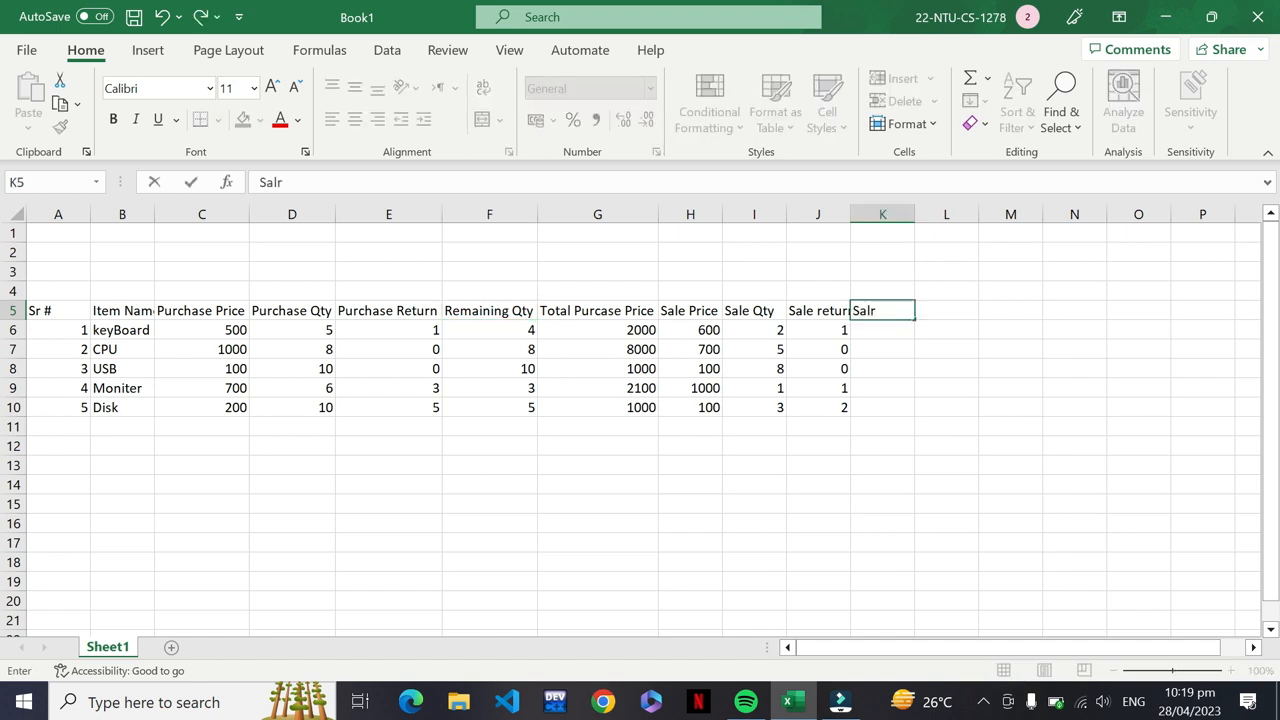
key(BackSpace)
text(e Remain)
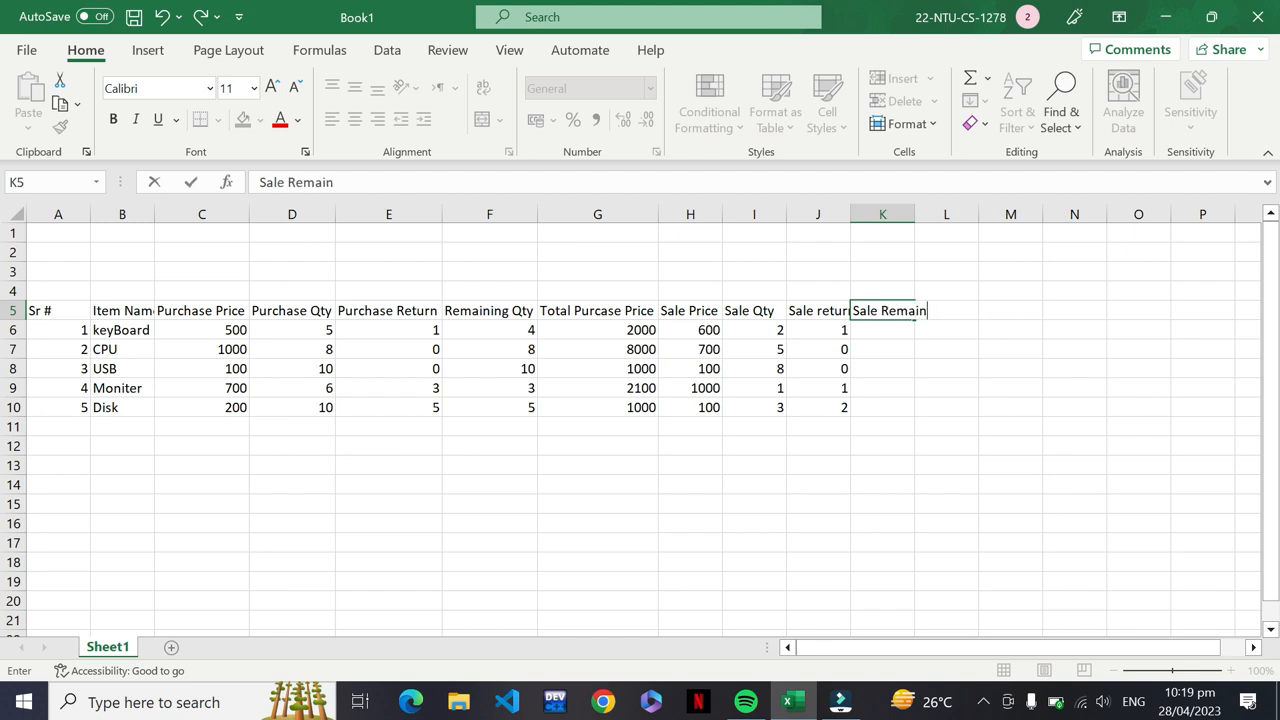
text(ing Qty)
key(Tab)
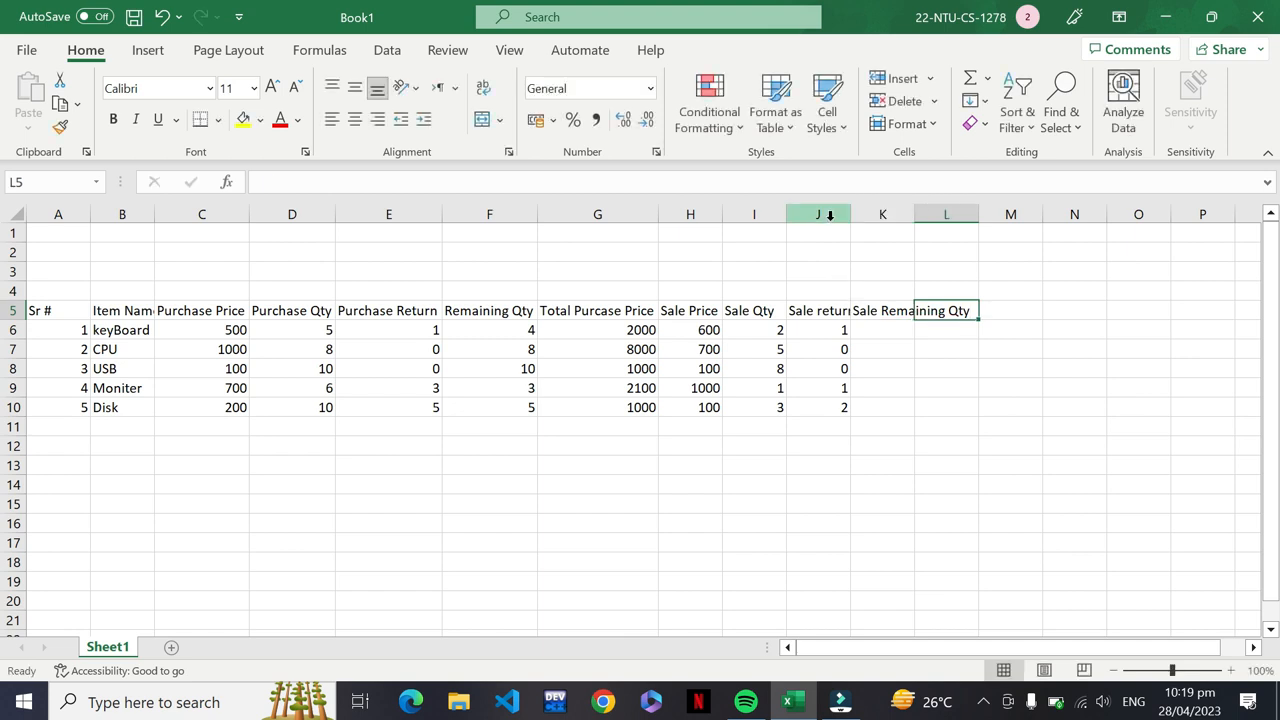
drag(830, 215, 879, 214)
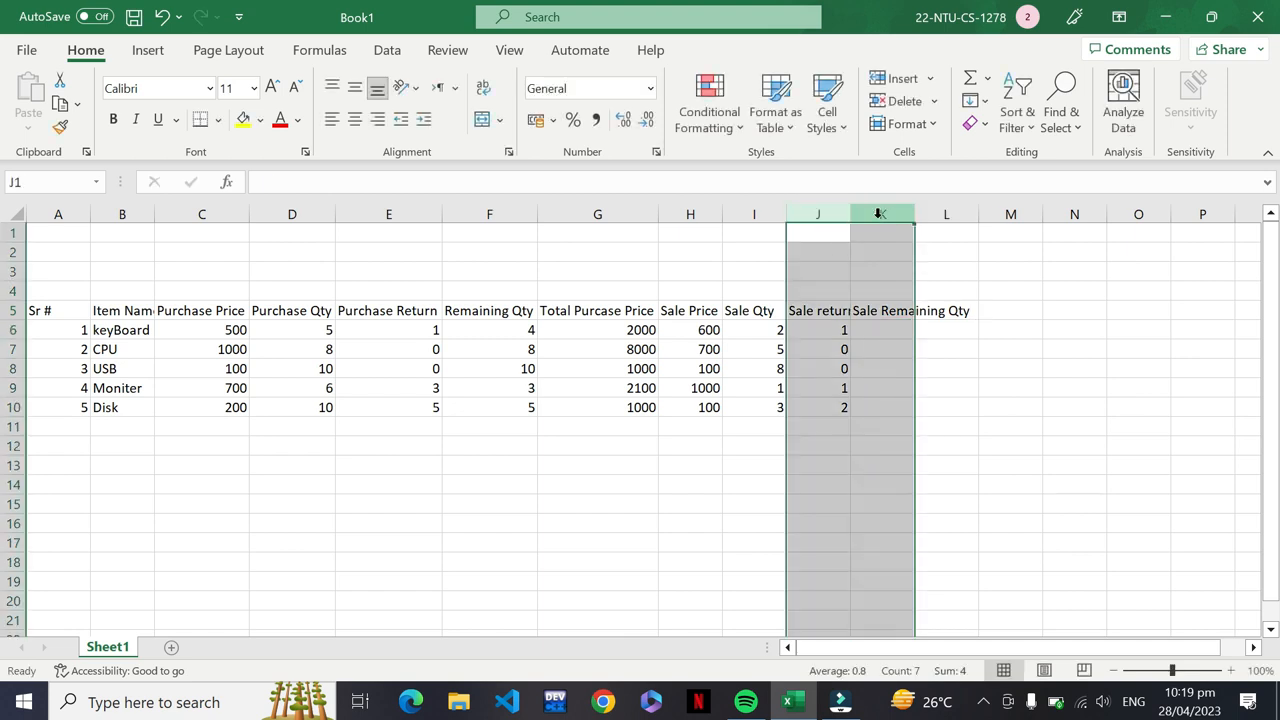
double_click(850, 215)
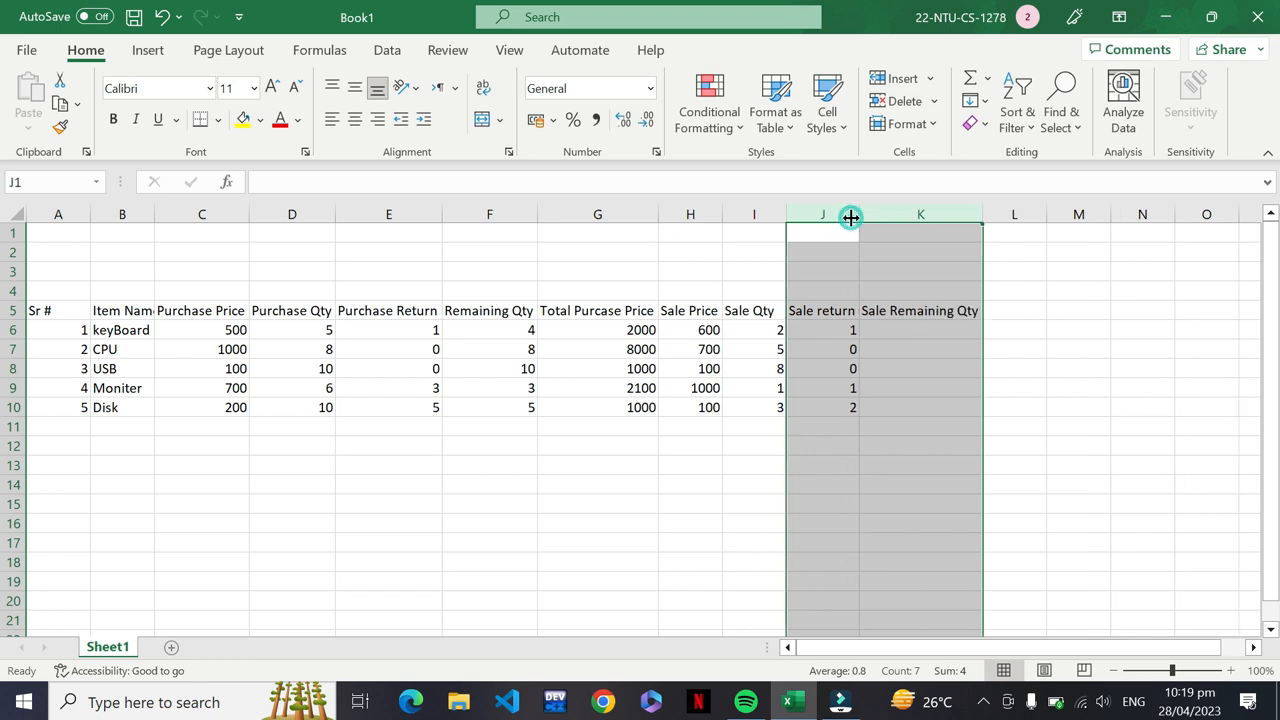
Compare the sale prices, sale quantities and sale returns with the purchase figures to work out how to fill Sale Remaining Qty
click(905, 332)
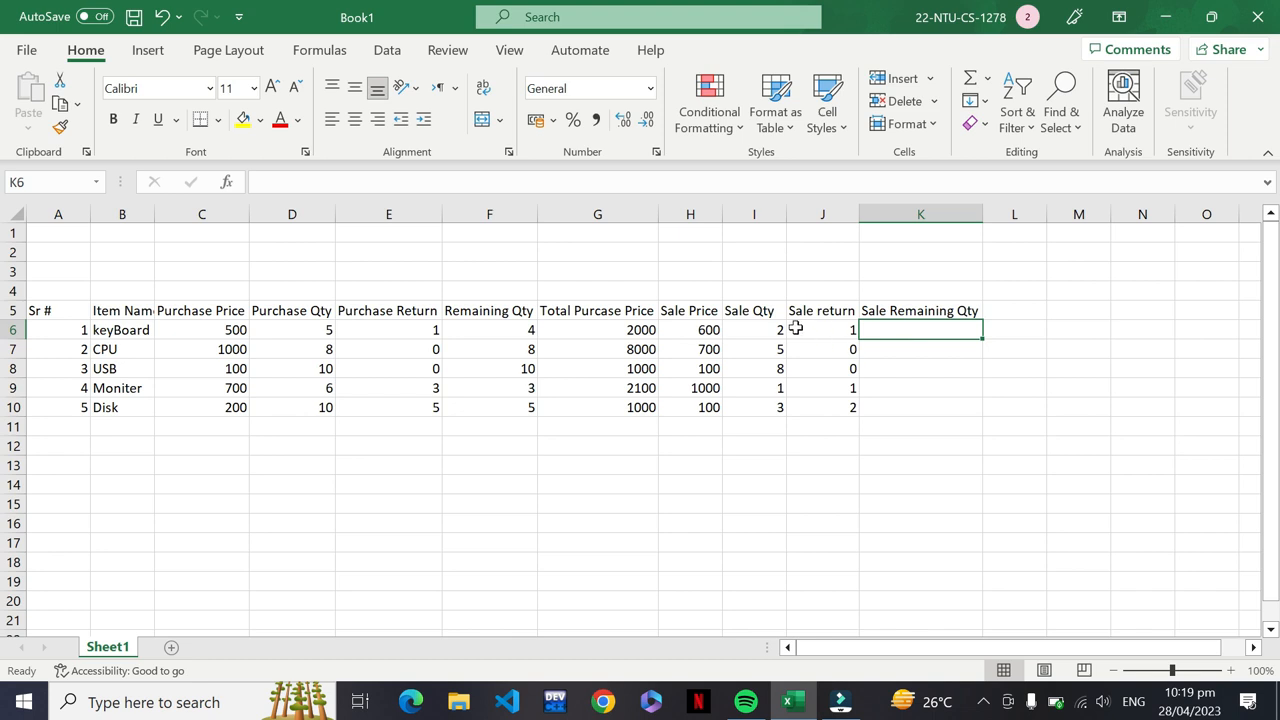
click(745, 333)
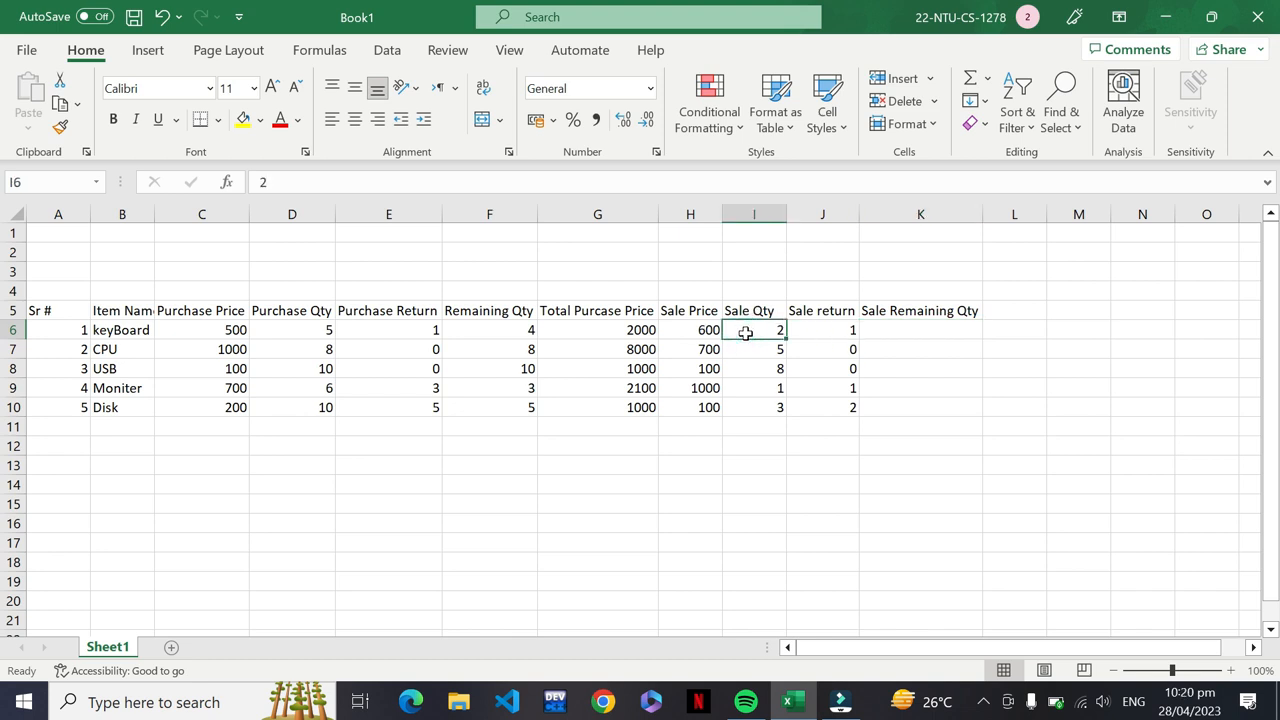
click(819, 333)
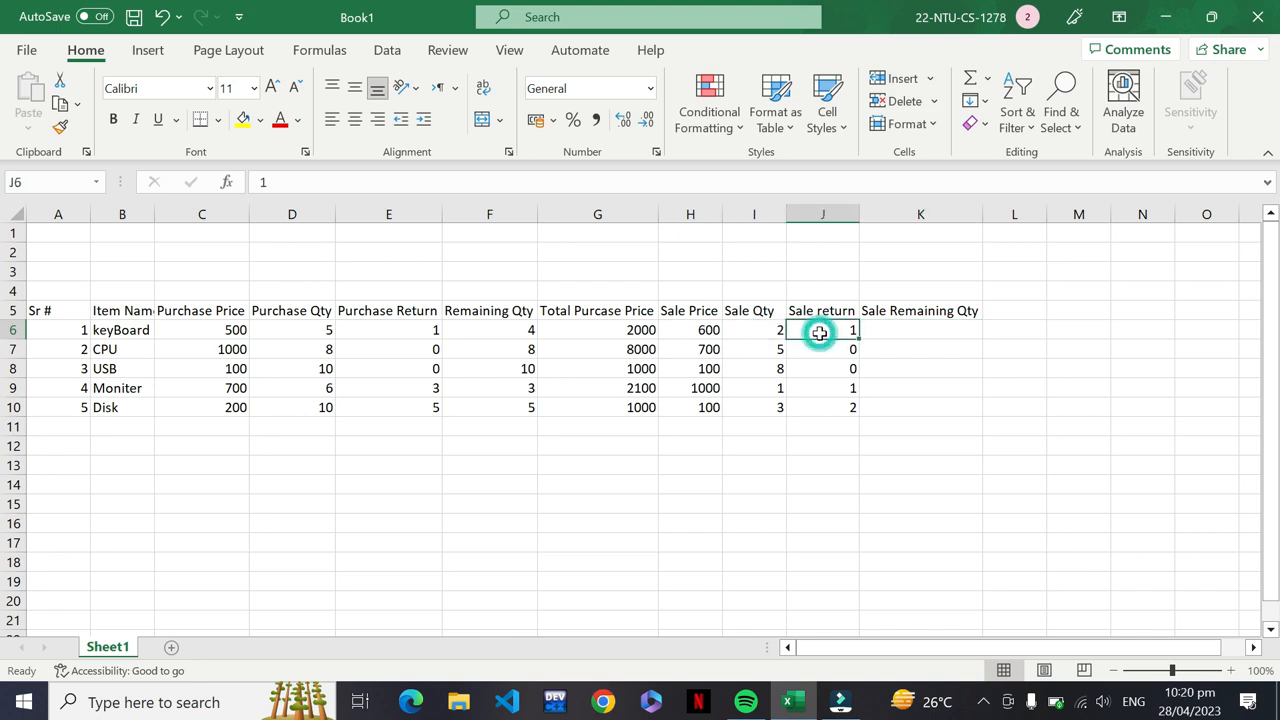
click(669, 335)
drag(669, 335, 684, 409)
click(684, 409)
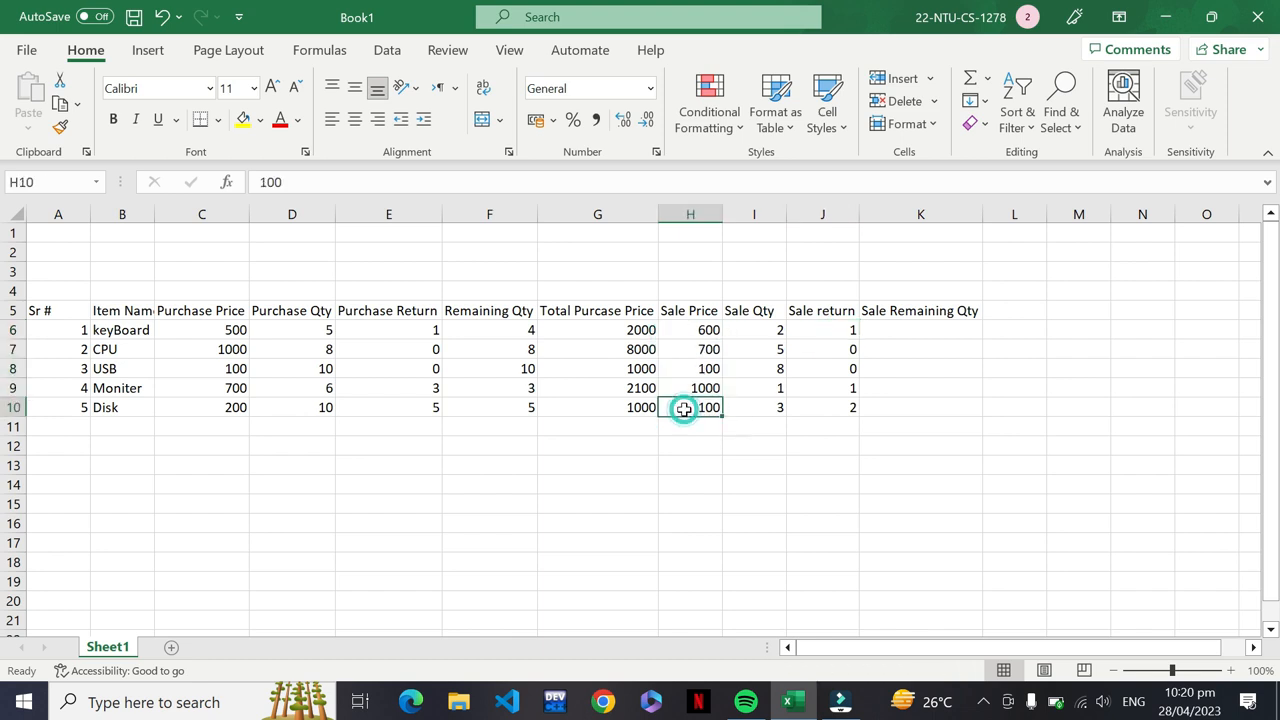
click(938, 309)
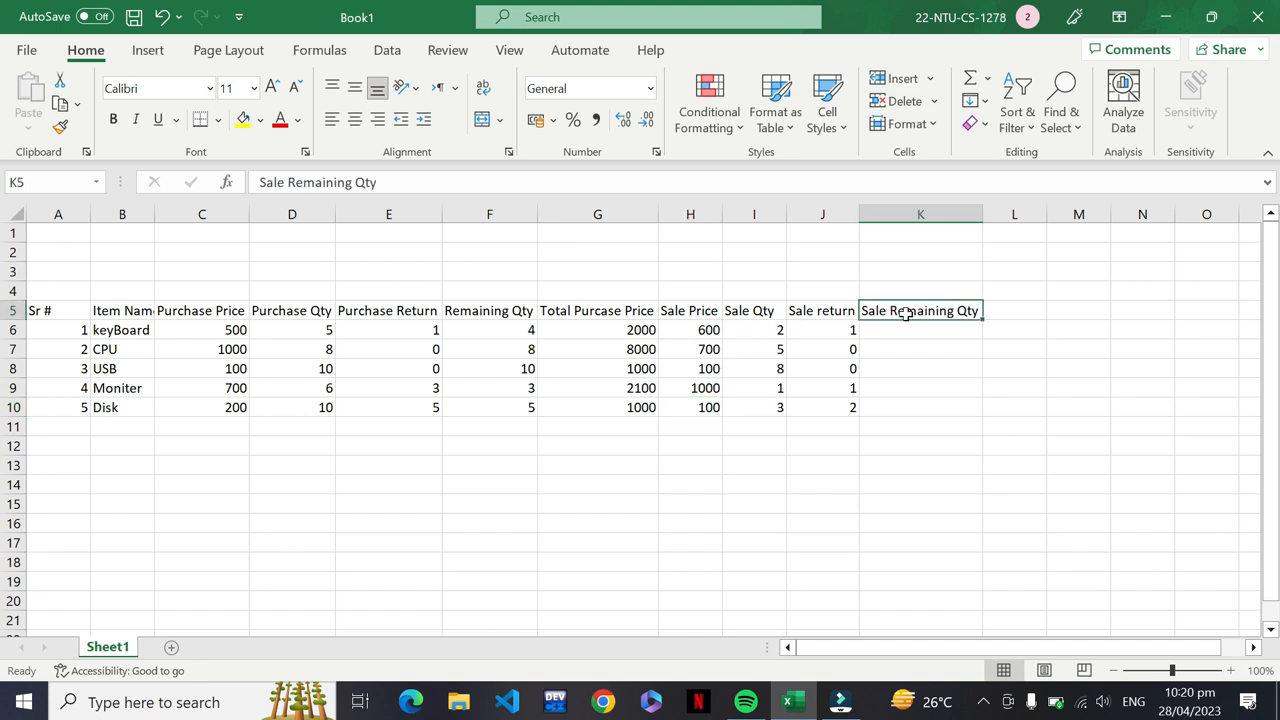
click(759, 331)
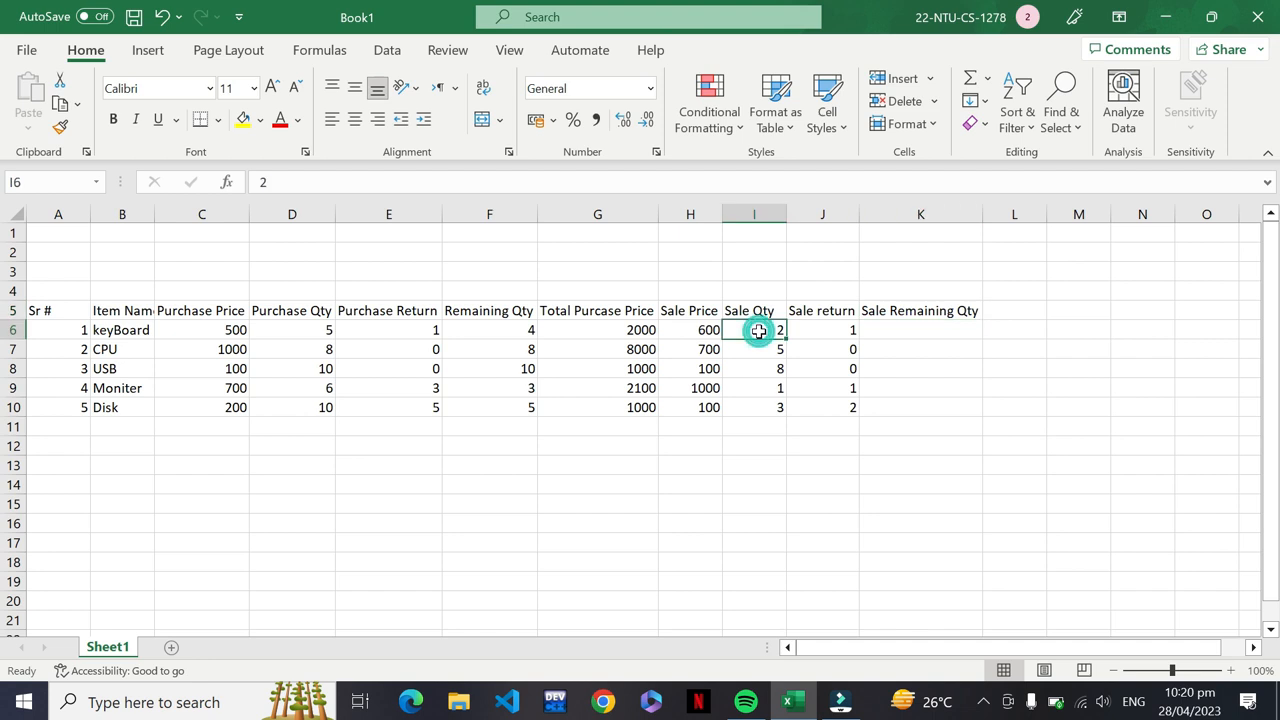
click(846, 325)
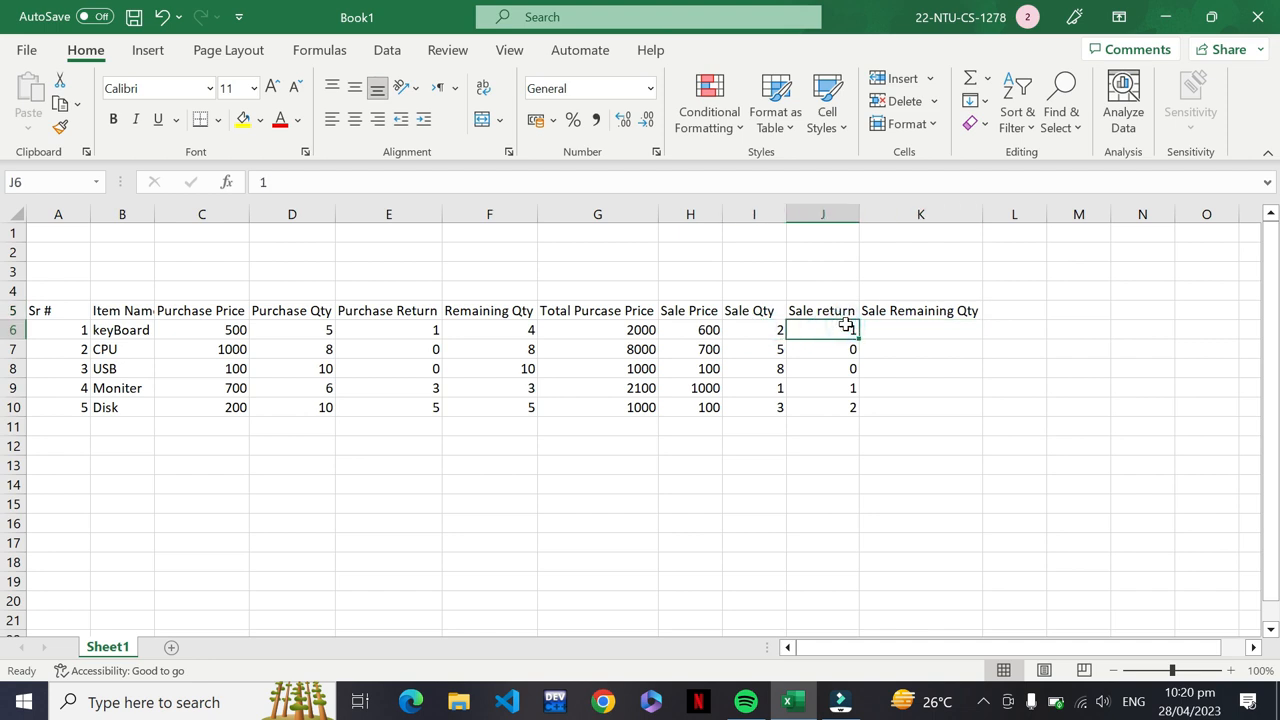
click(489, 326)
click(311, 336)
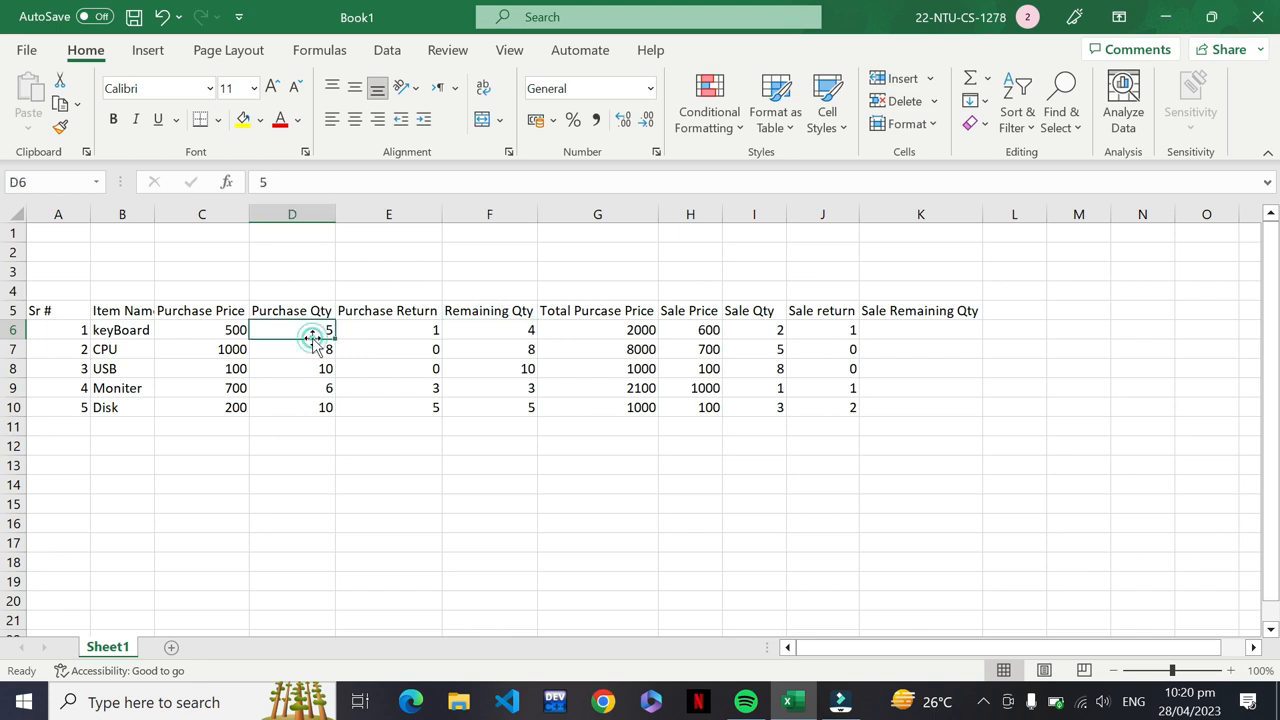
Examine the keyboard's Remaining Qty formula in F6 as a model for the sale remaining quantity
click(488, 333)
double_click(488, 333)
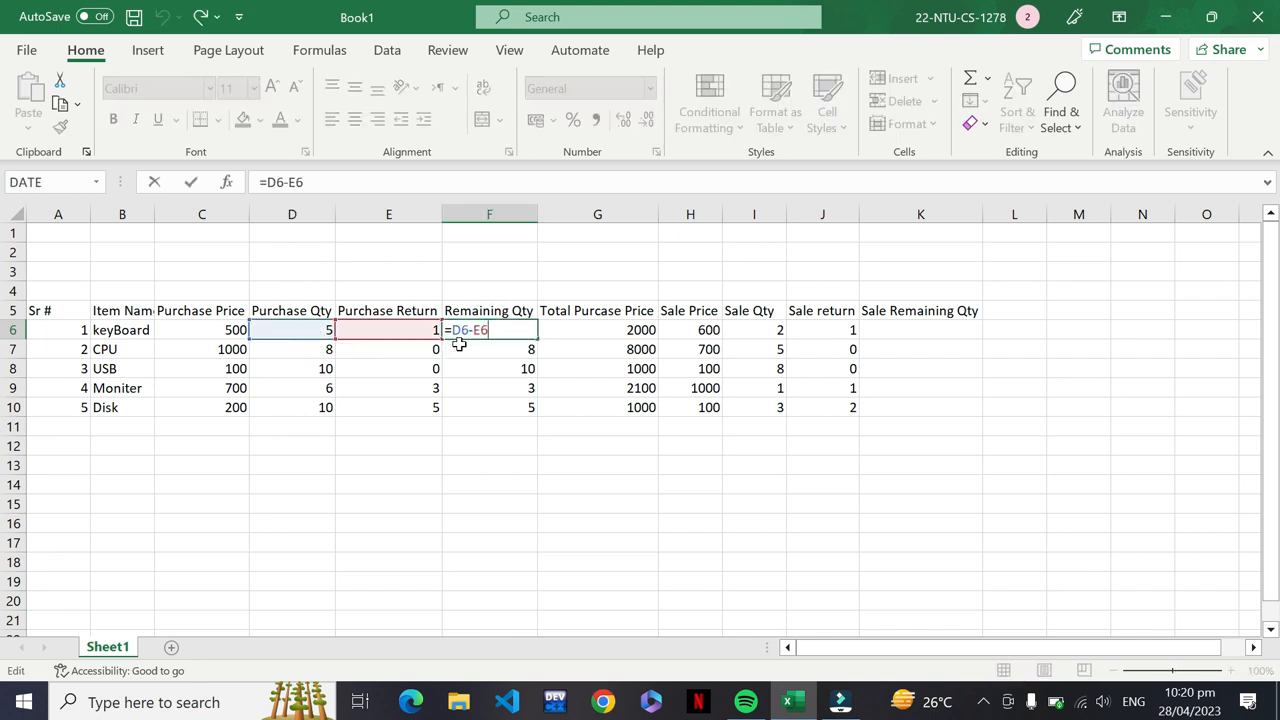
key(Return)
drag(457, 343, 366, 286)
click(366, 286)
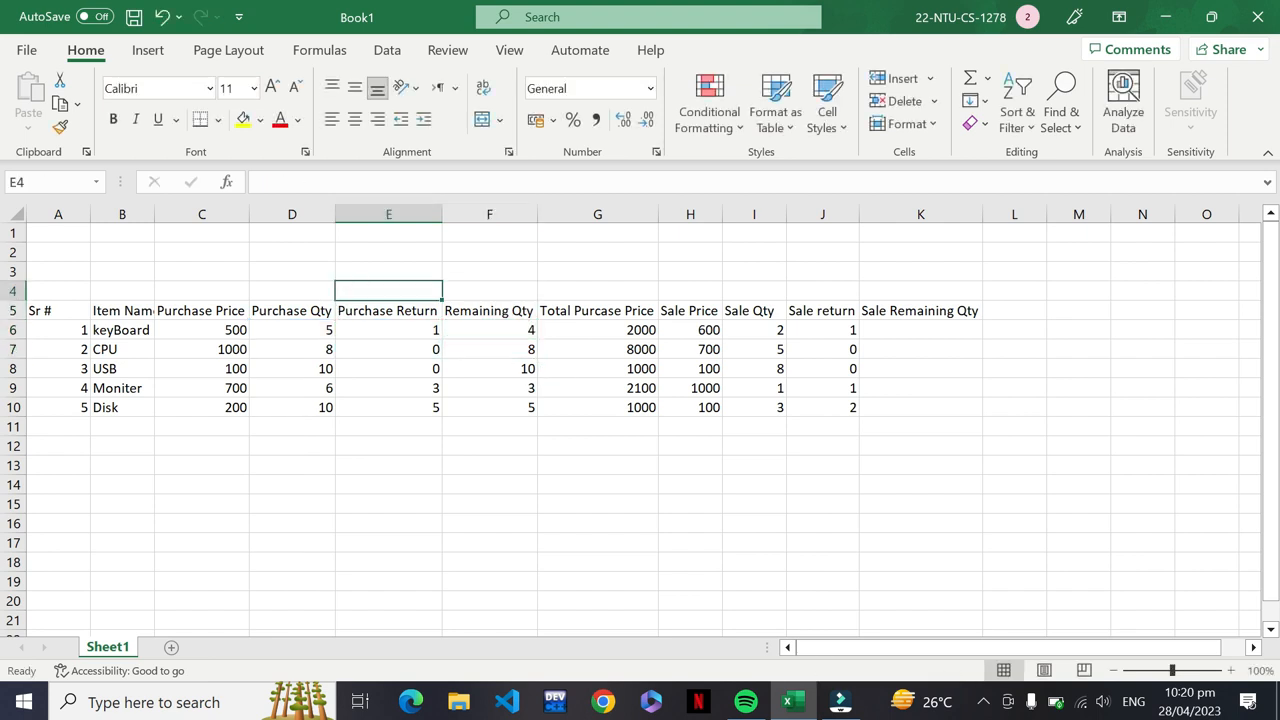
double_click(460, 331)
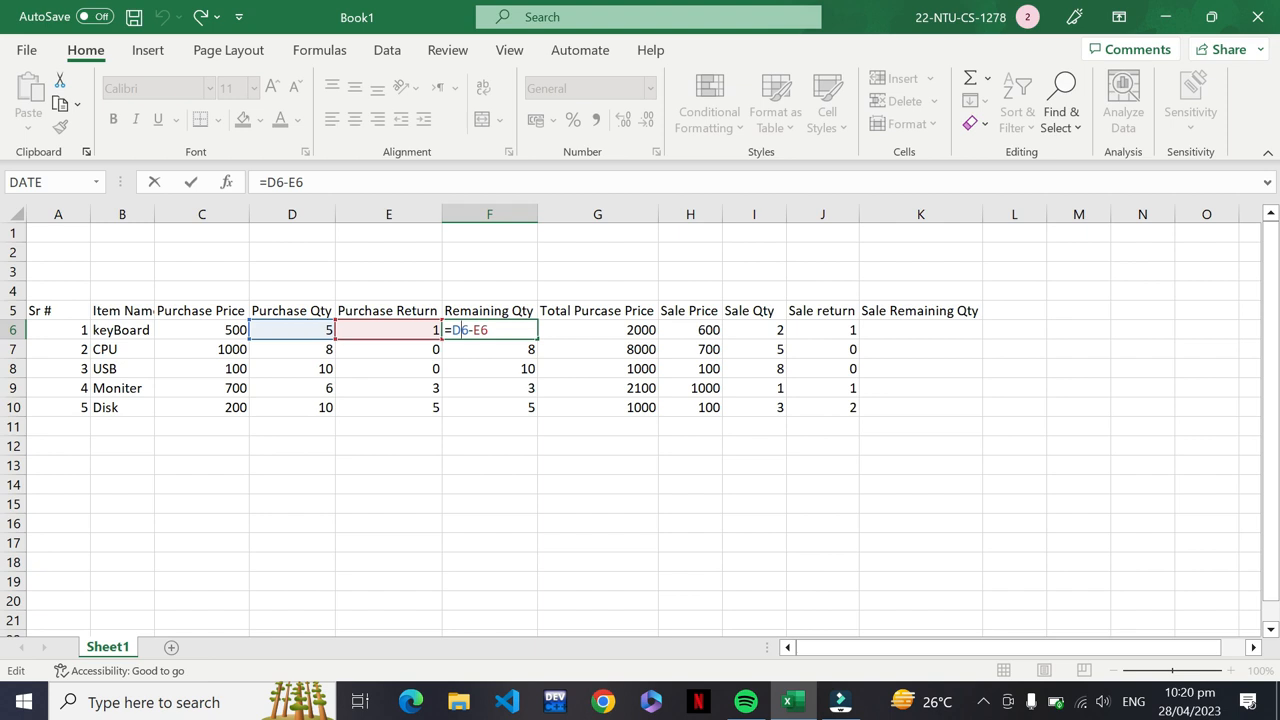
click(453, 330)
key(Return)
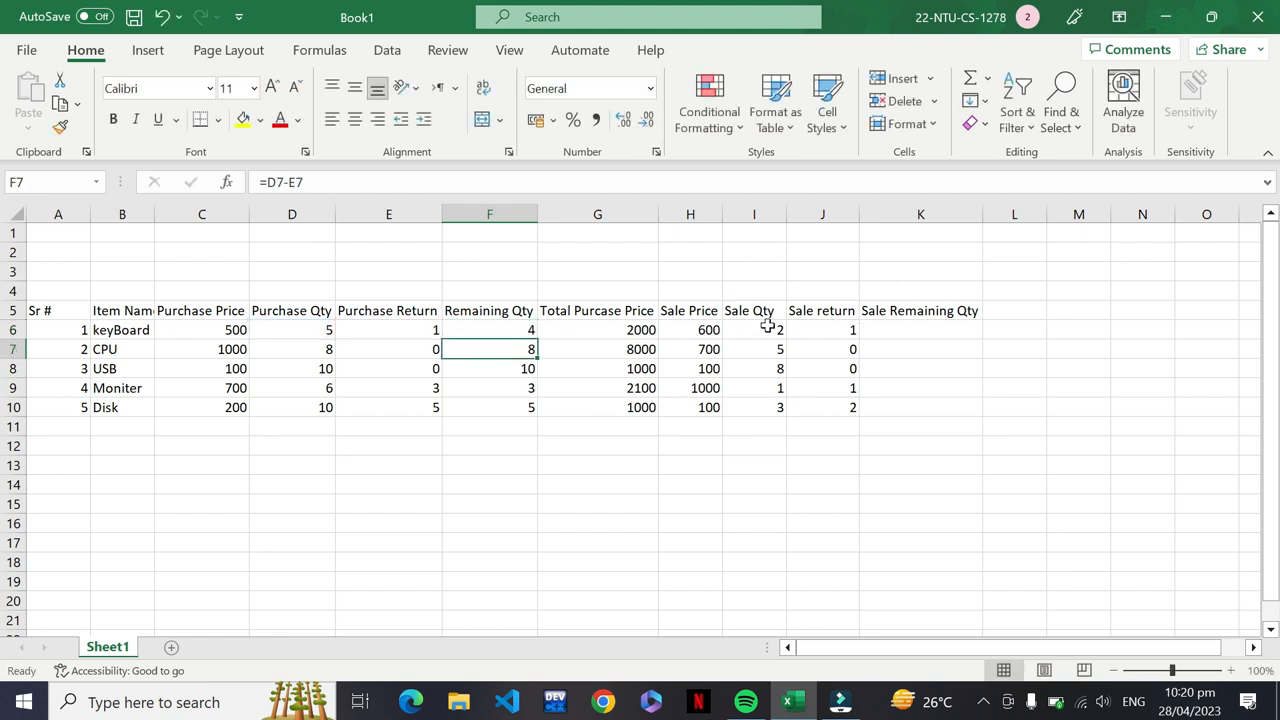
Enter the formula =I6-J6 in K6 to subtract the keyboard's sale return from its sale quantity
double_click(751, 329)
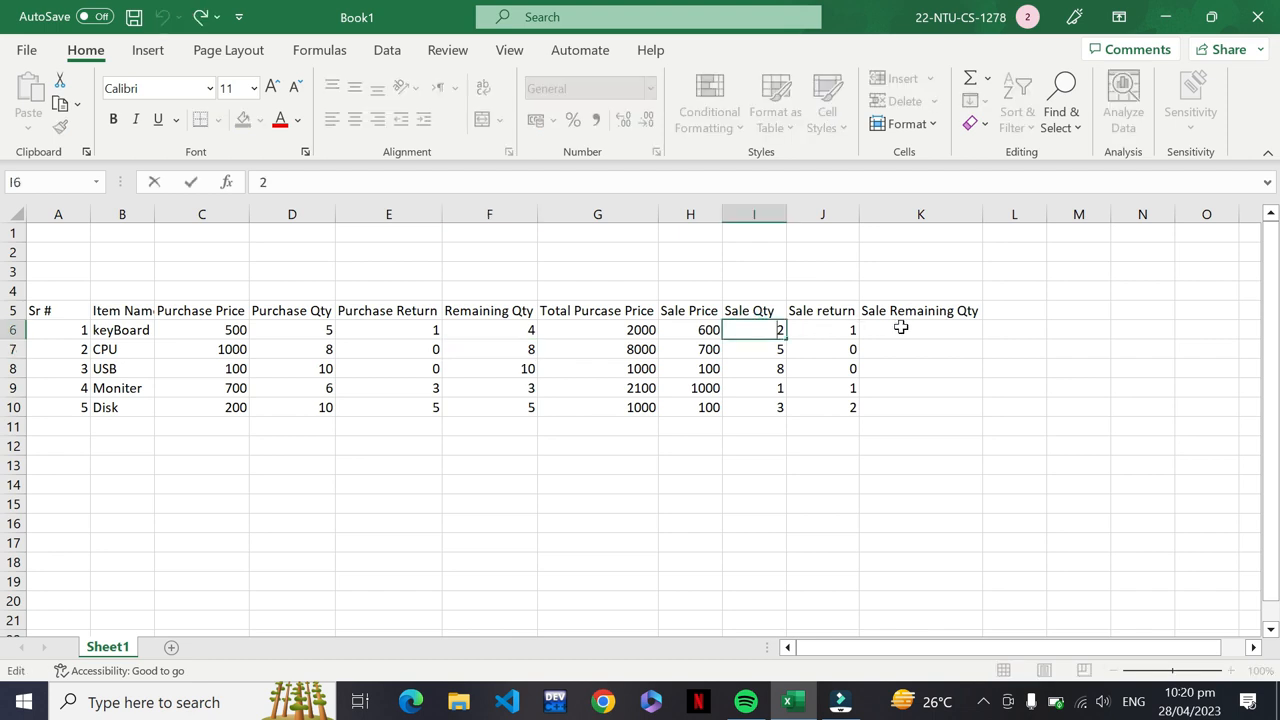
double_click(834, 329)
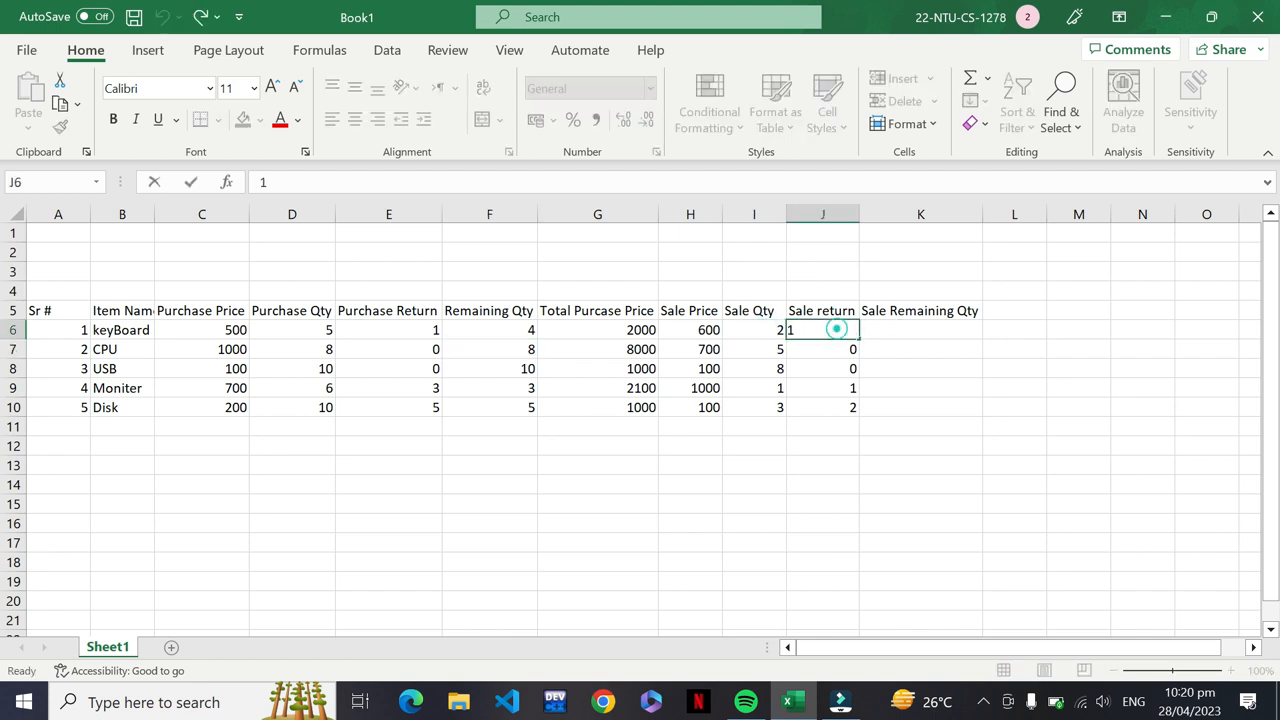
click(889, 324)
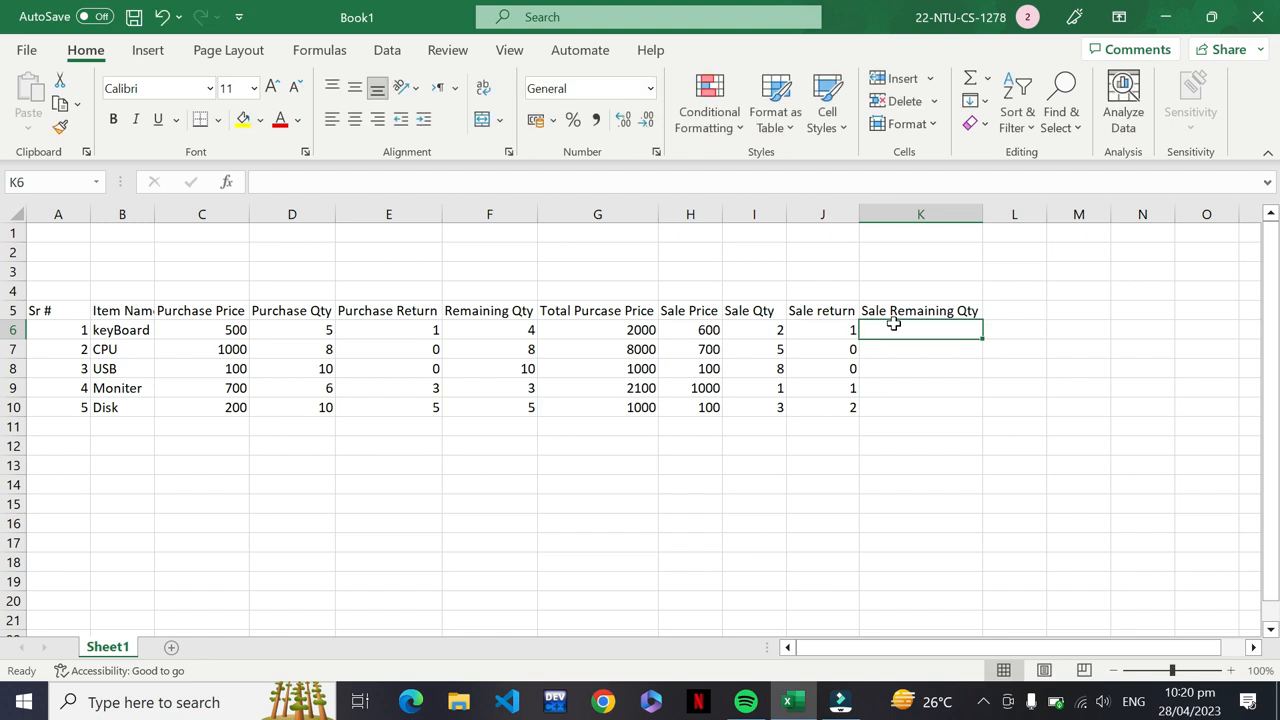
text(=)
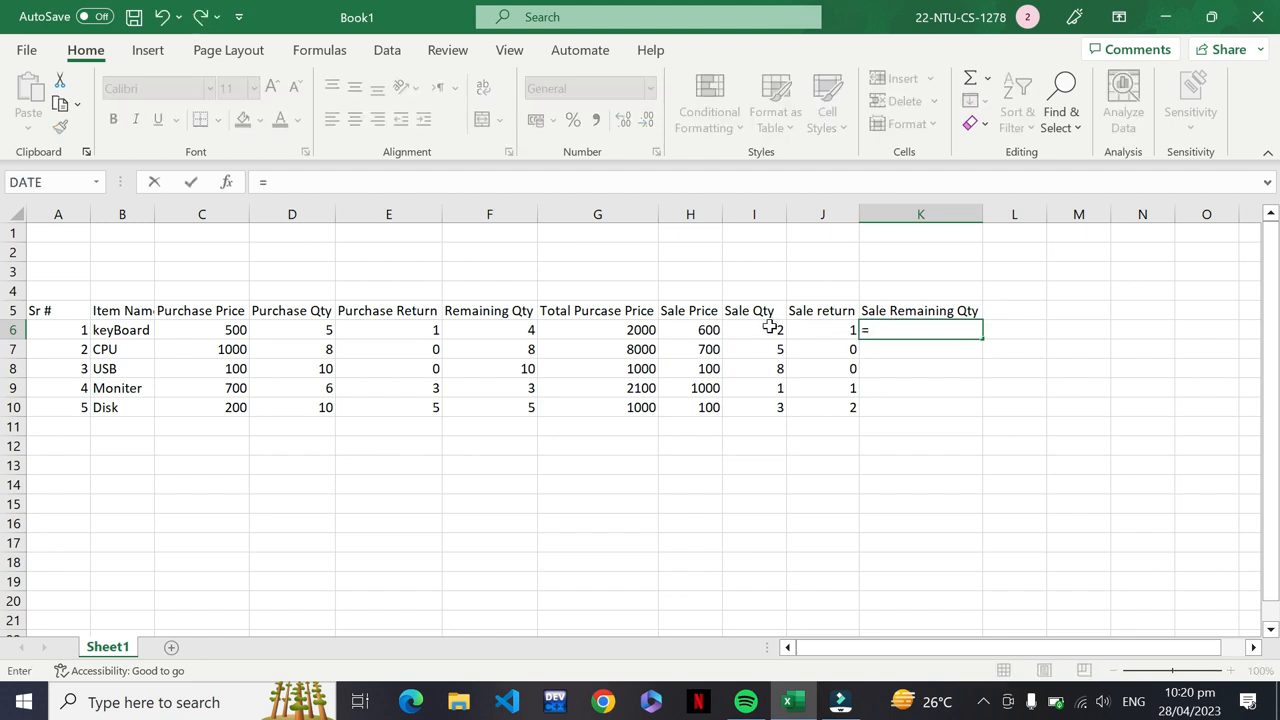
click(770, 328)
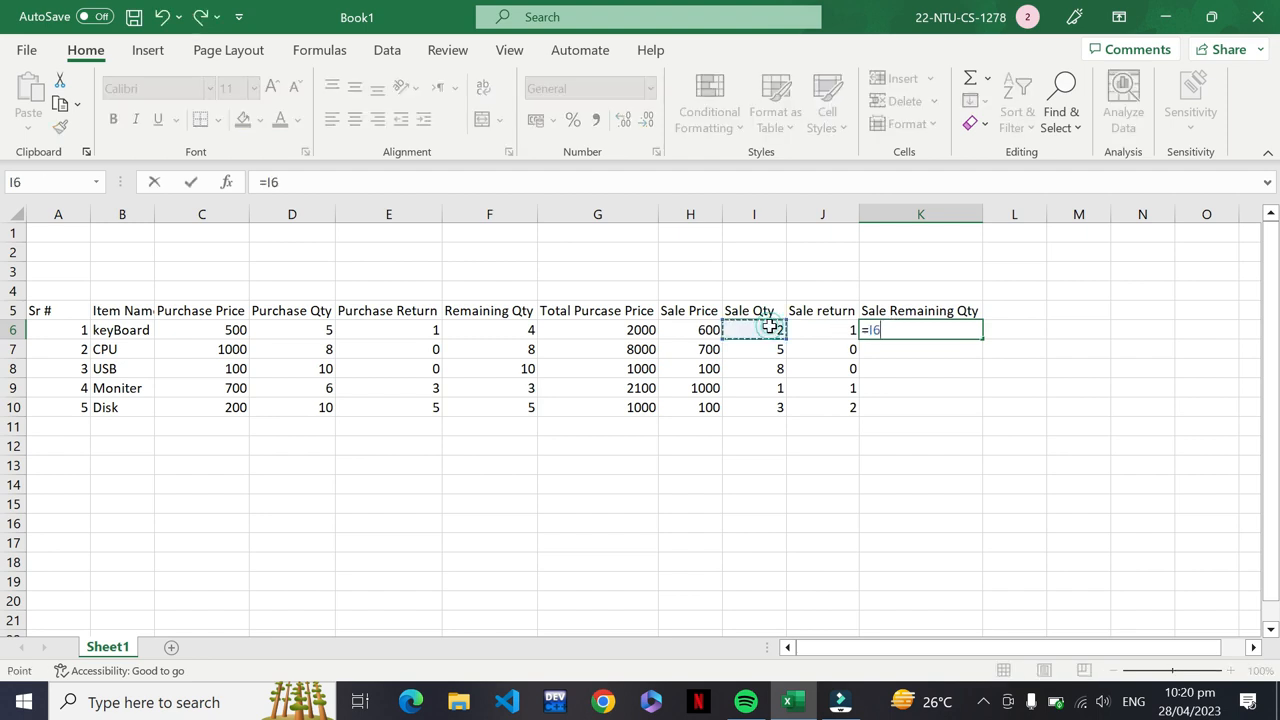
text(-)
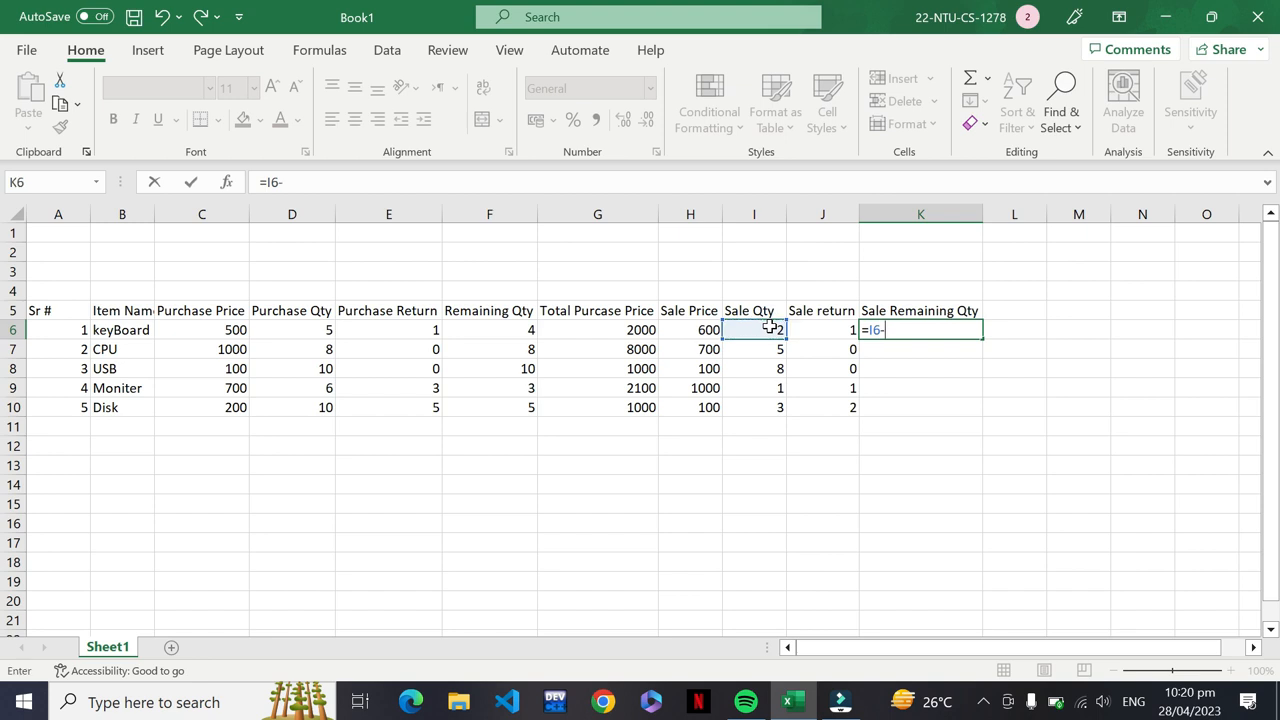
click(821, 326)
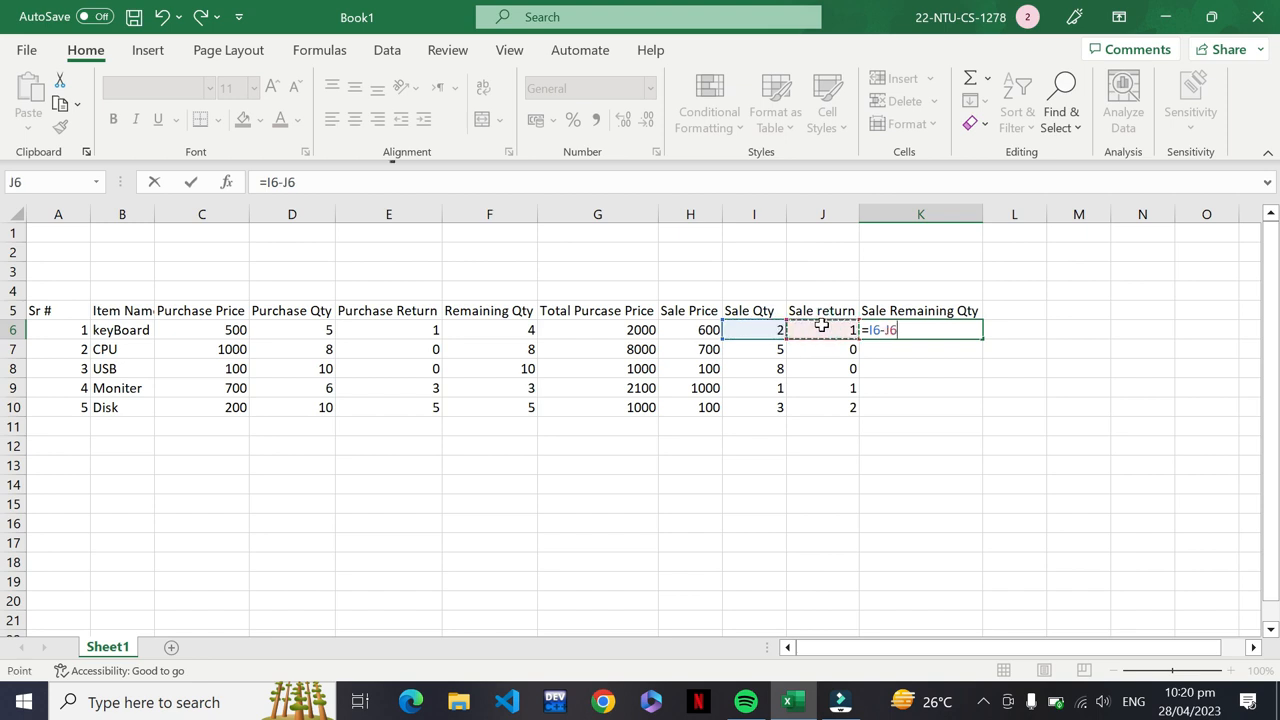
key(Return)
click(912, 327)
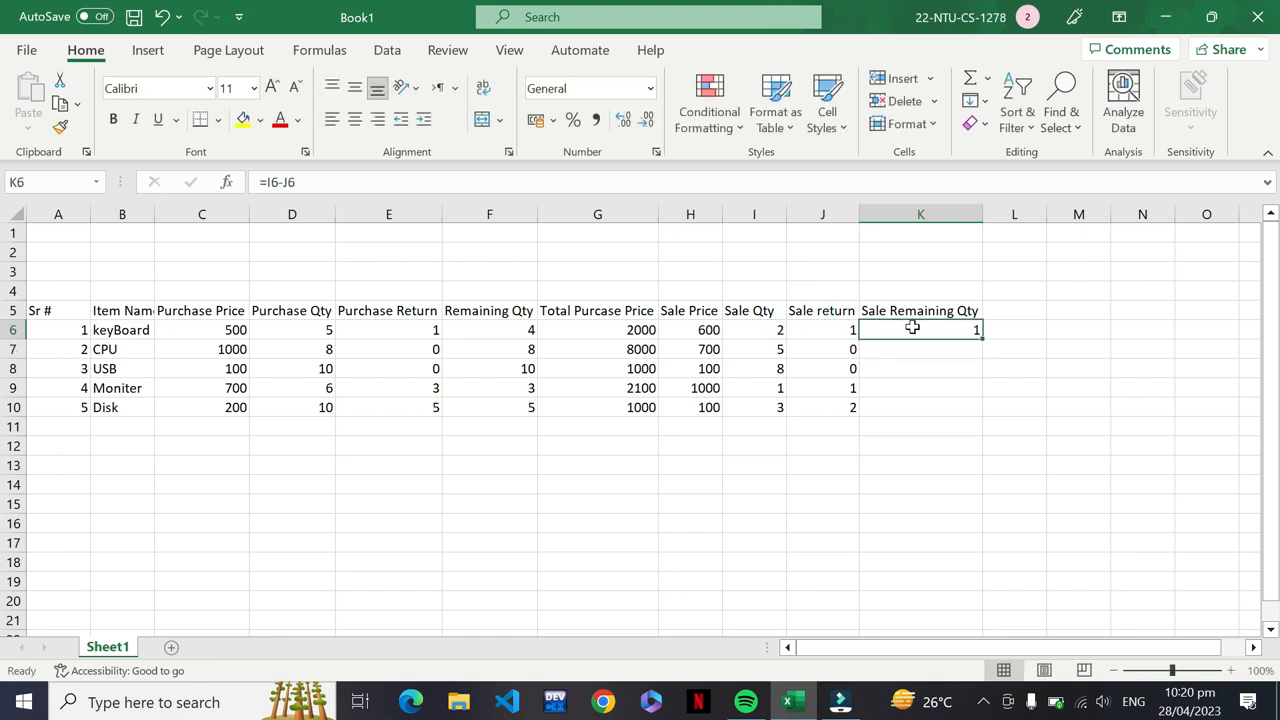
Fill the Sale Remaining Qty formula from K6 down to K10 for the other four items
click(750, 330)
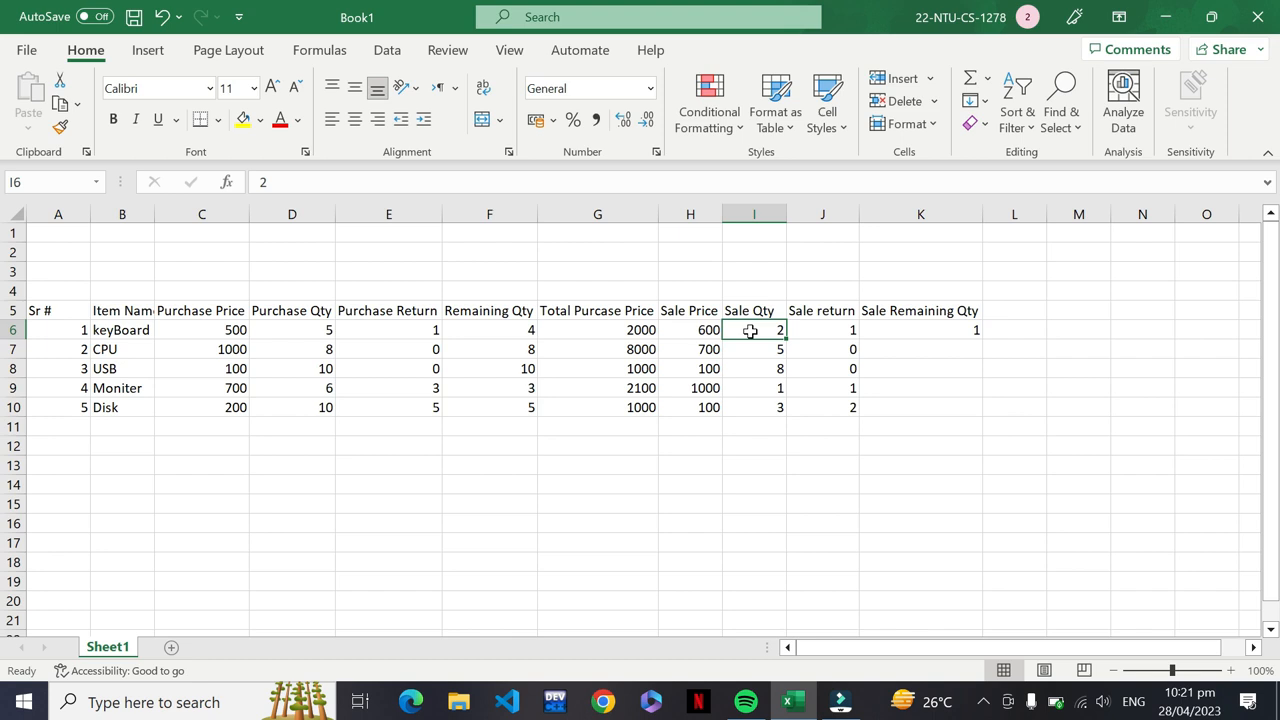
mouse_move(750, 330)
mouse_down()
mouse_move(763, 366)
mouse_move(767, 330)
mouse_up()
click(925, 329)
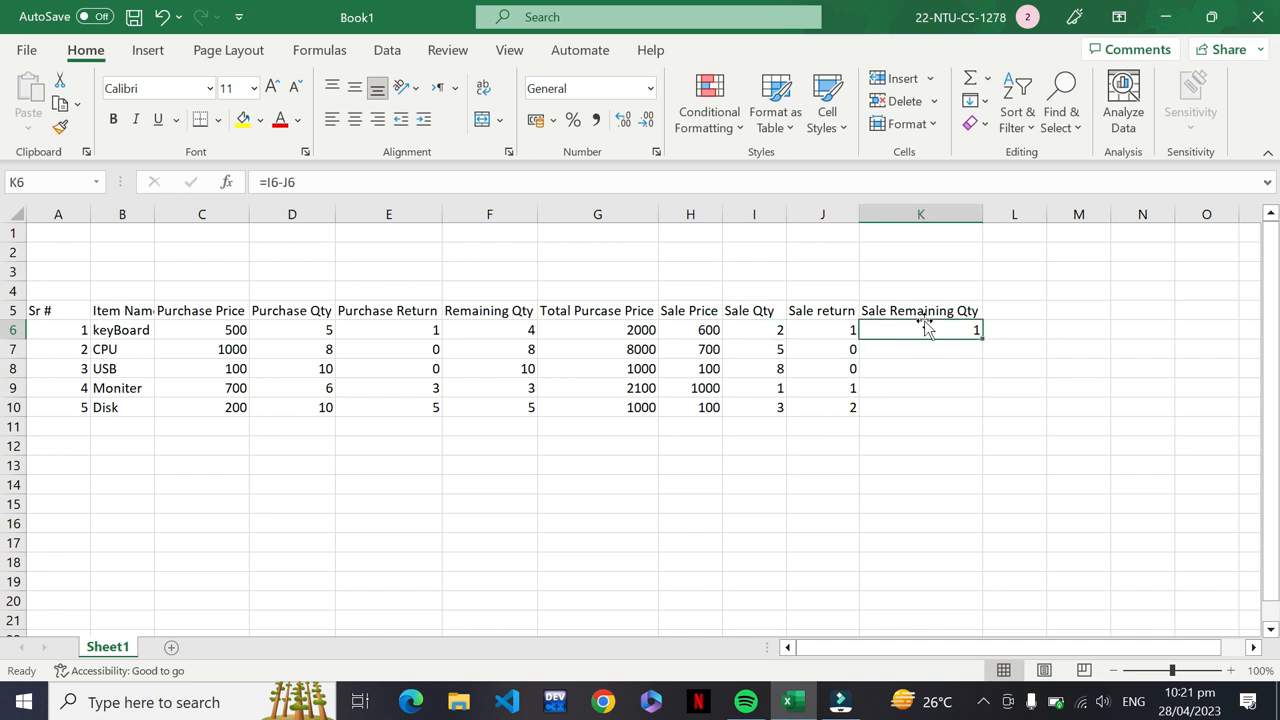
drag(977, 336, 976, 413)
Add the column header "Total Sale price" in L5, following the pattern of the Total Purcase Price column
click(1001, 313)
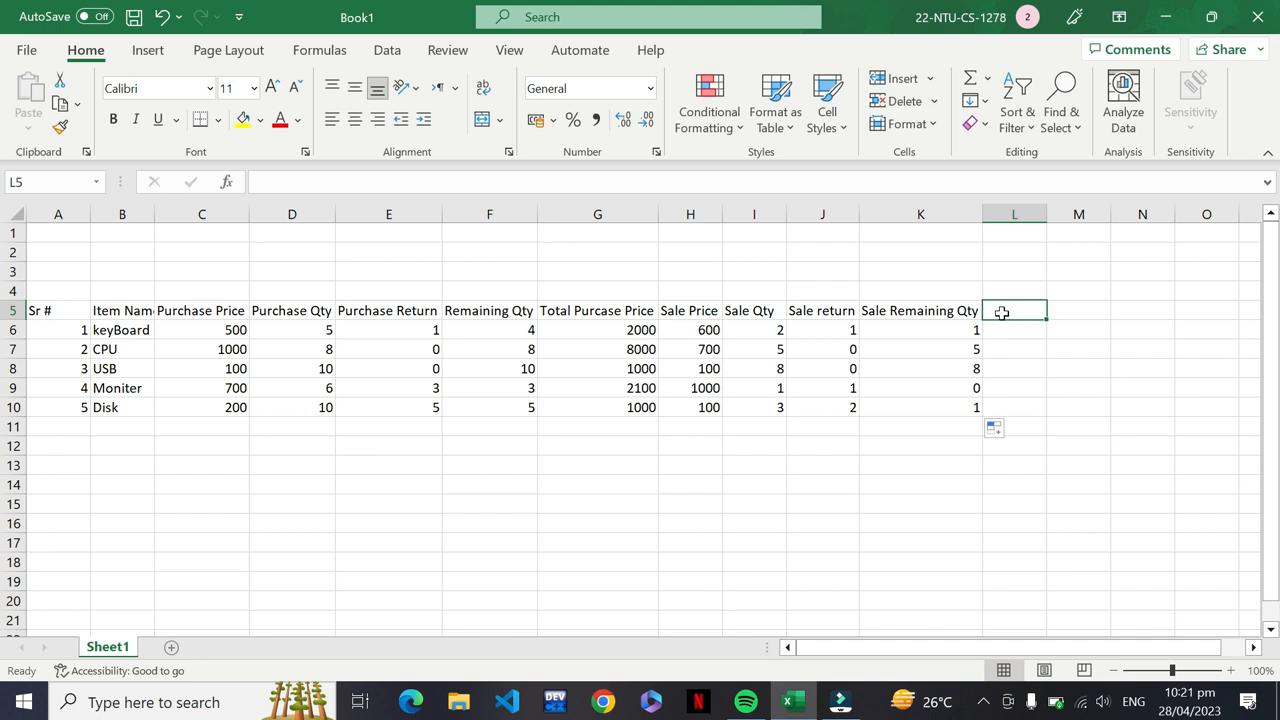
click(466, 318)
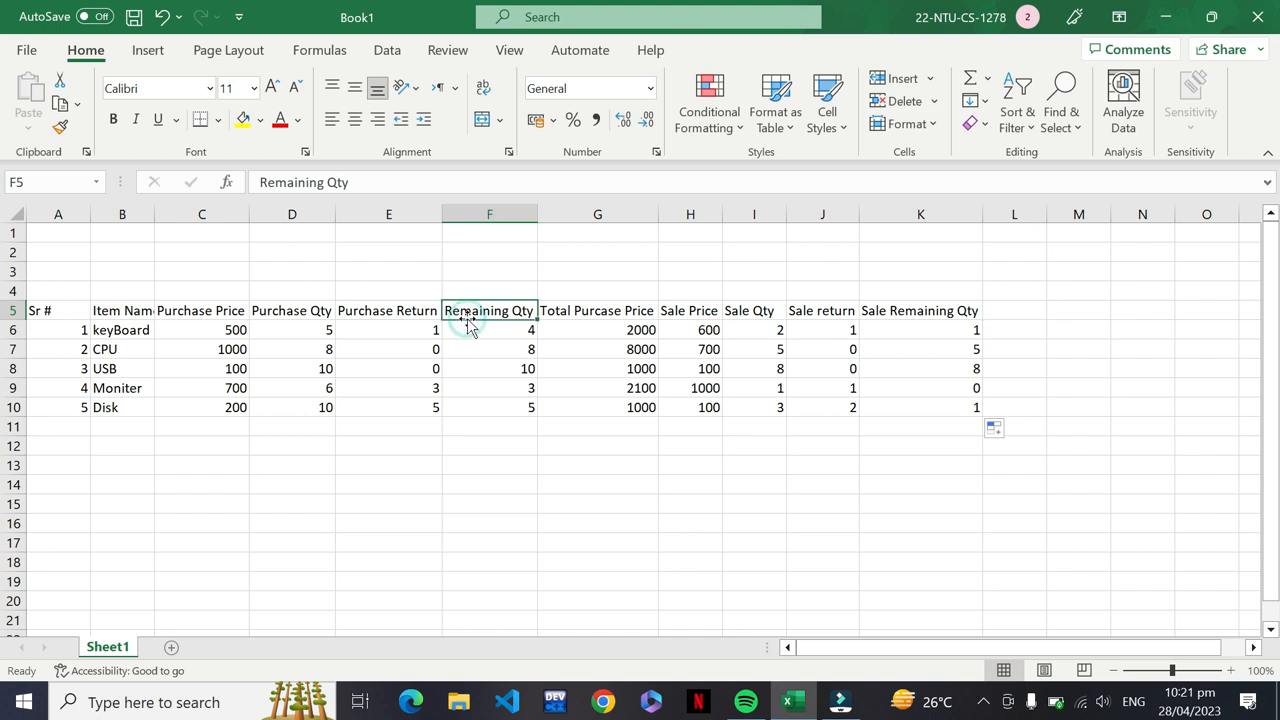
click(584, 310)
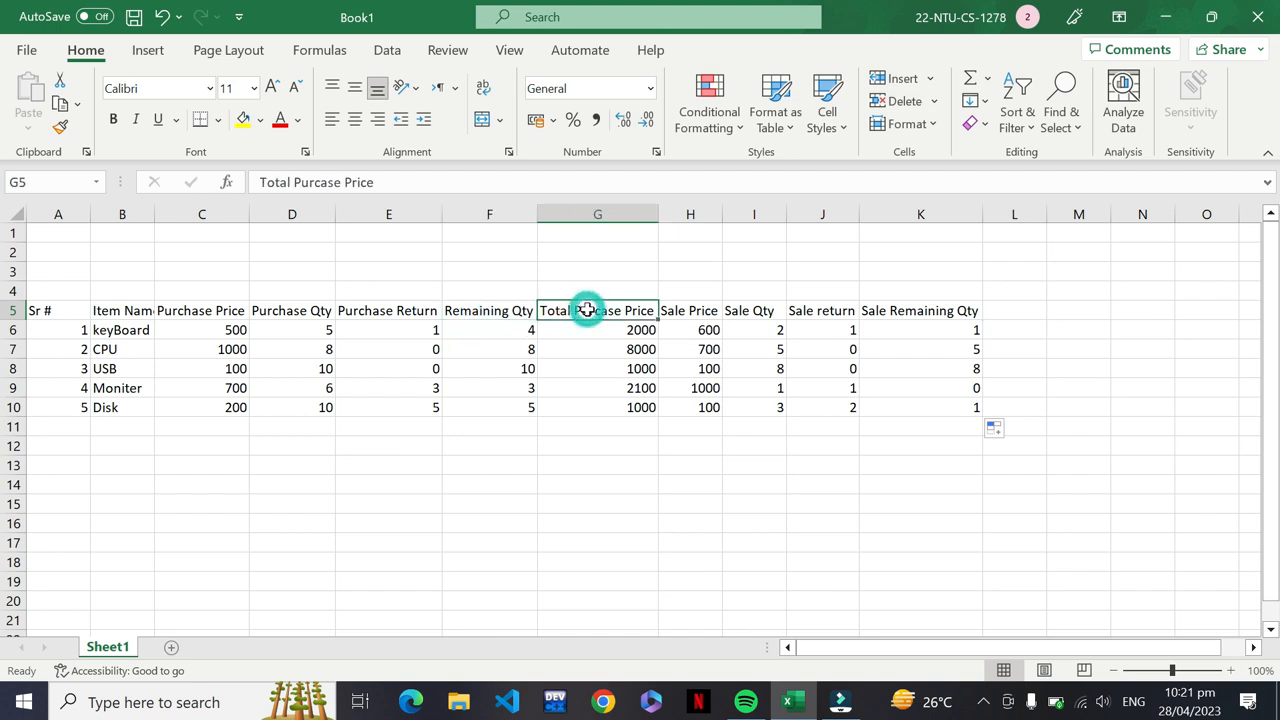
click(1019, 313)
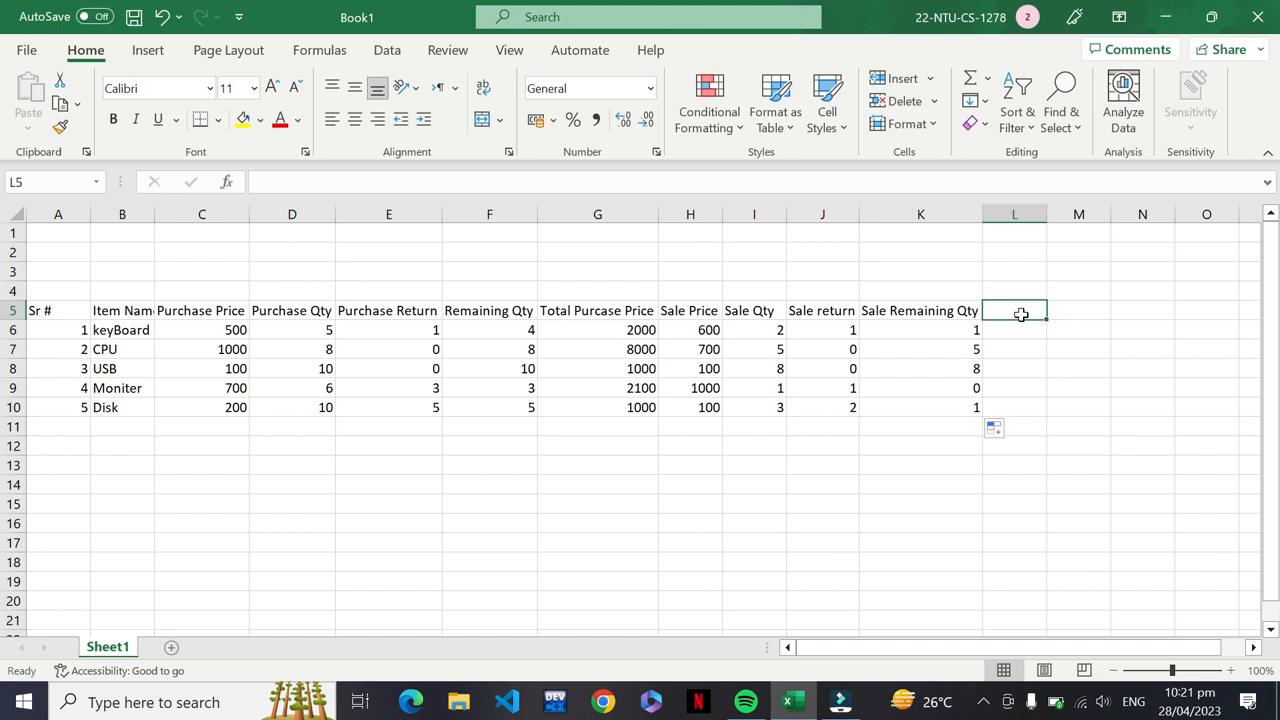
text(Total)
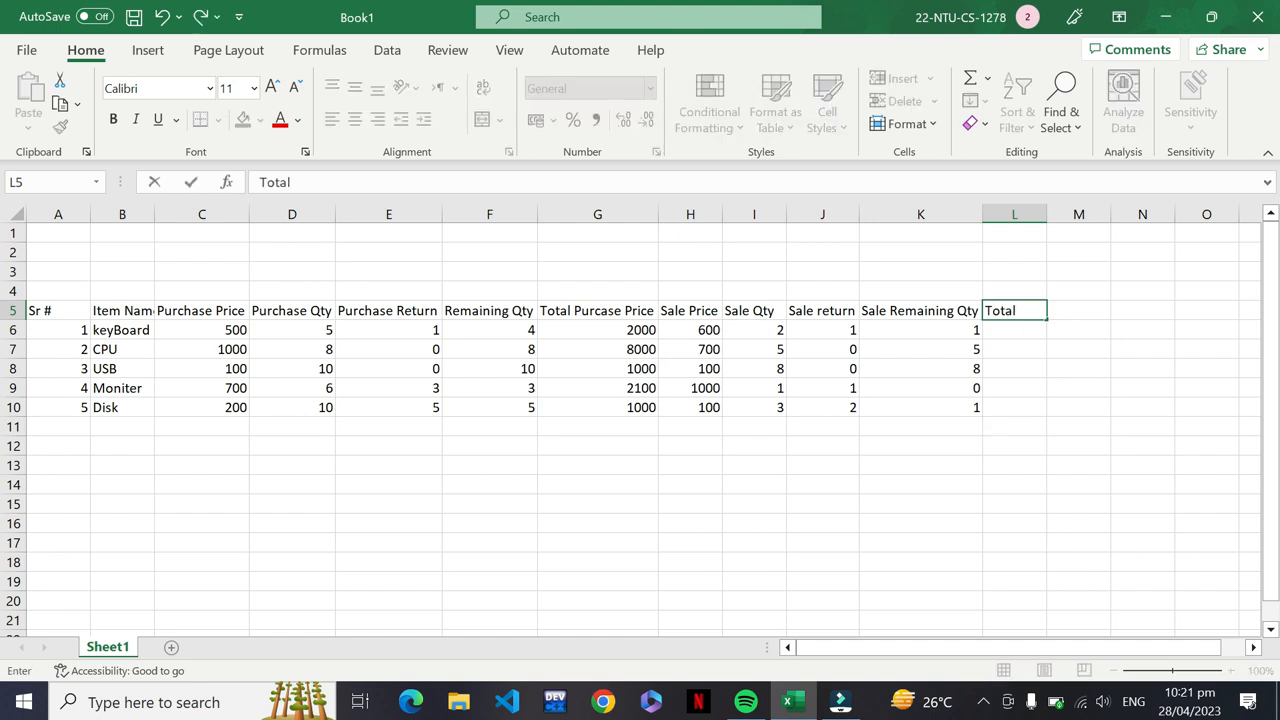
text( Sale price)
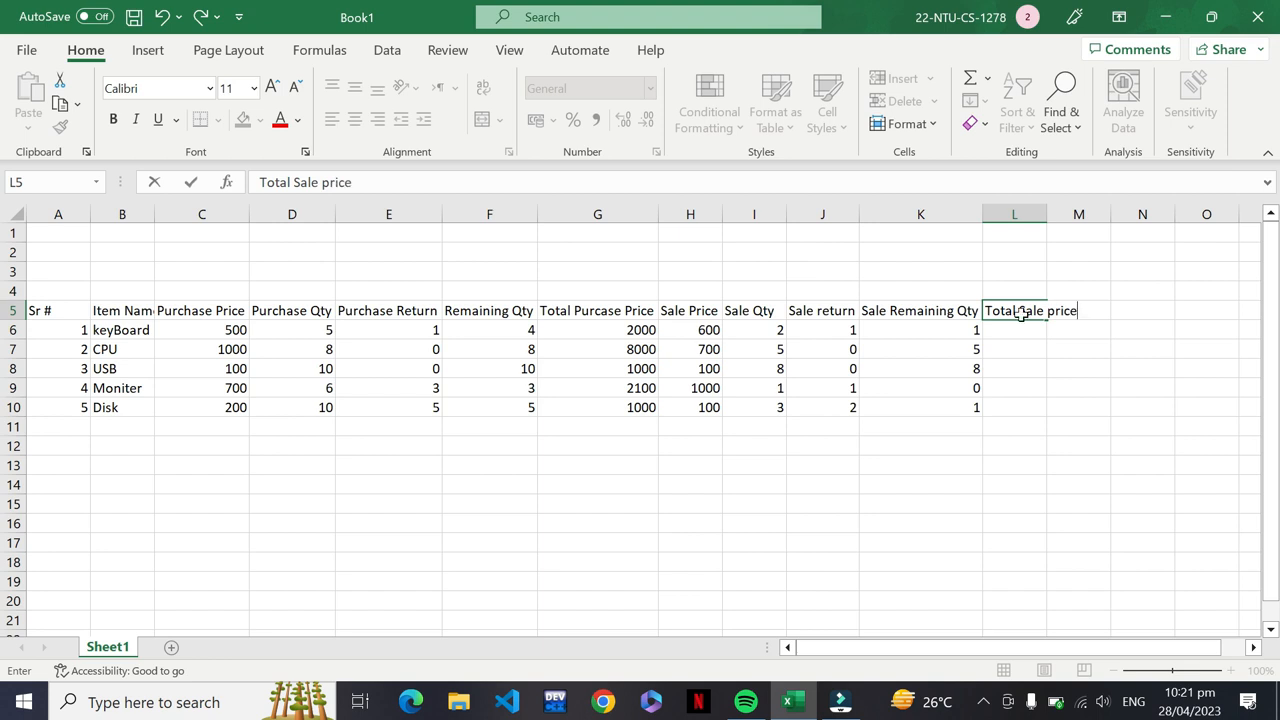
key(Return)
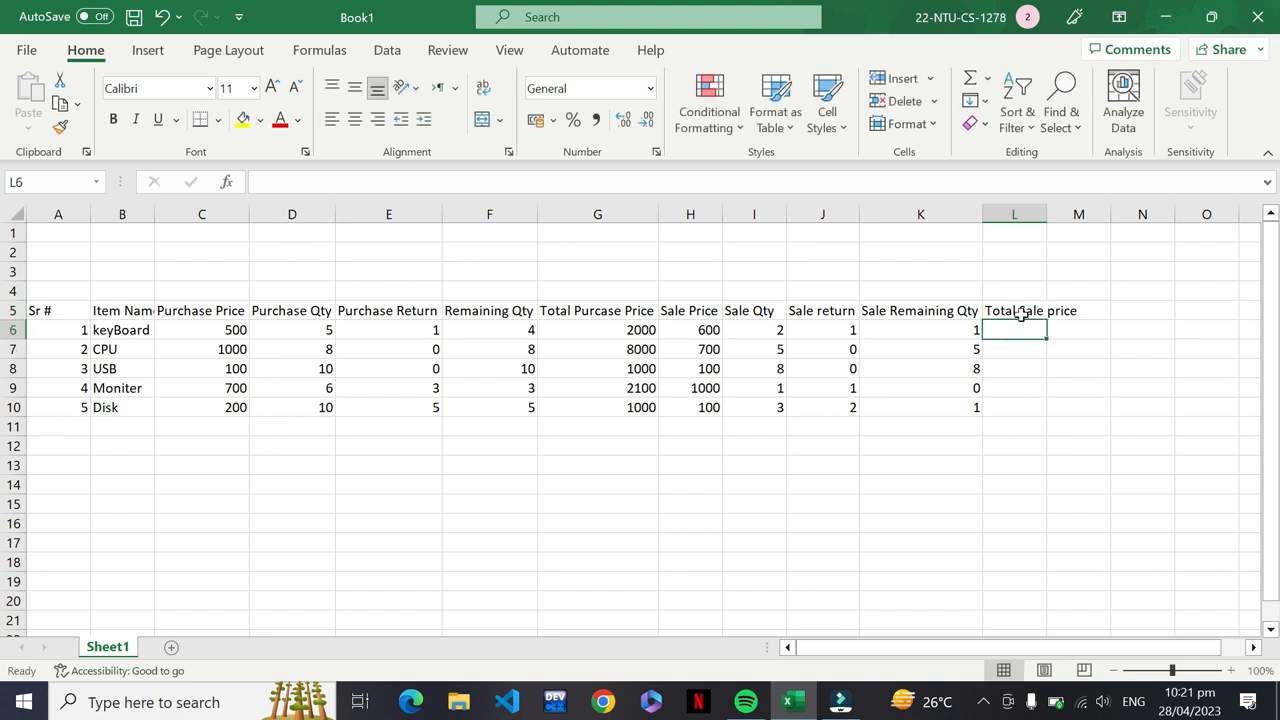
Using the keyboard's total purchase formula in G6 as a model, enter =H6*K6 in L6 to multiply sale price by sale remaining quantity
double_click(632, 330)
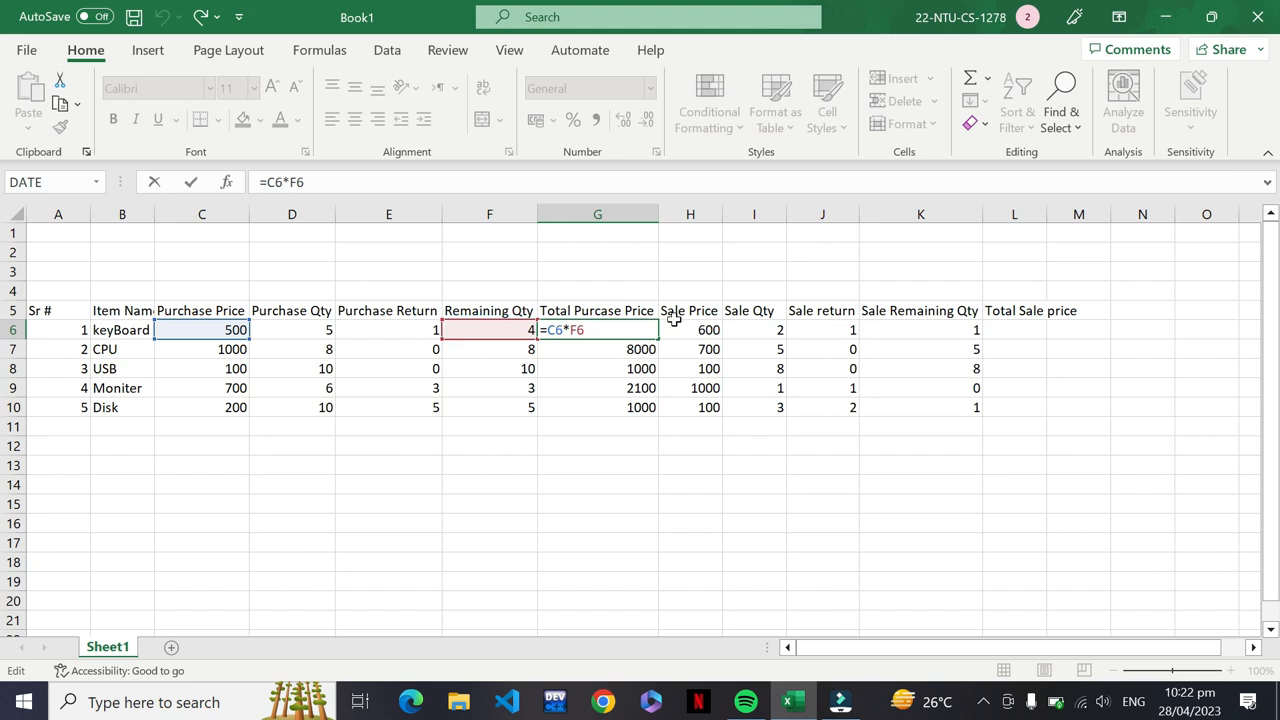
key(Return)
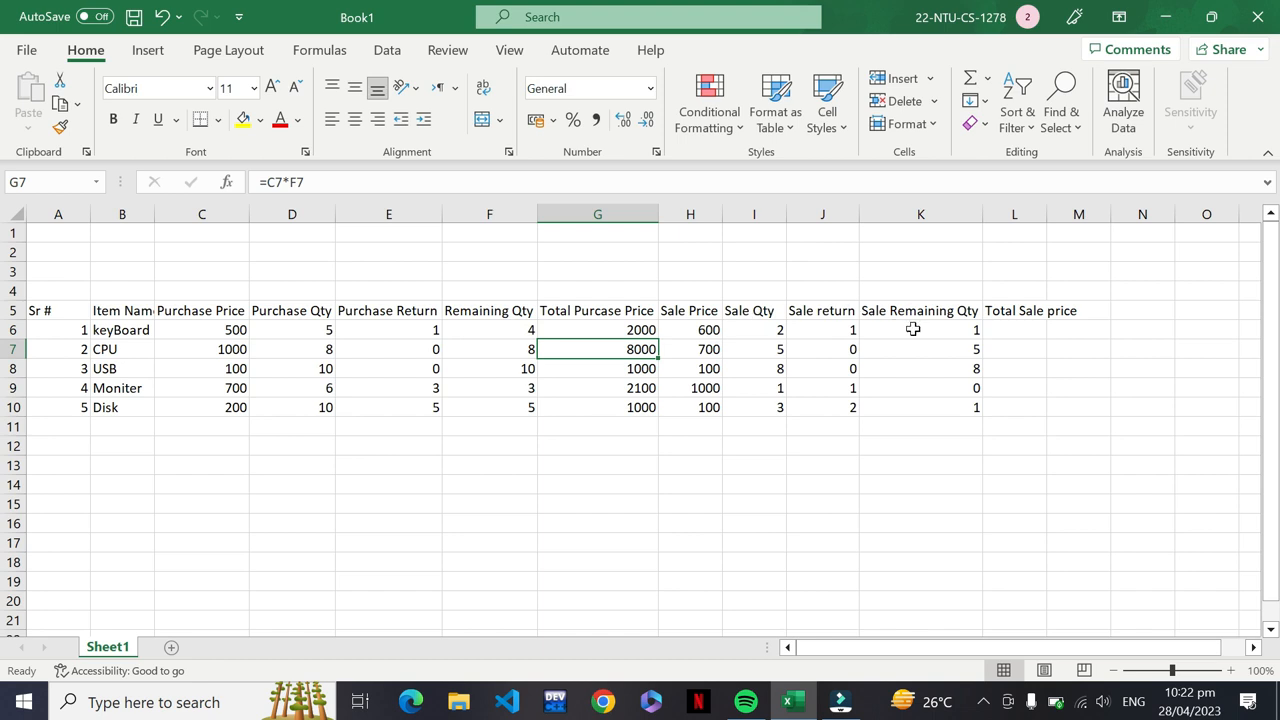
click(1002, 329)
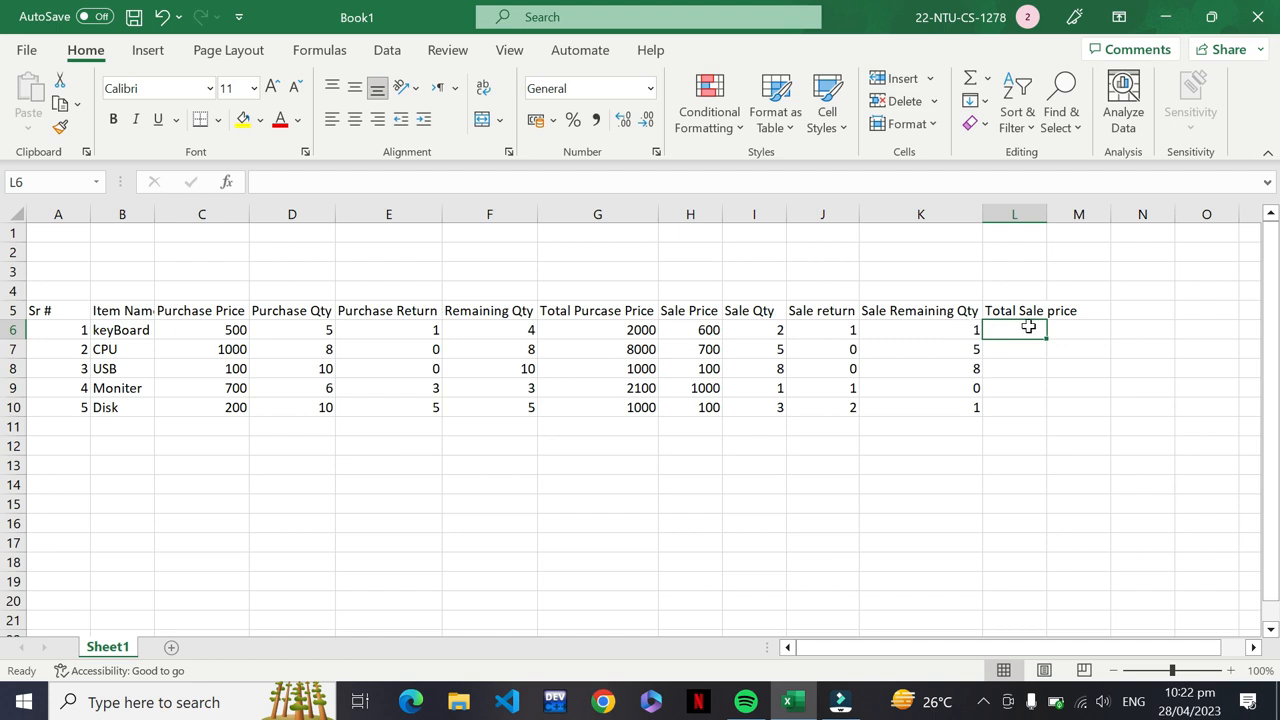
text(=)
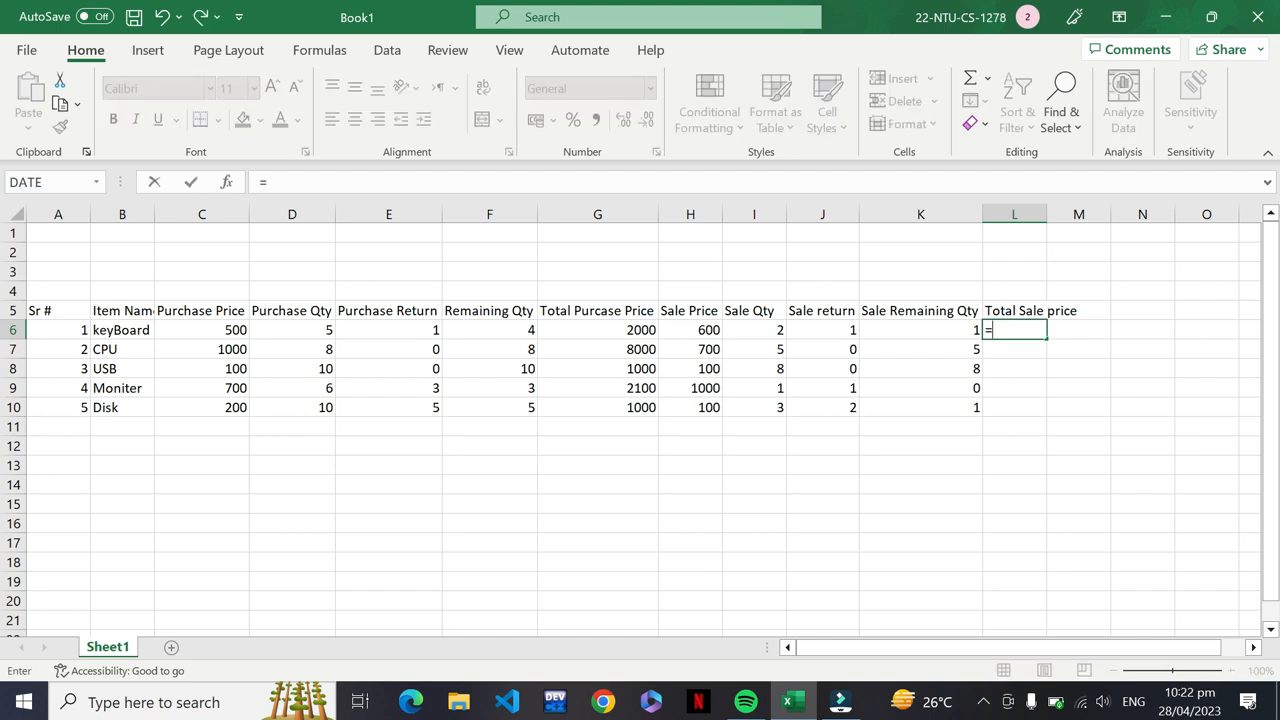
click(710, 333)
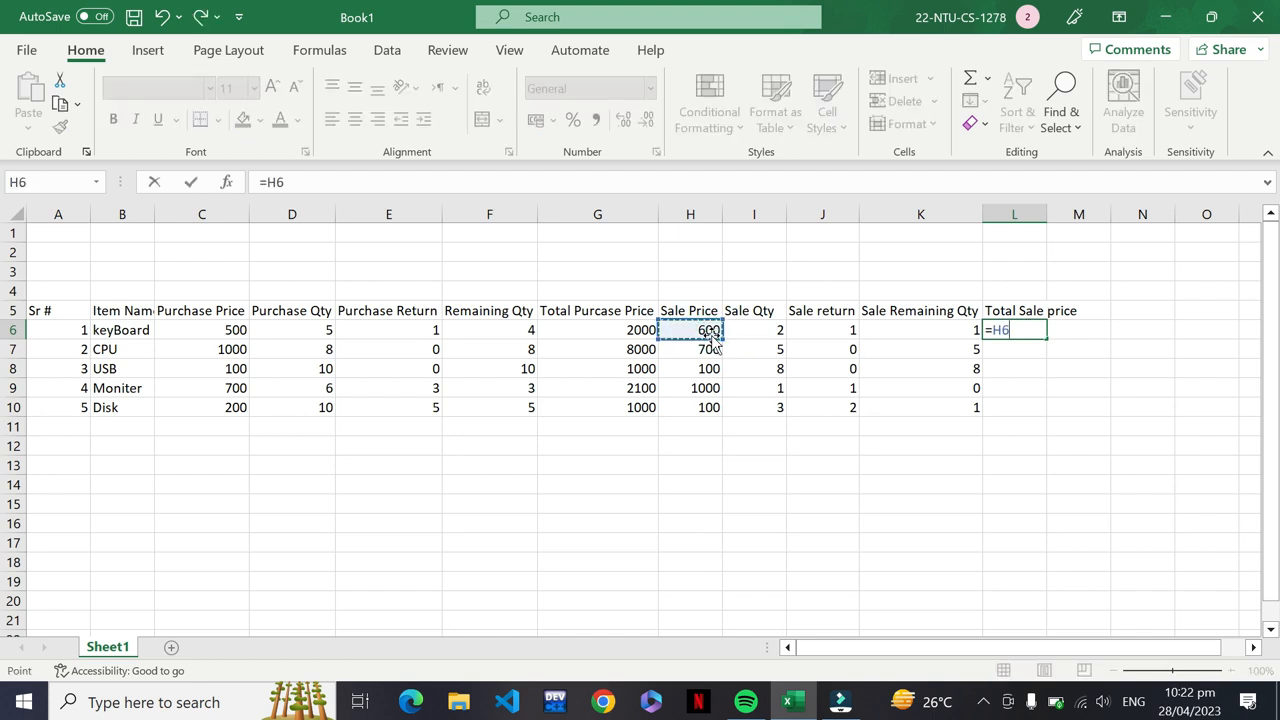
text(*)
click(958, 332)
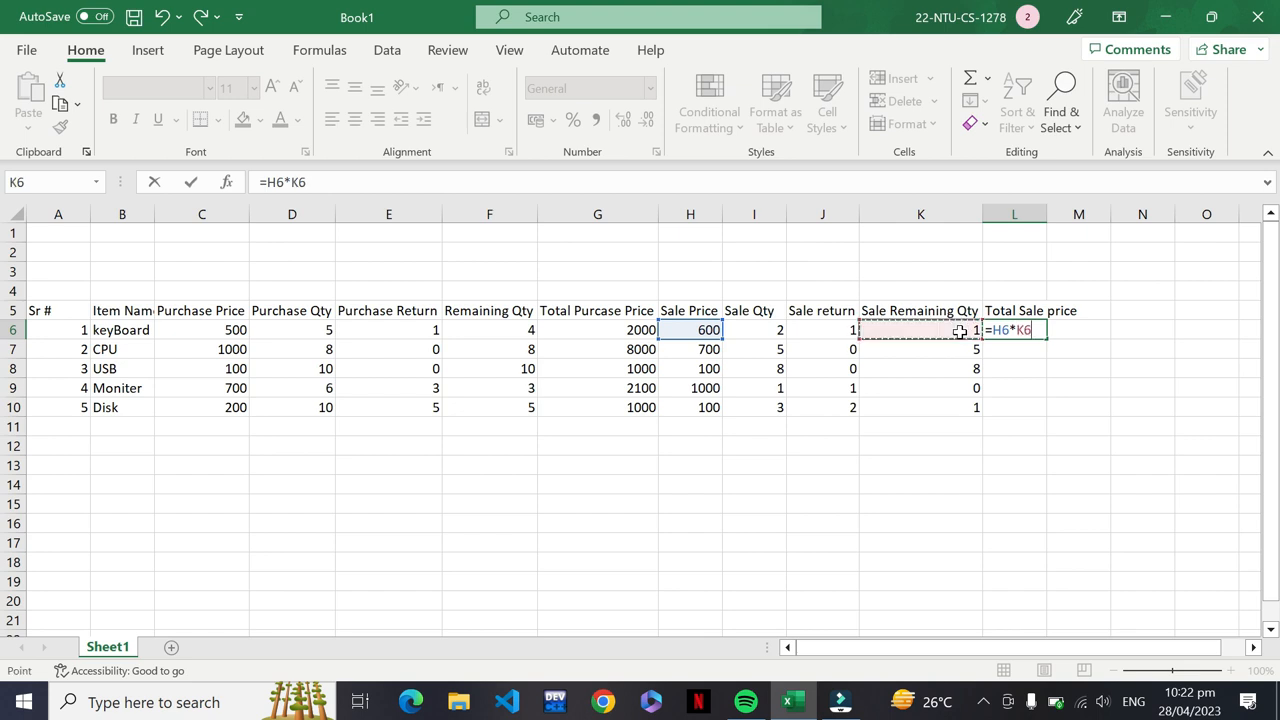
key(Return)
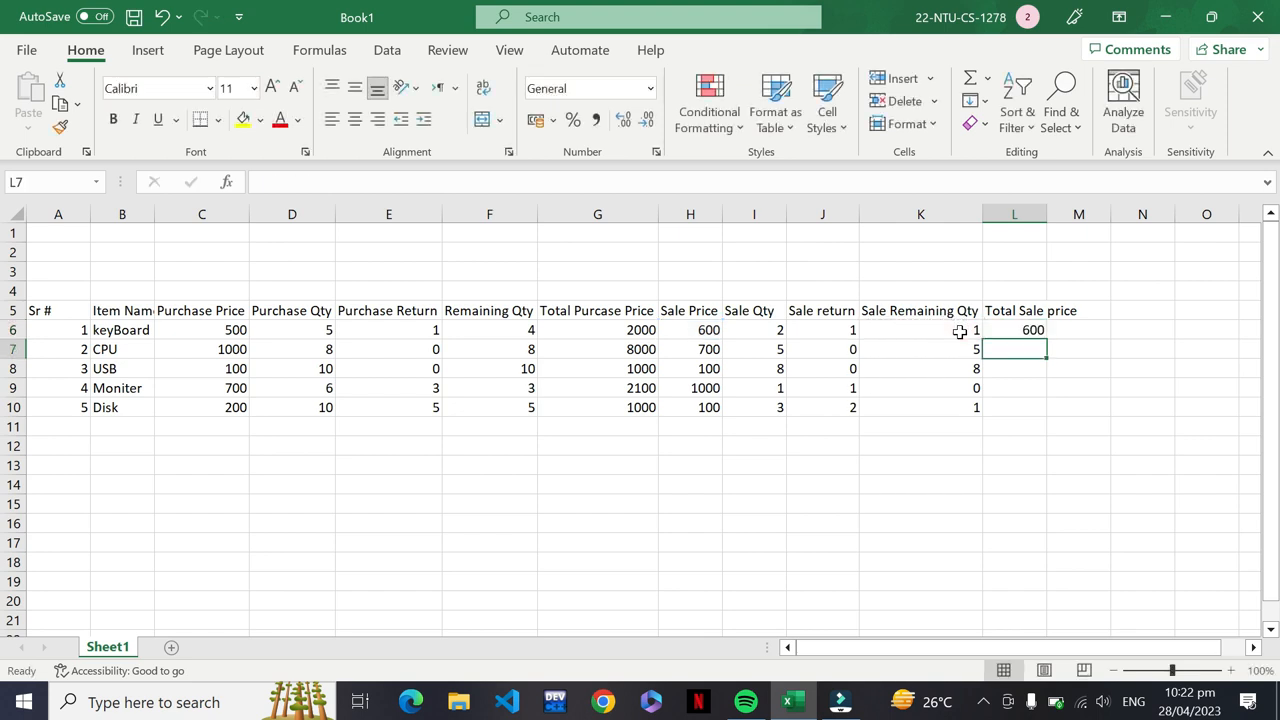
Fill the Total Sale price formula from L6 down to L10 for the other four items
click(1001, 326)
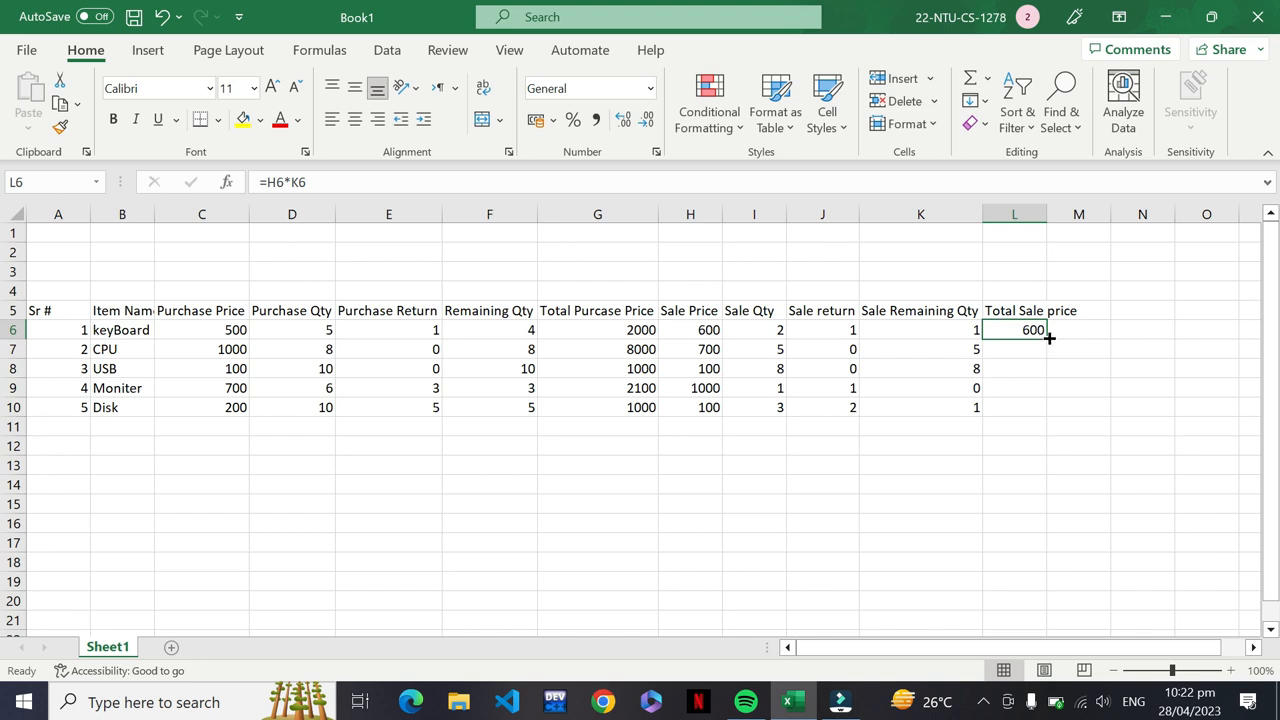
drag(1046, 338, 1048, 416)
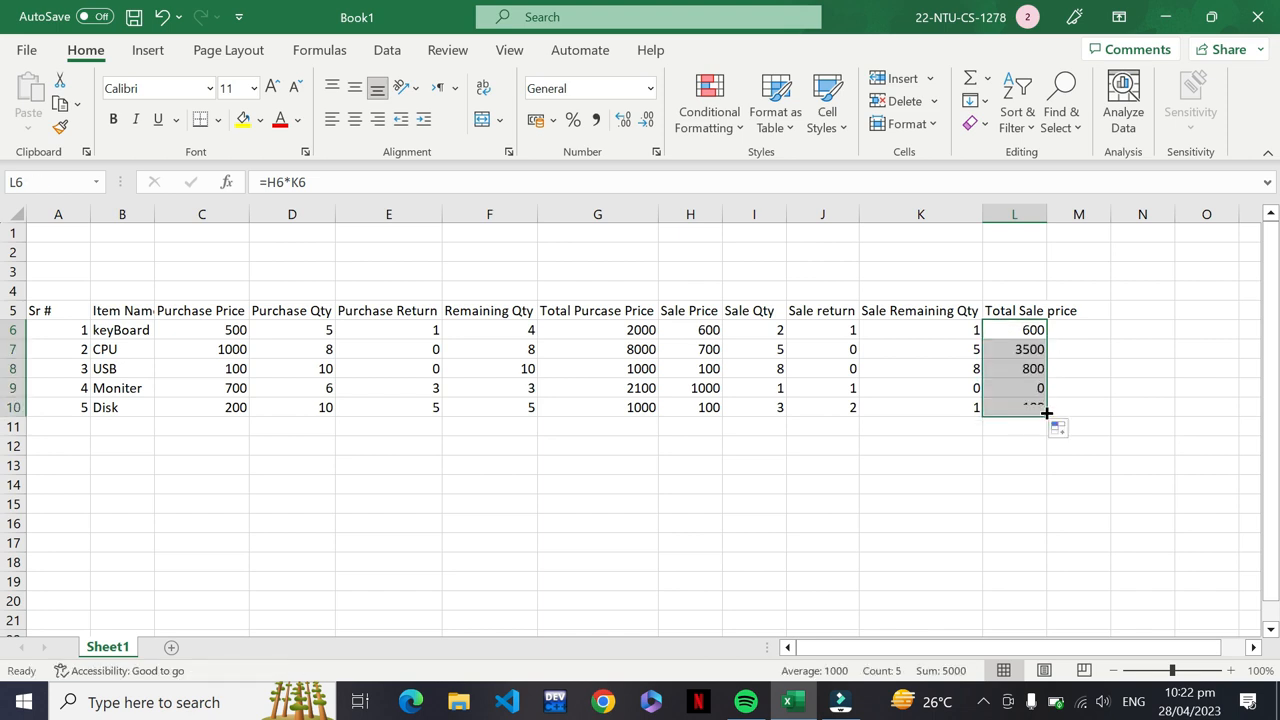
click(1059, 327)
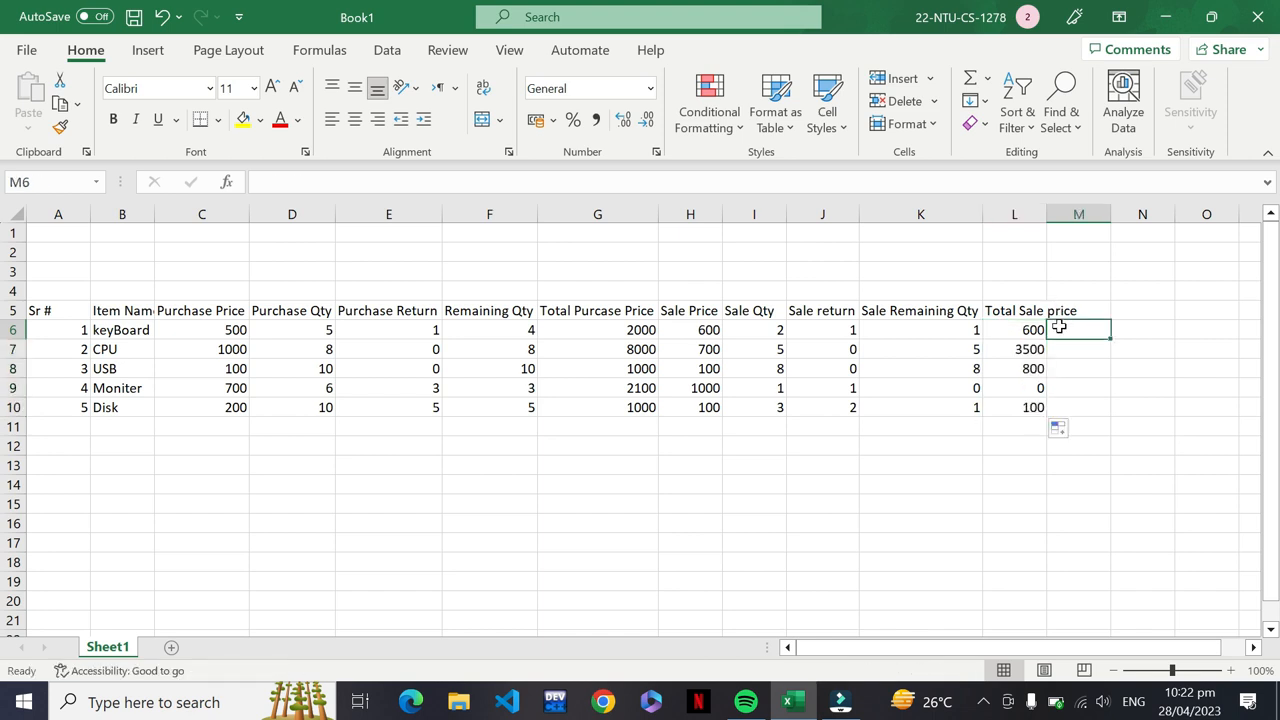
Add the column header "Profit & Loss" in M5 and autofit columns L and M to their contents
click(1083, 311)
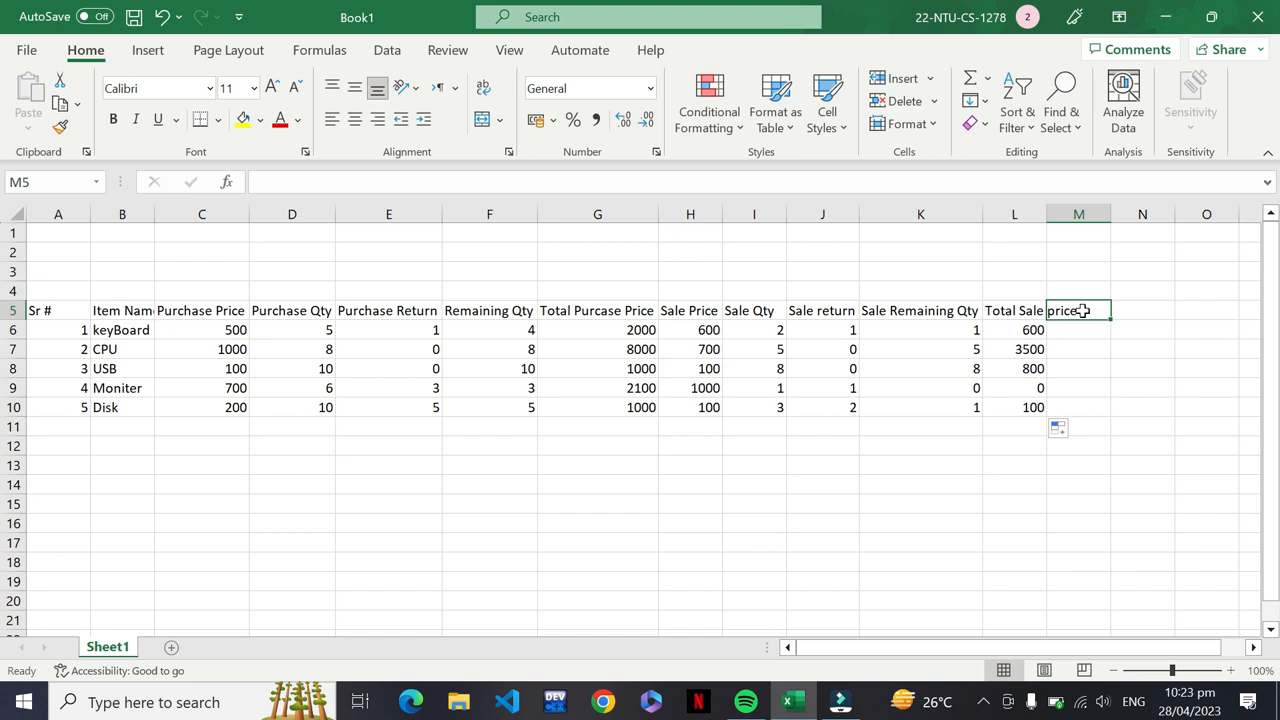
text(Lo)
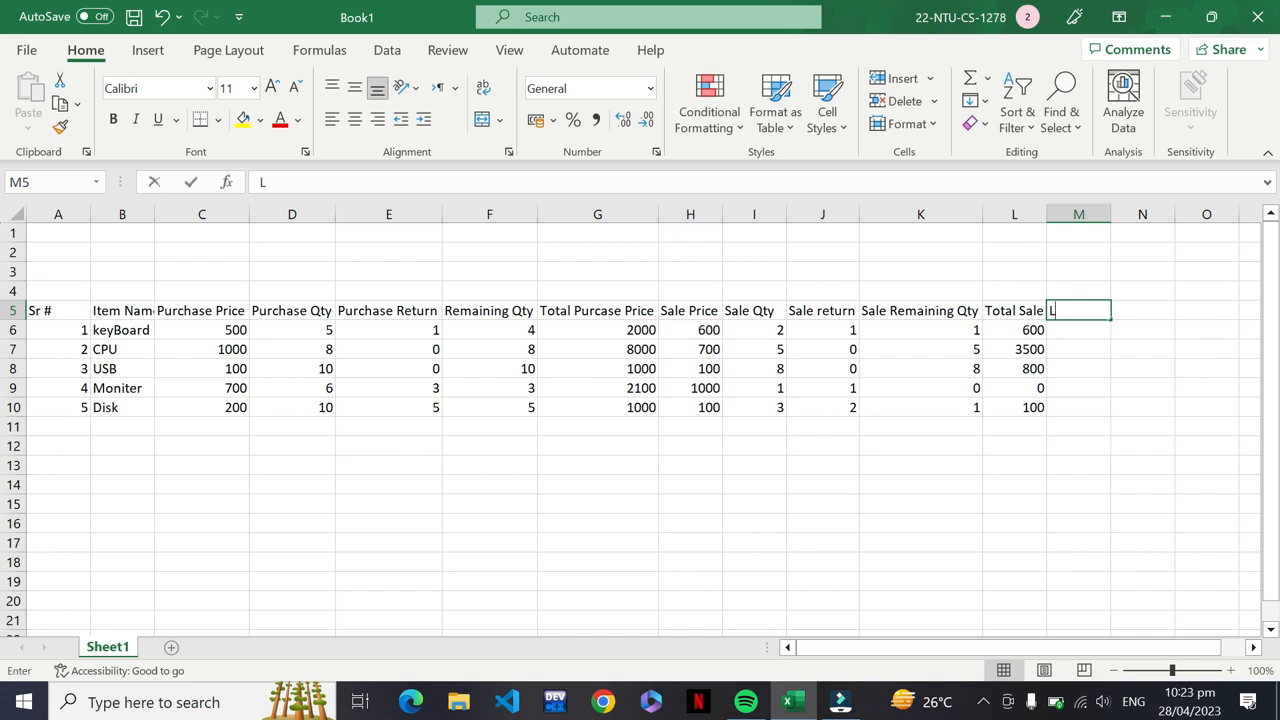
key(BackSpace)
key(BackSpace)
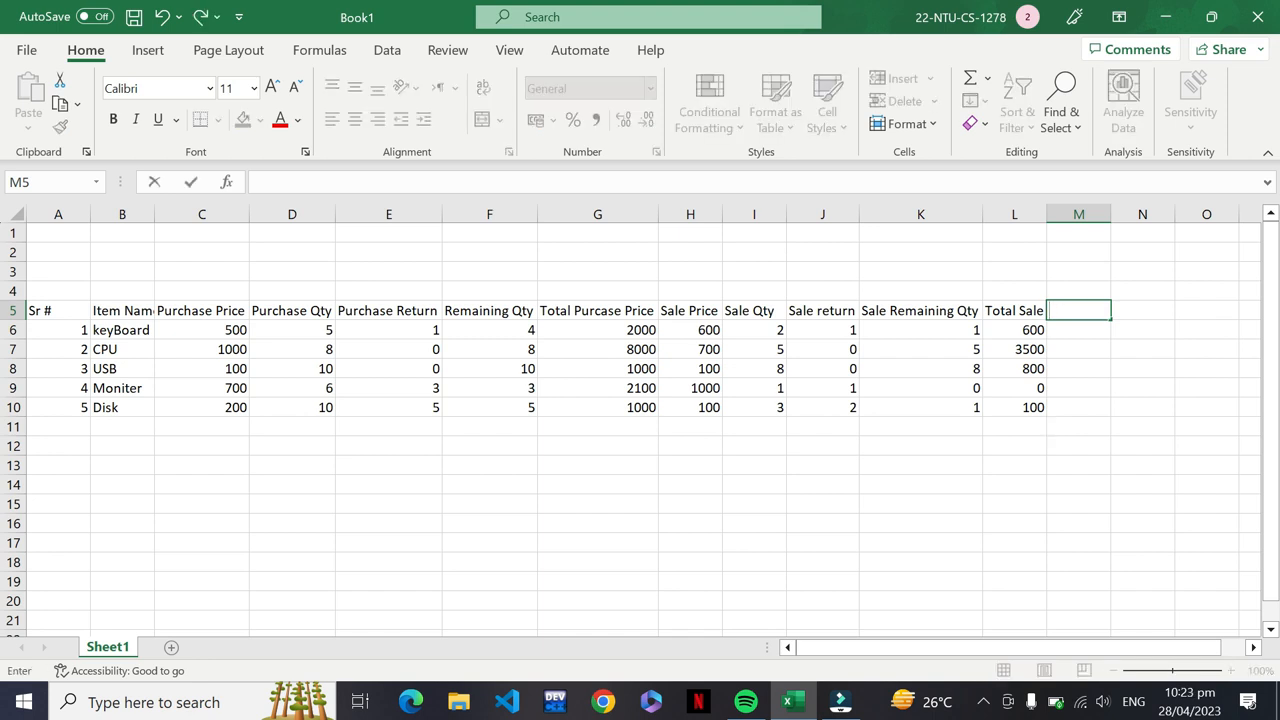
text(Profit & Loss)
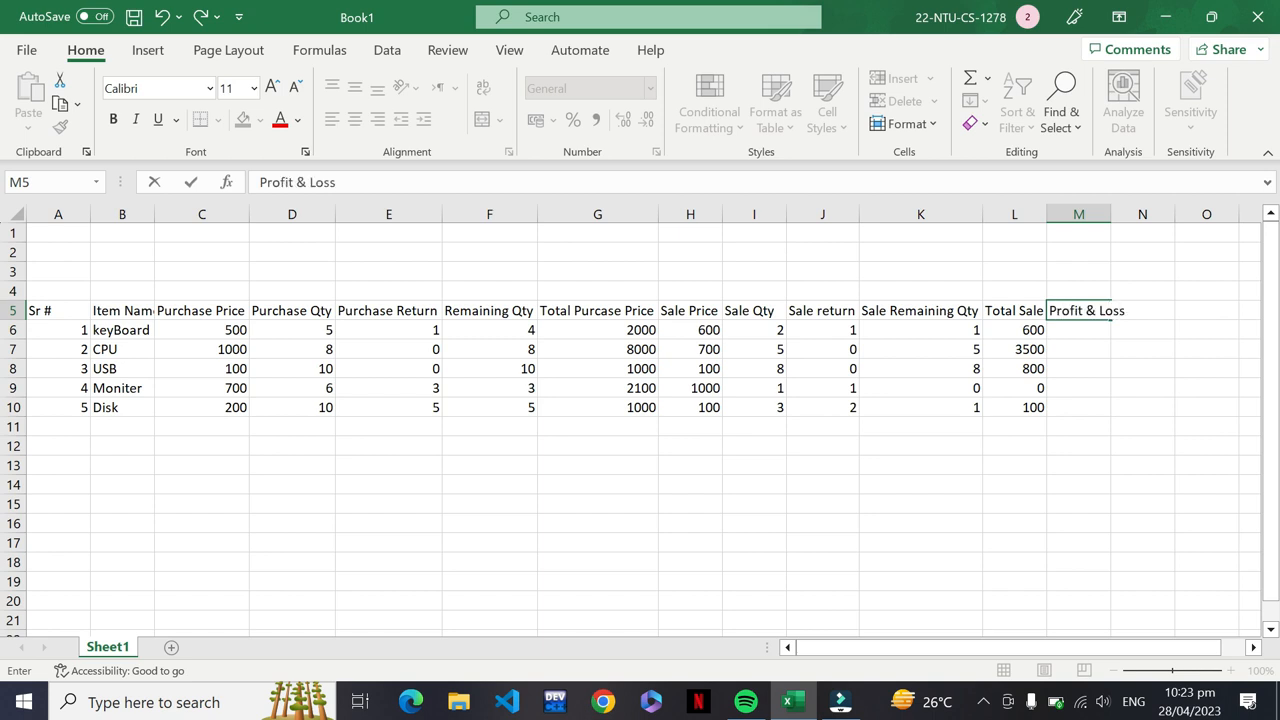
key(Return)
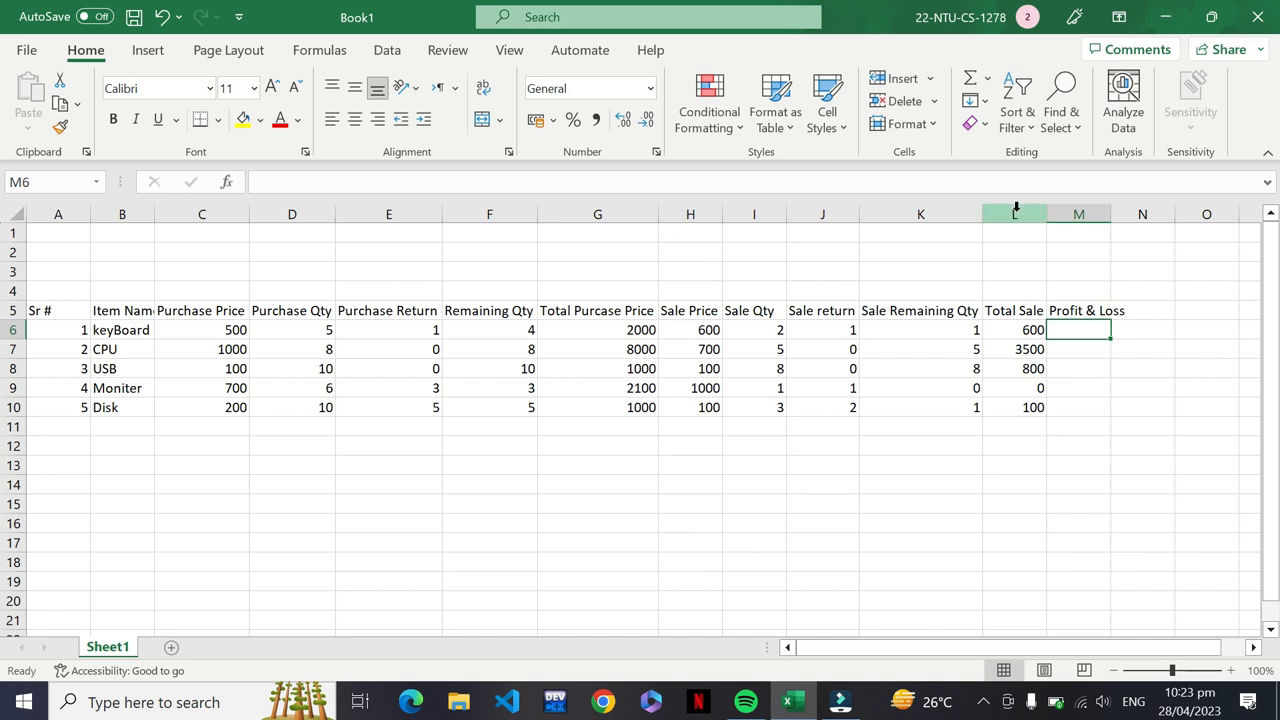
drag(1019, 205, 1088, 200)
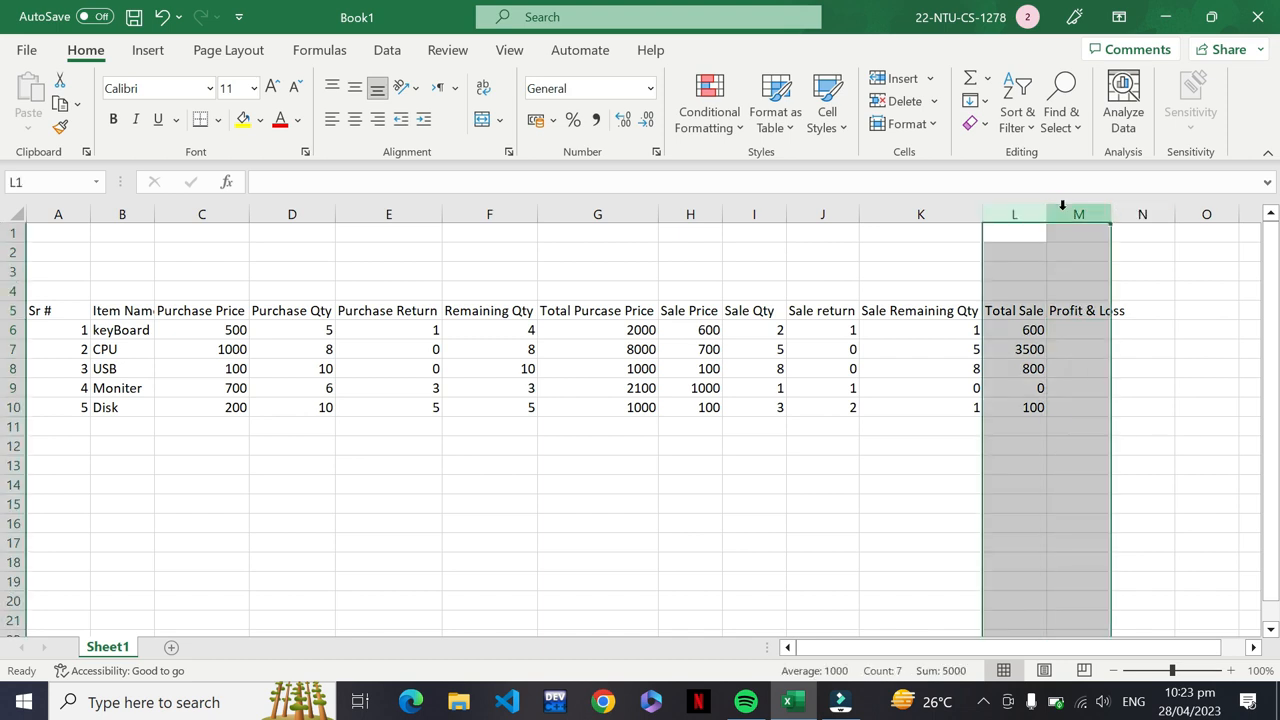
double_click(1045, 214)
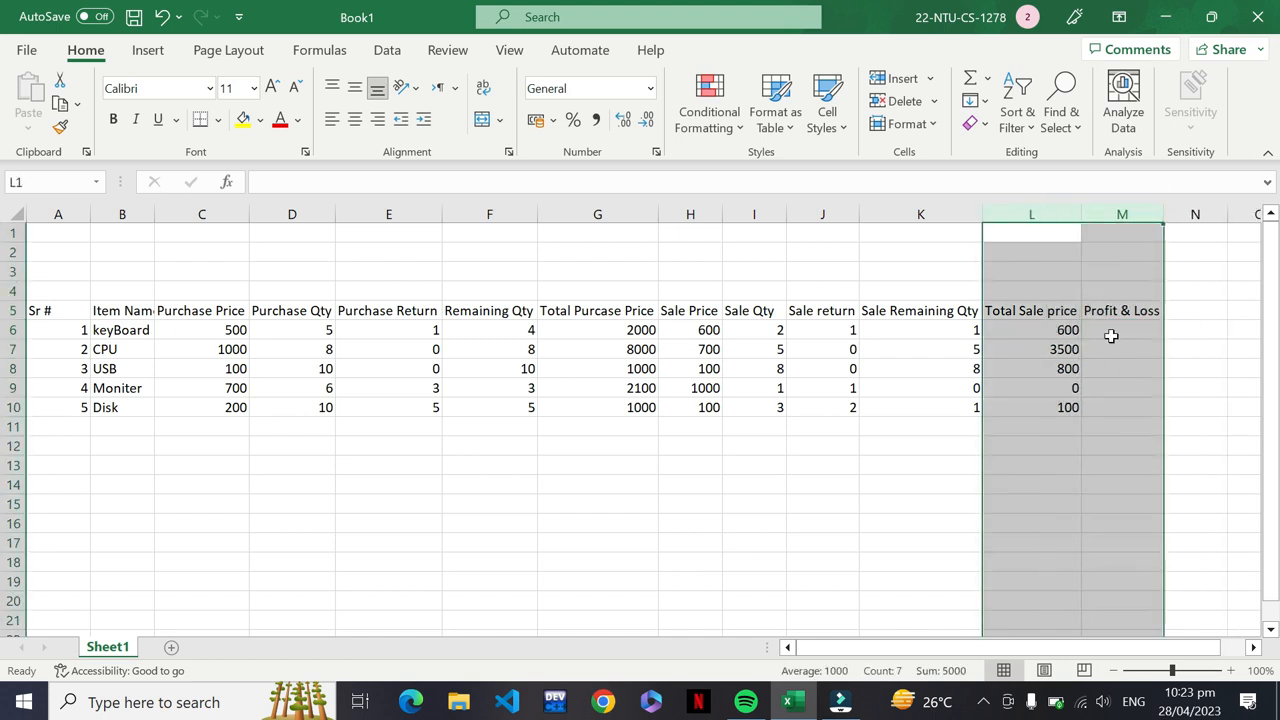
Start an IF formula in M6 with the logical test L6>G6, comparing the keyboard's total sale price with its total purchase price
click(1112, 338)
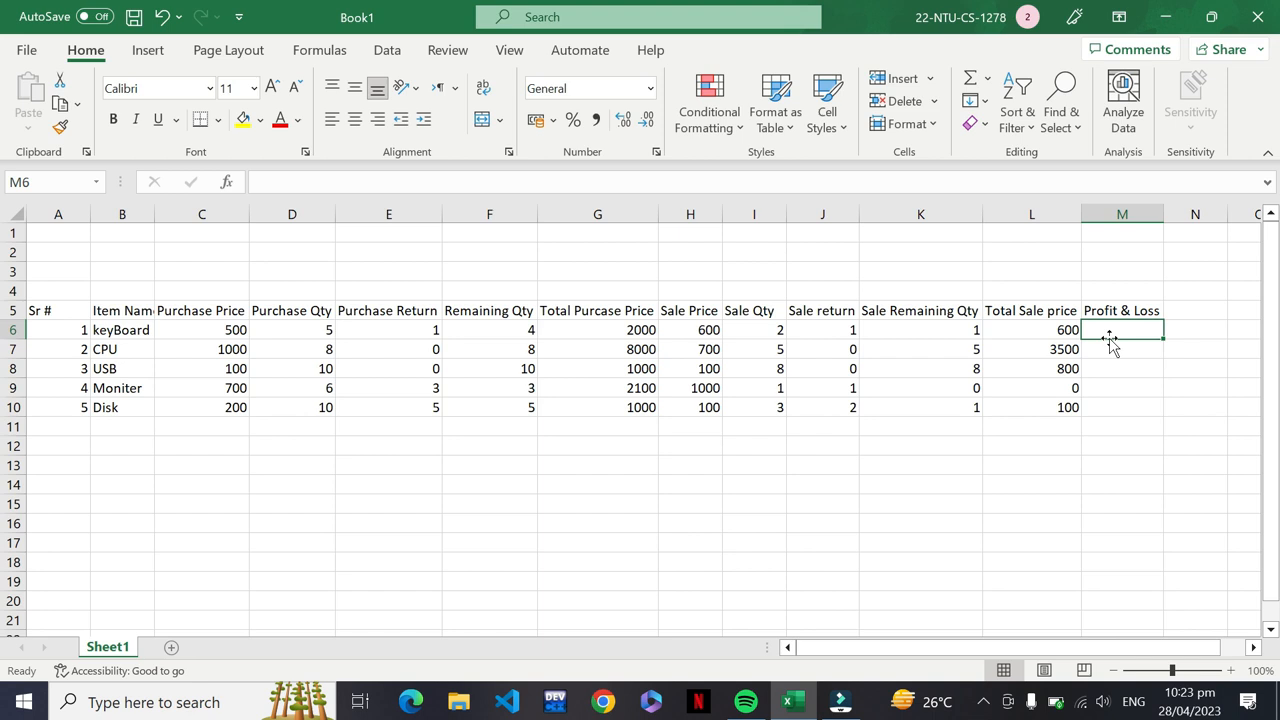
text(=)
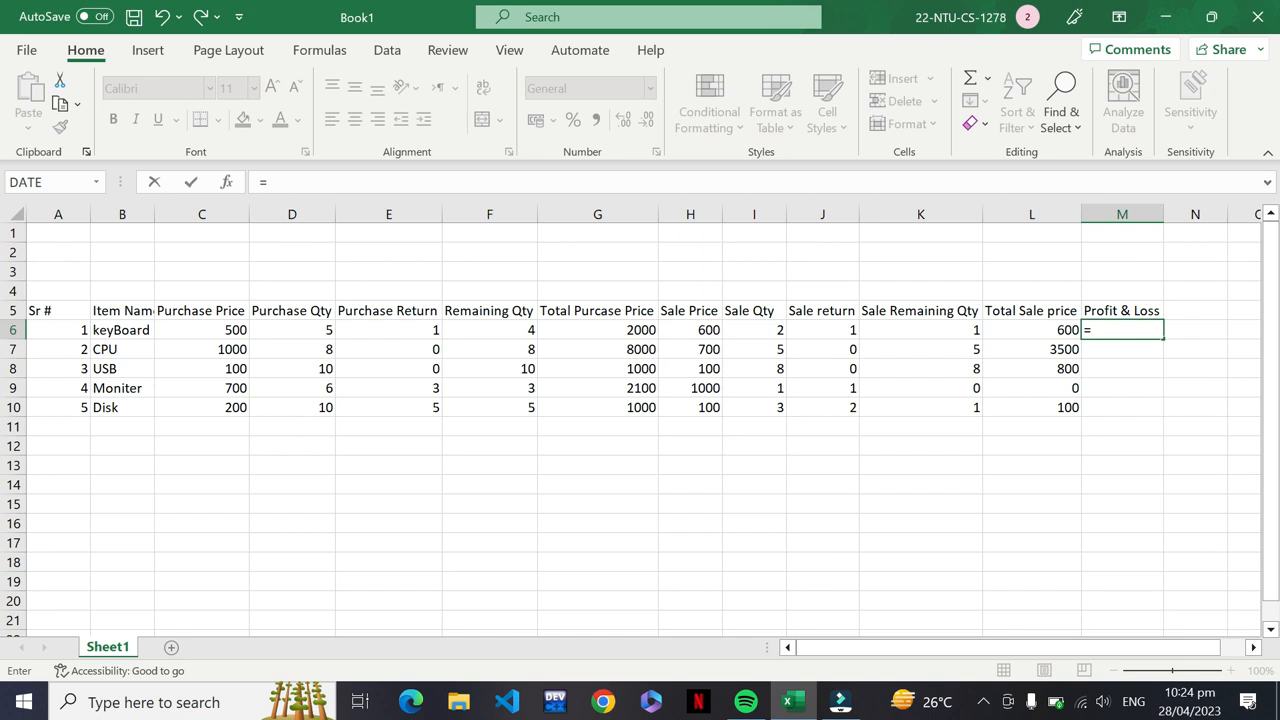
text(if)
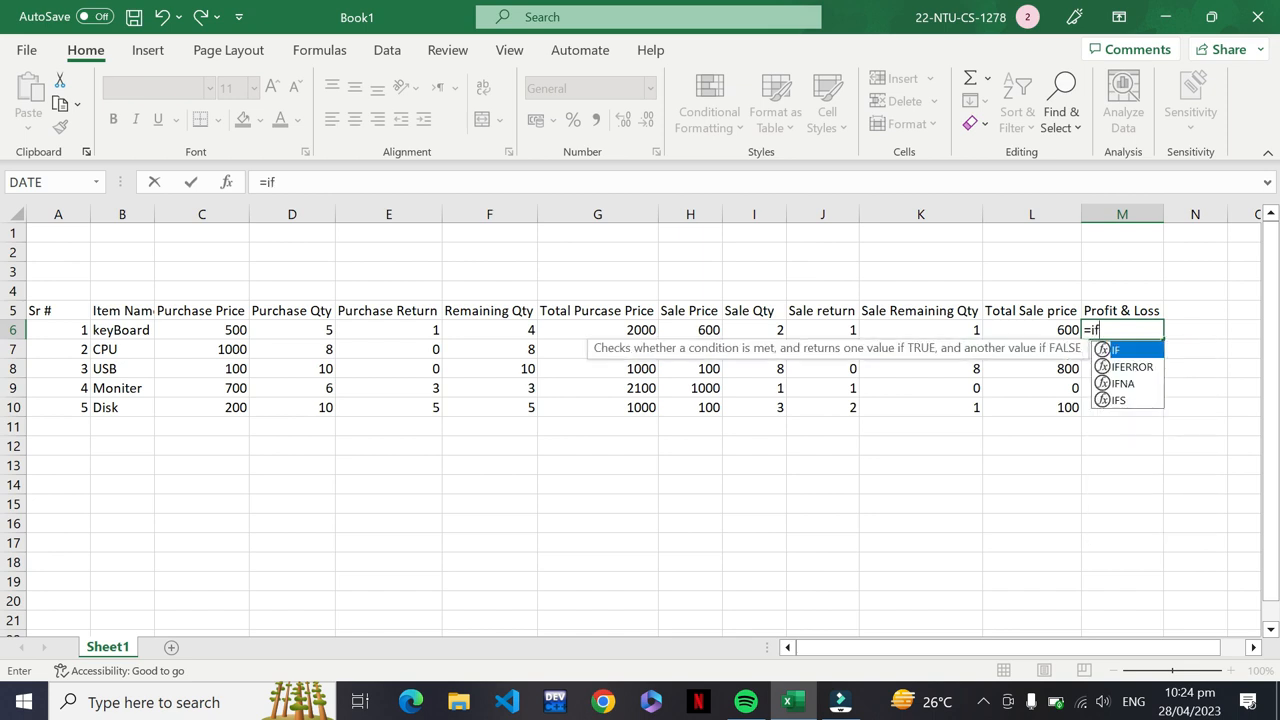
text(()
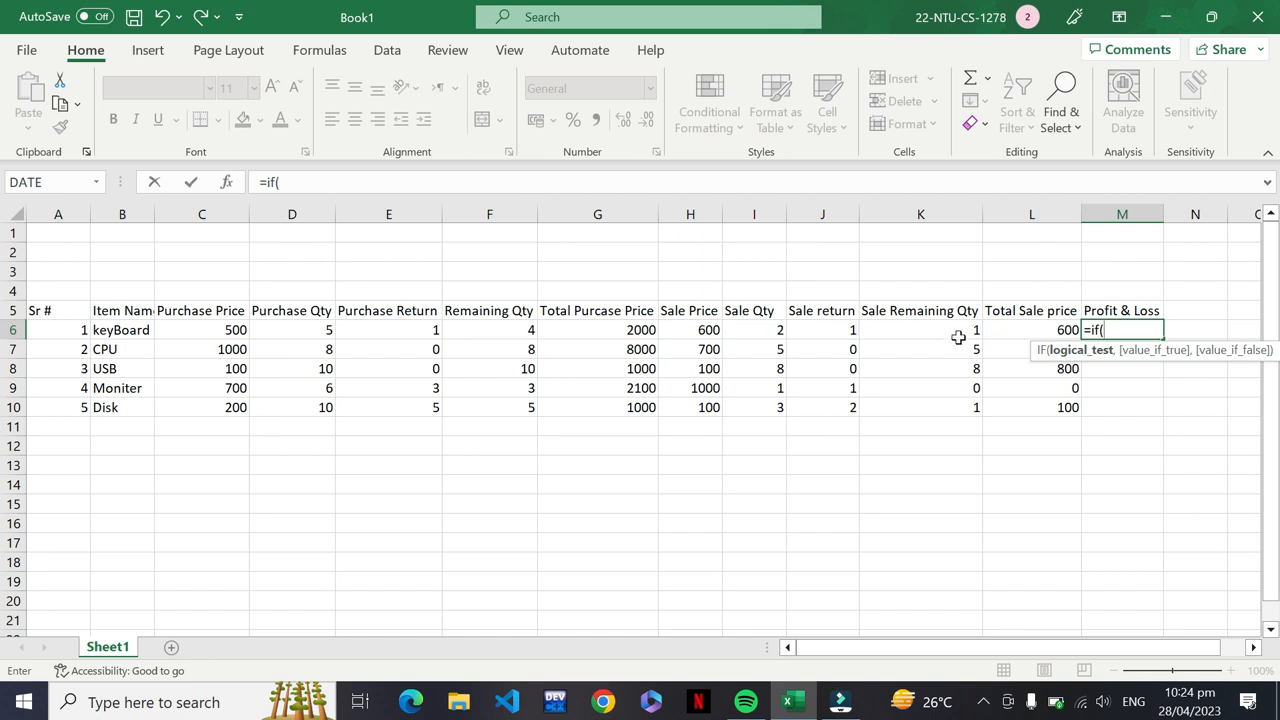
click(1044, 330)
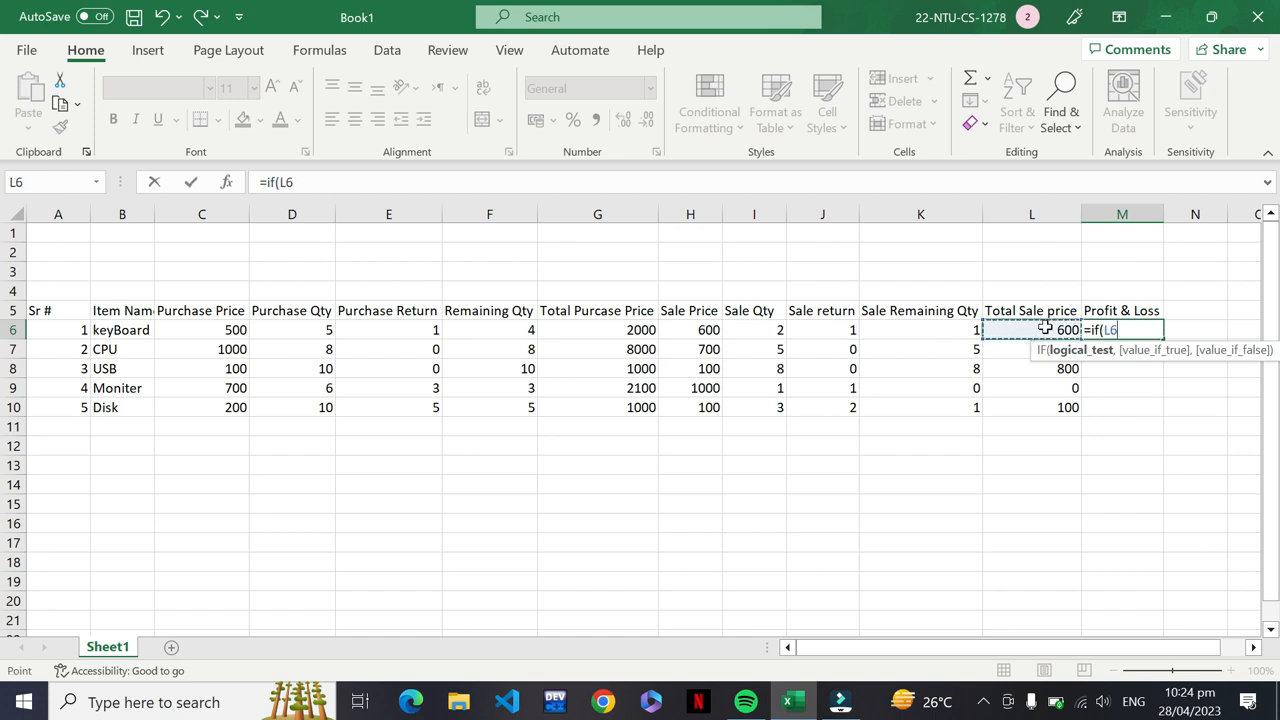
text(>)
click(592, 331)
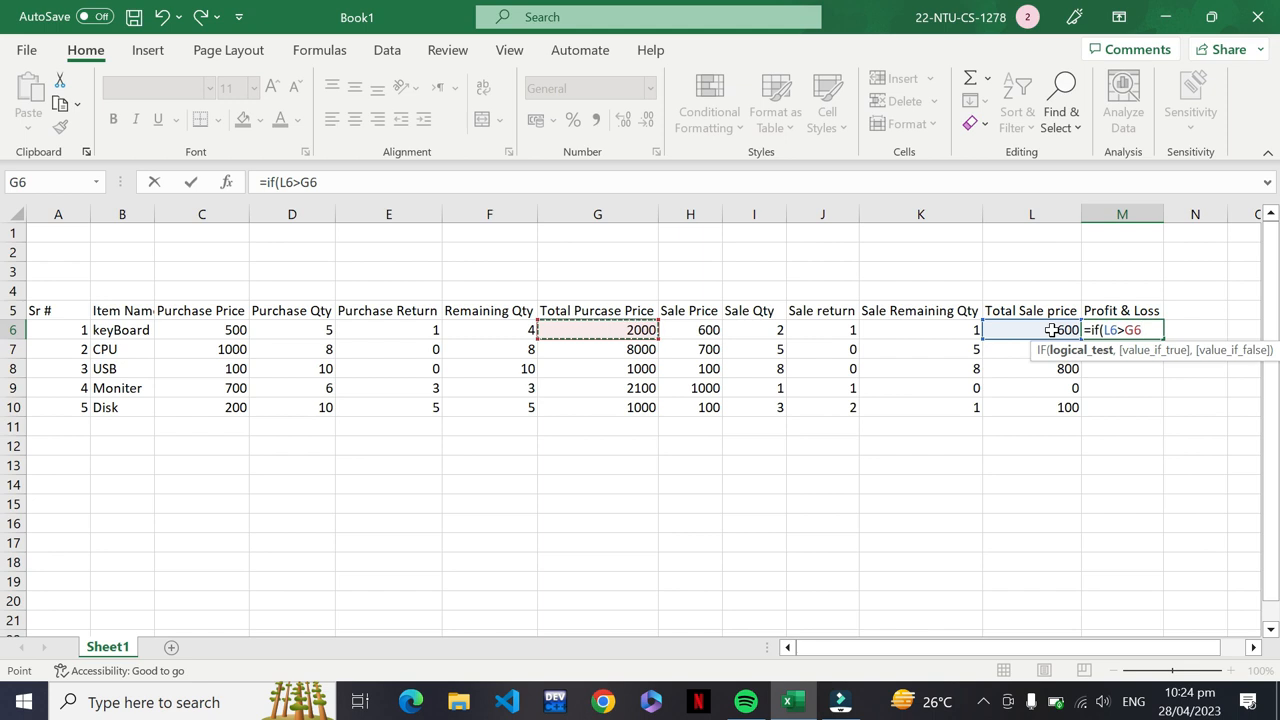
Set the value-if-true argument of the IF formula in M6 to "profit"
text(,)
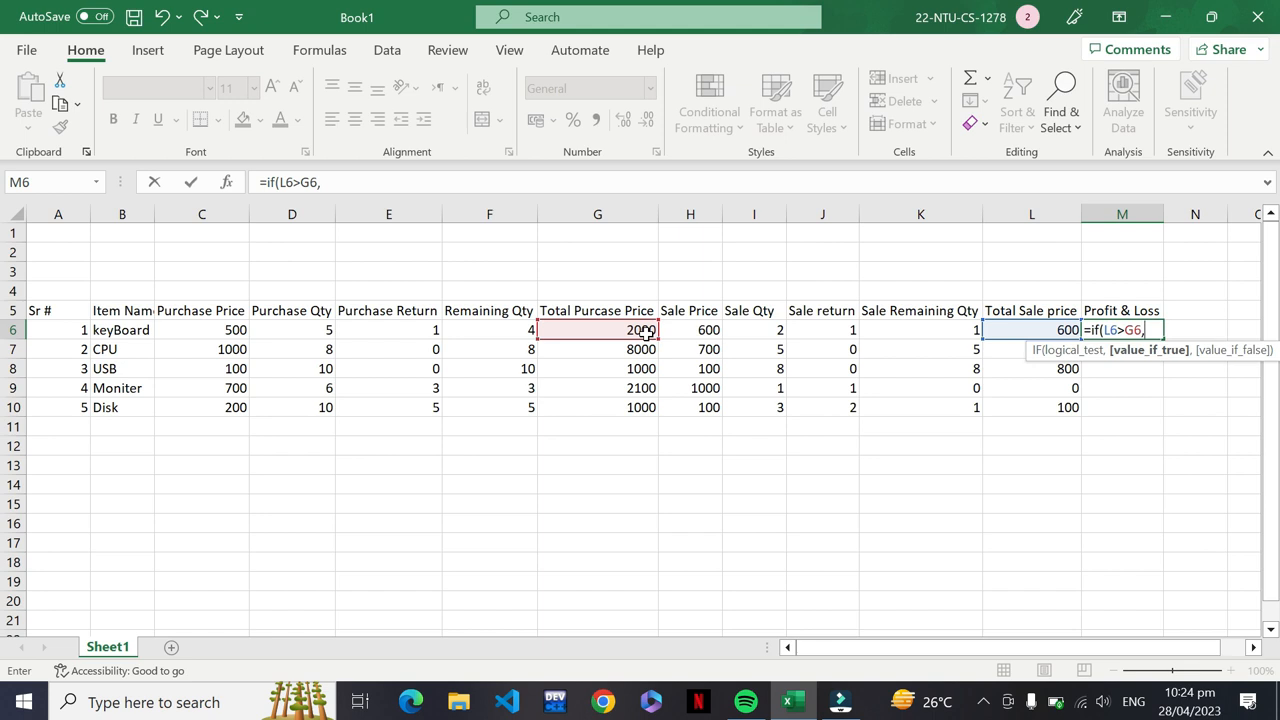
click(993, 376)
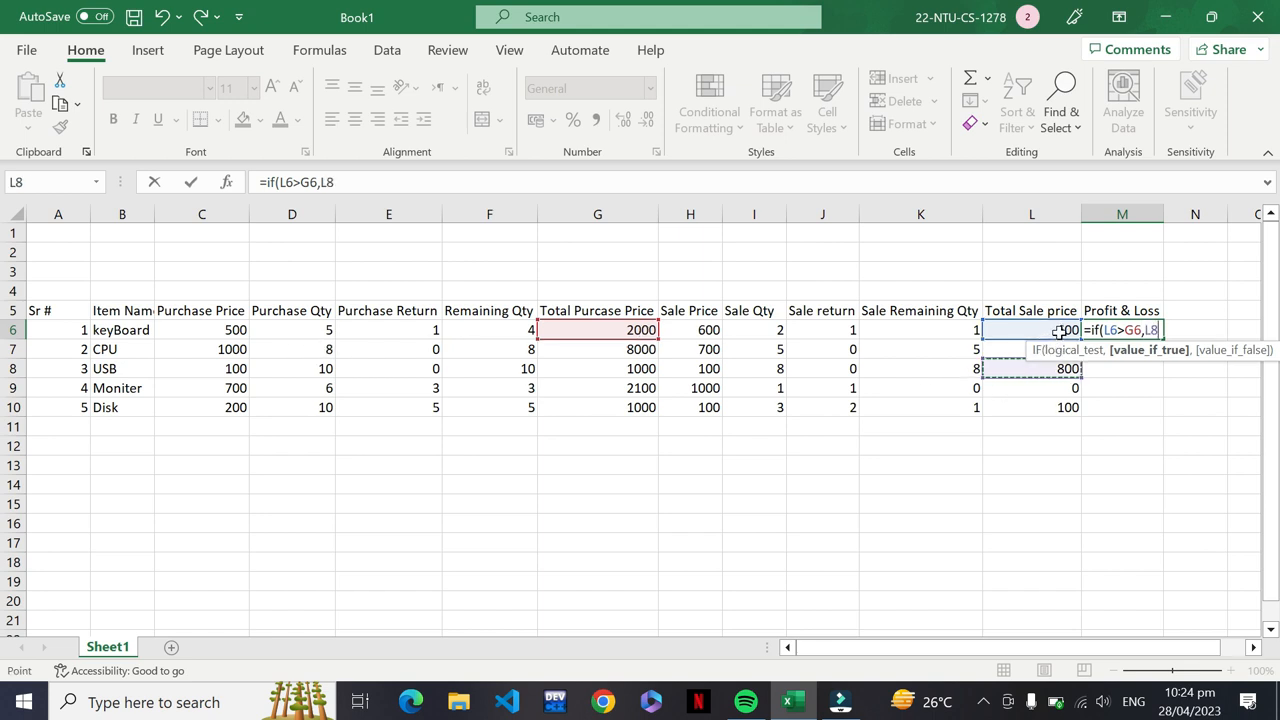
key(BackSpace)
key(BackSpace)
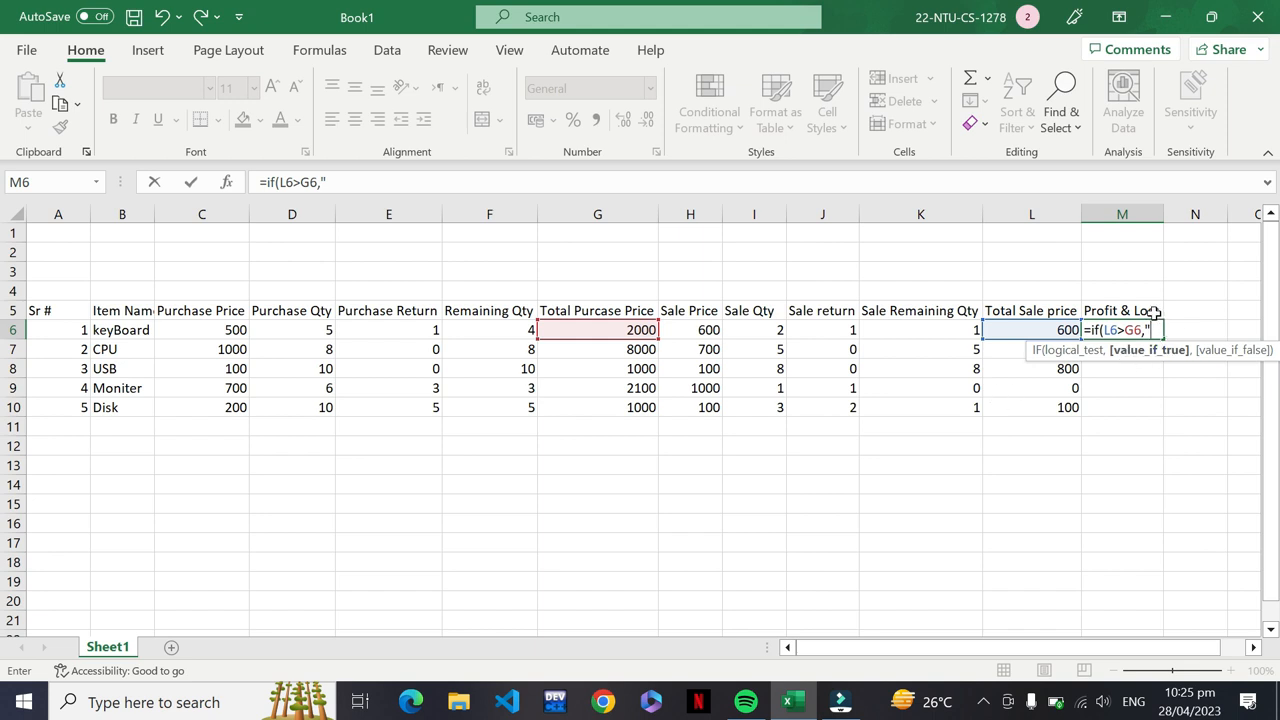
text(profit)
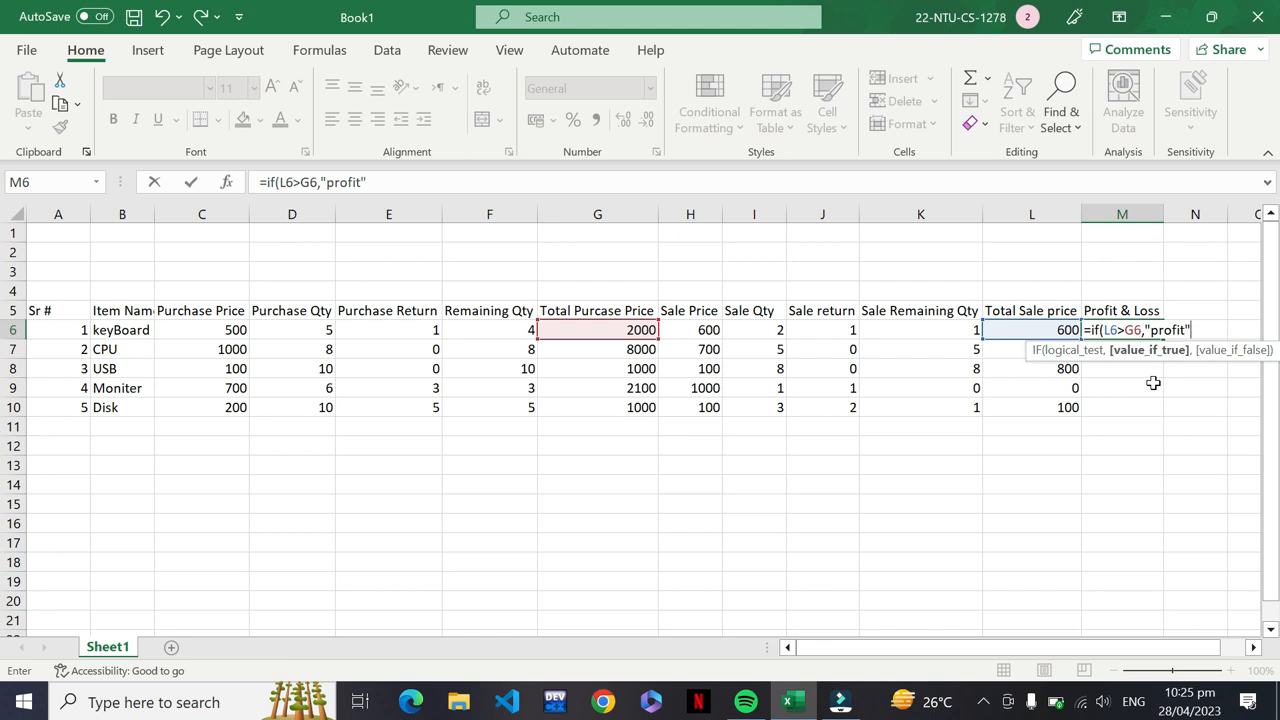
Nest a second IF as the value-if-false argument in M6, testing L6<G6 and returning "Loss"
text(,)
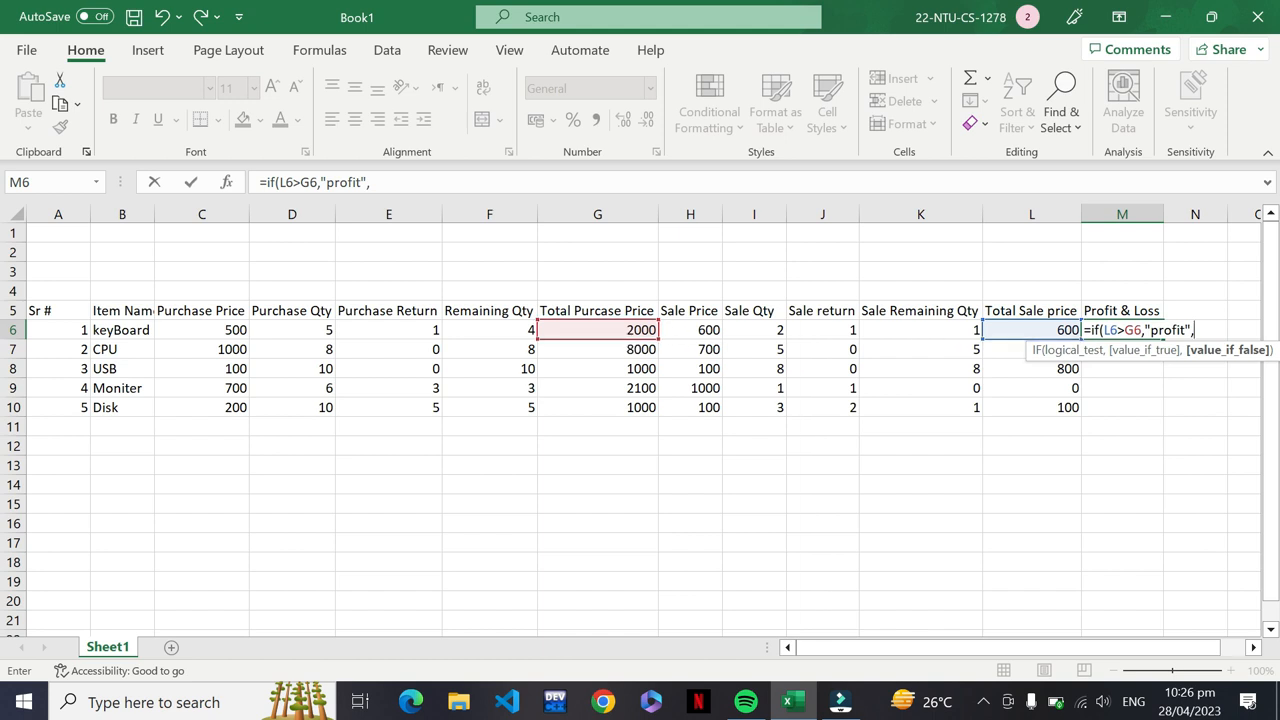
text(if)
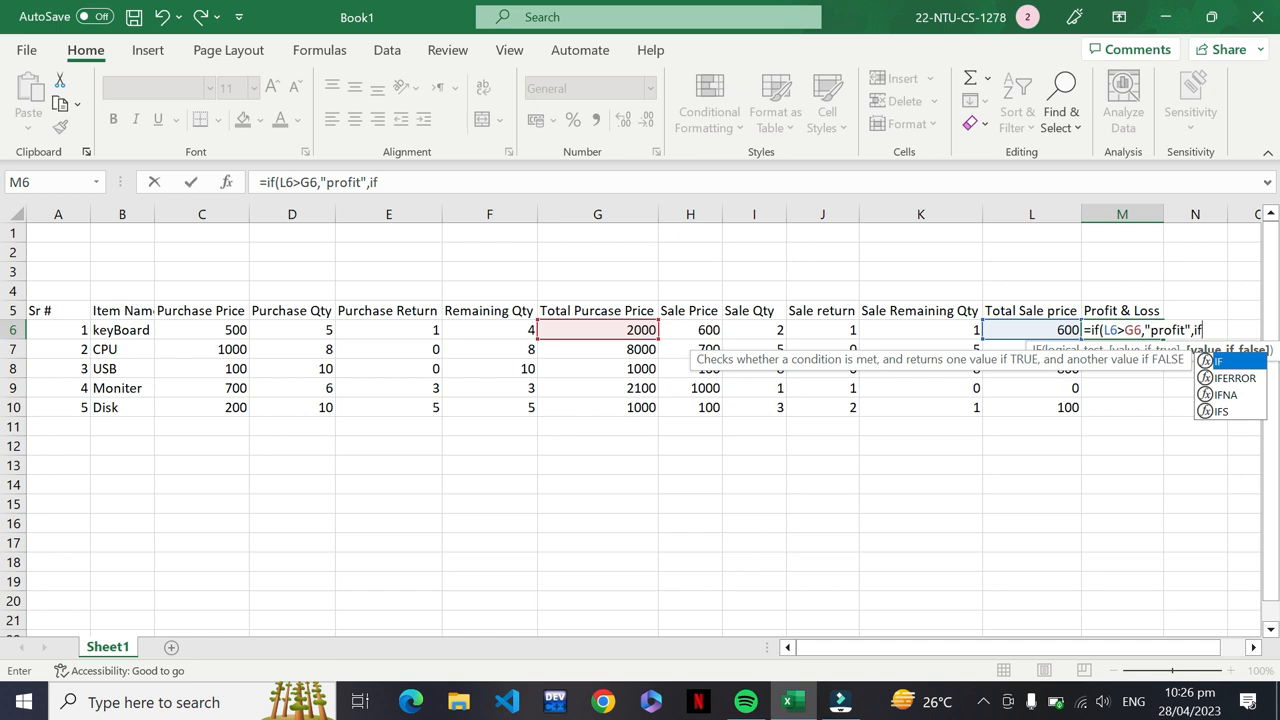
text(()
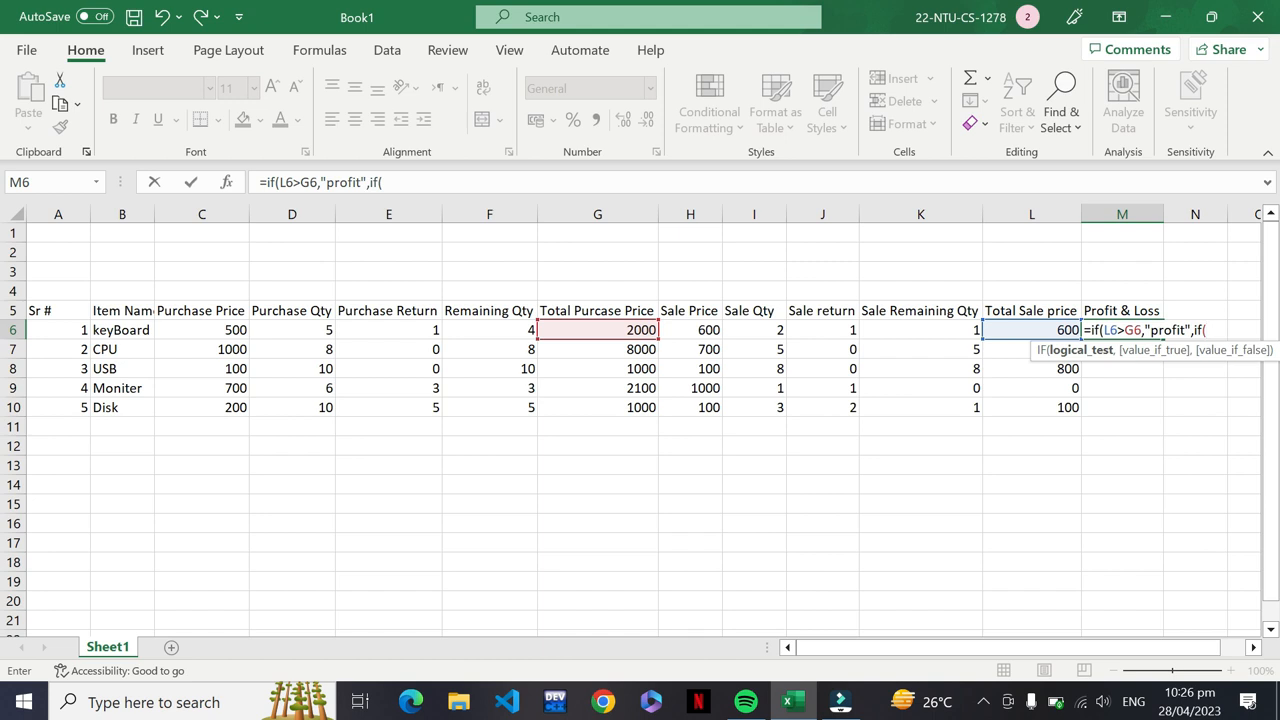
click(1047, 330)
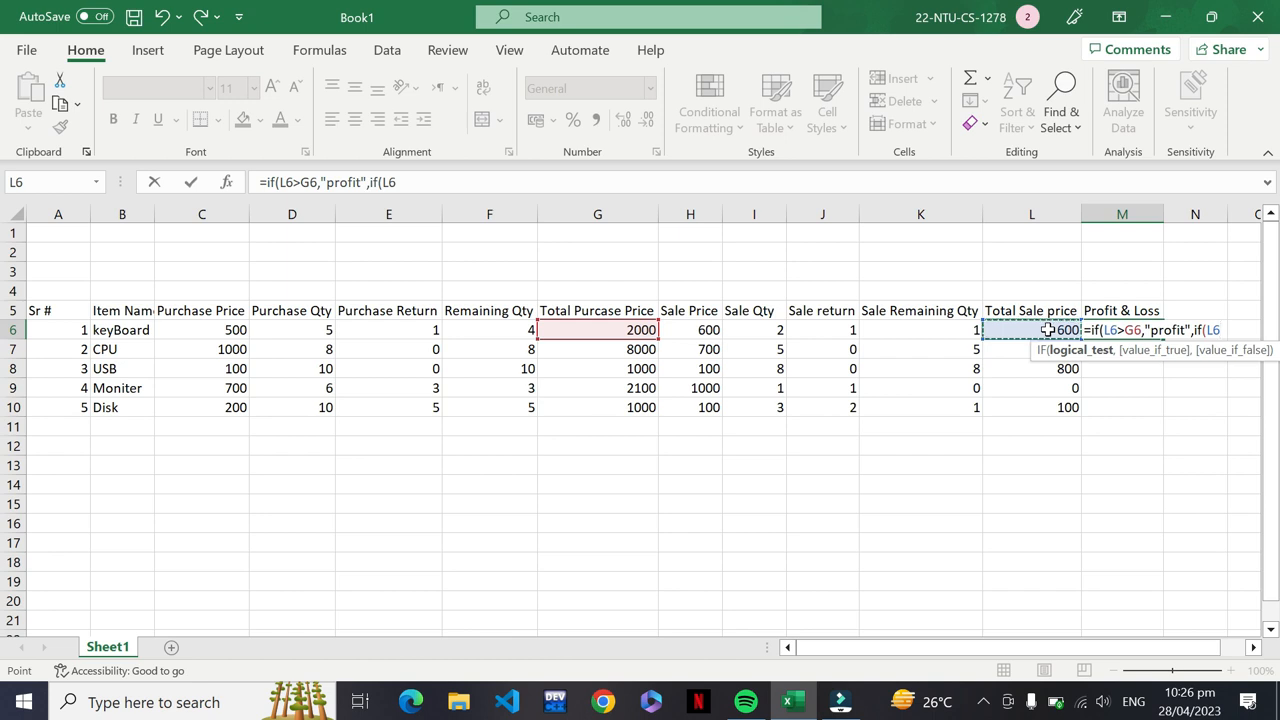
text(<)
click(619, 330)
text(,)
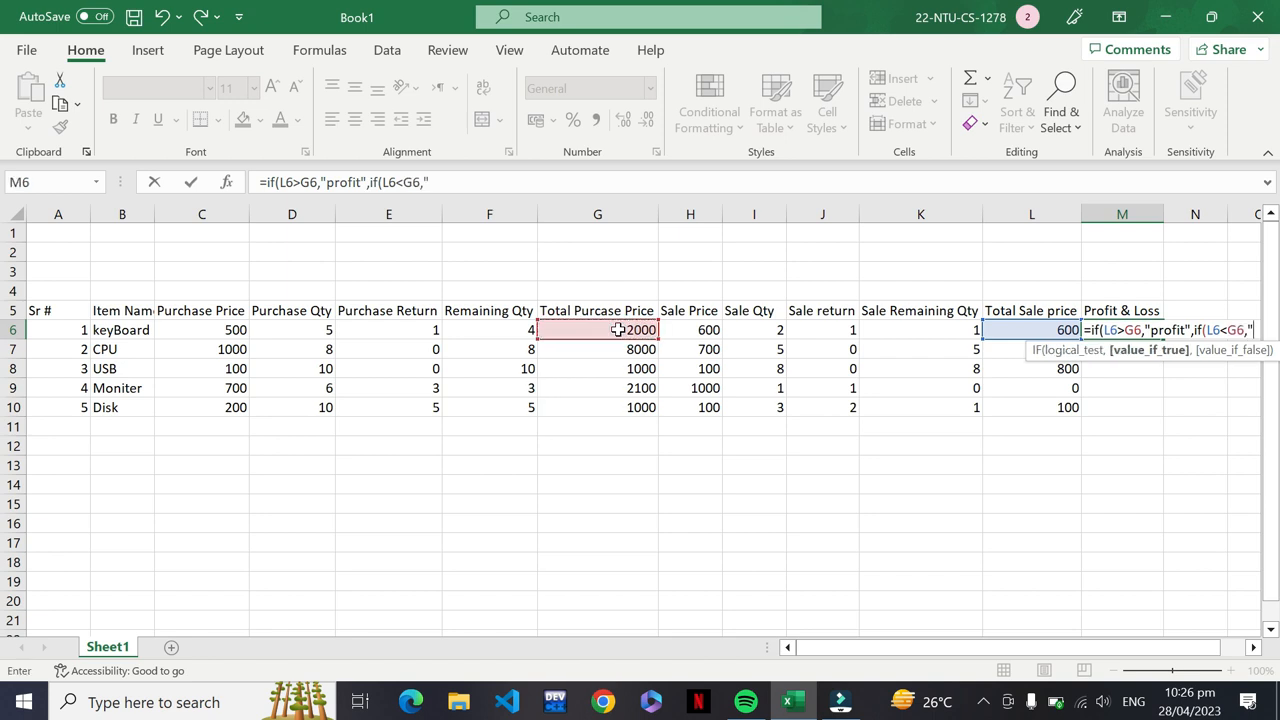
text("Loss)
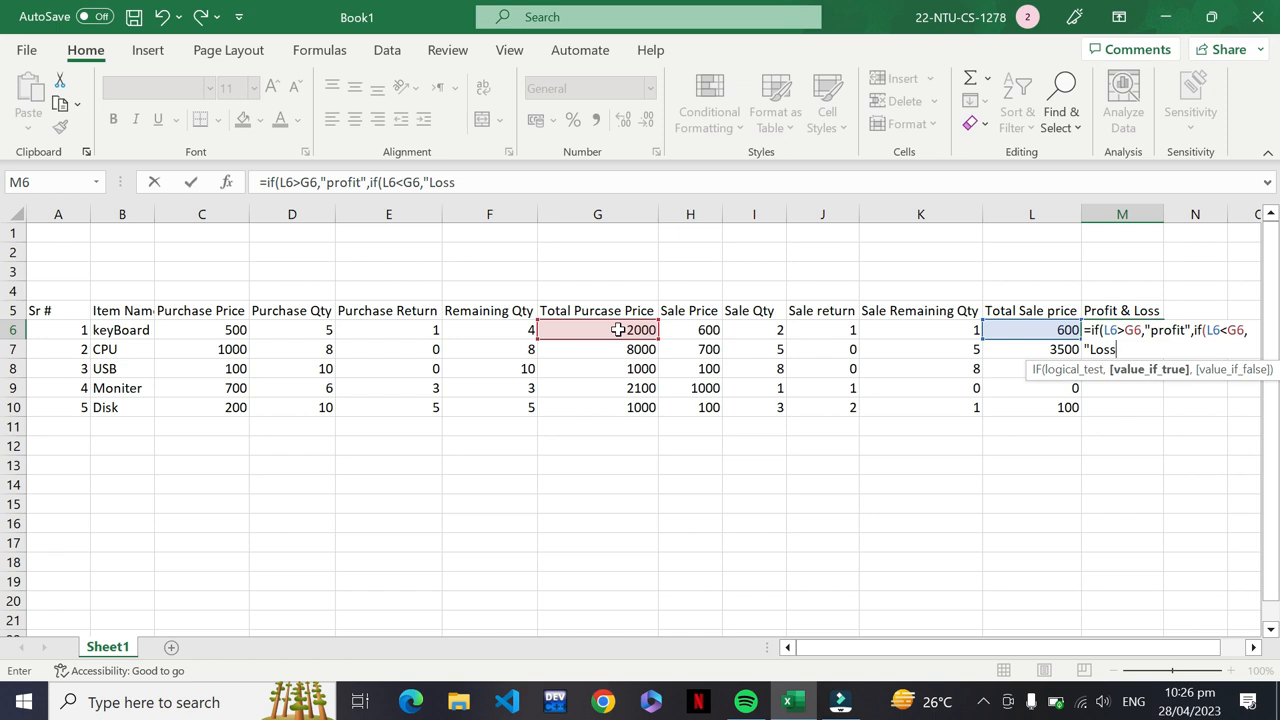
text(".)
Nest a third IF in M6 testing L6=G6 and returning "No profit No loss", close all three parentheses and try to enter the formula
text(if()
click(1040, 330)
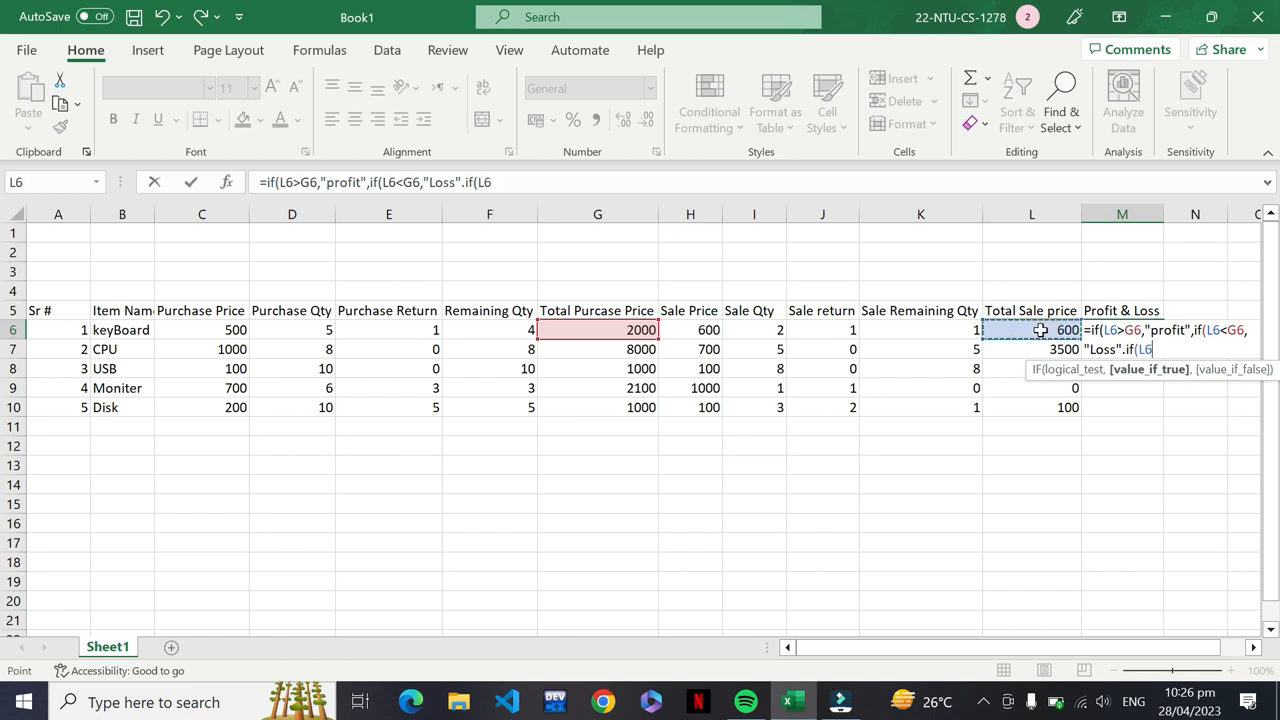
text(=)
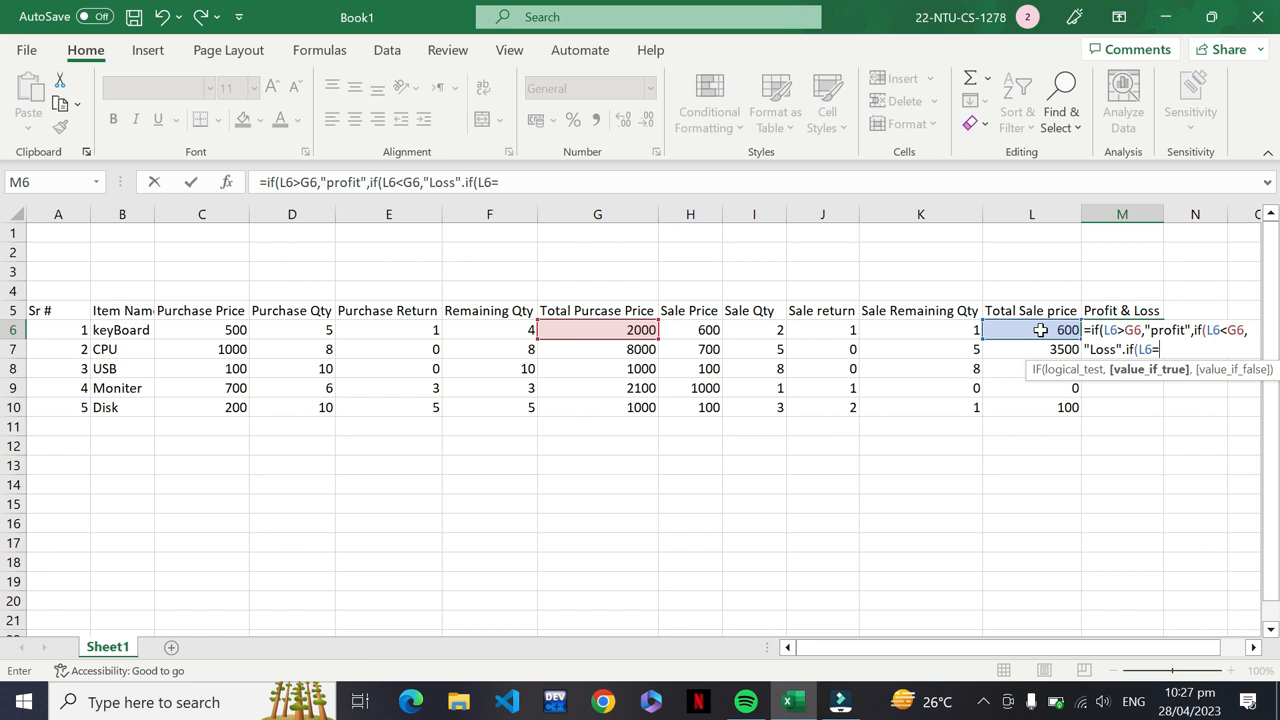
click(622, 330)
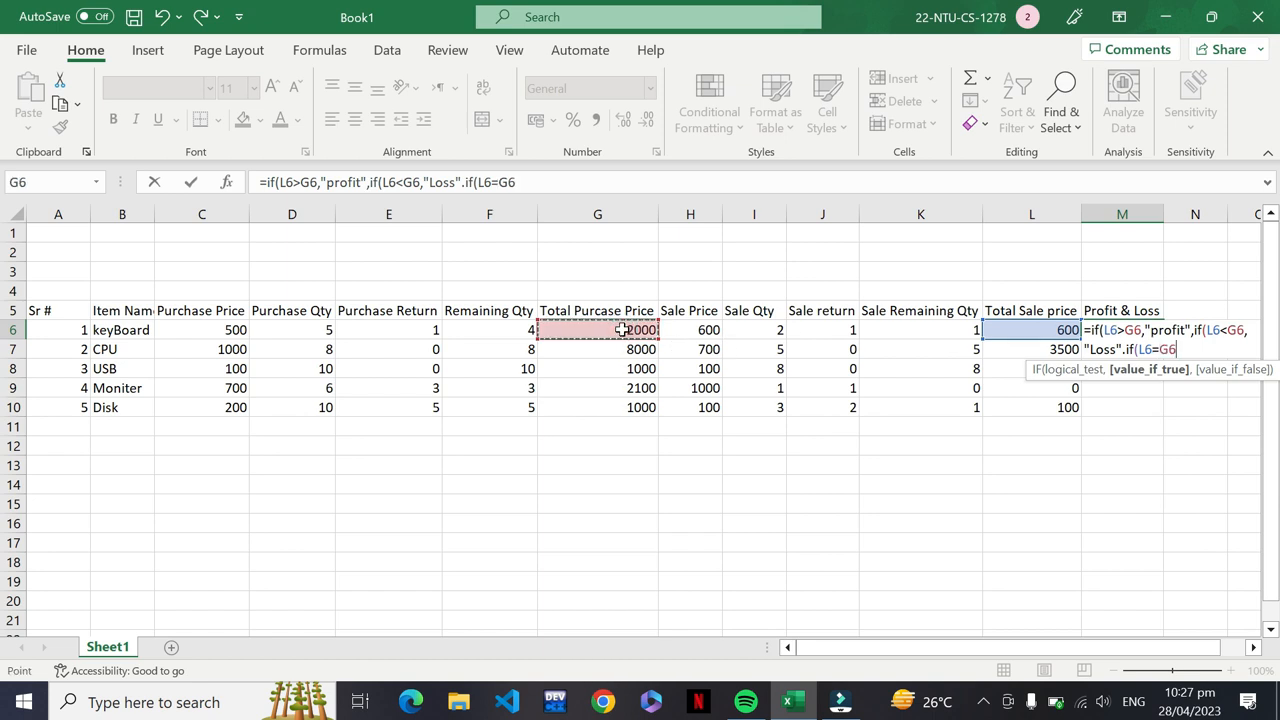
text(,"N)
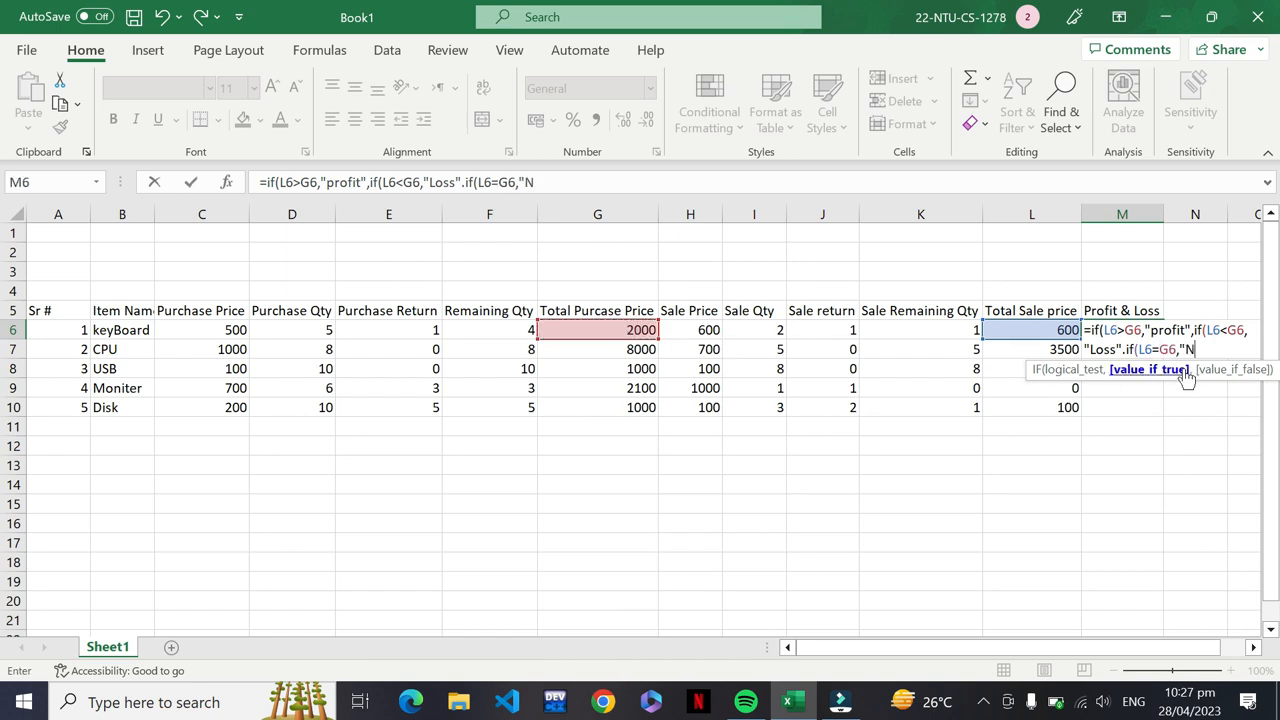
text(o profit no loss)
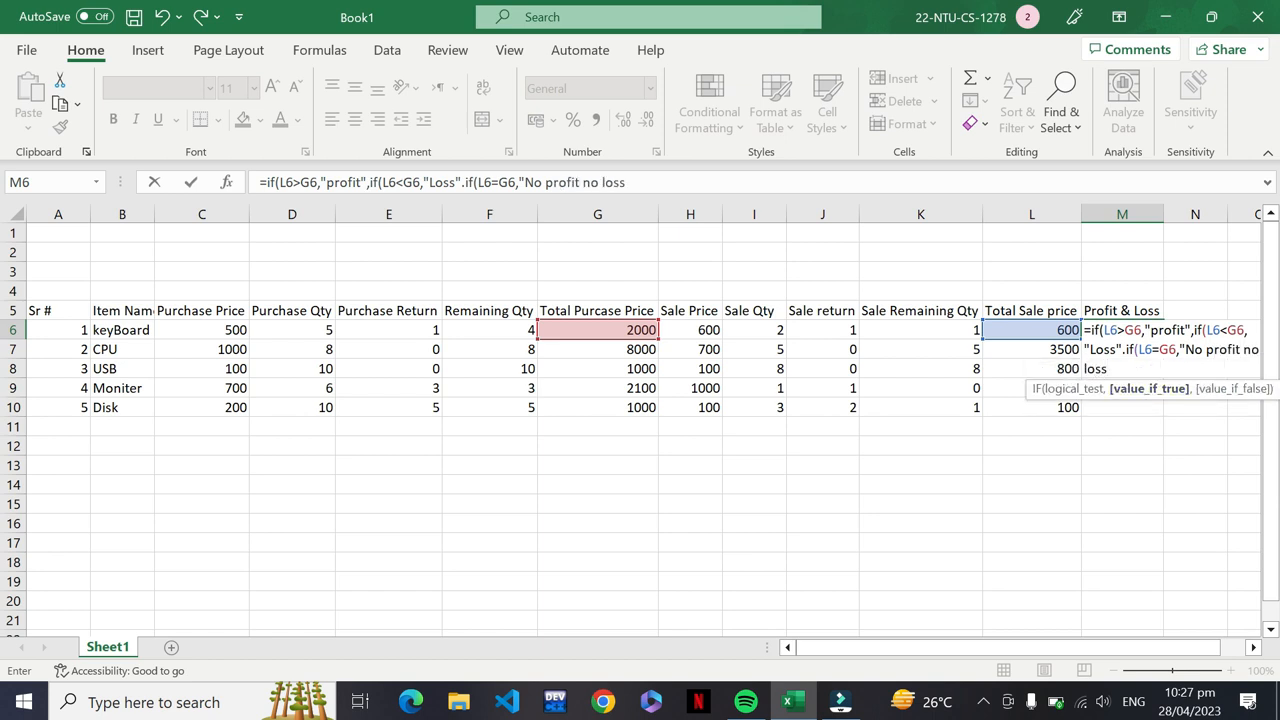
click(1252, 350)
key(BackSpace)
text(N)
text())))
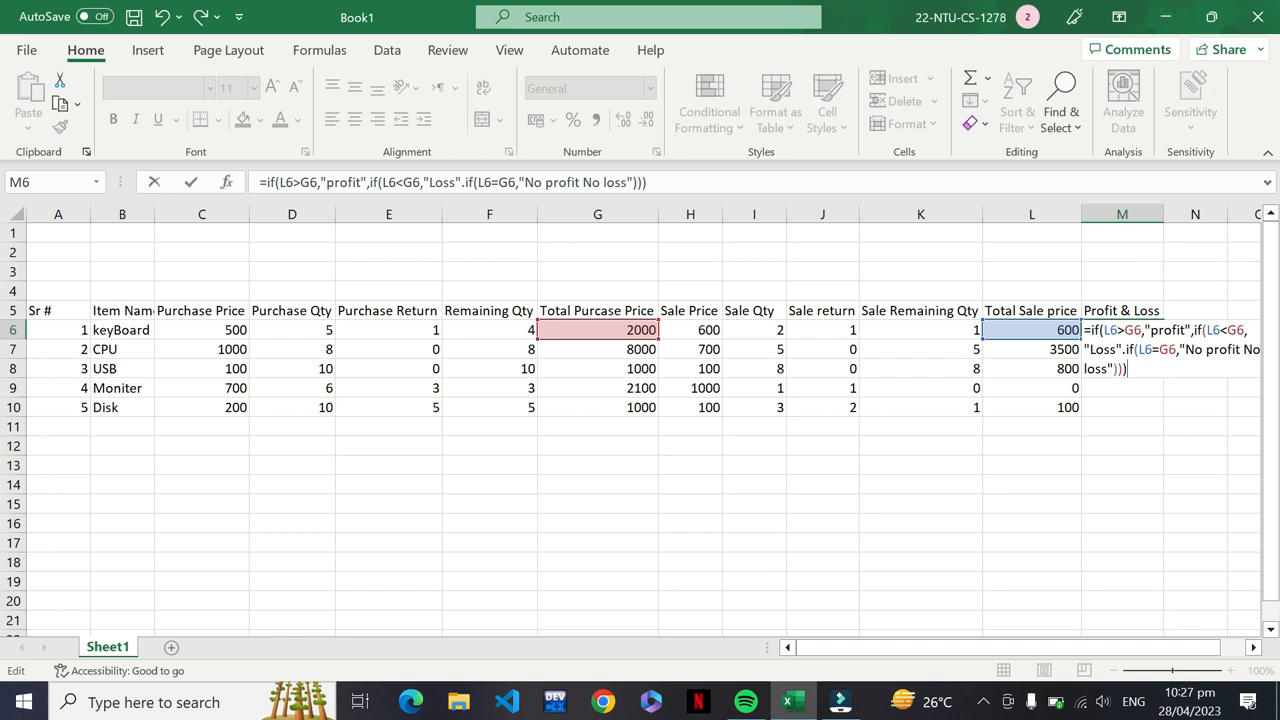
key(Return)
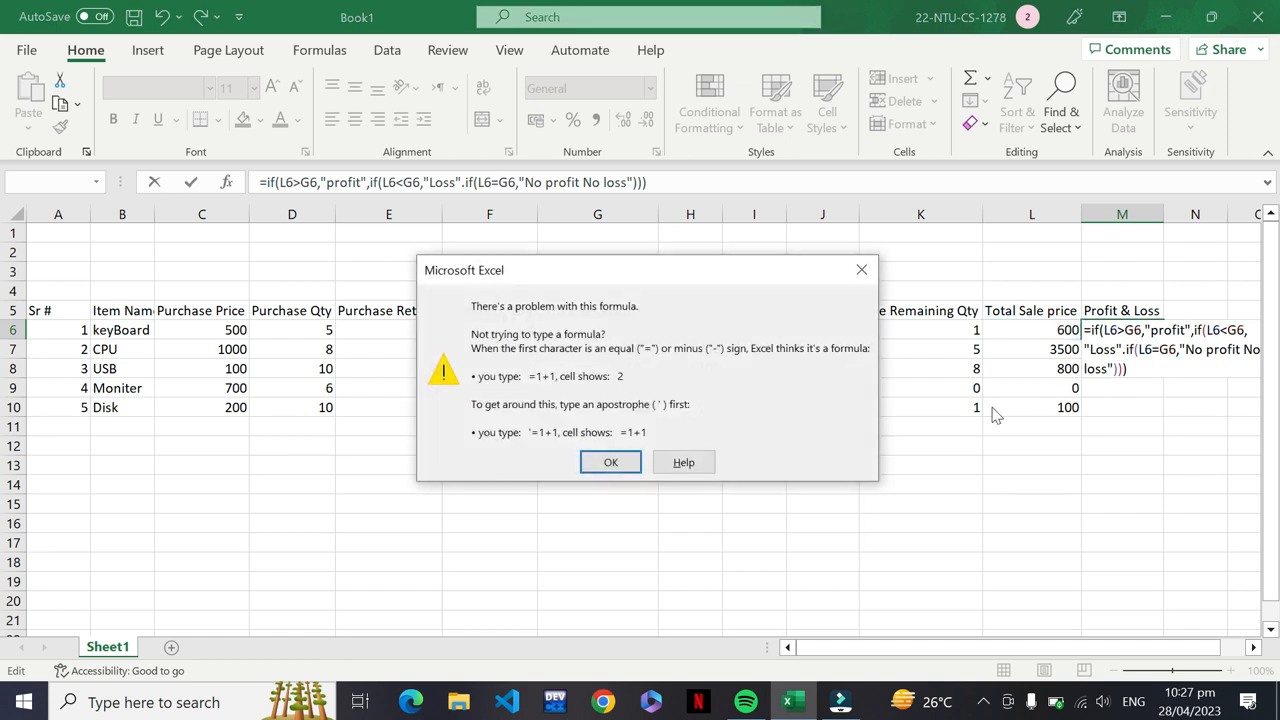
click(611, 462)
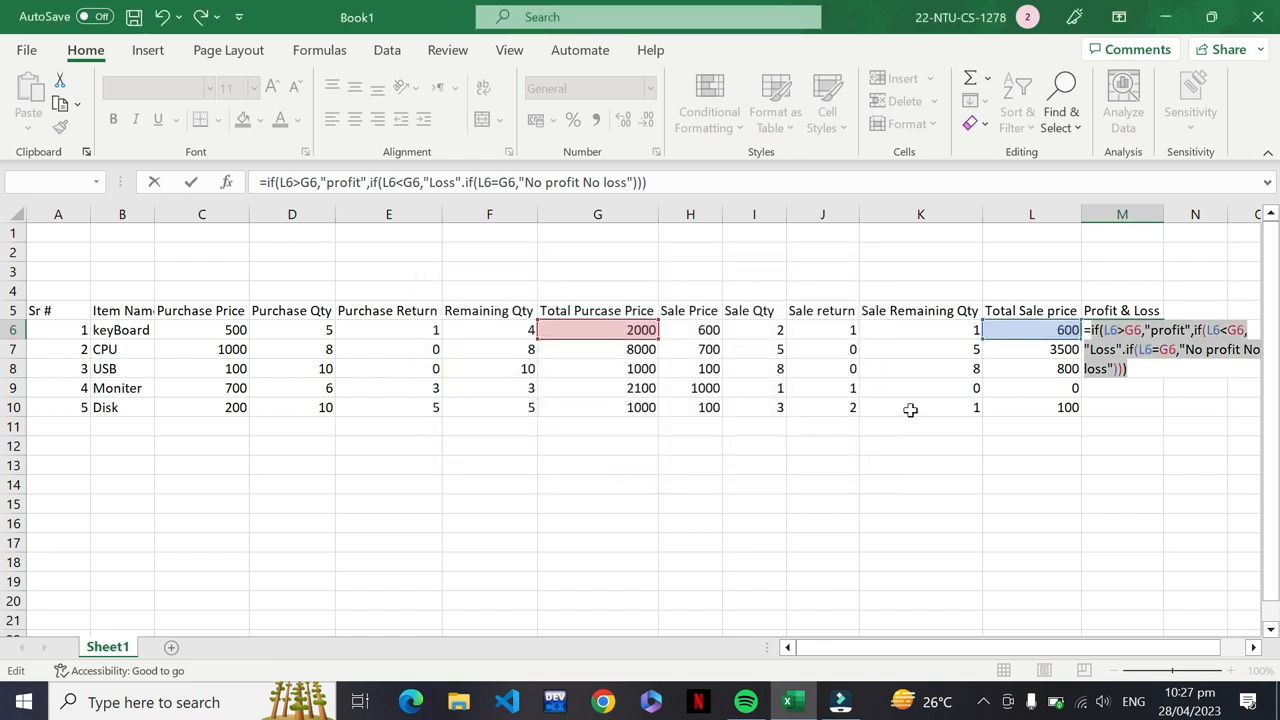
Replace the period after "Loss" in the M6 formula with a comma and enter the corrected nested IF formula
key(Right)
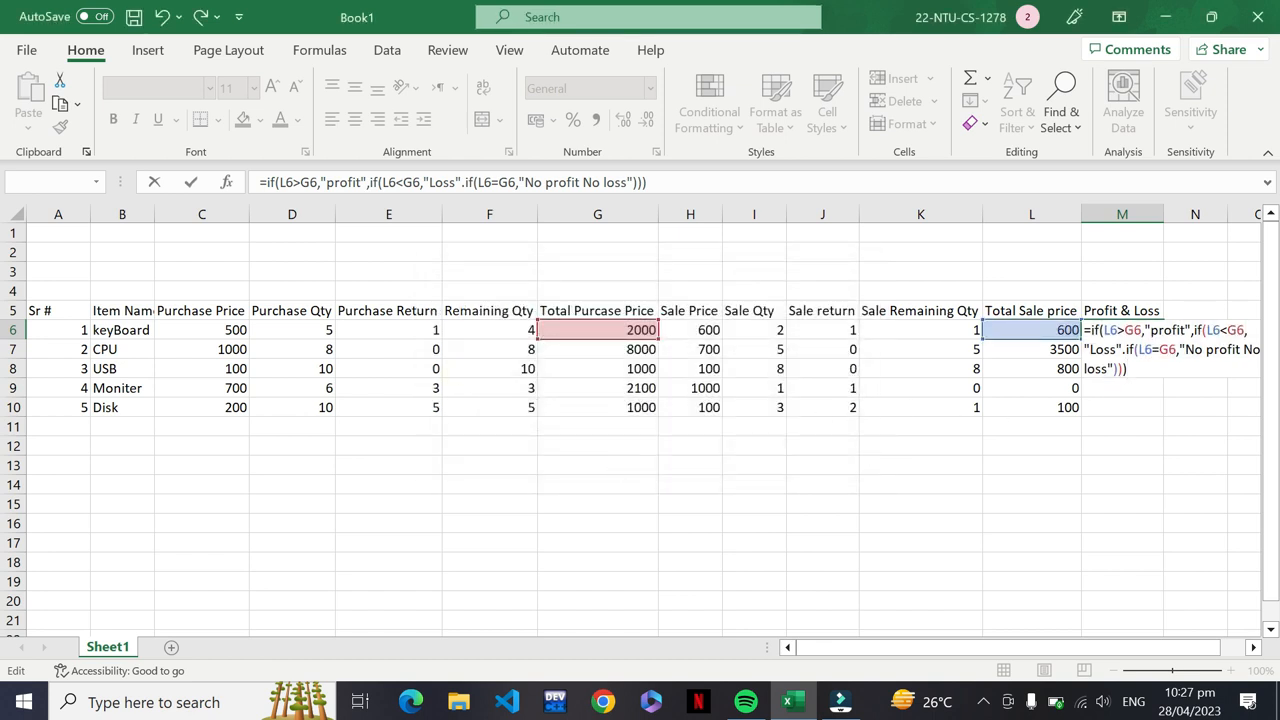
key(Up)
key(BackSpace)
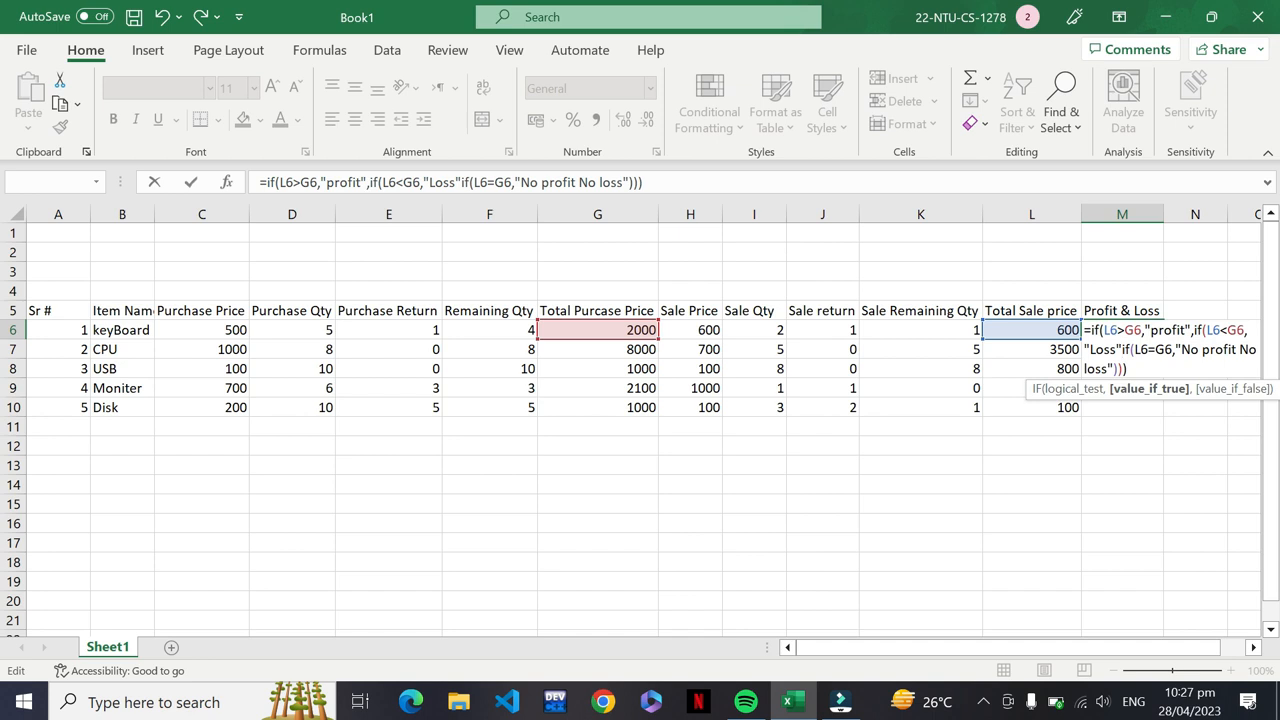
text(,)
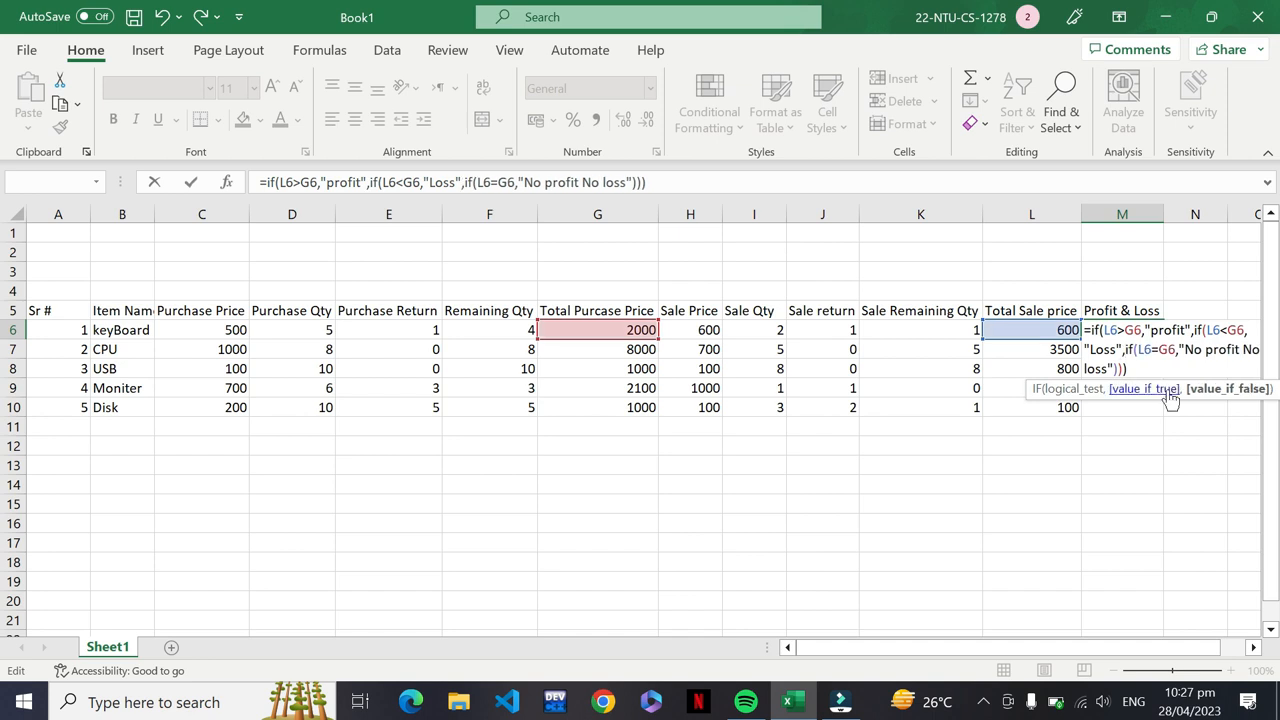
key(Return)
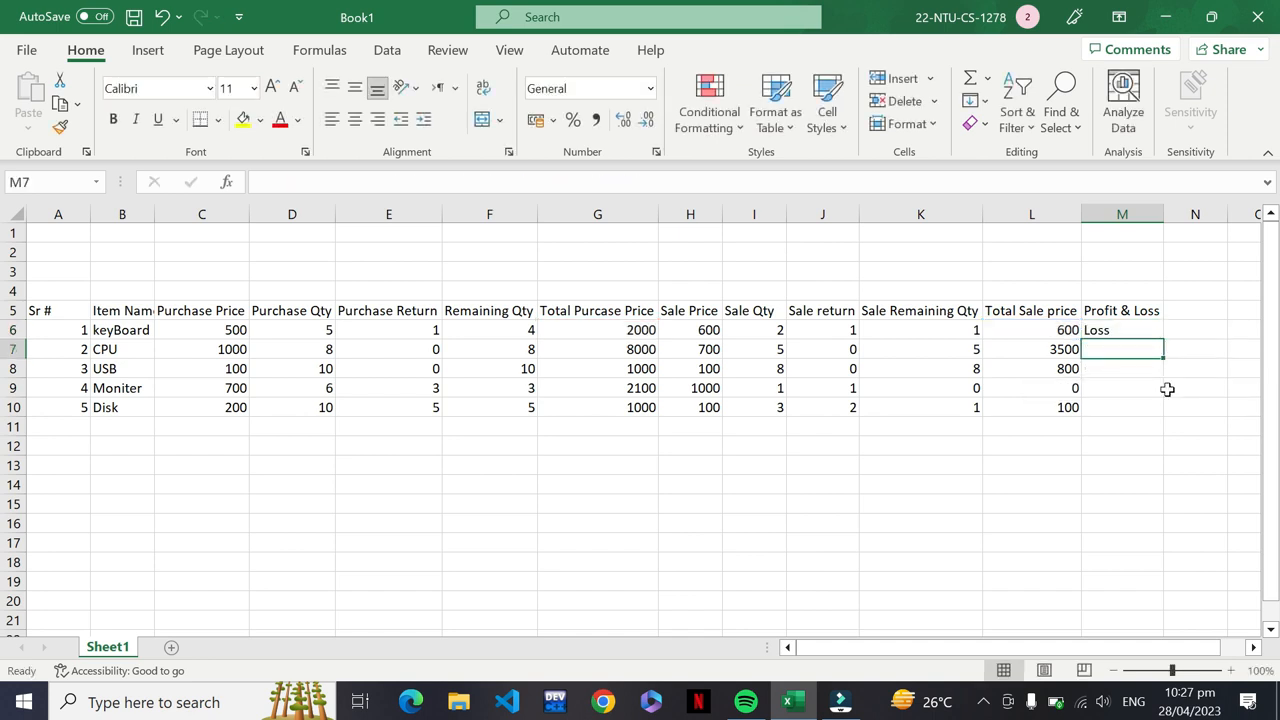
Fill the Profit & Loss formula from M6 down to M10 for the other four items
click(1108, 335)
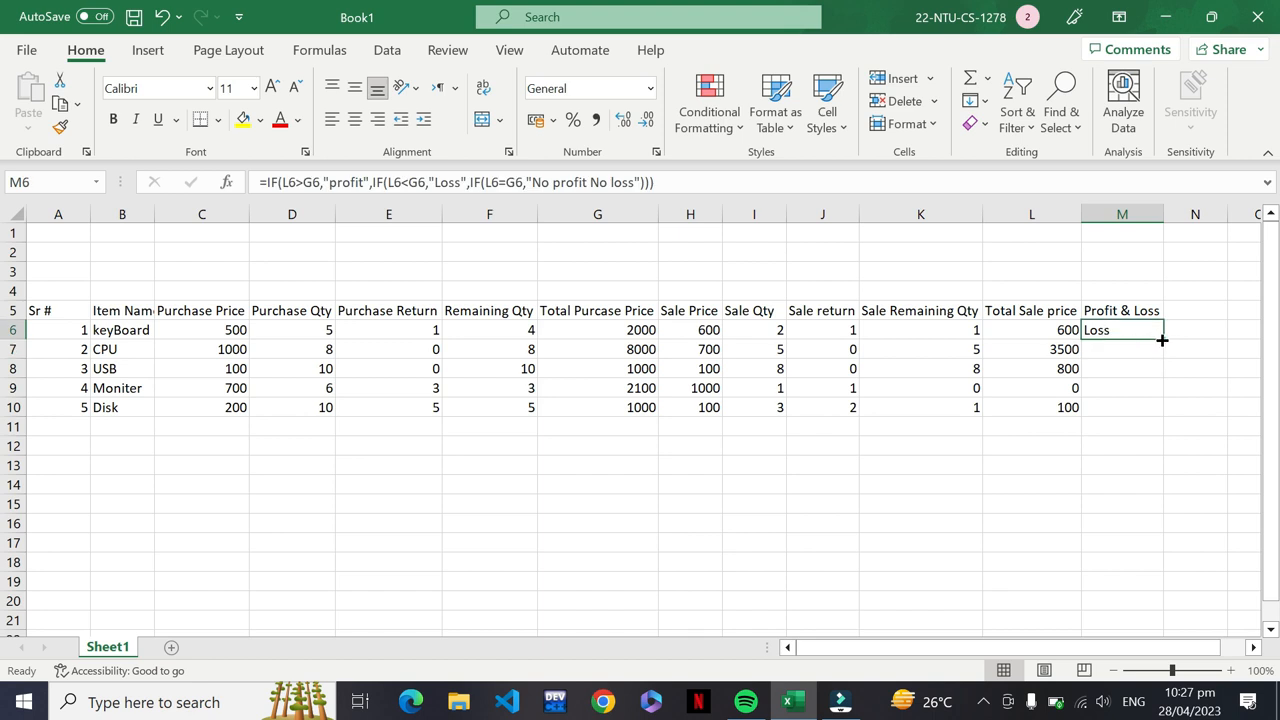
drag(1163, 340, 1165, 413)
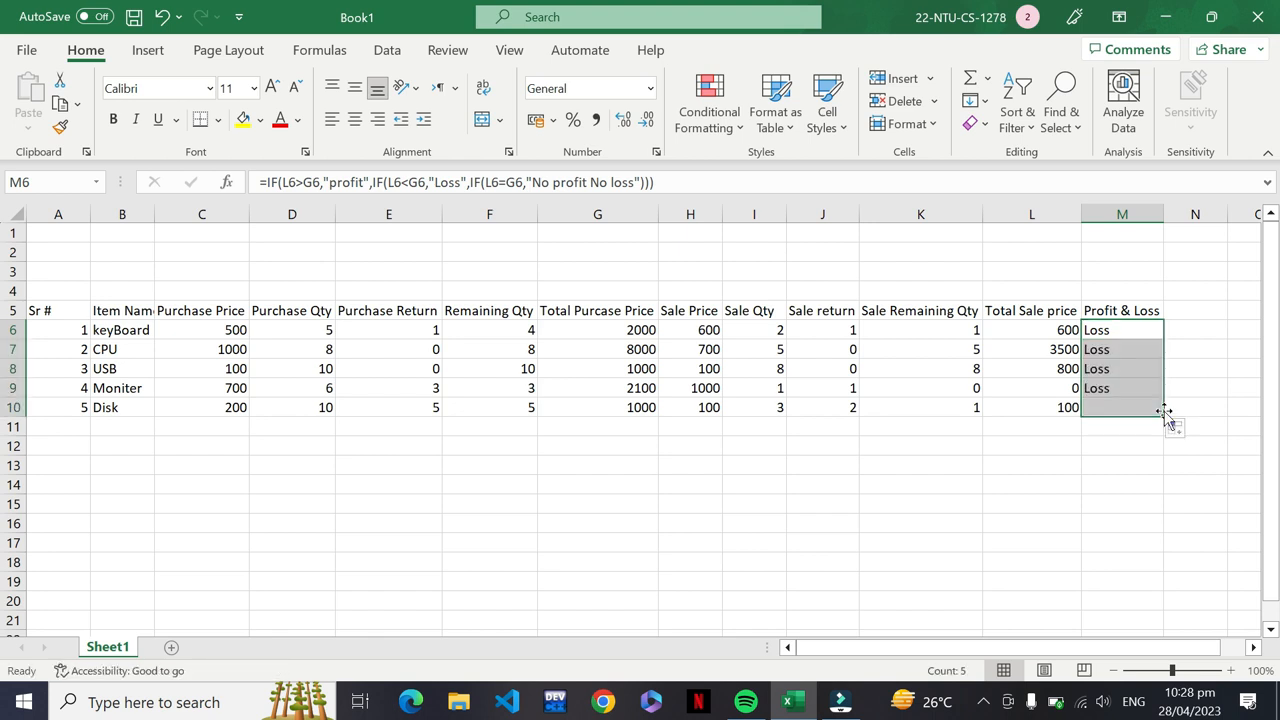
click(981, 447)
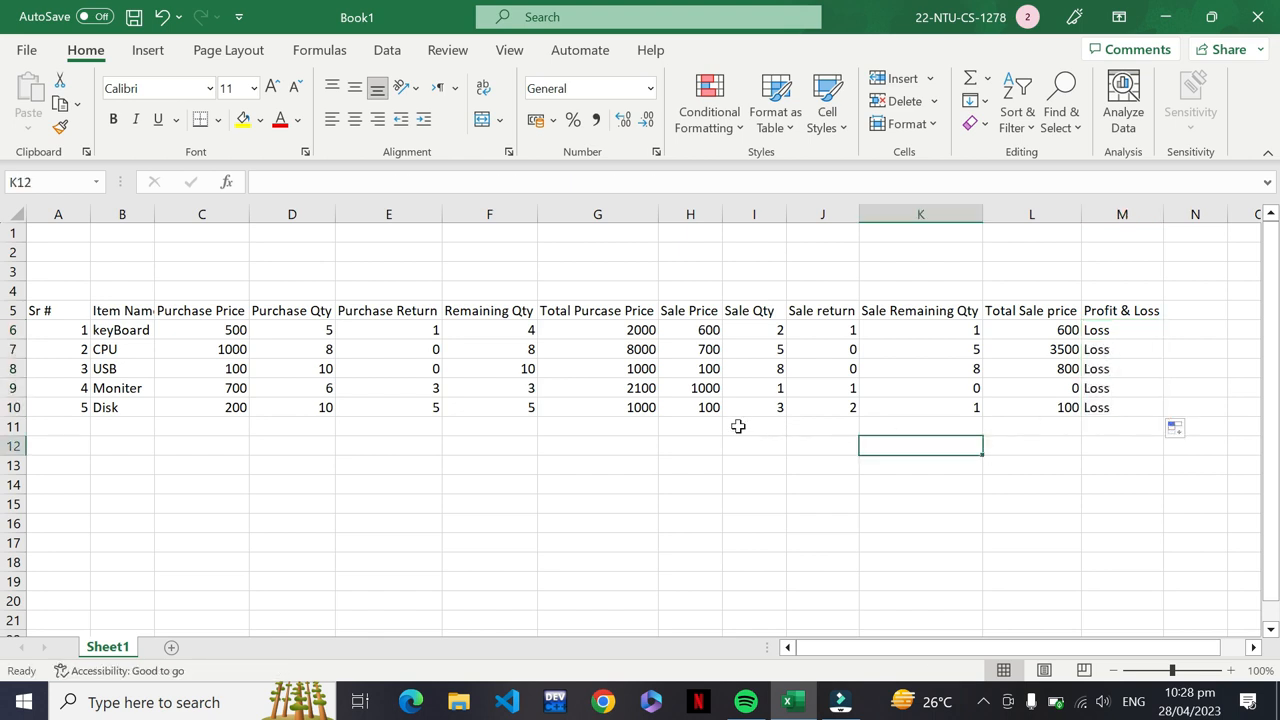
Compare the USB's total purchase price in G8 and total sale price in L8 with its Profit & Loss result in M8
click(625, 370)
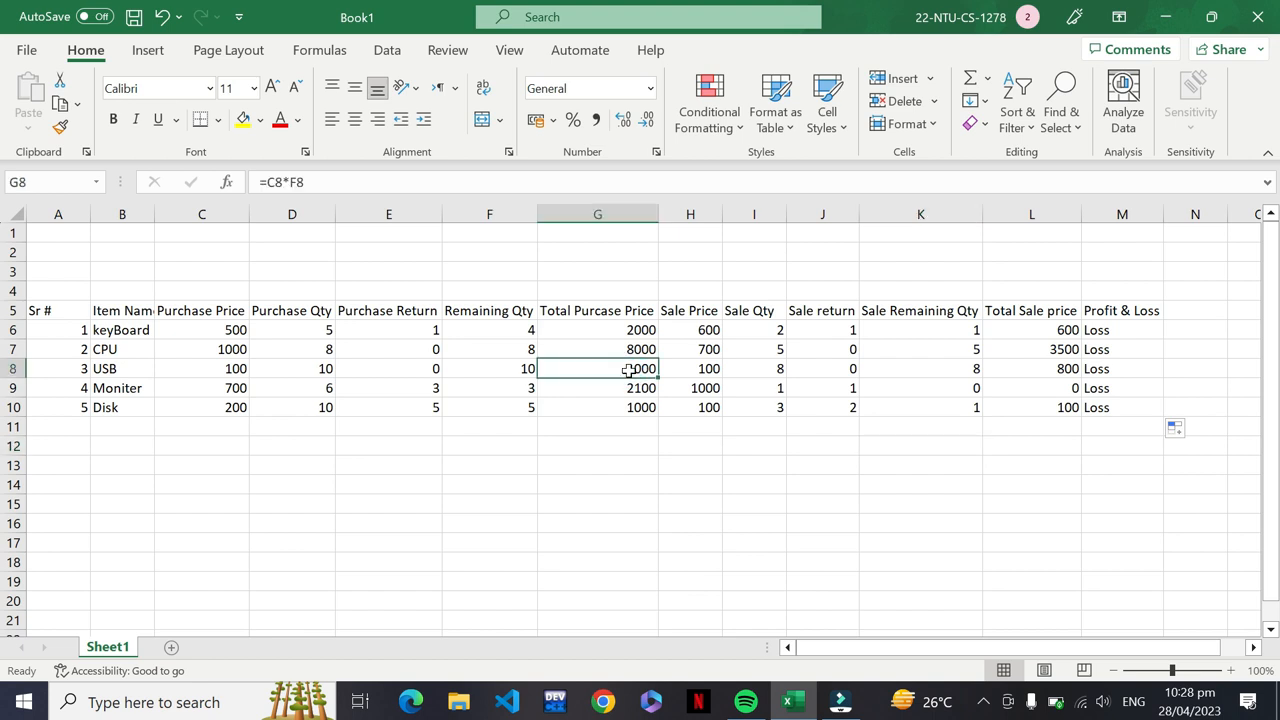
click(1036, 368)
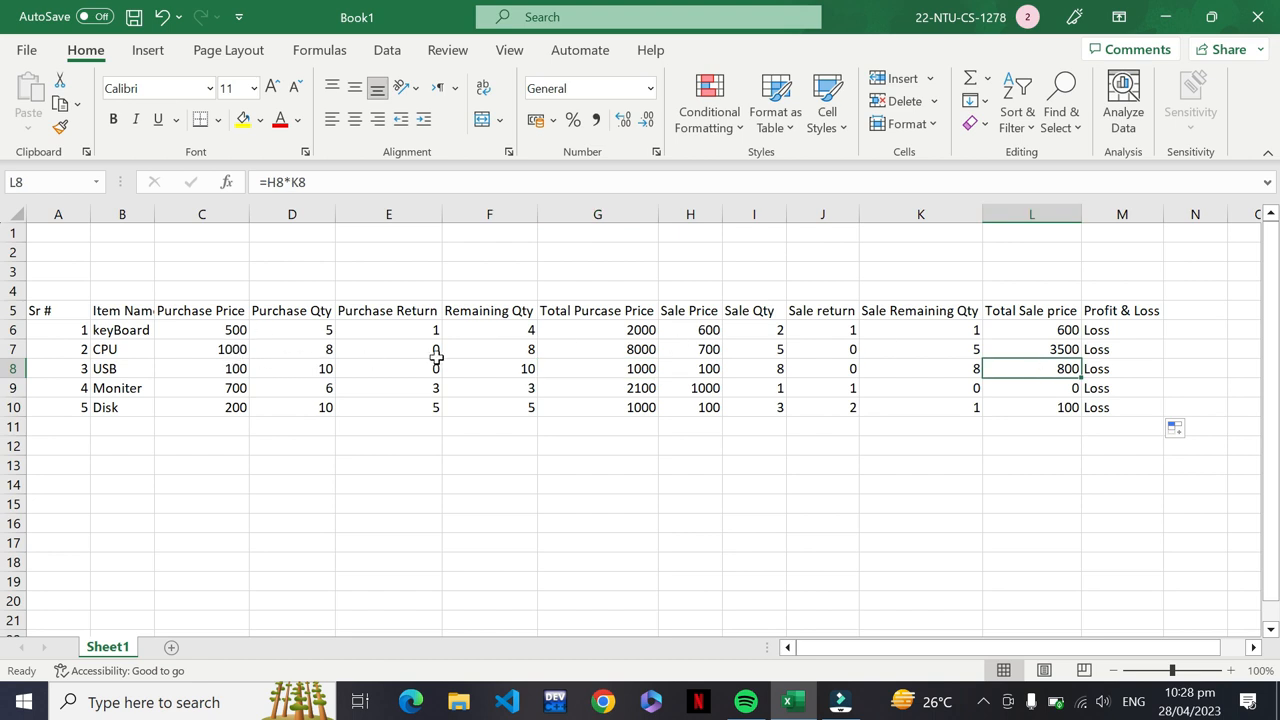
click(1107, 368)
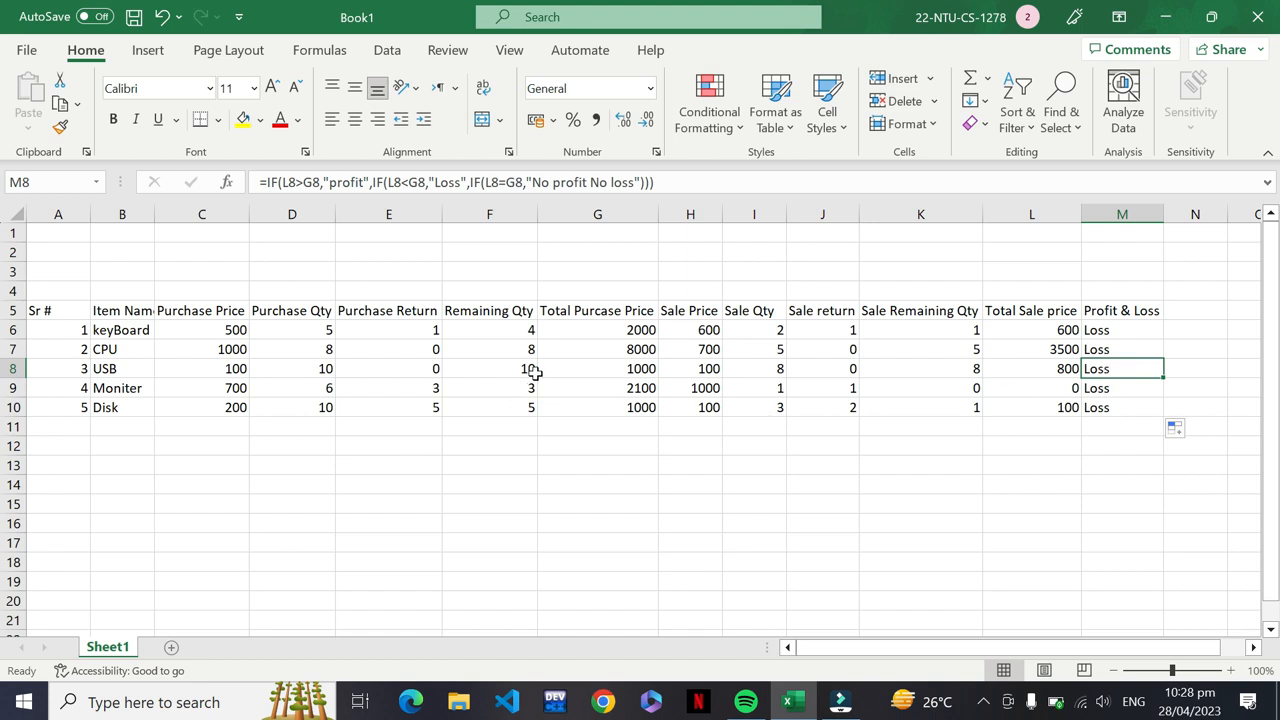
click(612, 386)
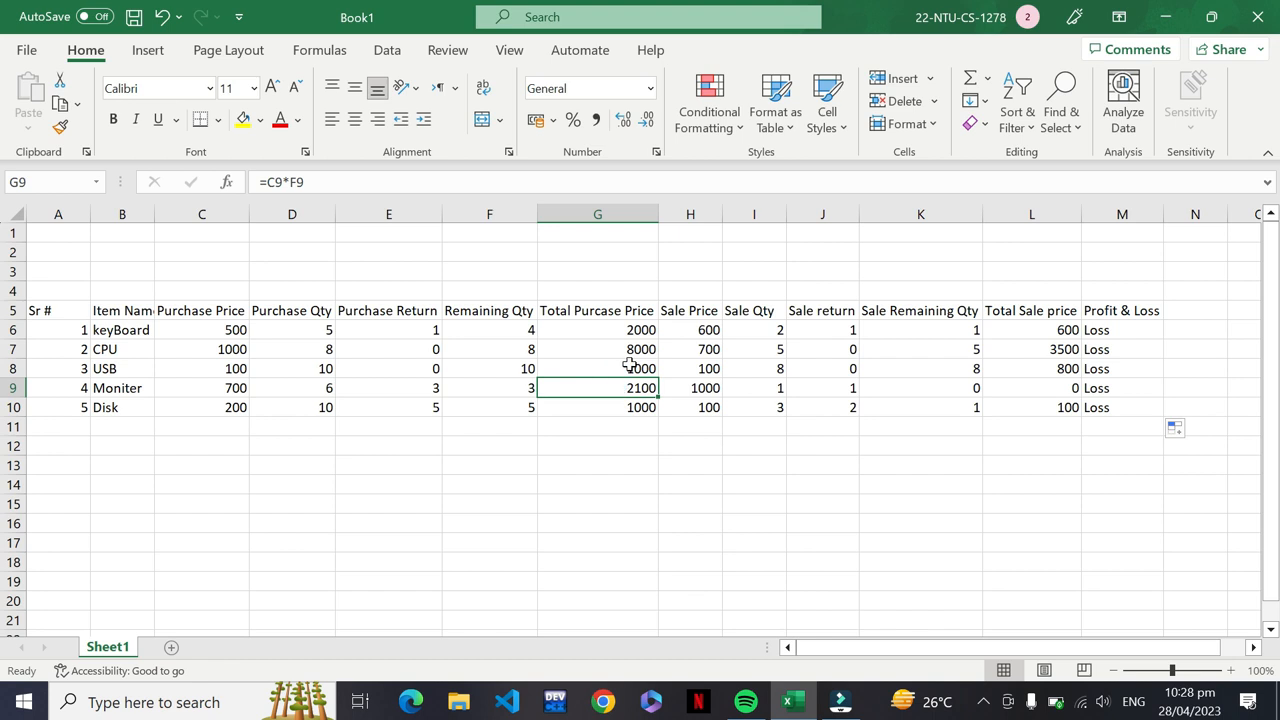
click(630, 366)
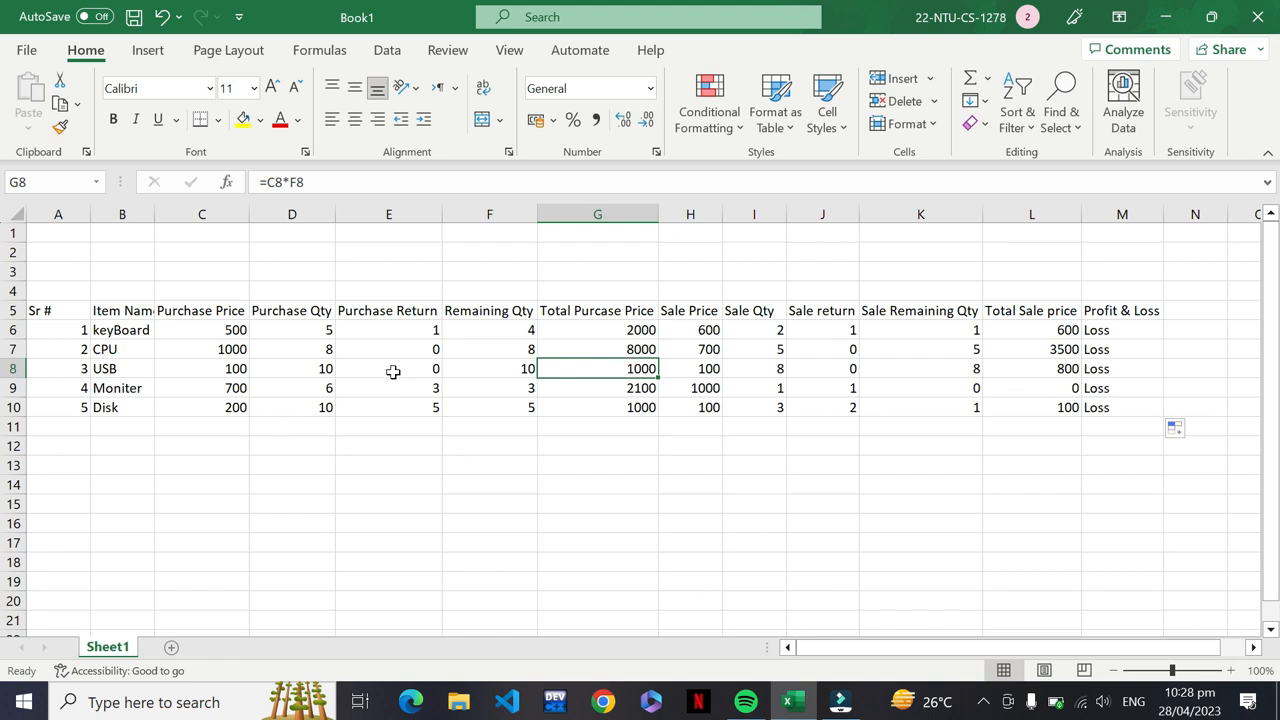
Set the keyboard's purchase price in C6 to 100 and check its recalculated total purchase price in G6
click(218, 331)
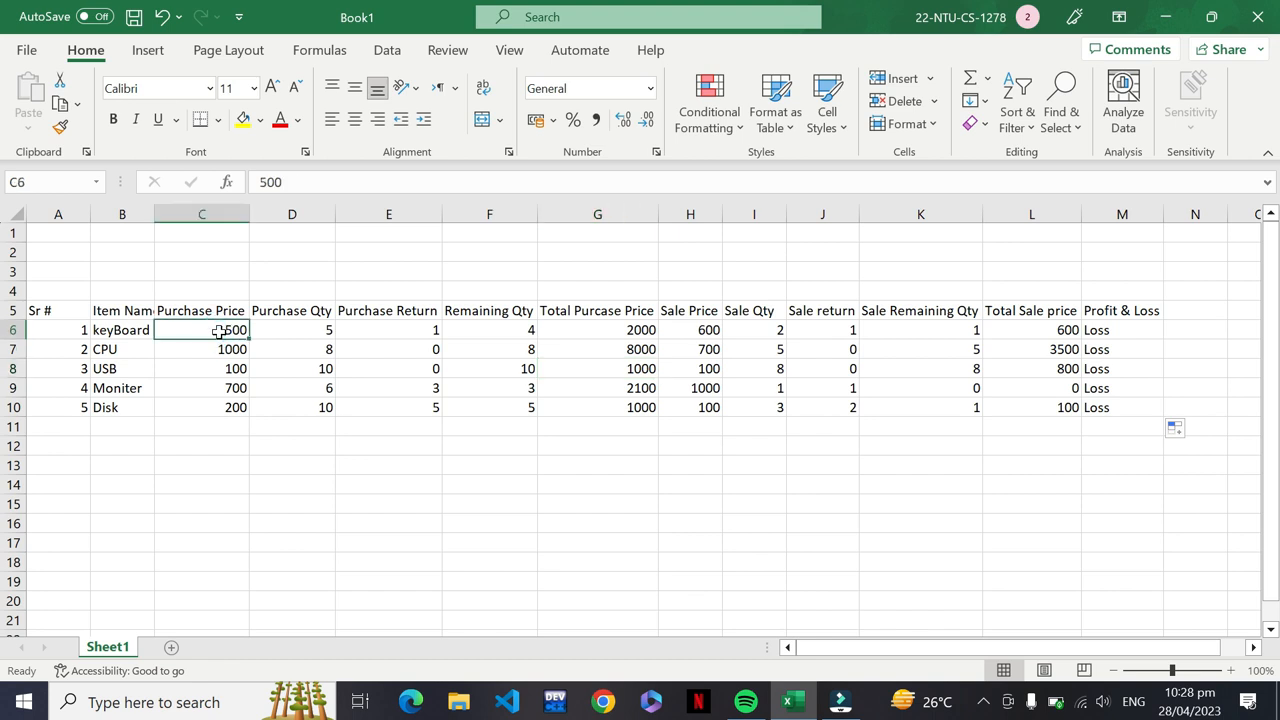
key(BackSpace)
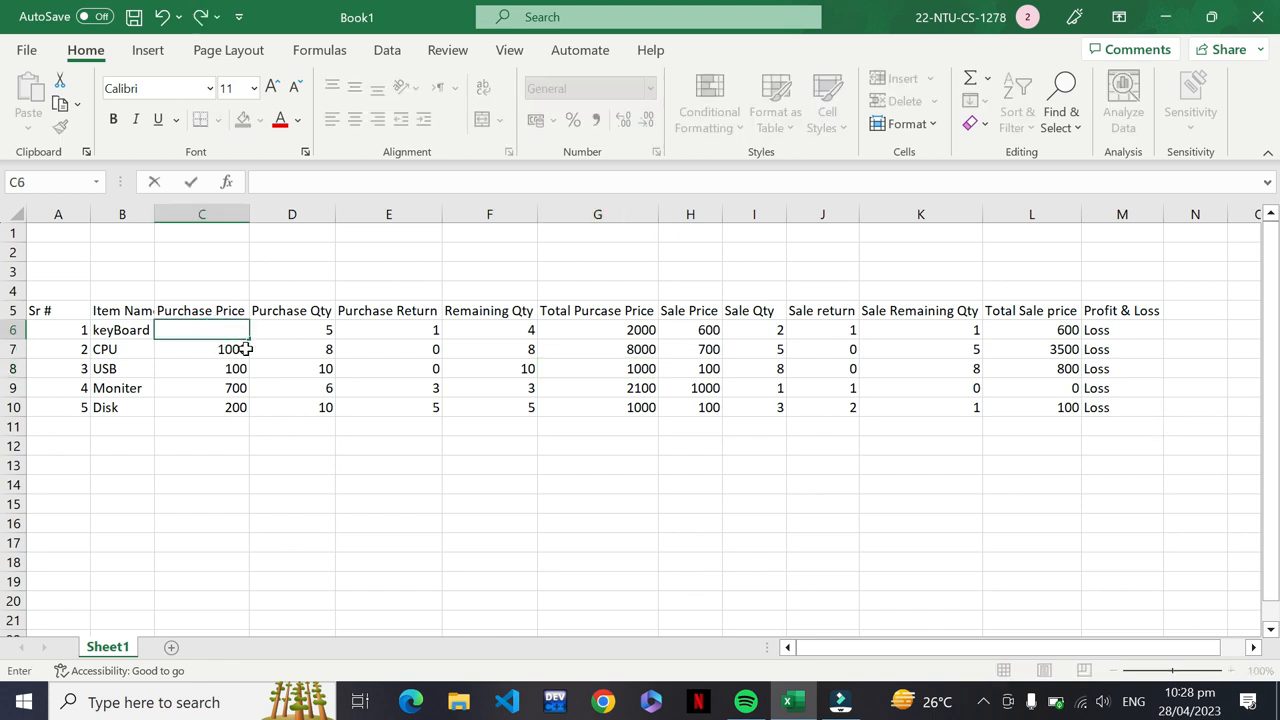
text(100)
key(Return)
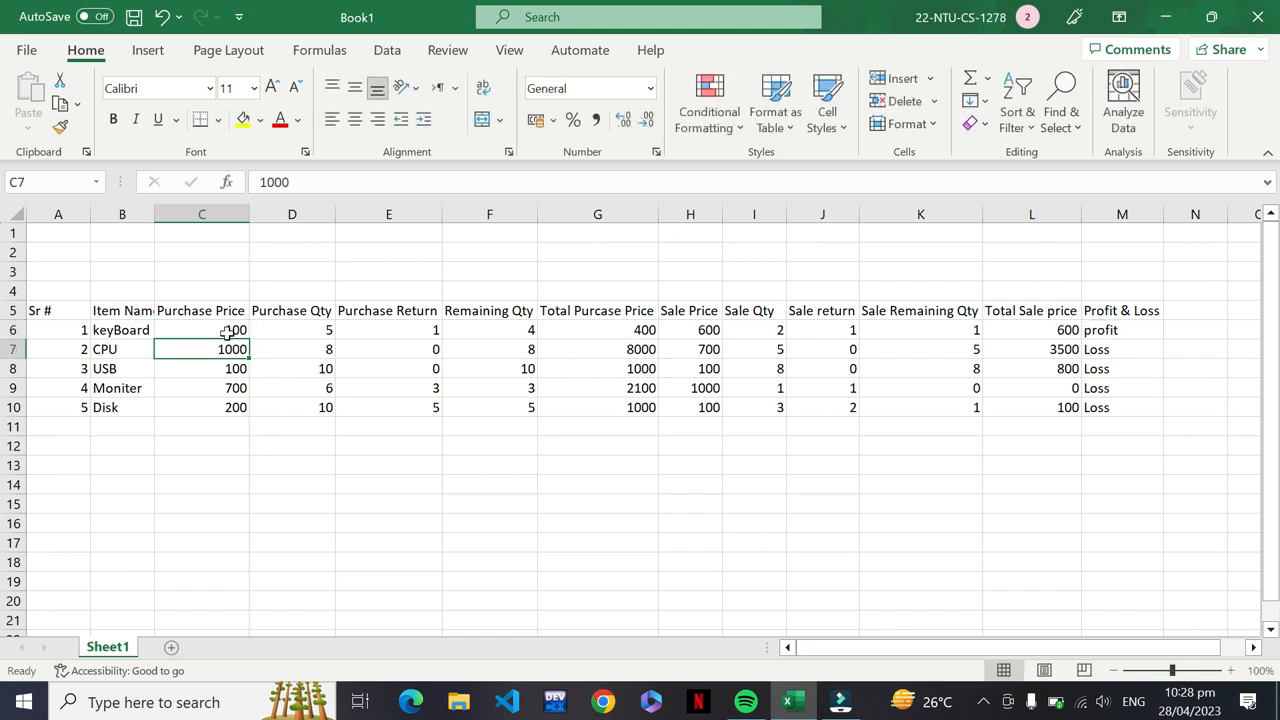
click(233, 331)
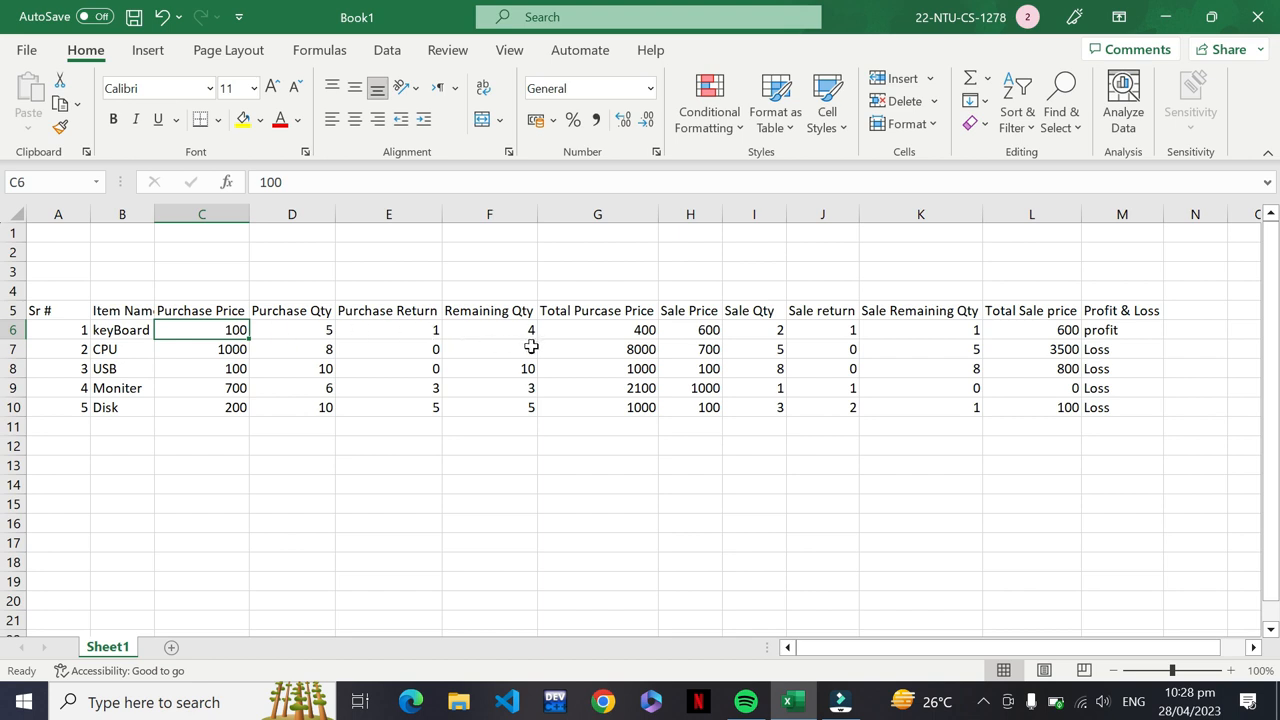
click(612, 327)
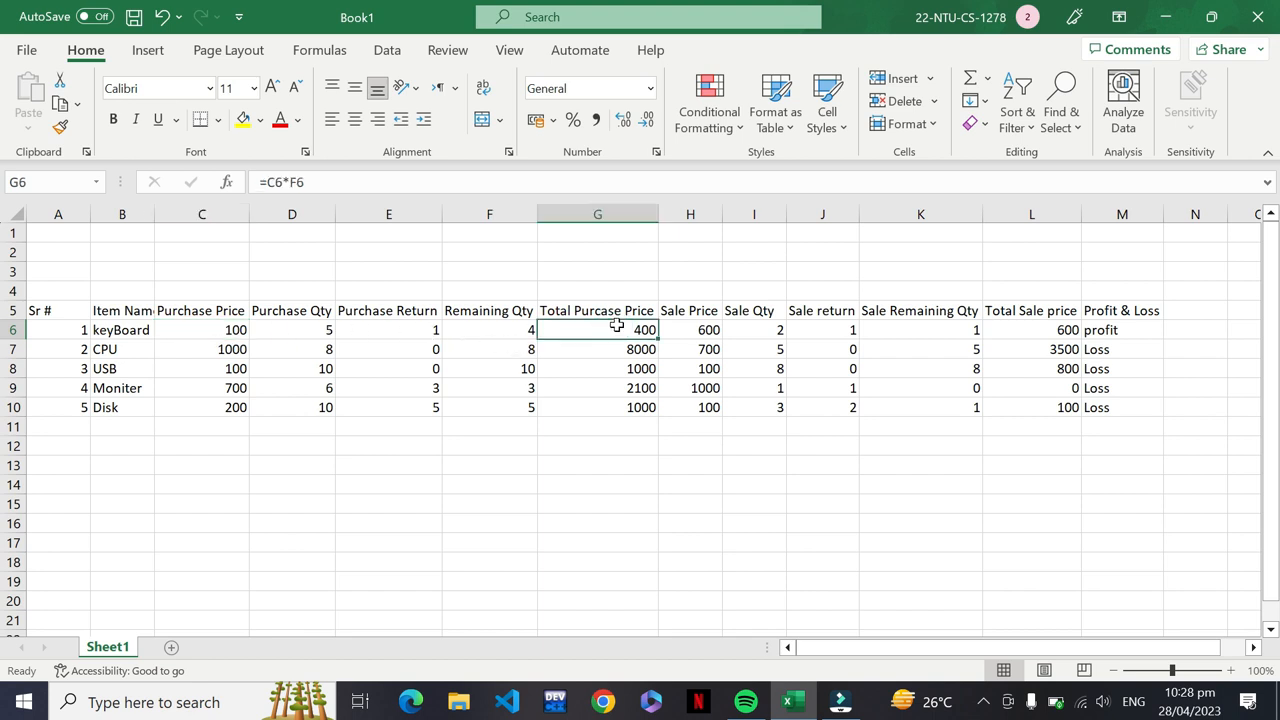
Set the keyboard's purchase price in C6 to 500 and check its effect on G6 and the Profit & Loss result in M6
double_click(240, 330)
key(BackSpace)
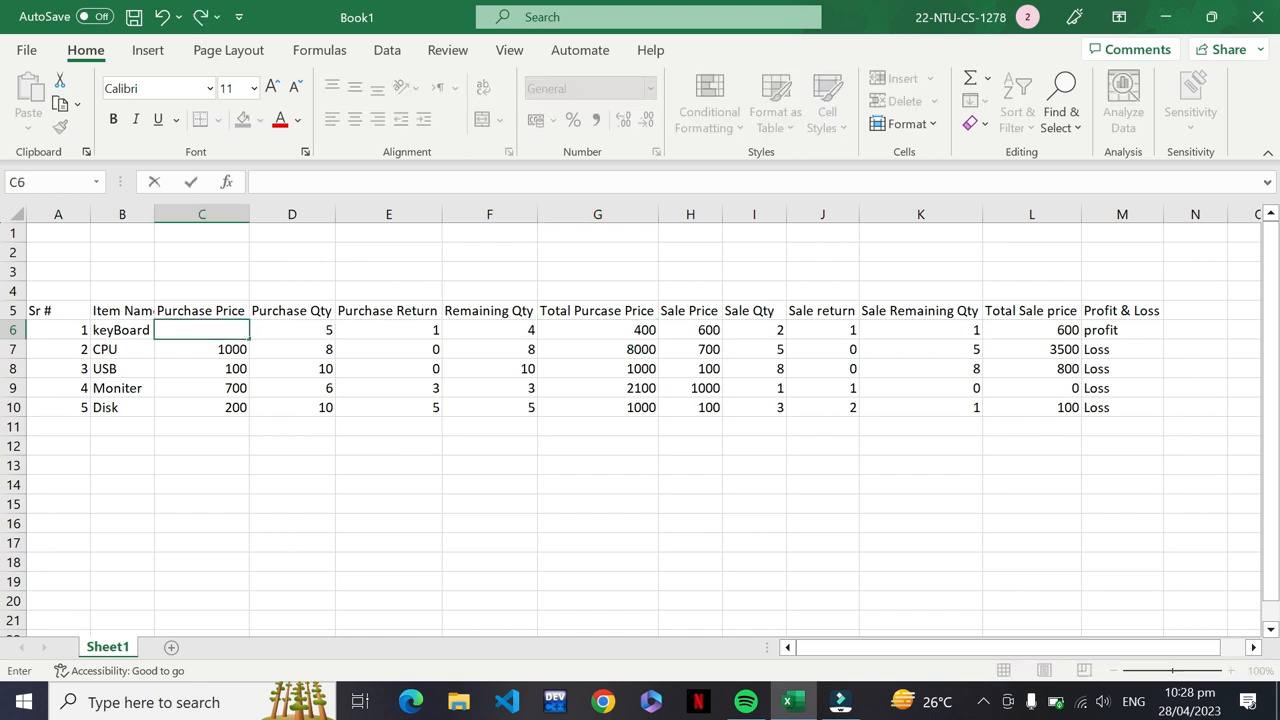
click(614, 335)
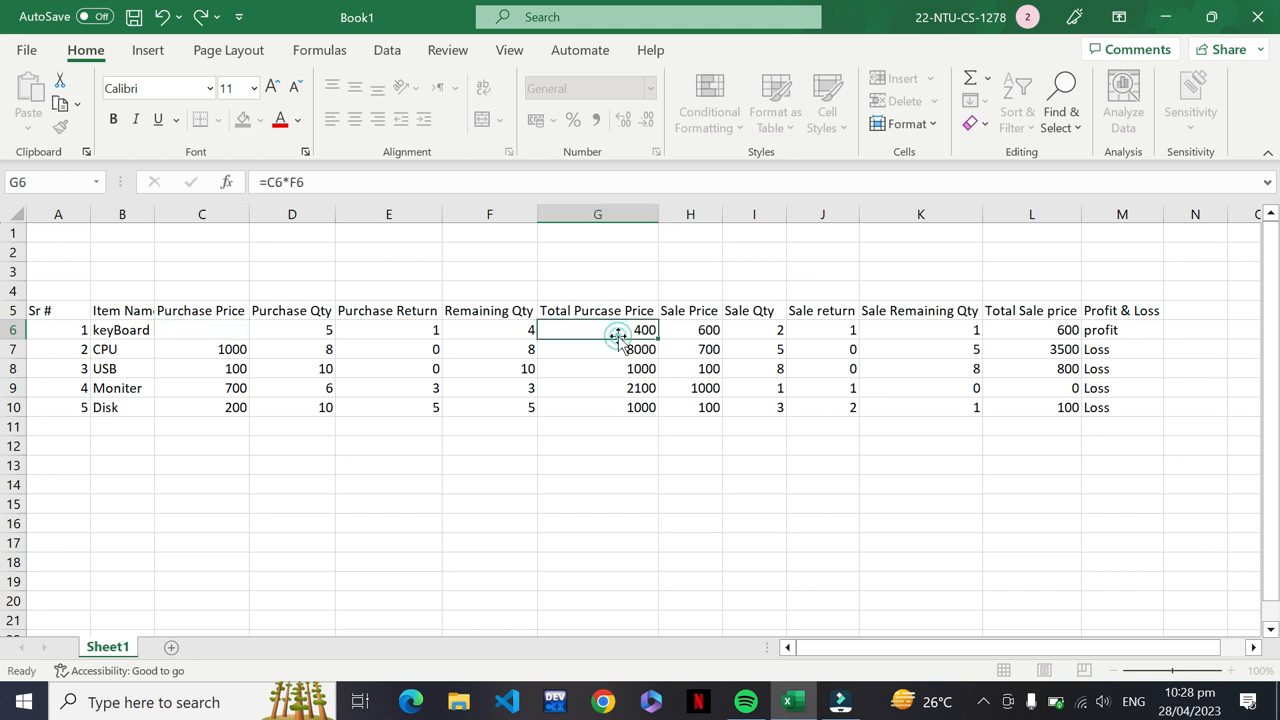
click(214, 330)
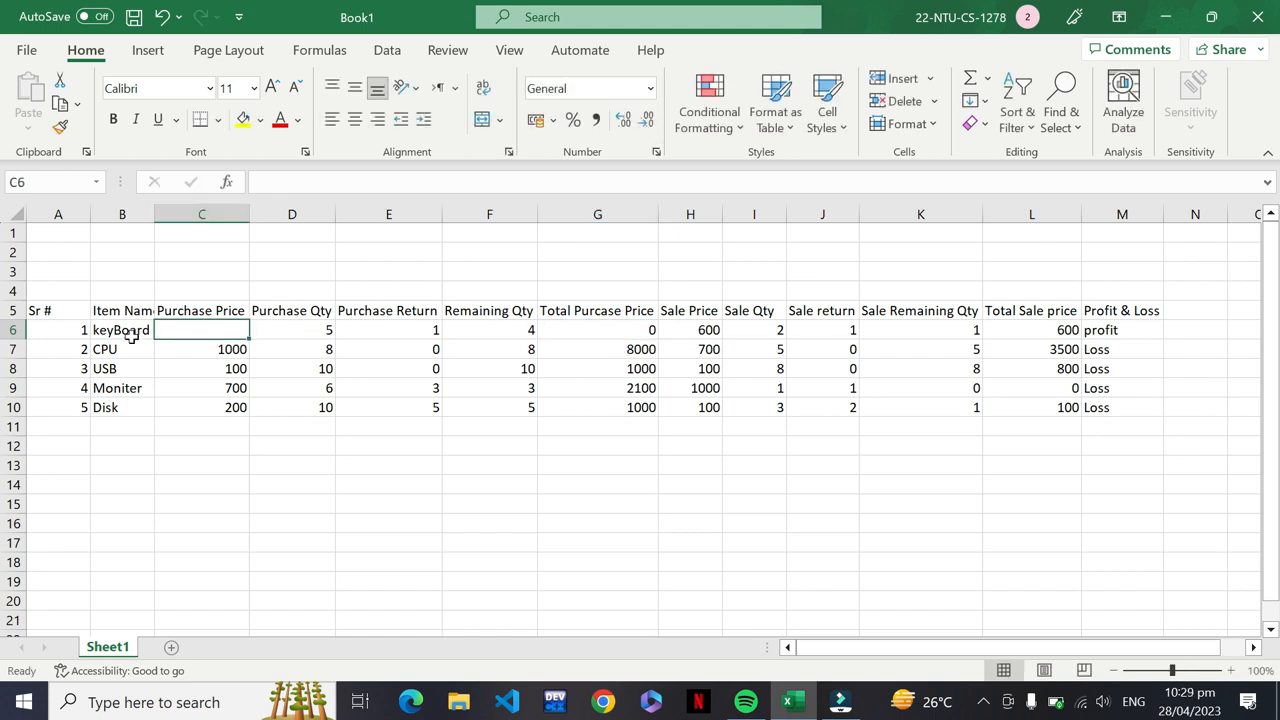
text(500)
key(Return)
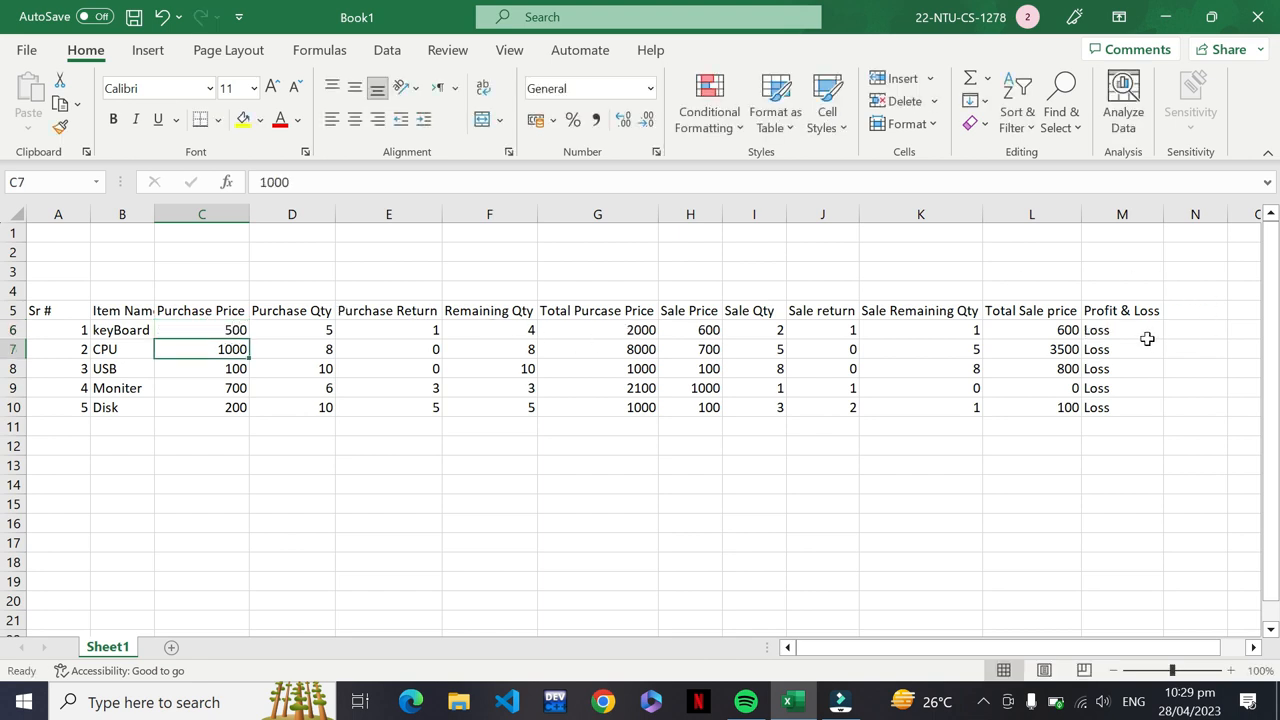
drag(1147, 339, 1124, 341)
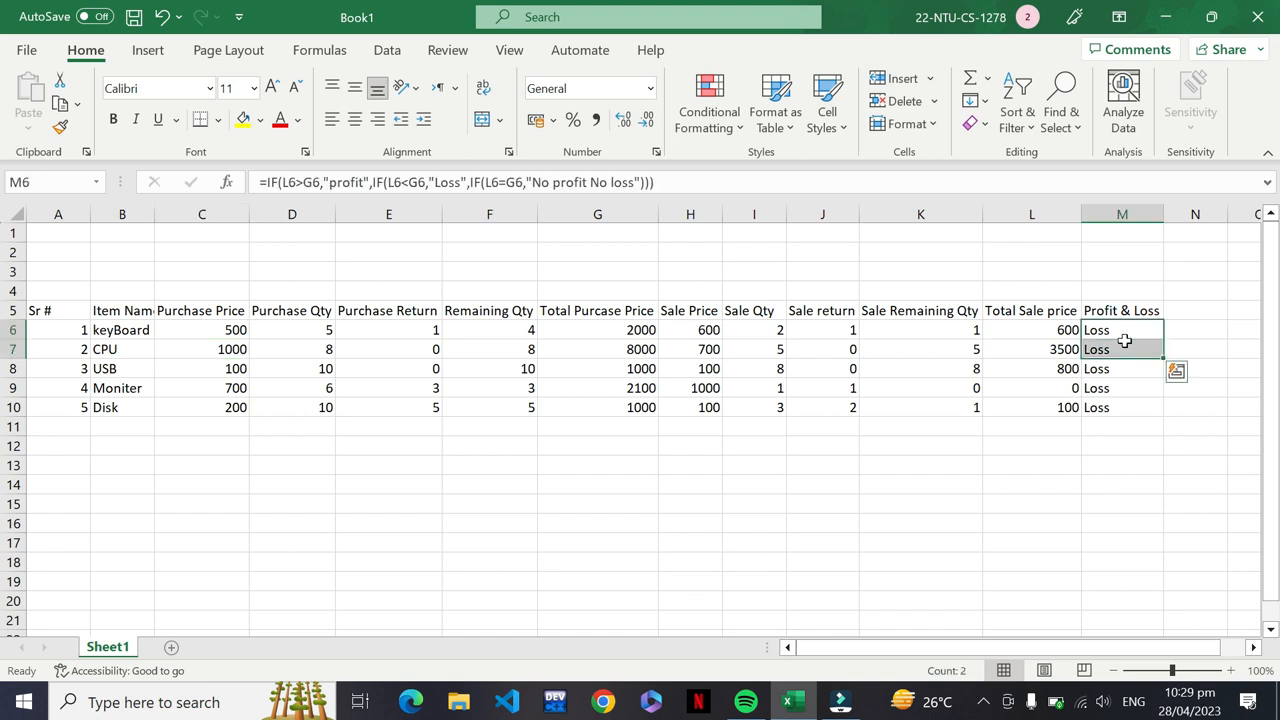
click(1124, 342)
click(637, 333)
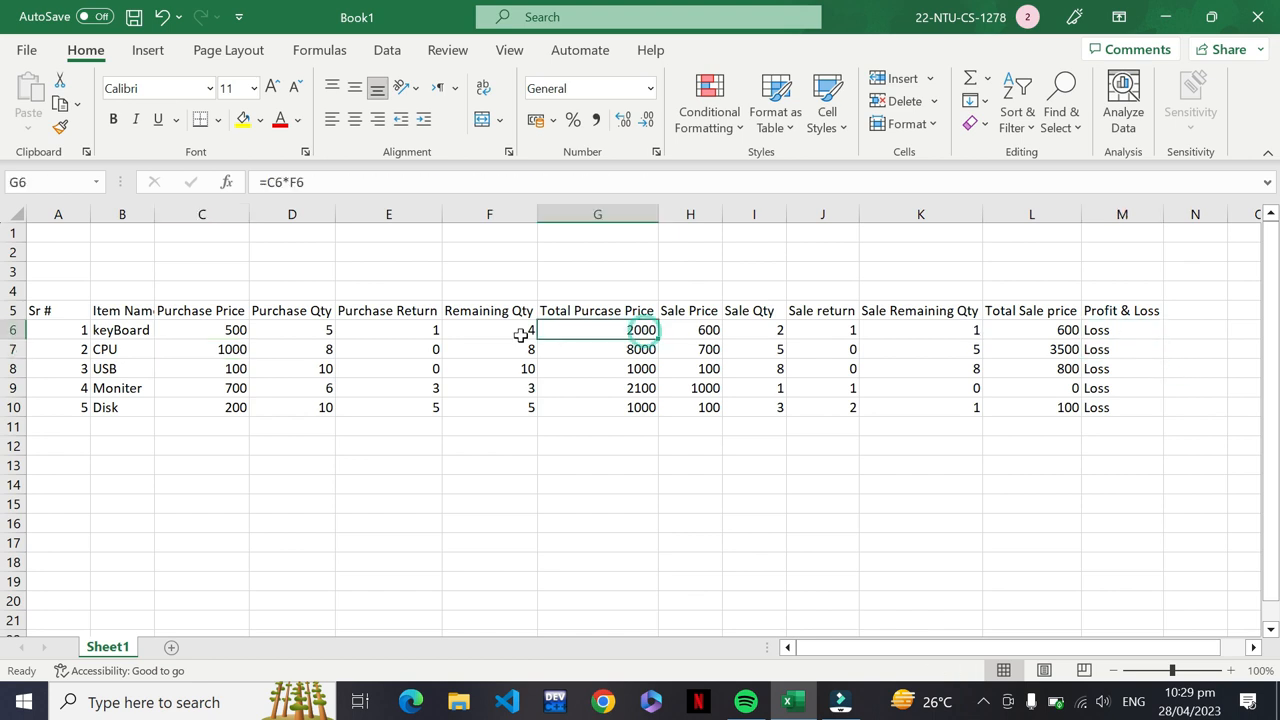
Set the keyboard's purchase price in C6 back to 100 and compare the totals in G6 and L6 with the M6 result
click(208, 328)
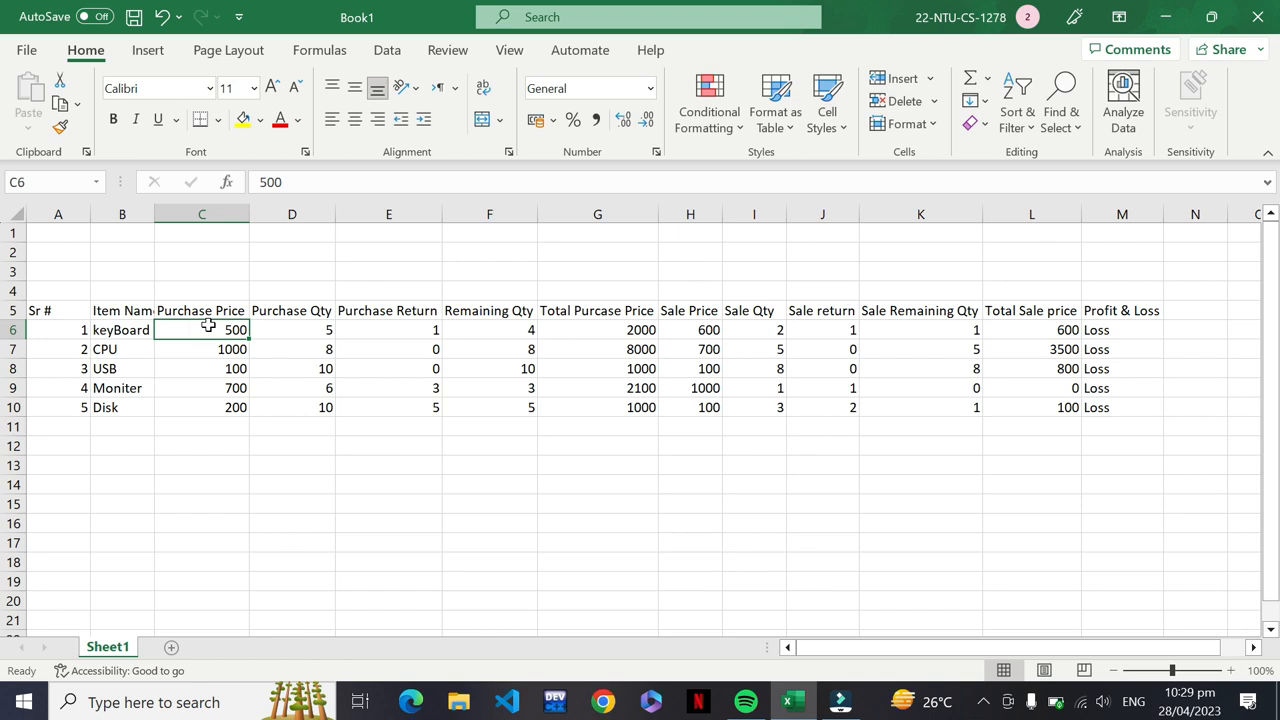
key(BackSpace)
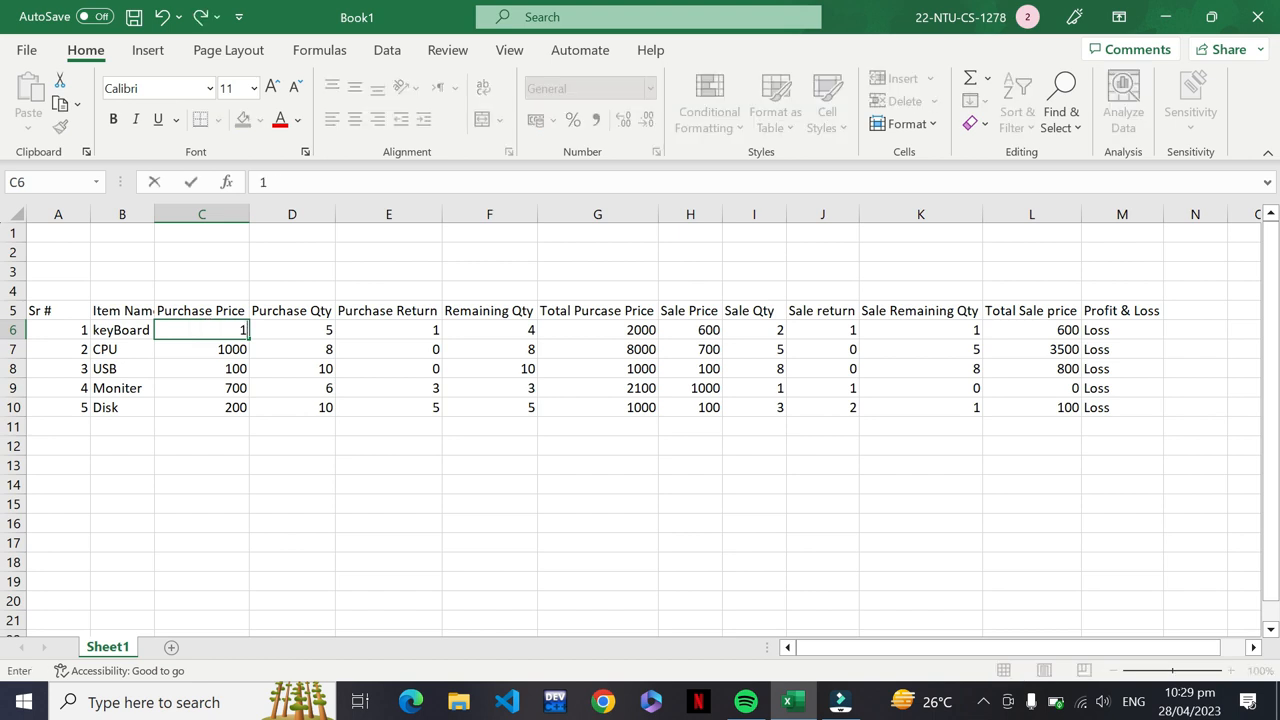
key(Return)
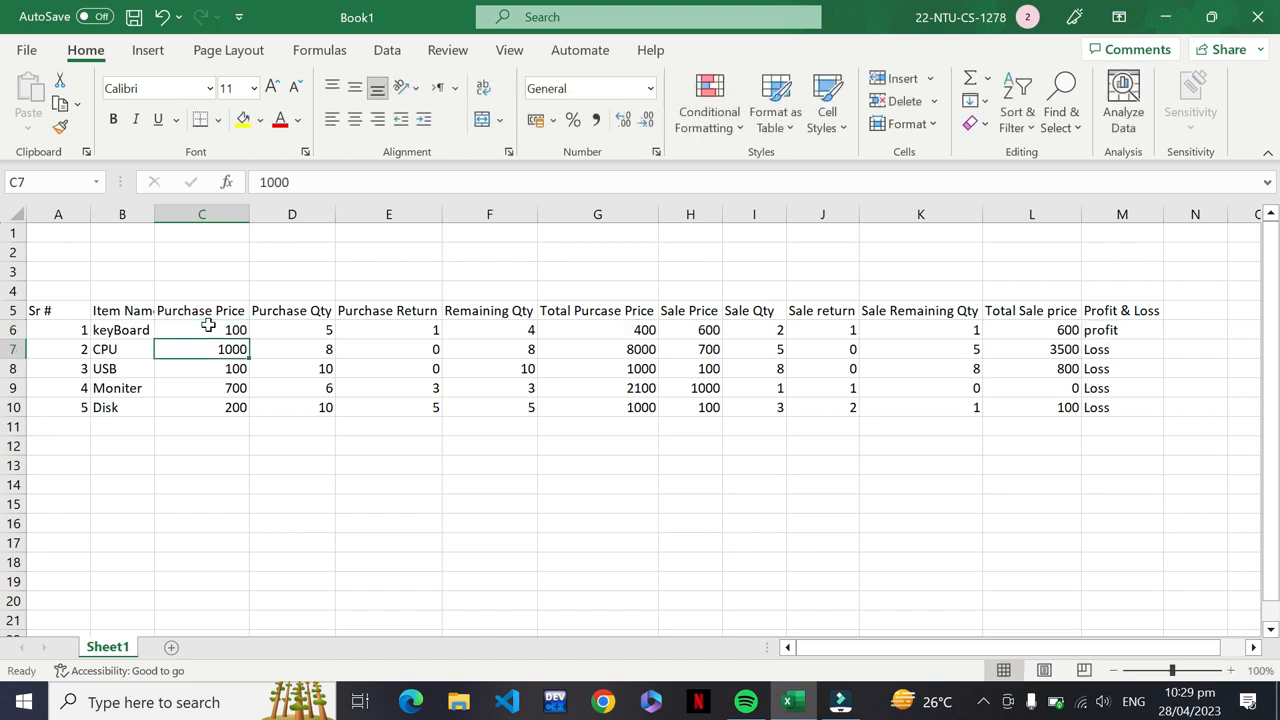
click(650, 330)
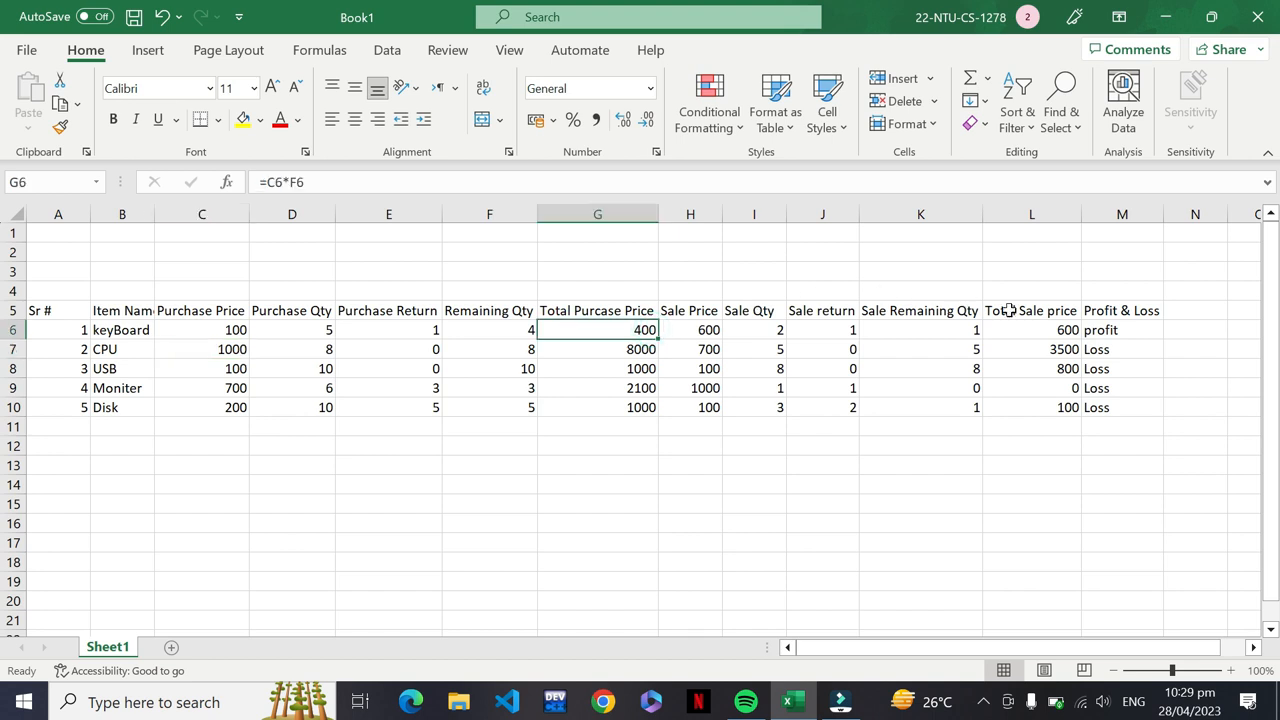
click(1133, 330)
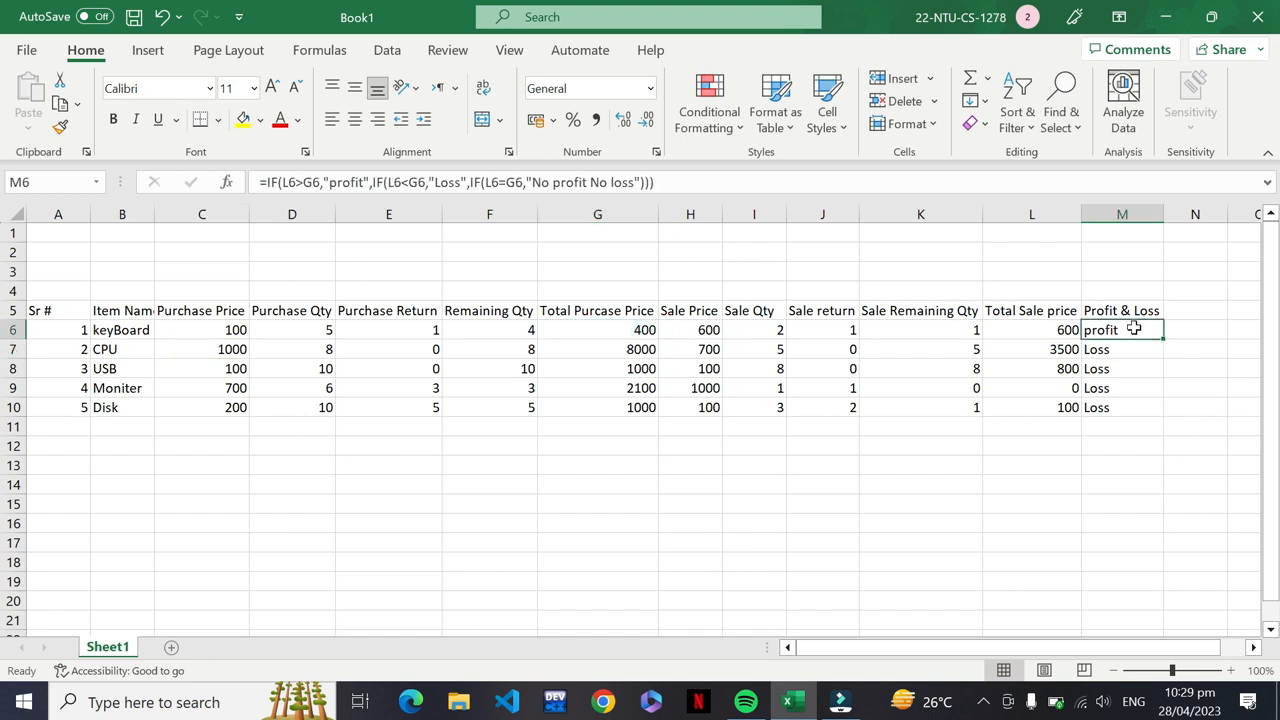
click(1043, 337)
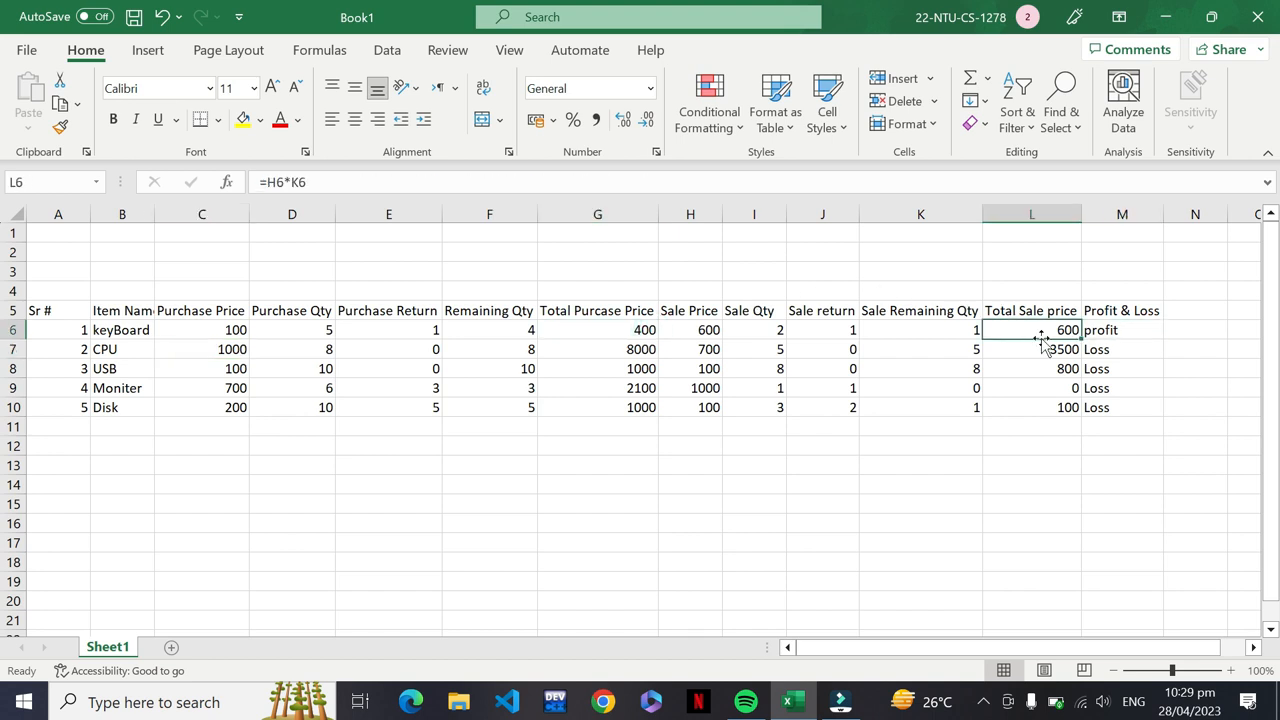
click(625, 330)
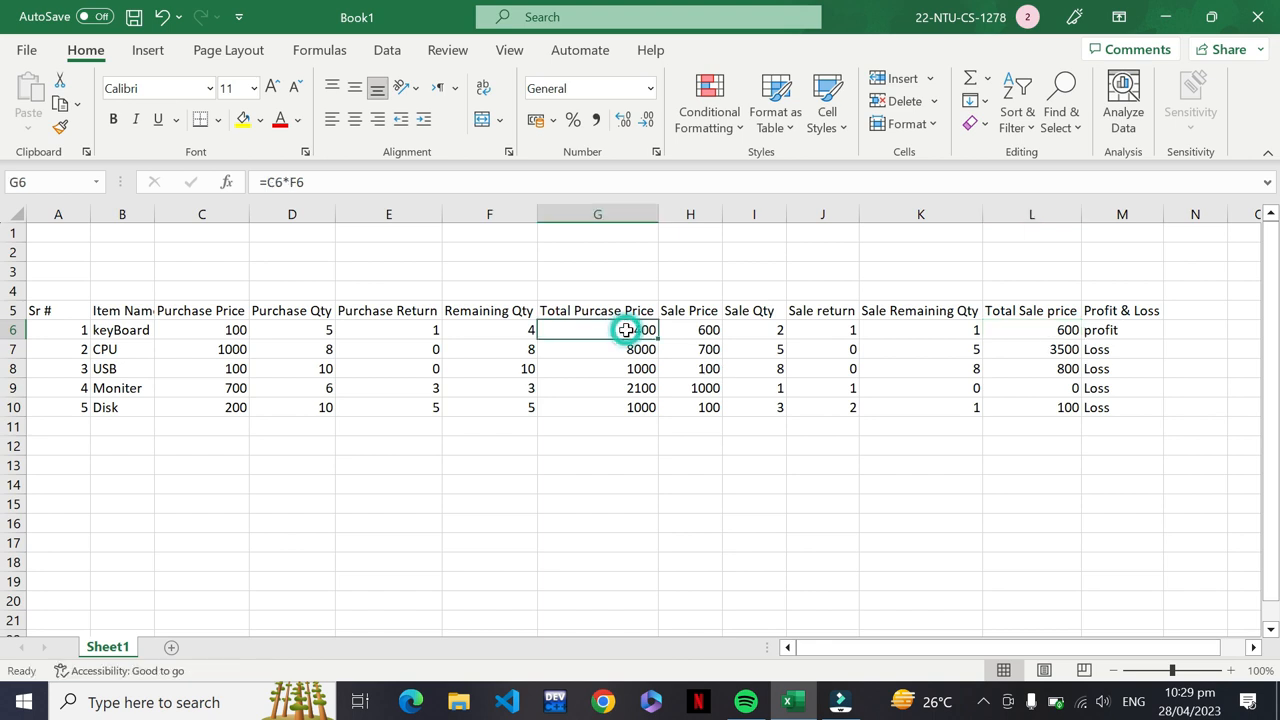
Review the Profit & Loss results of the other four items in M7 to M10 against their total prices
click(1044, 315)
click(1106, 345)
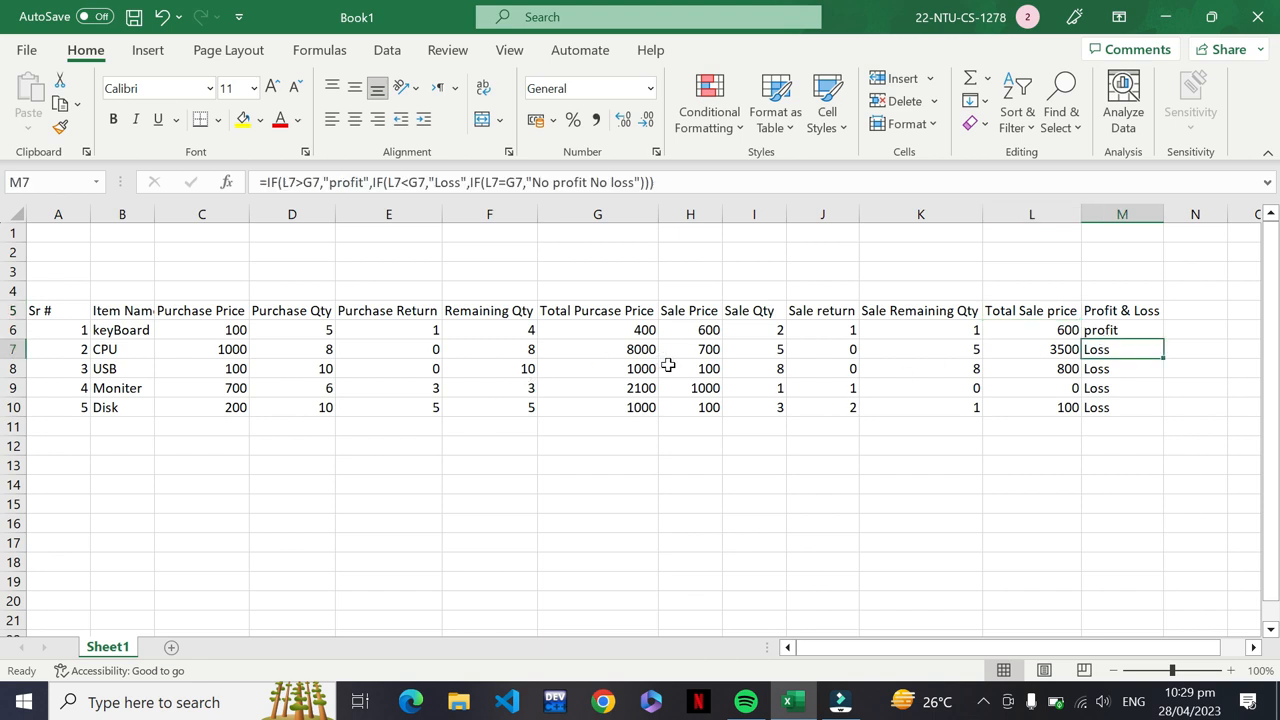
click(595, 371)
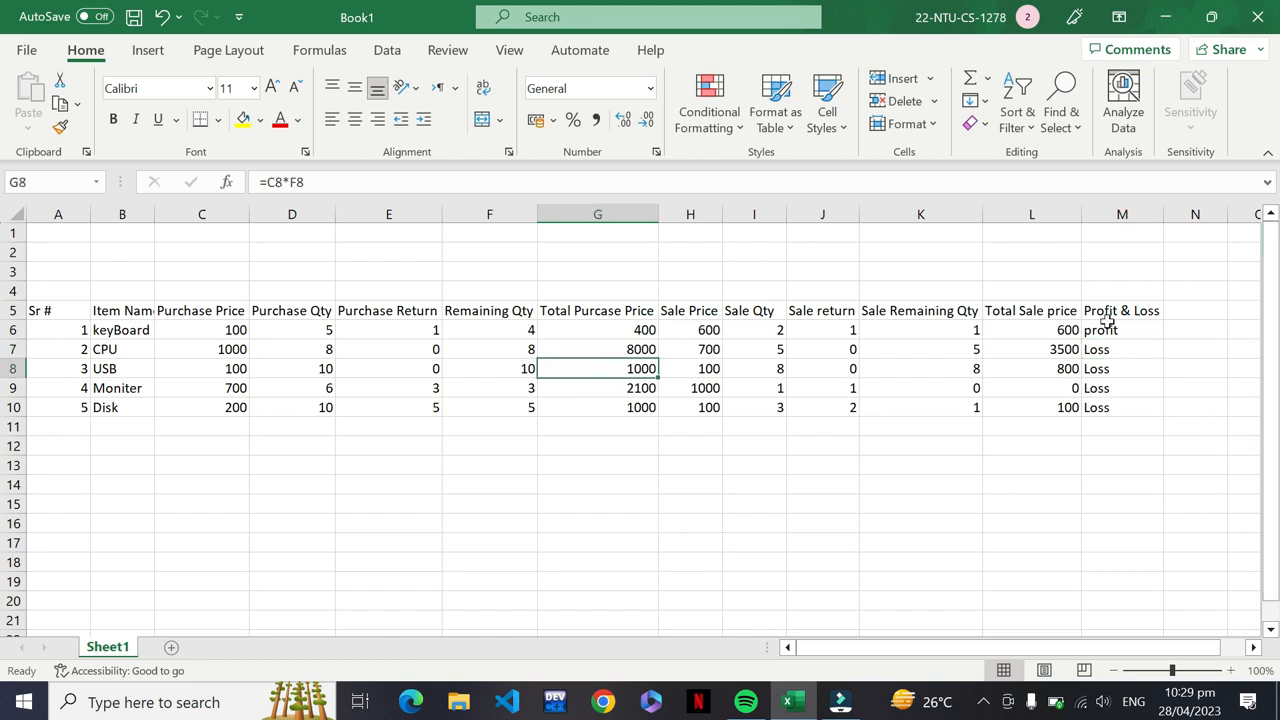
drag(1114, 350, 1100, 404)
click(1101, 404)
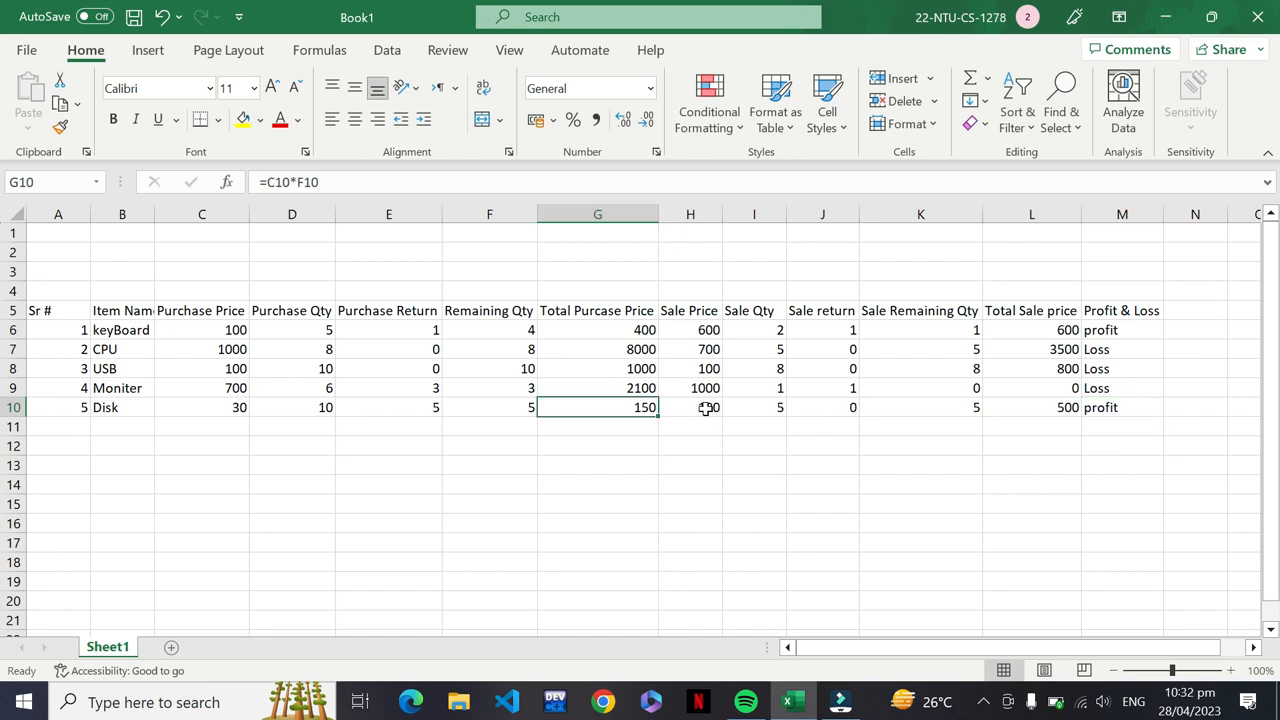
Set the disk's sale price in H10 to 150 and its sale quantity in I10 to 1
click(706, 408)
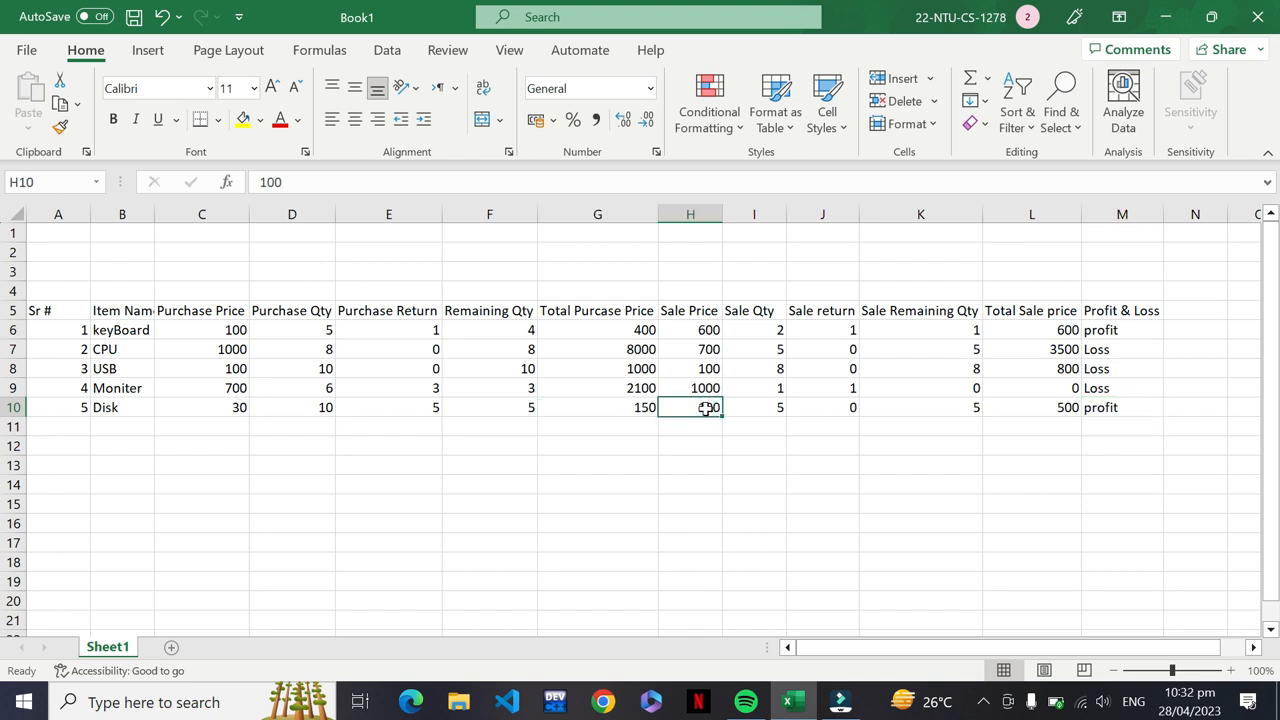
click(606, 412)
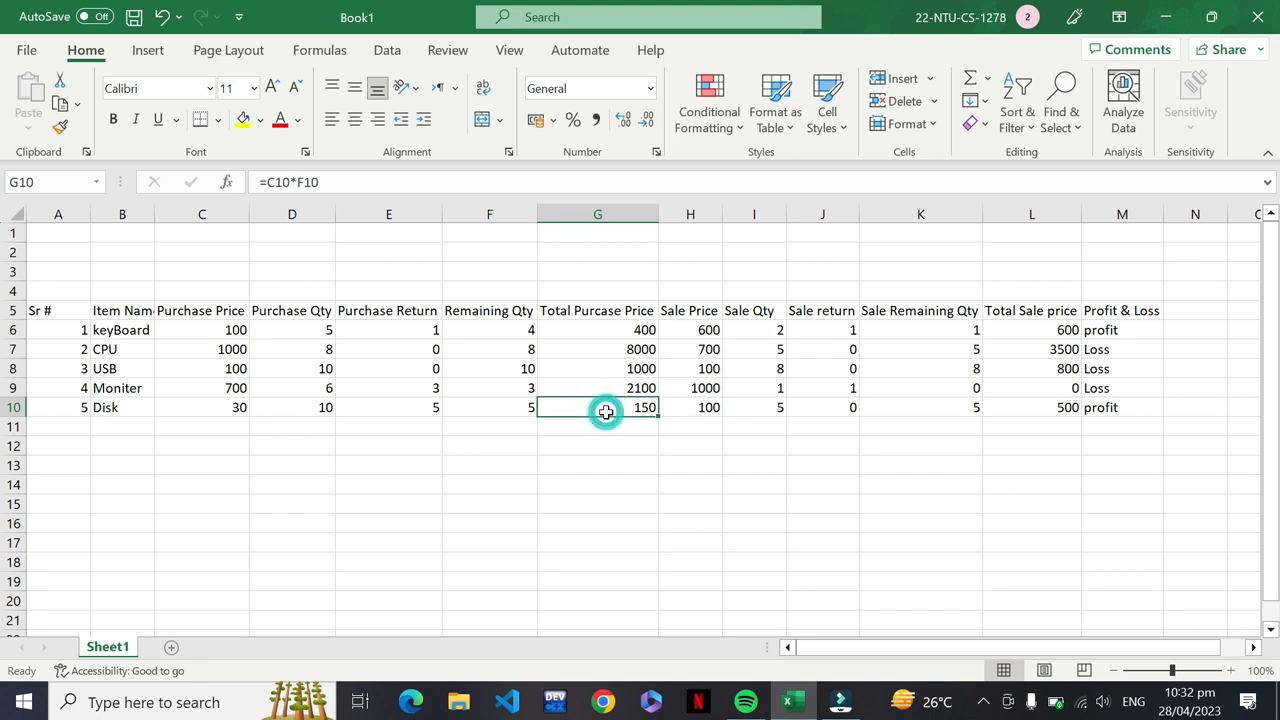
click(701, 412)
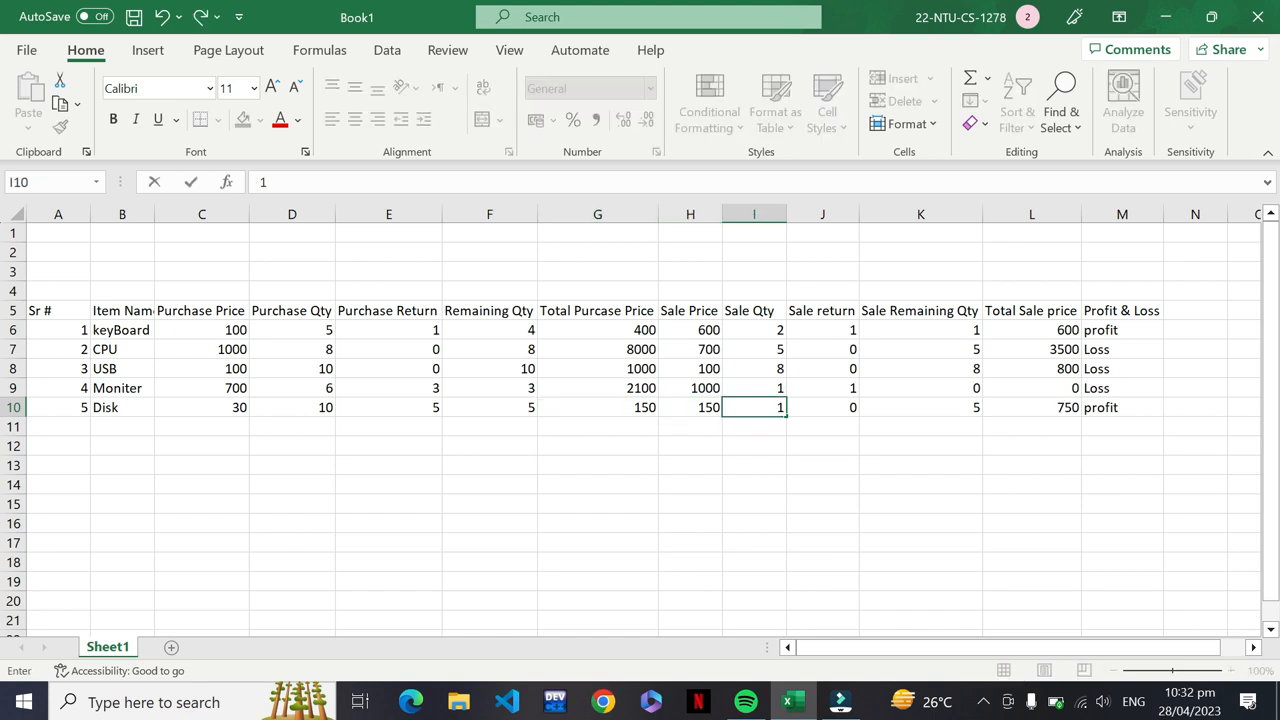
key(Return)
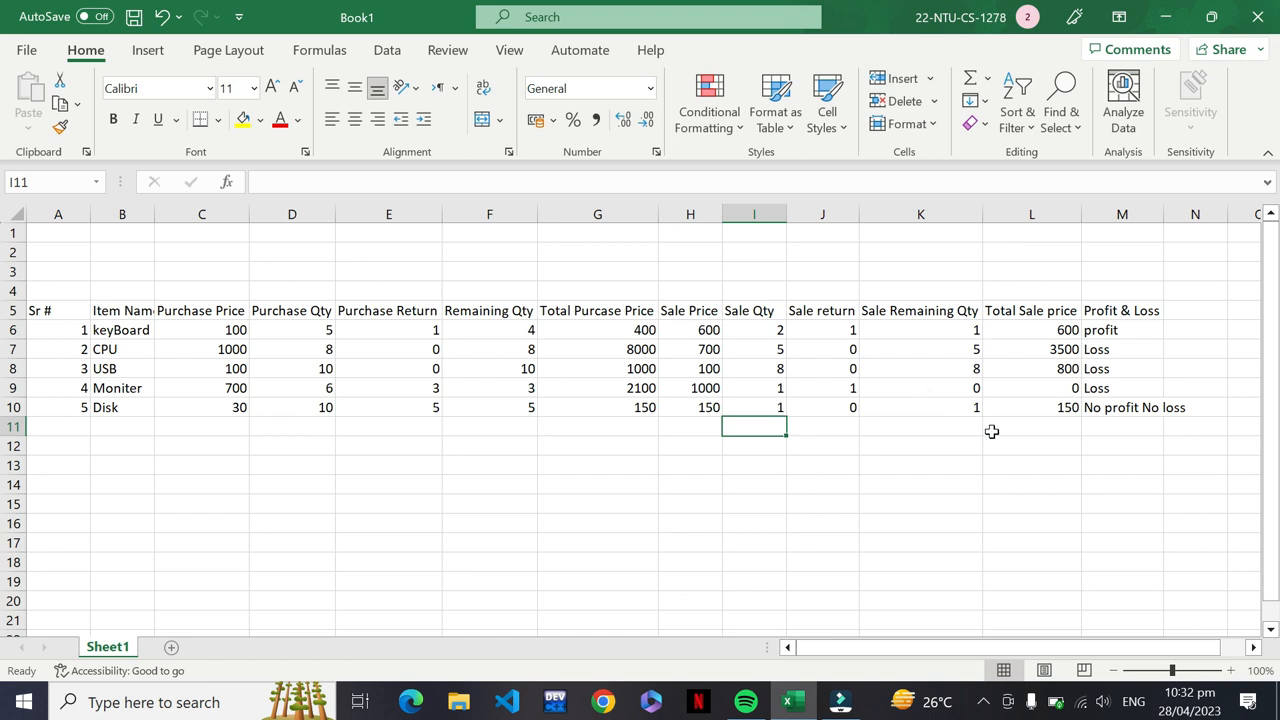
Auto-fit the width of the Profit & Loss column M to its longest entry
click(1100, 407)
click(1148, 214)
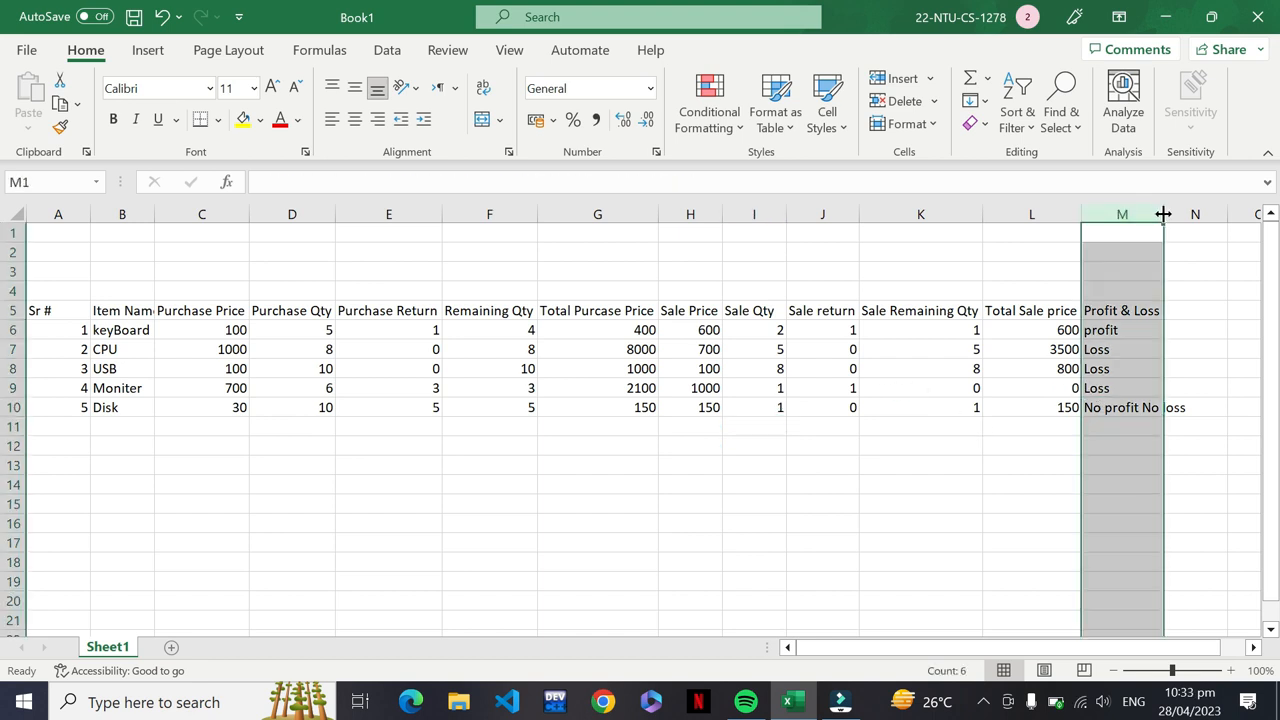
double_click(1163, 214)
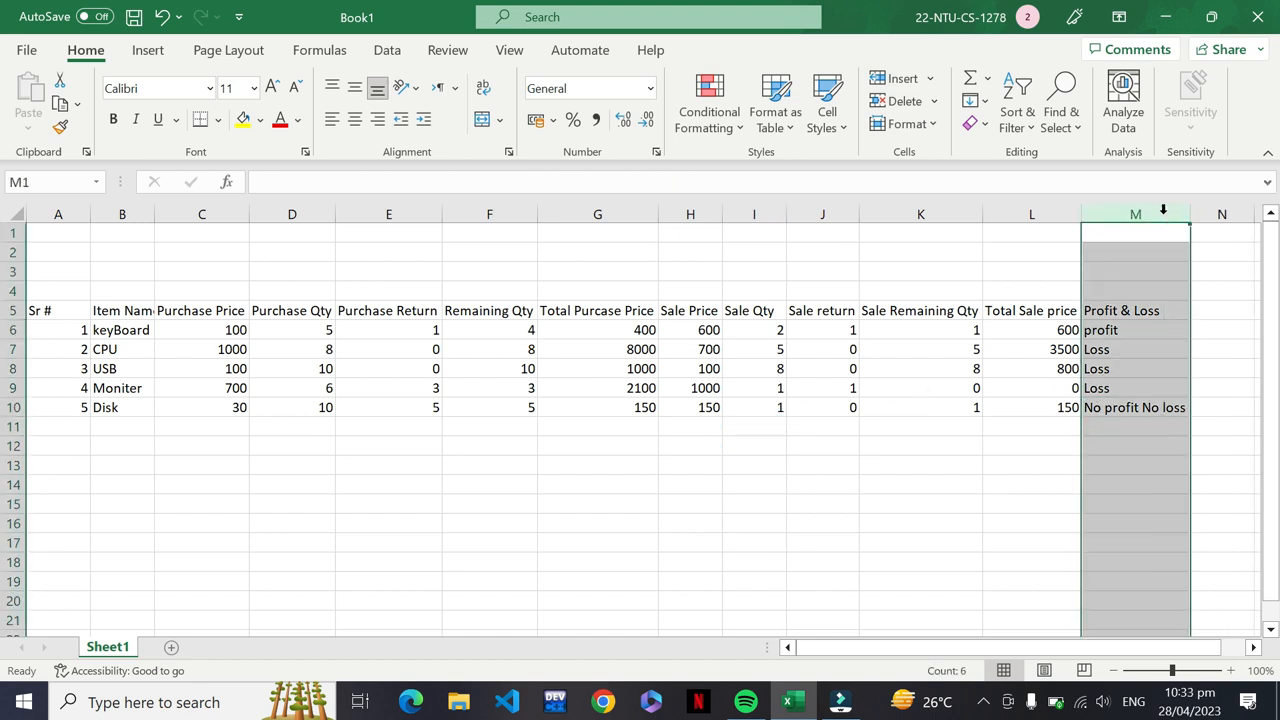
Compare the disk's total purchase price in G10 with its total sale price in L10 and the Profit & Loss formula in M10
click(597, 407)
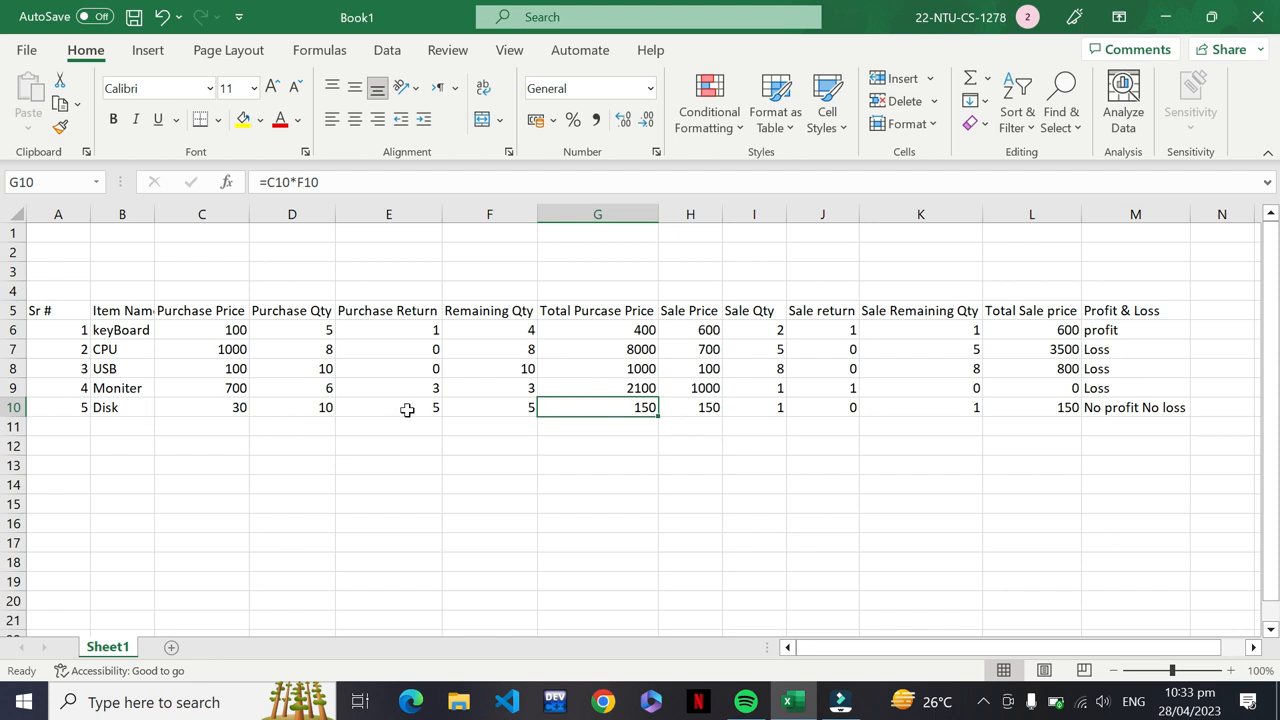
click(521, 407)
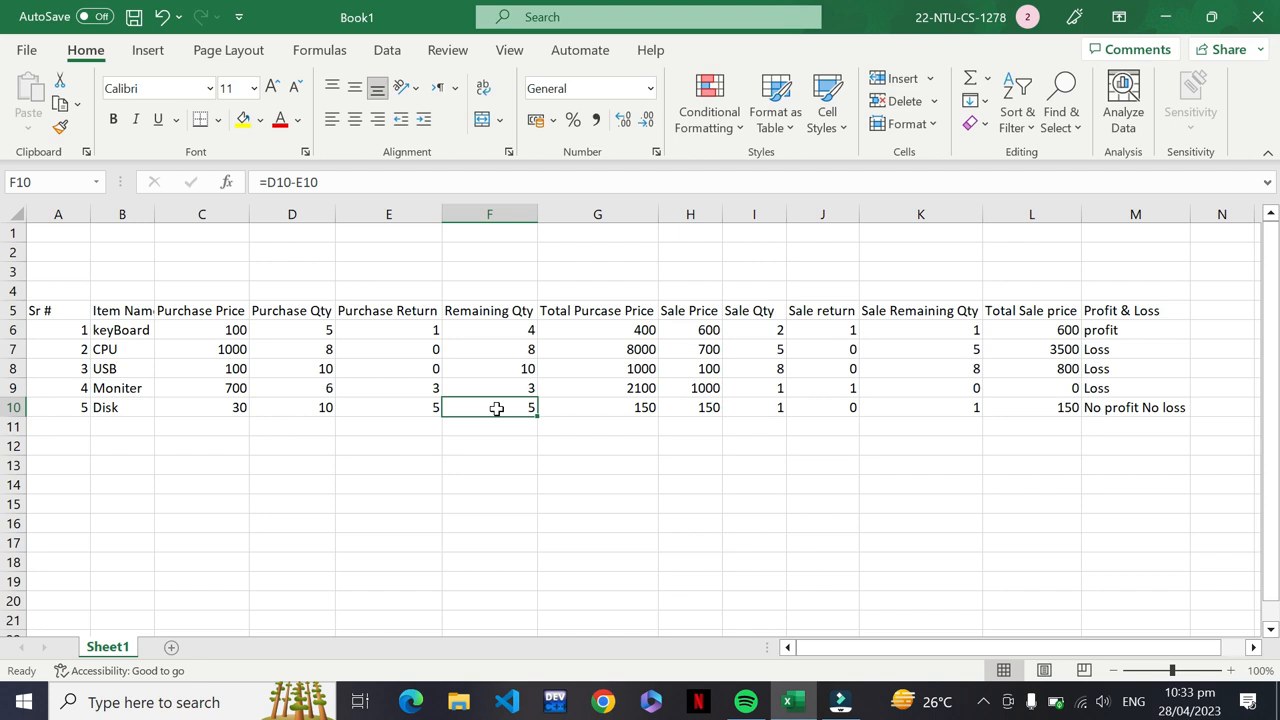
click(626, 410)
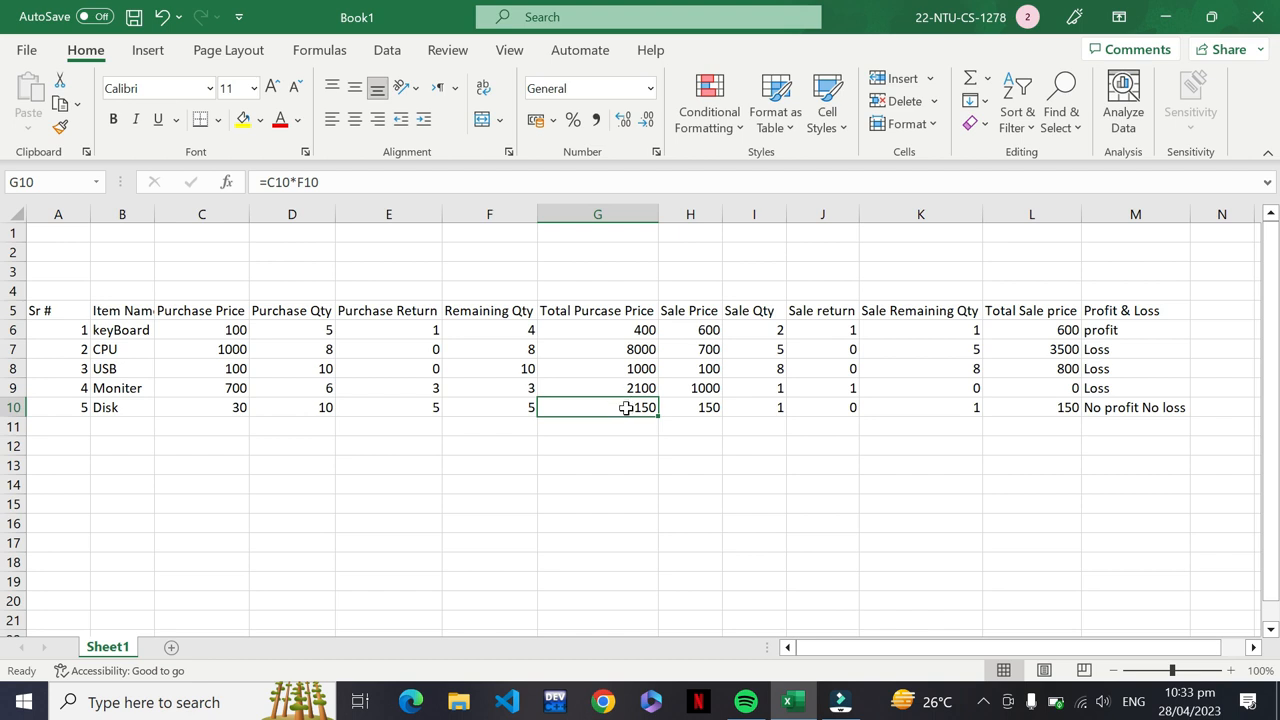
click(1026, 407)
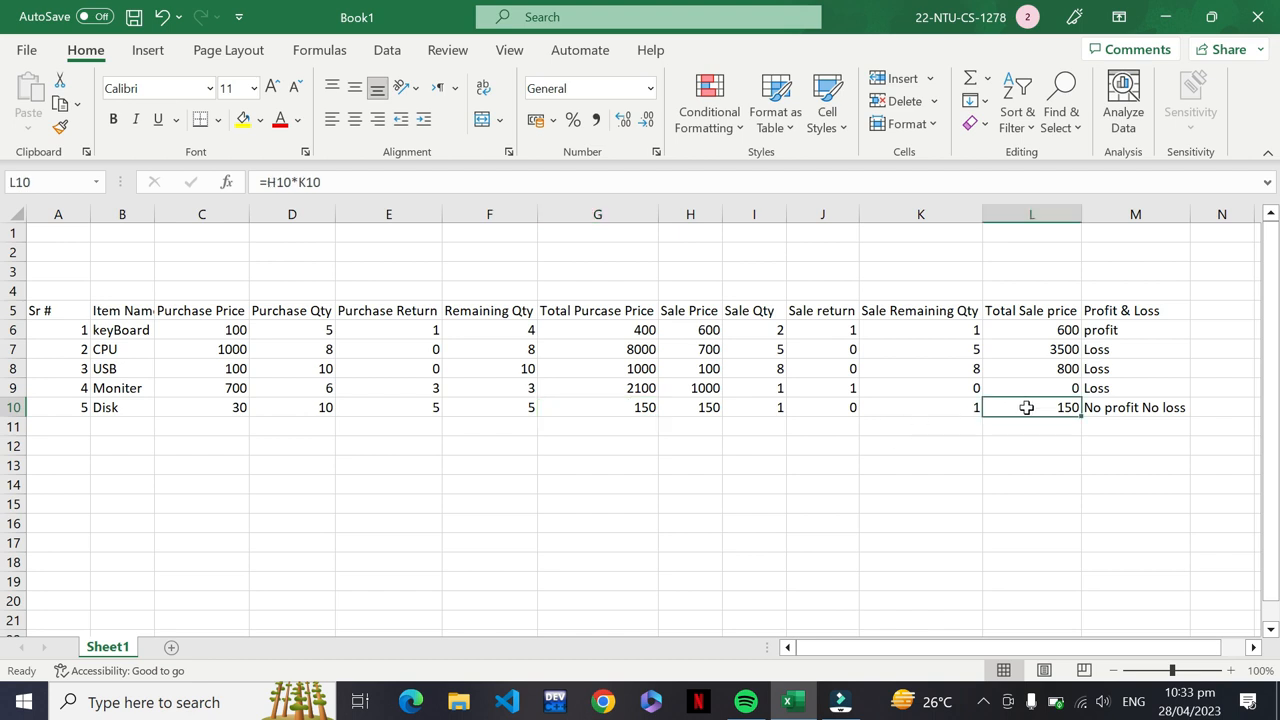
click(643, 410)
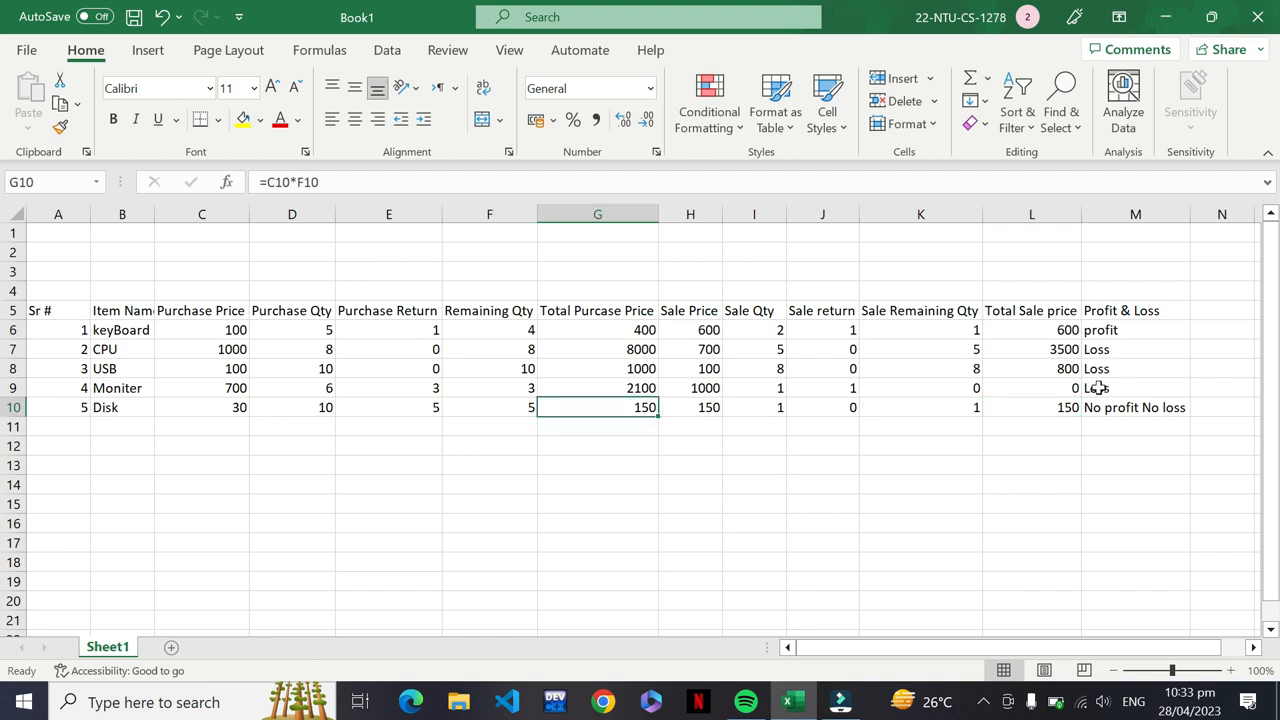
click(1052, 407)
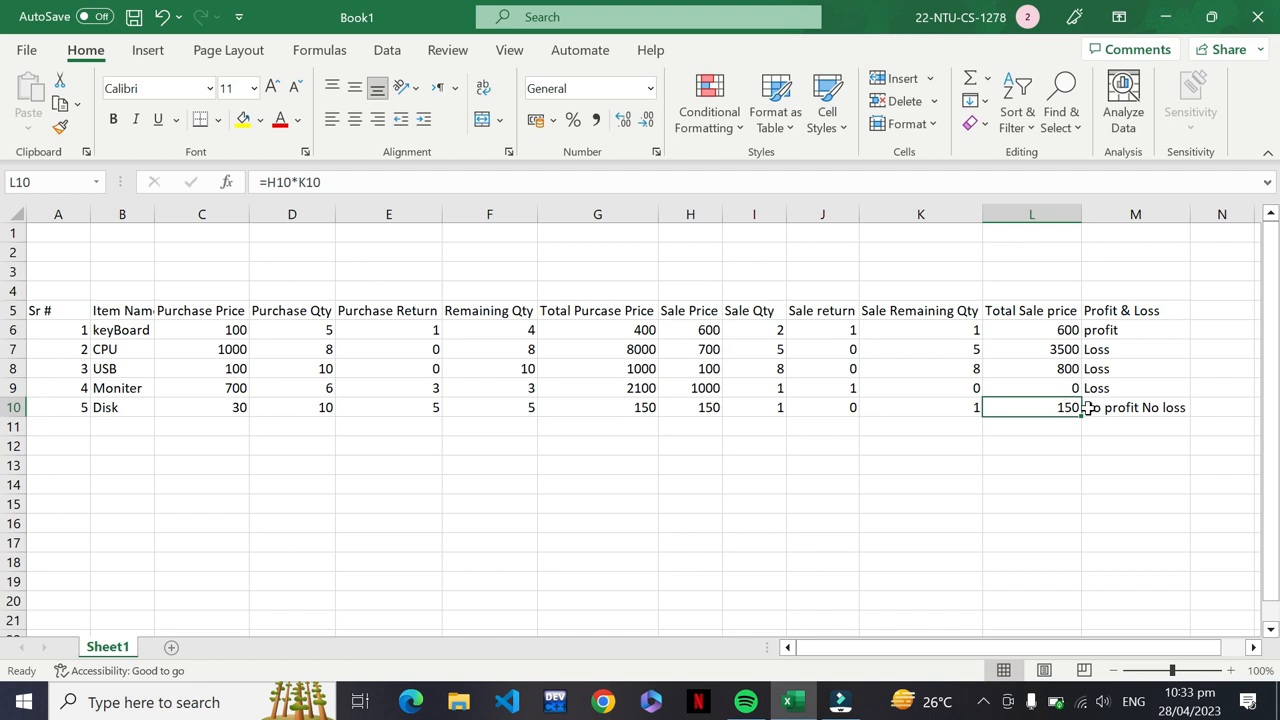
click(1090, 407)
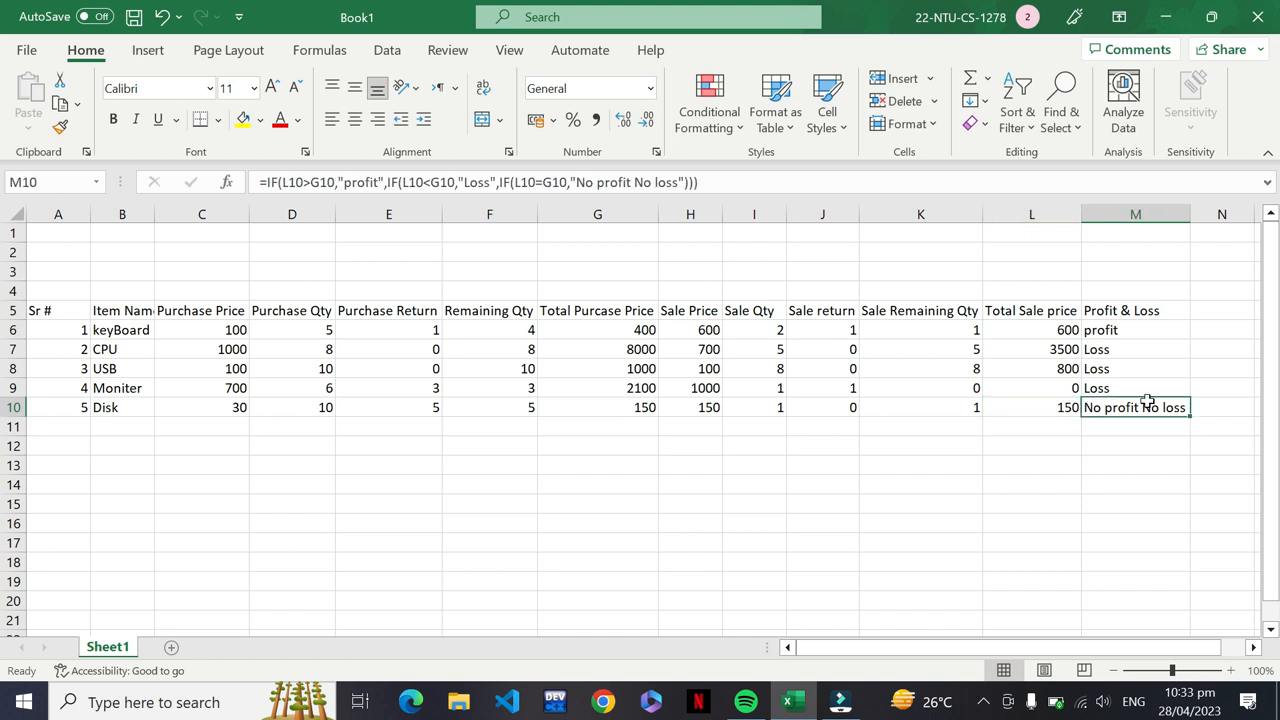
click(1039, 406)
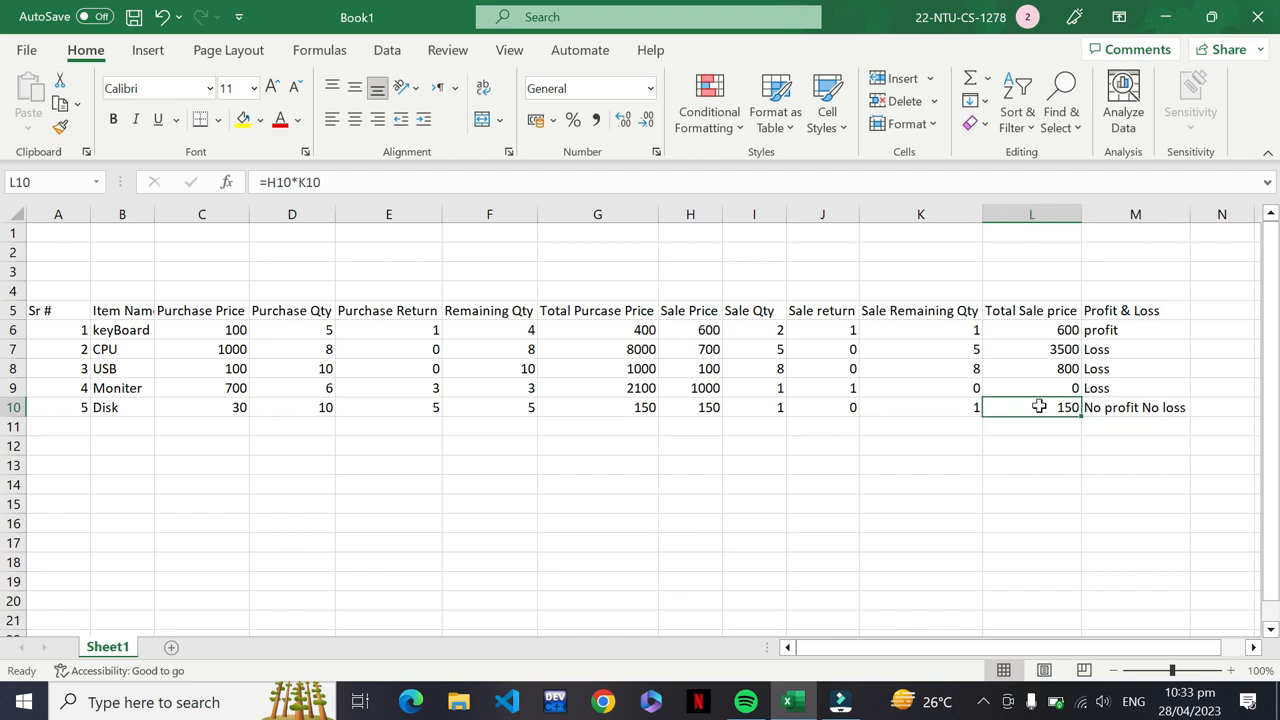
click(612, 409)
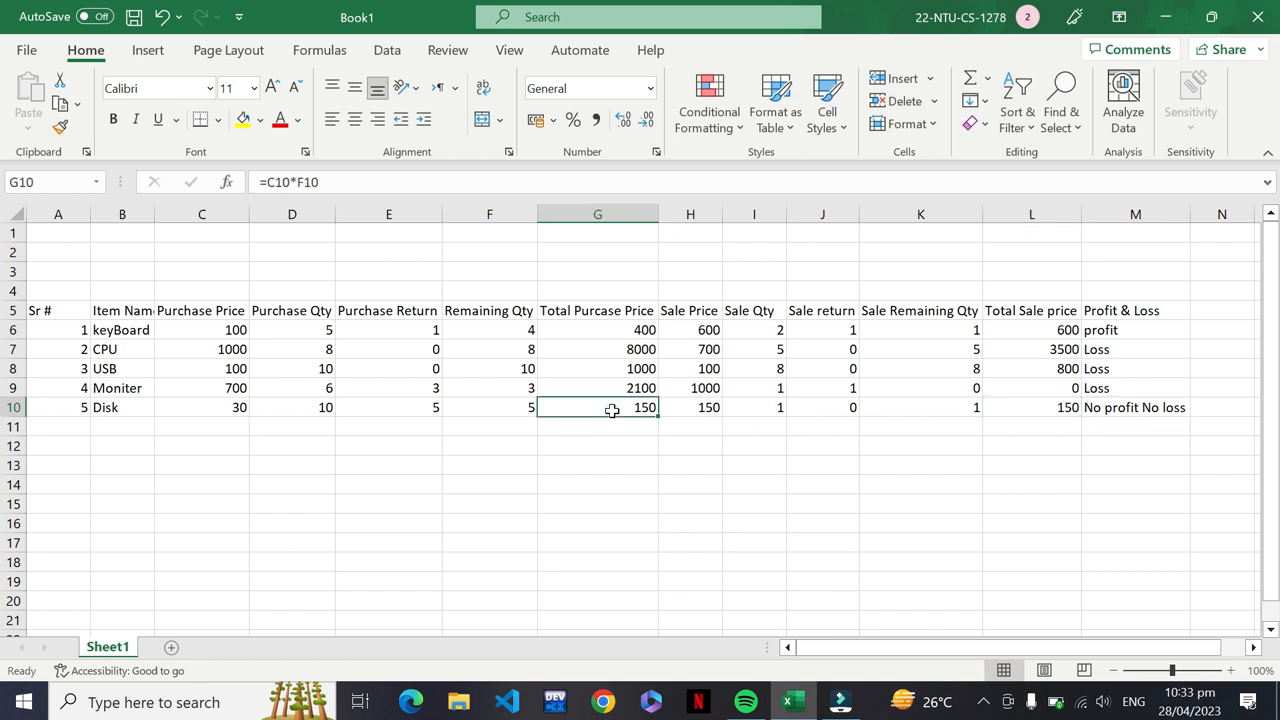
Examine the disk's sale price in H10, sale quantity in I10 and sale return in J10
click(689, 409)
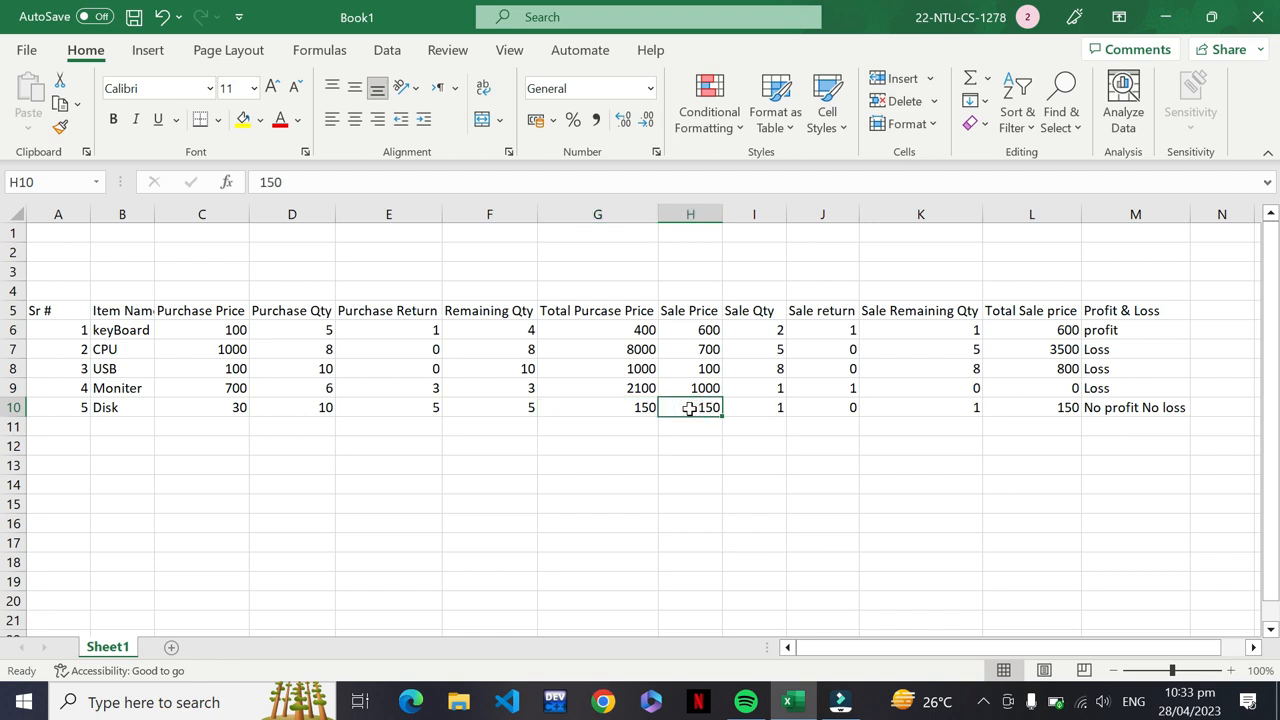
click(754, 409)
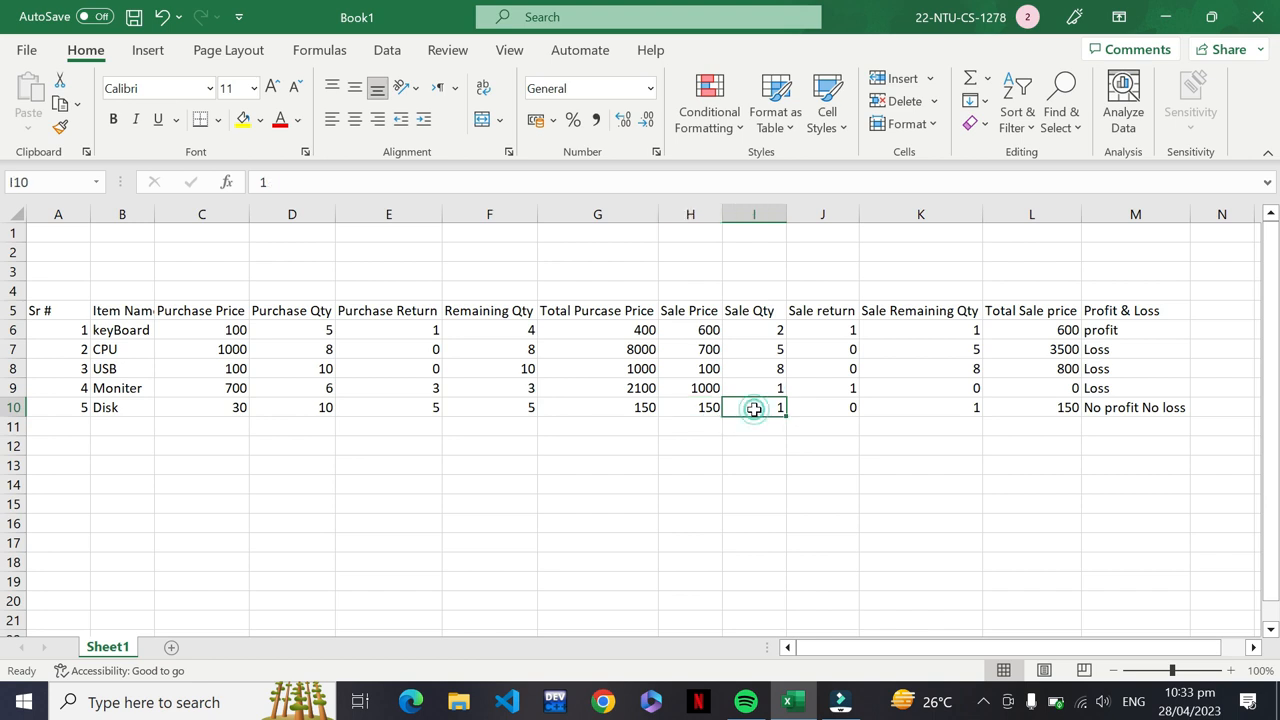
click(676, 407)
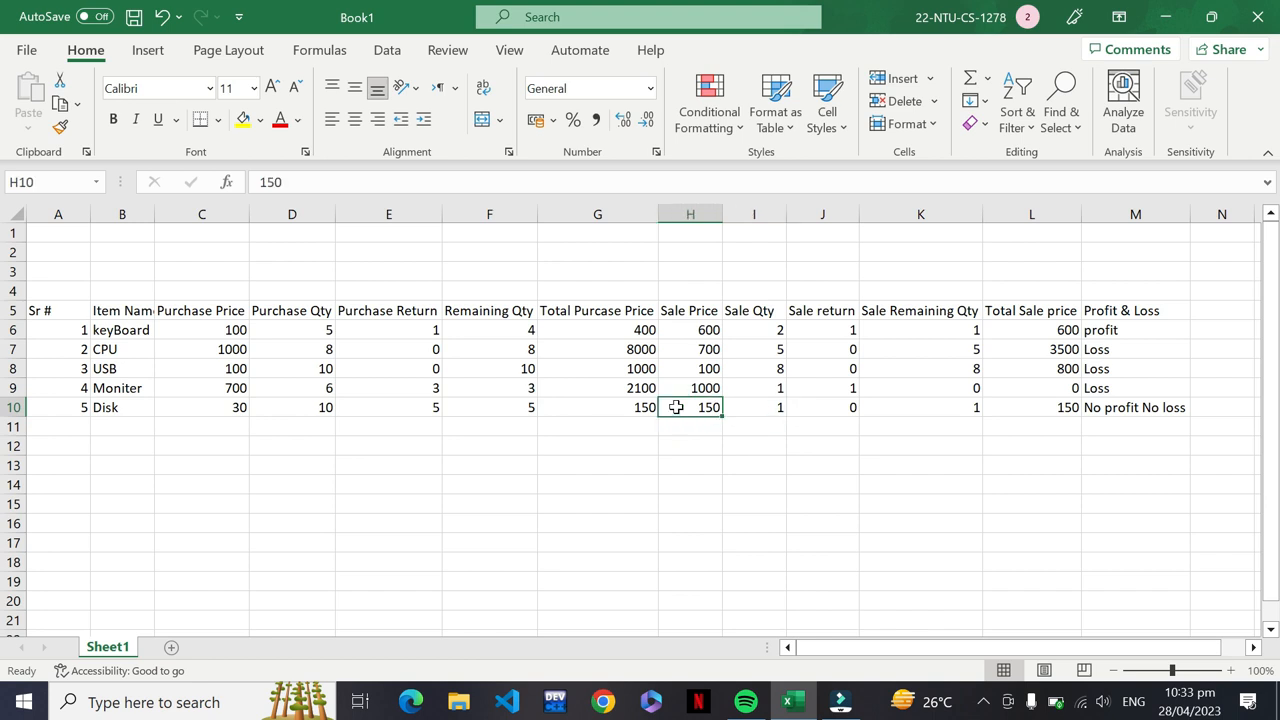
click(830, 407)
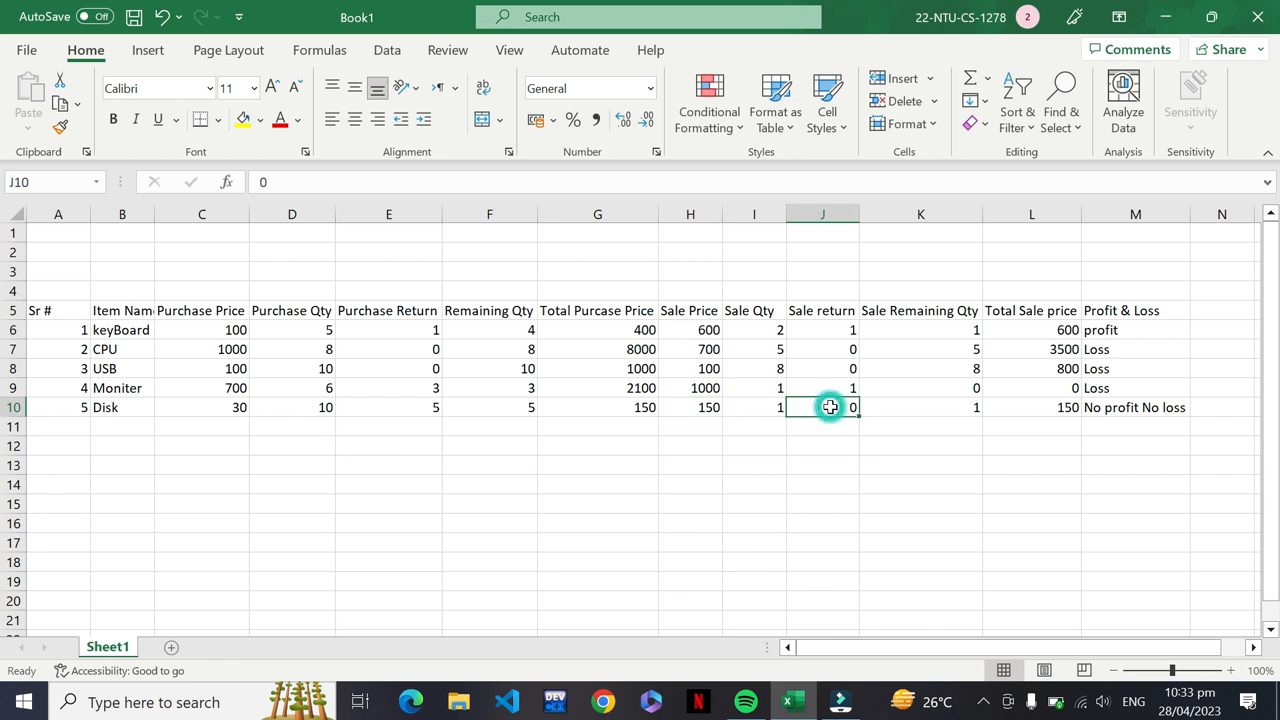
Examine the disk's Sale Remaining Qty formula in K10 and its Total Sale price formula in L10
click(902, 400)
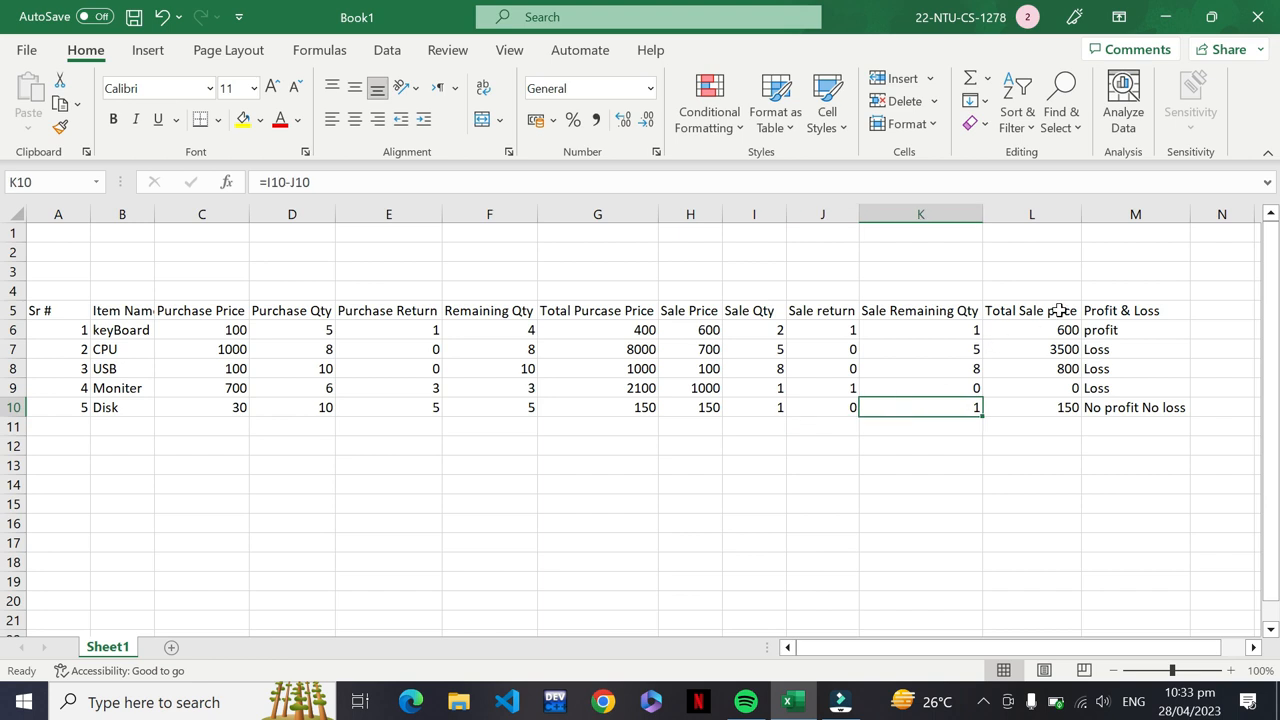
click(1076, 410)
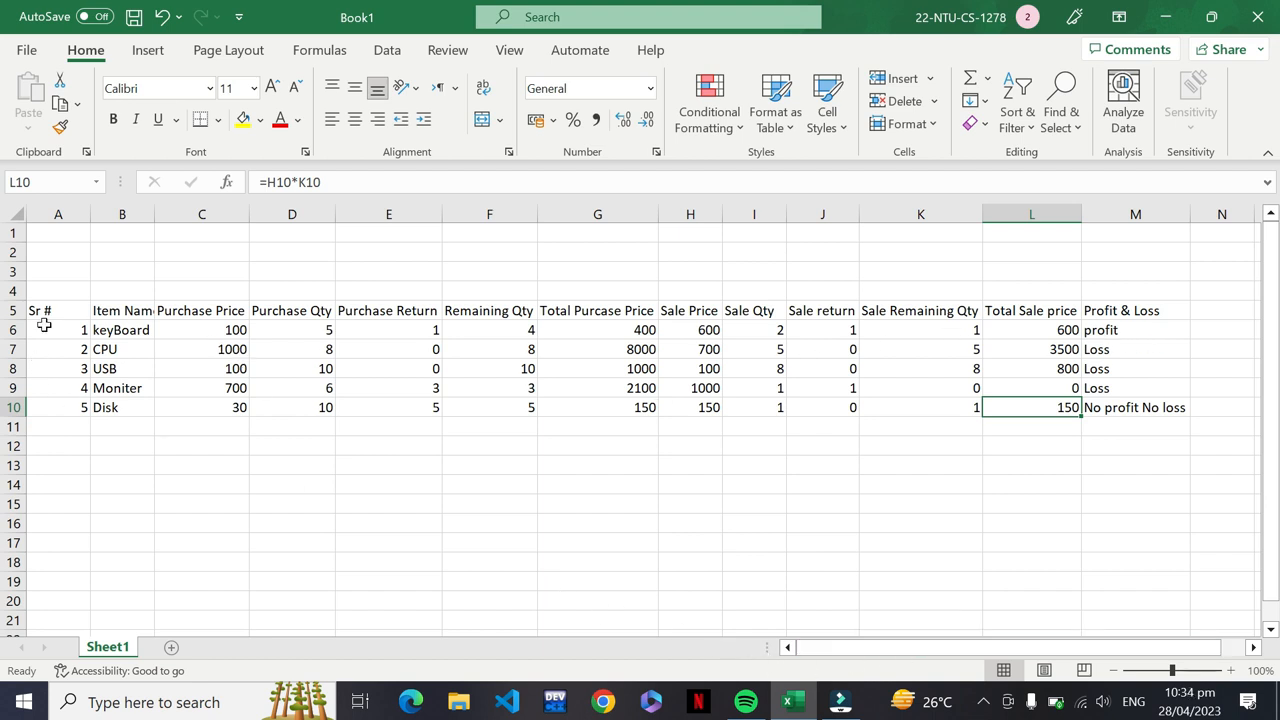
drag(45, 311, 953, 388)
click(953, 388)
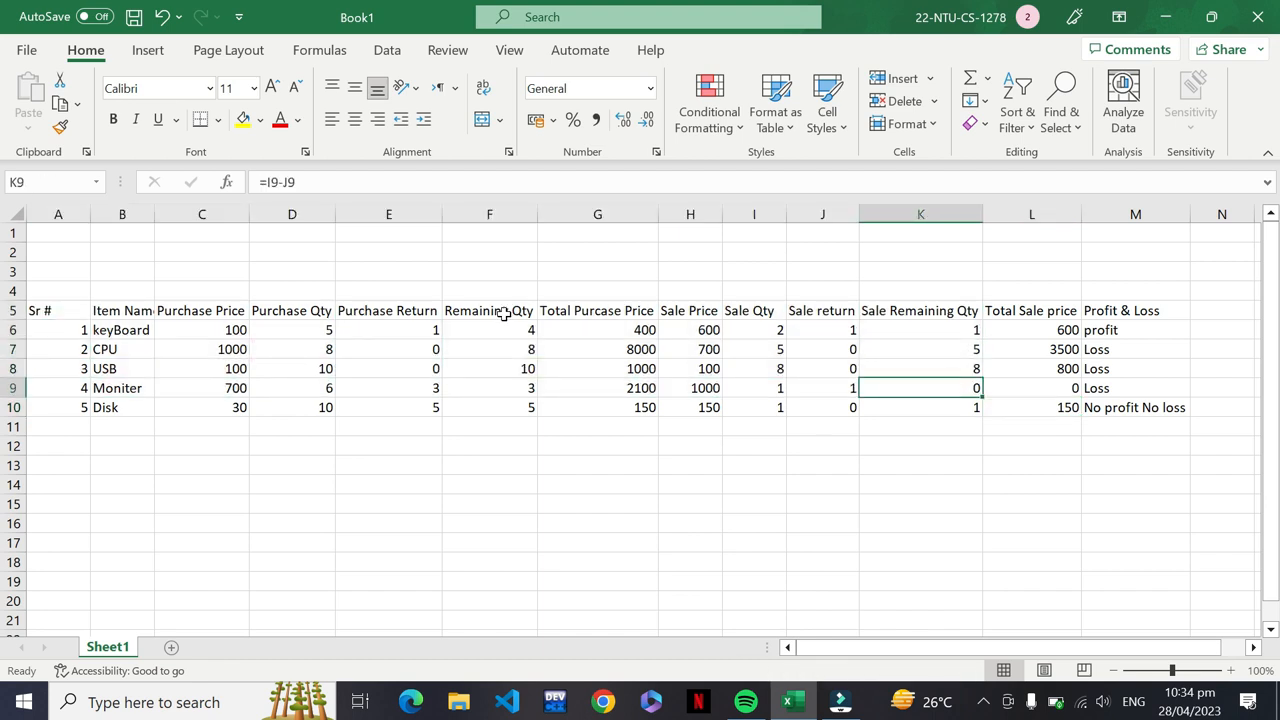
Merge and center A2:M4 above the table and enter the title "Profit & Loss Sheet" in it
drag(72, 247, 1094, 286)
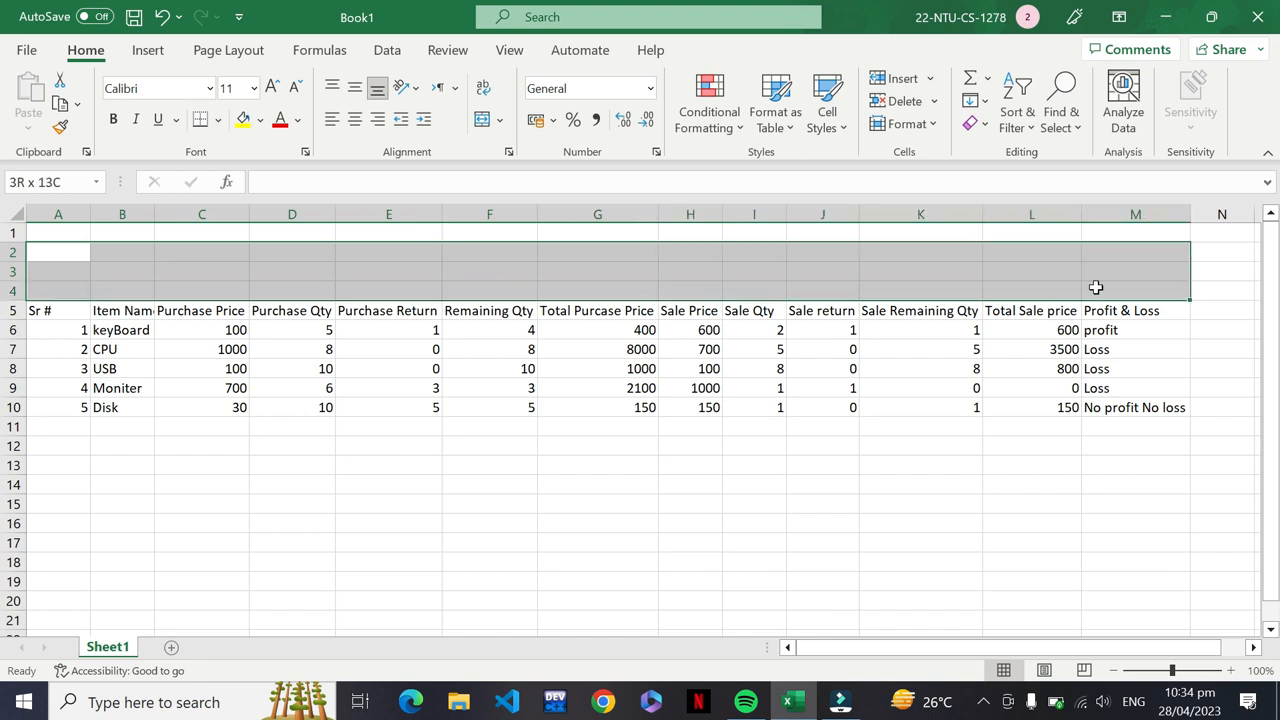
key(alt+h)
key(m)
key(c)
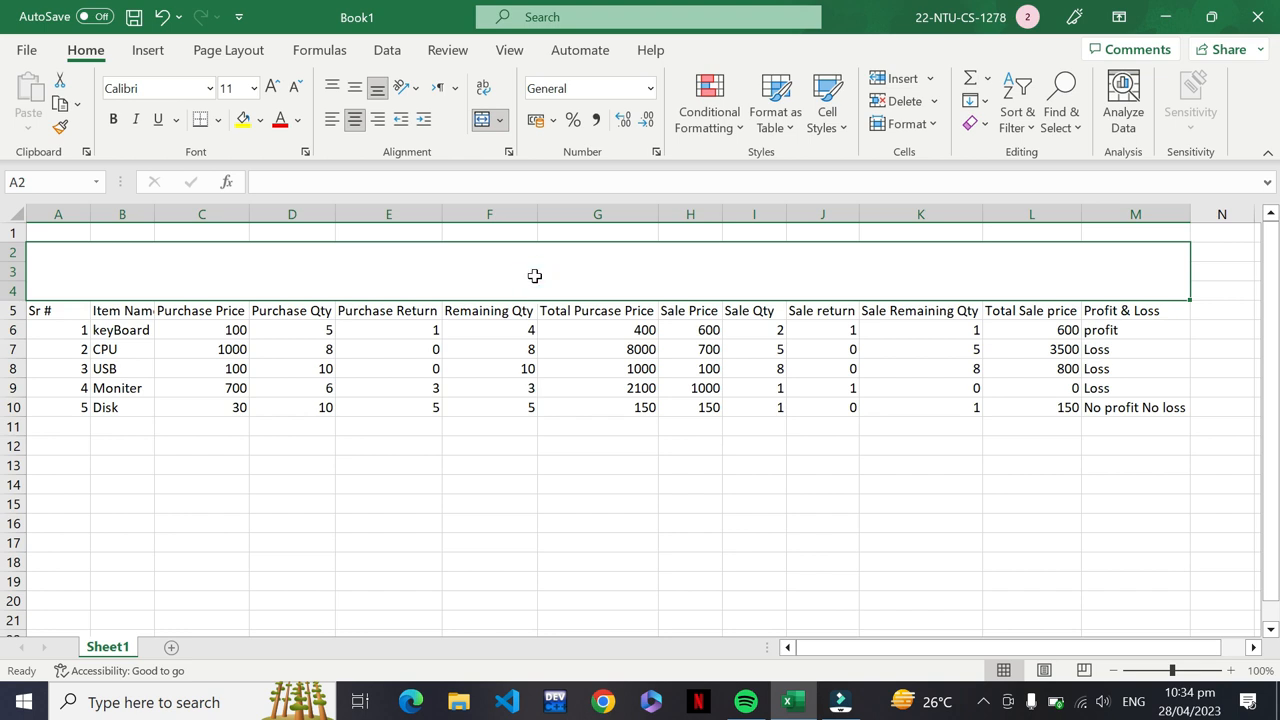
text(Profit)
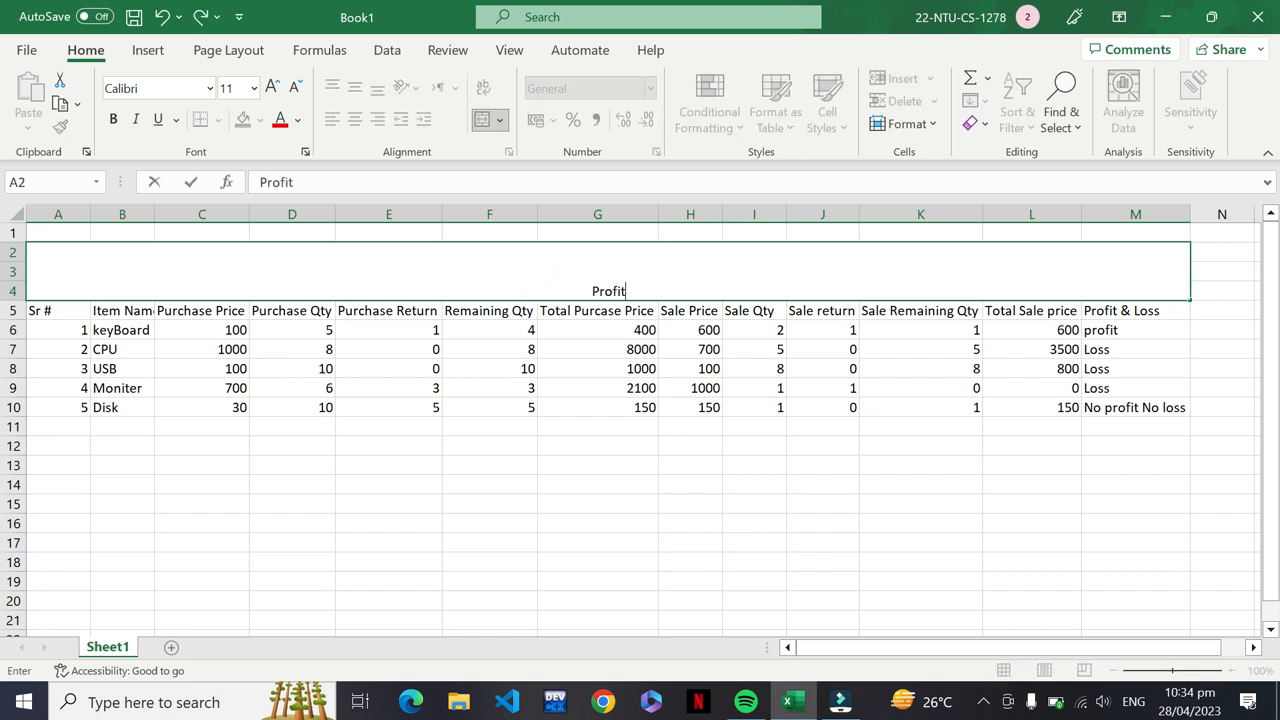
text( & Loss Sheet)
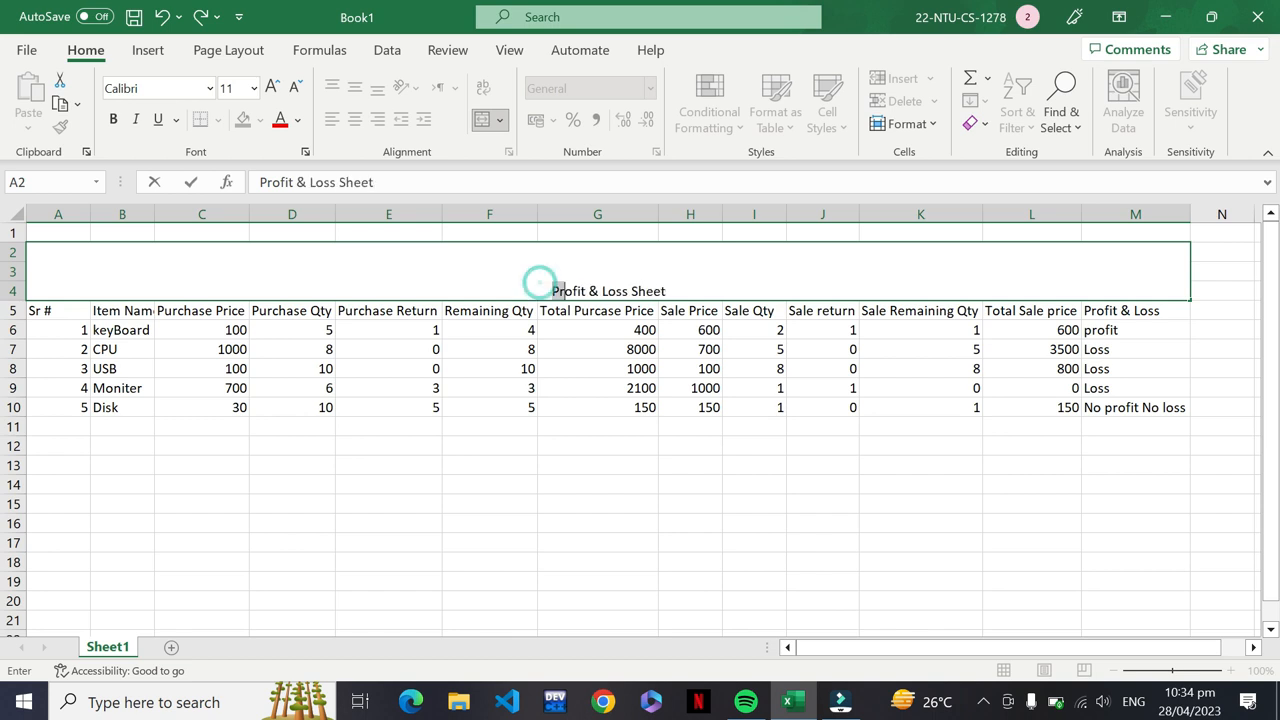
Format the "Profit & Loss Sheet" title text in Algerian at font size 28
drag(540, 290, 668, 291)
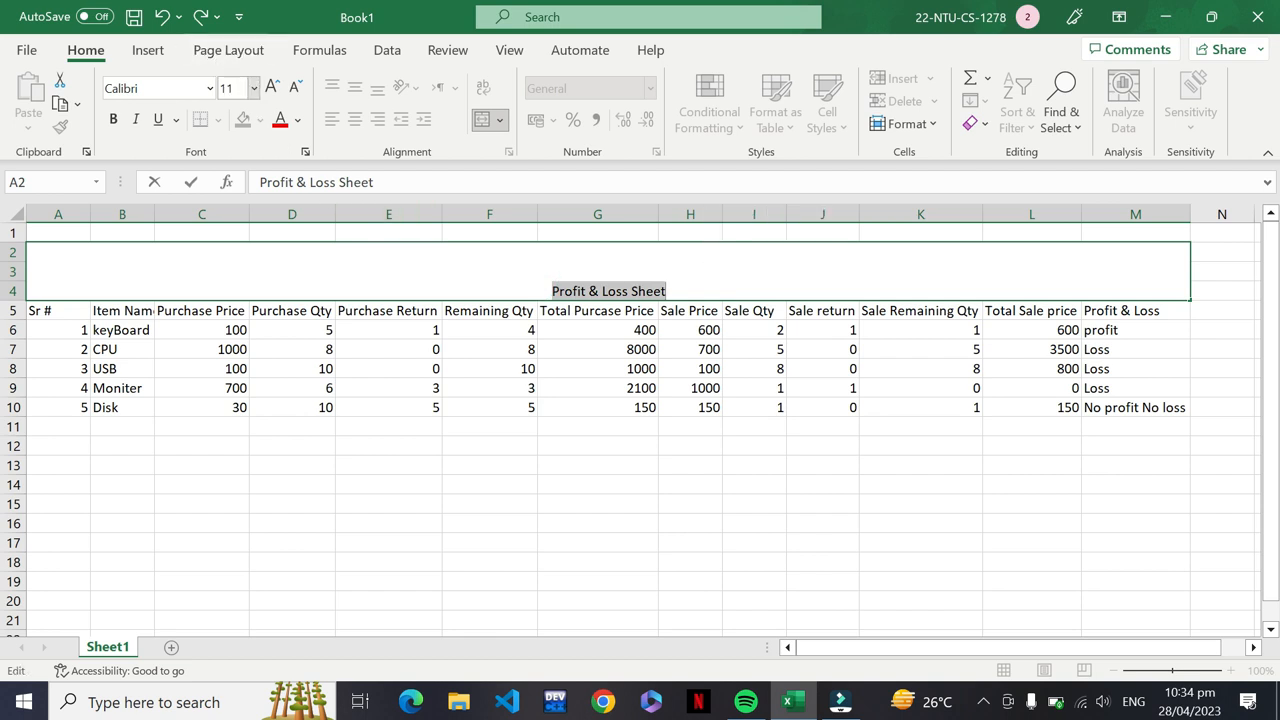
click(254, 90)
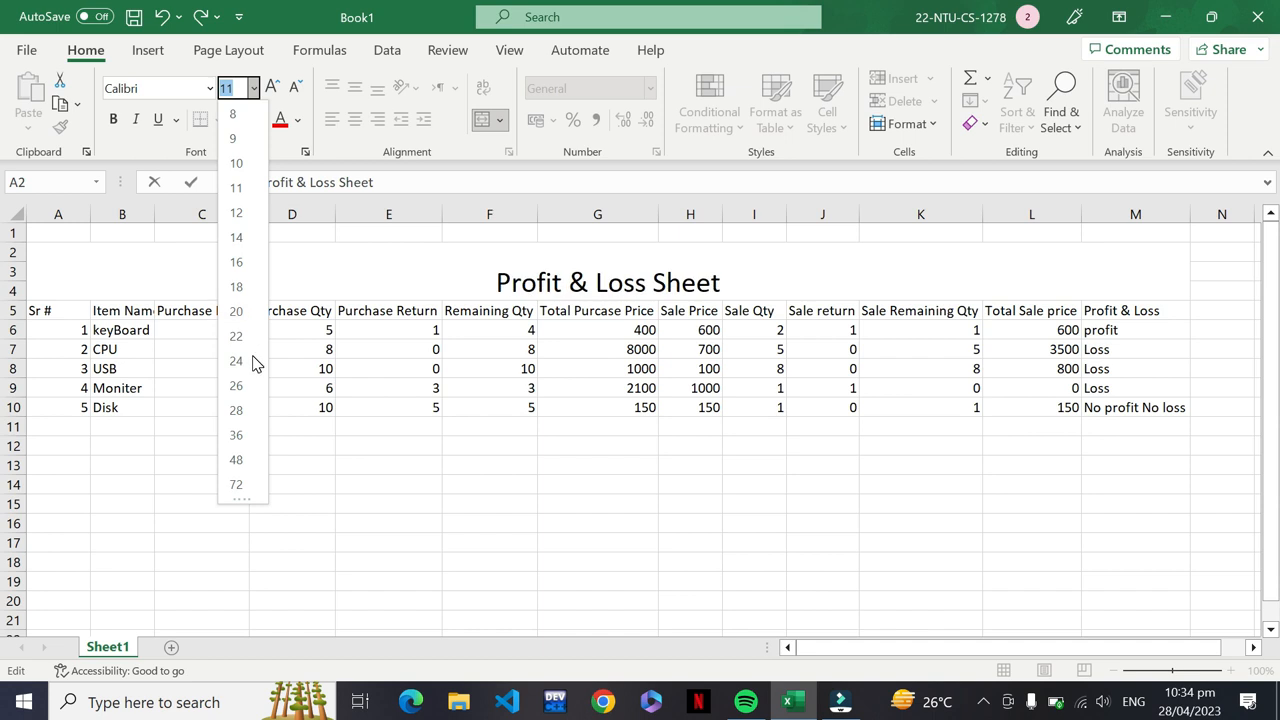
click(237, 410)
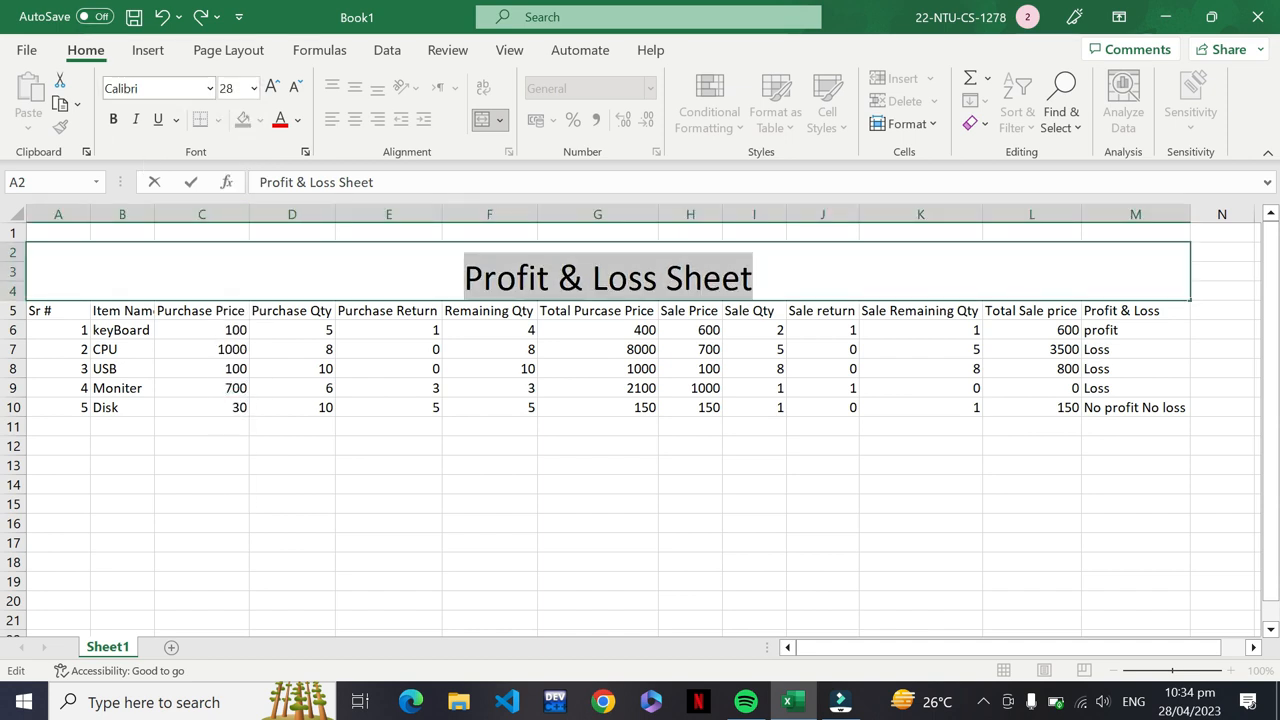
click(211, 90)
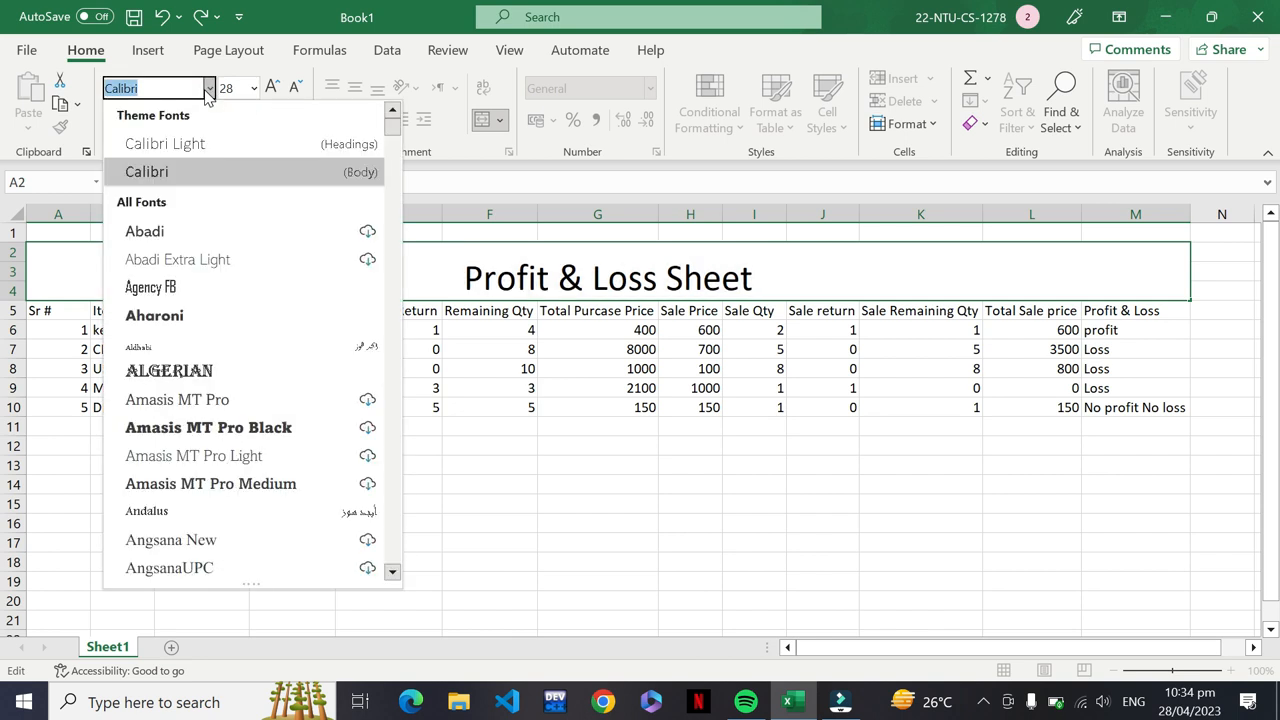
click(205, 90)
click(205, 90)
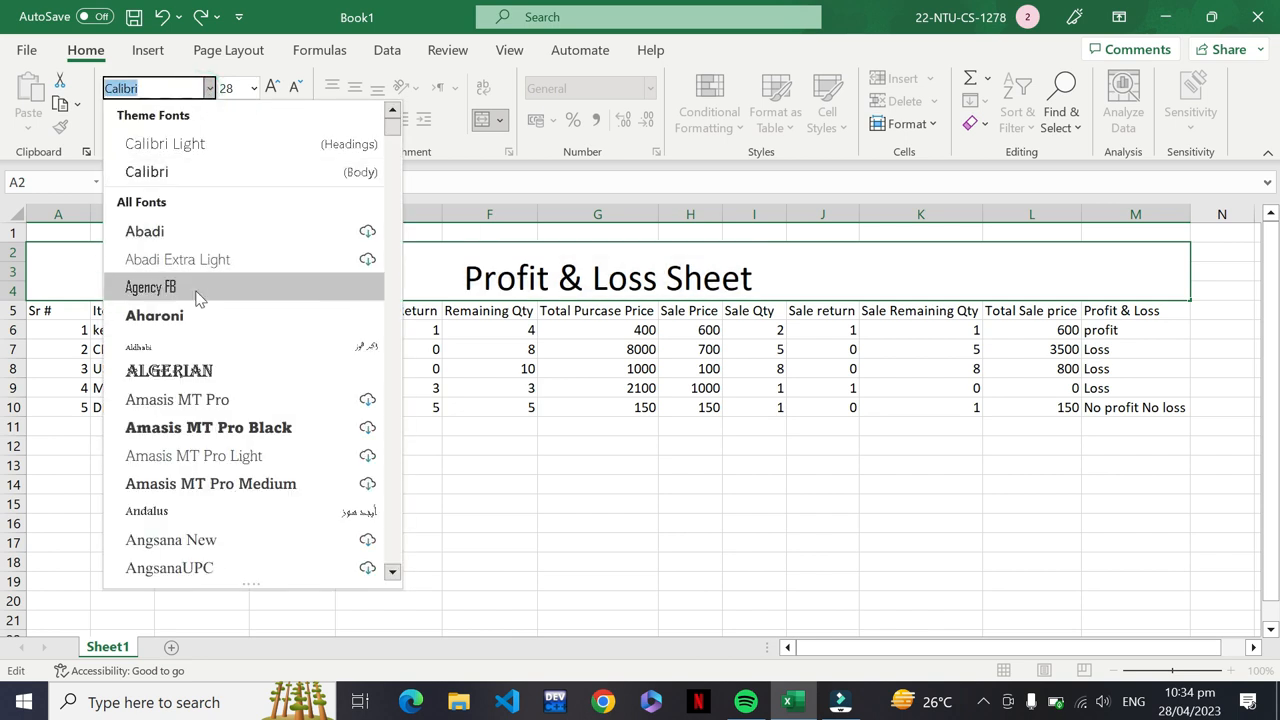
click(177, 370)
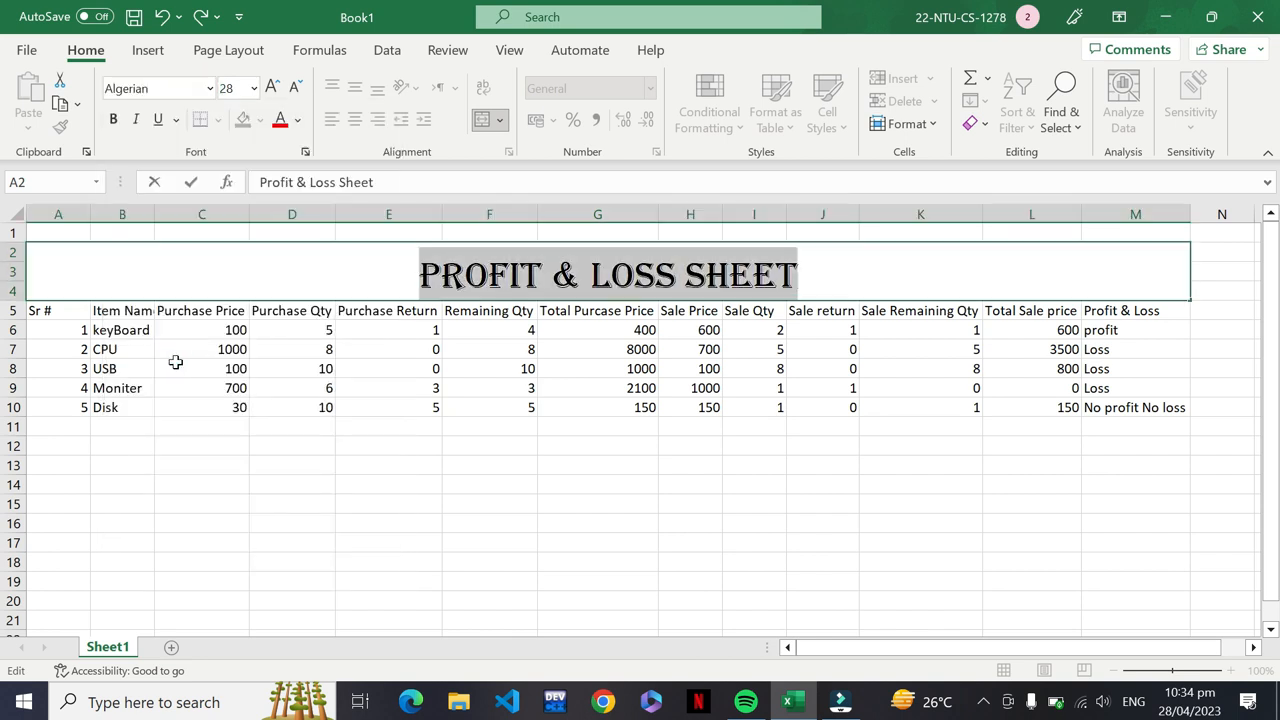
Finish editing the title and fill its merged cell A2:M4 with light gold
click(74, 272)
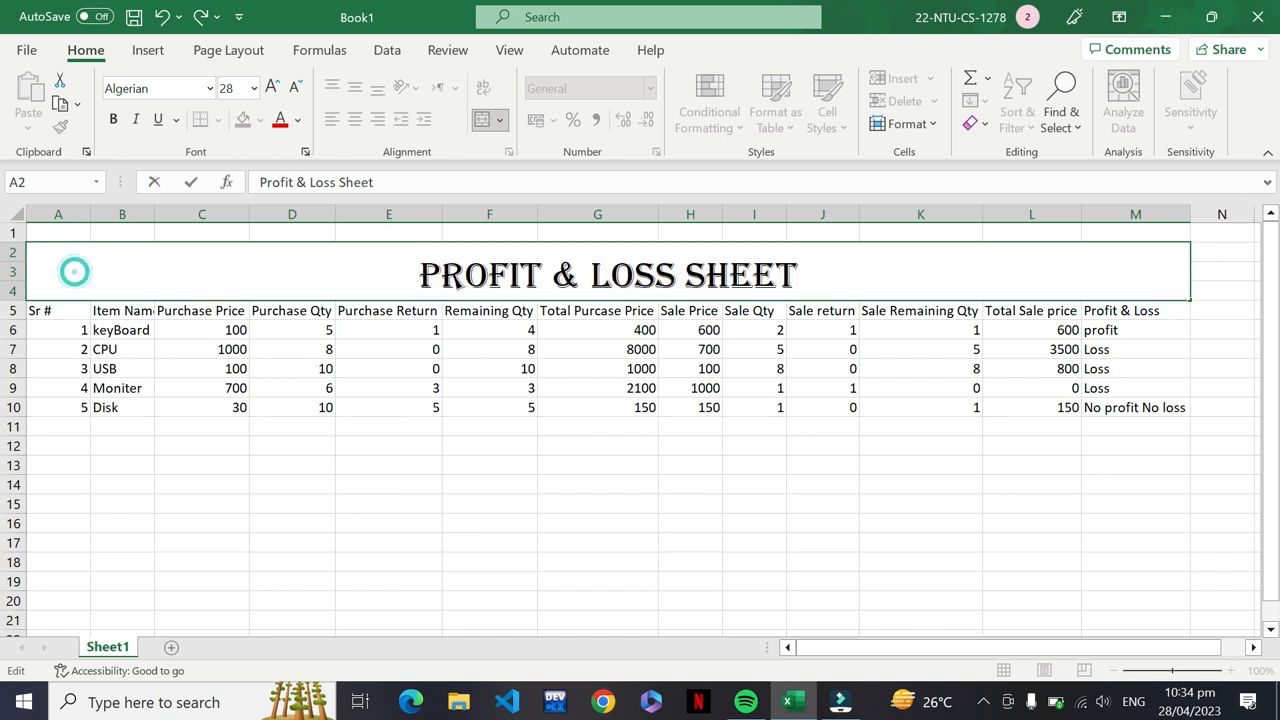
click(186, 277)
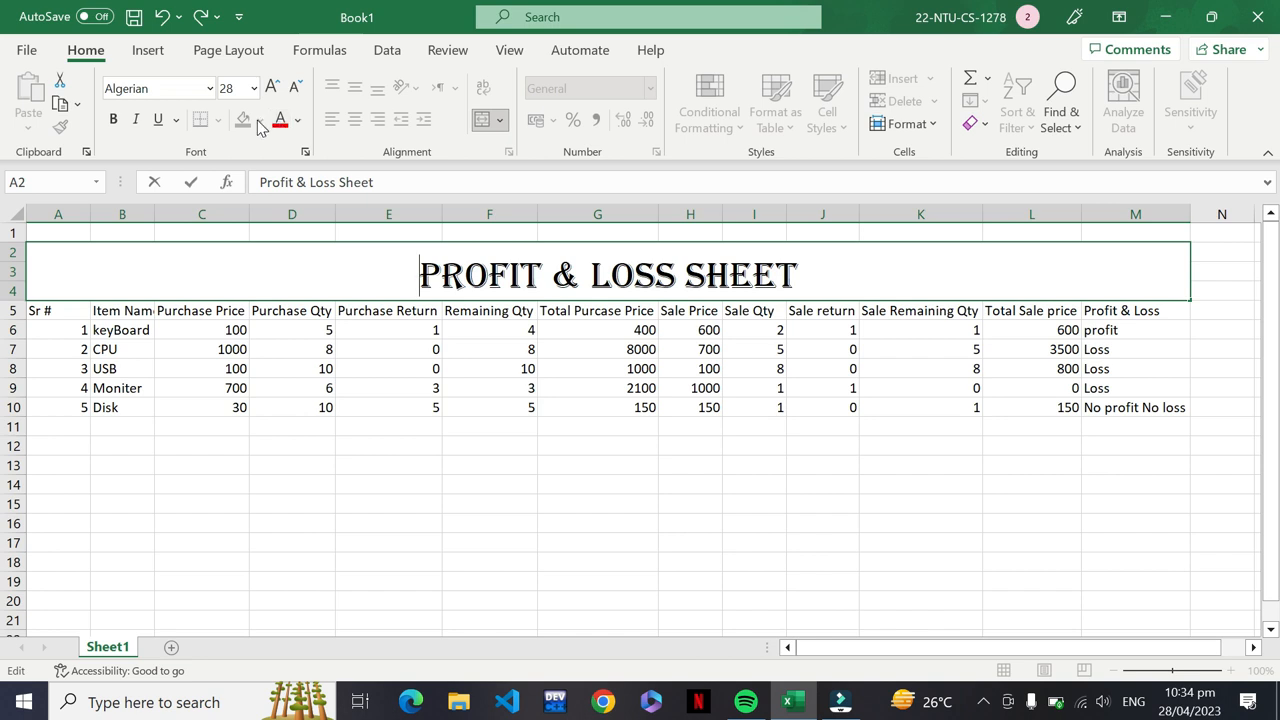
click(269, 324)
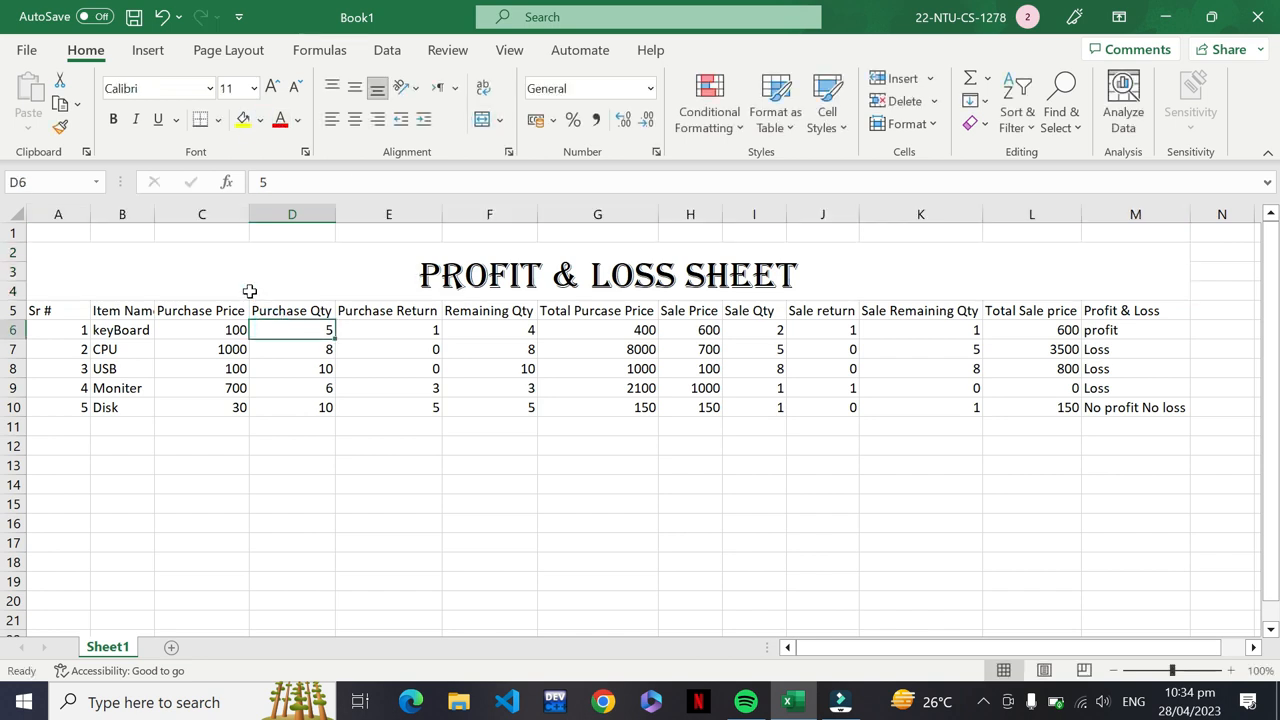
click(250, 286)
click(260, 120)
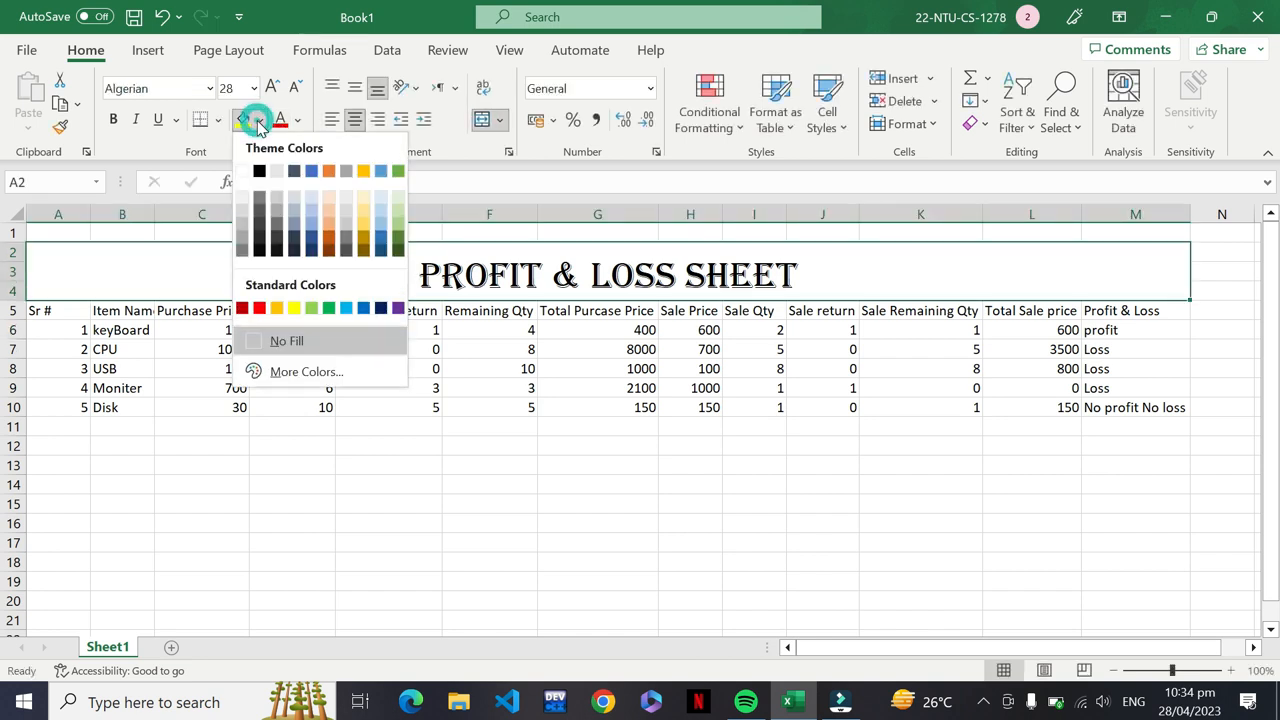
click(363, 218)
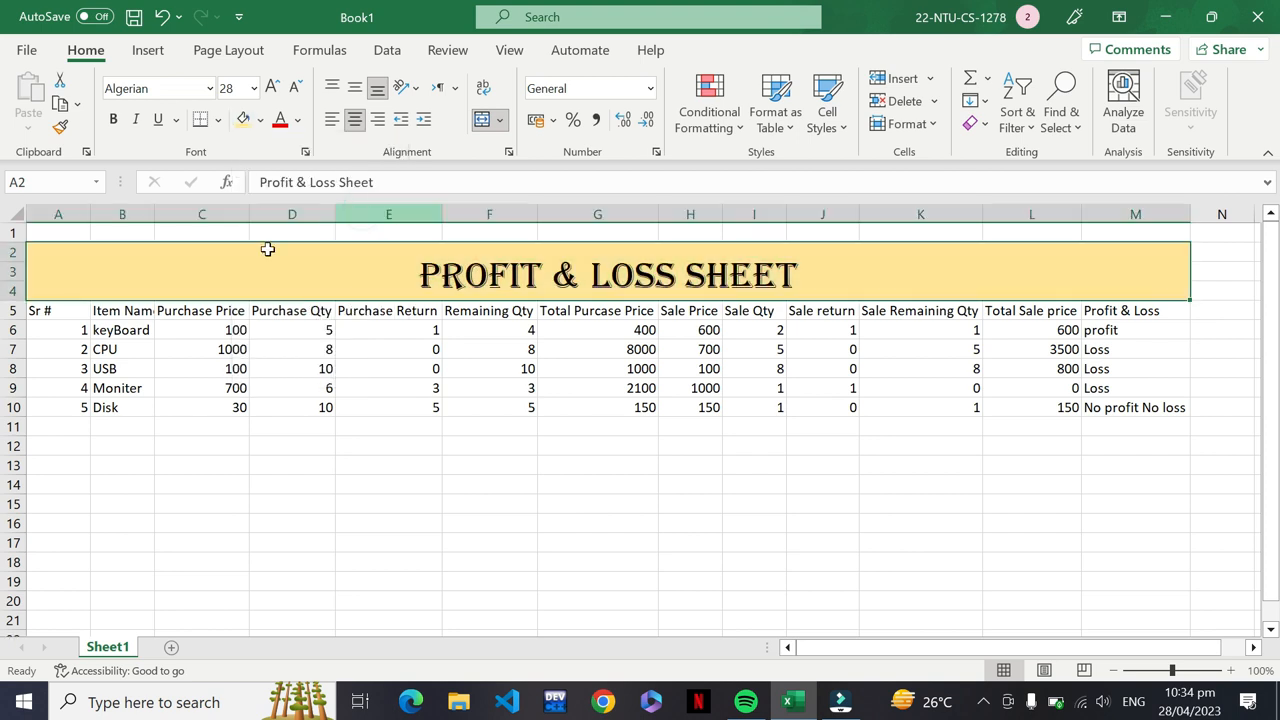
Fill the header row A5:M5 with light blue
click(62, 311)
drag(170, 300, 1145, 309)
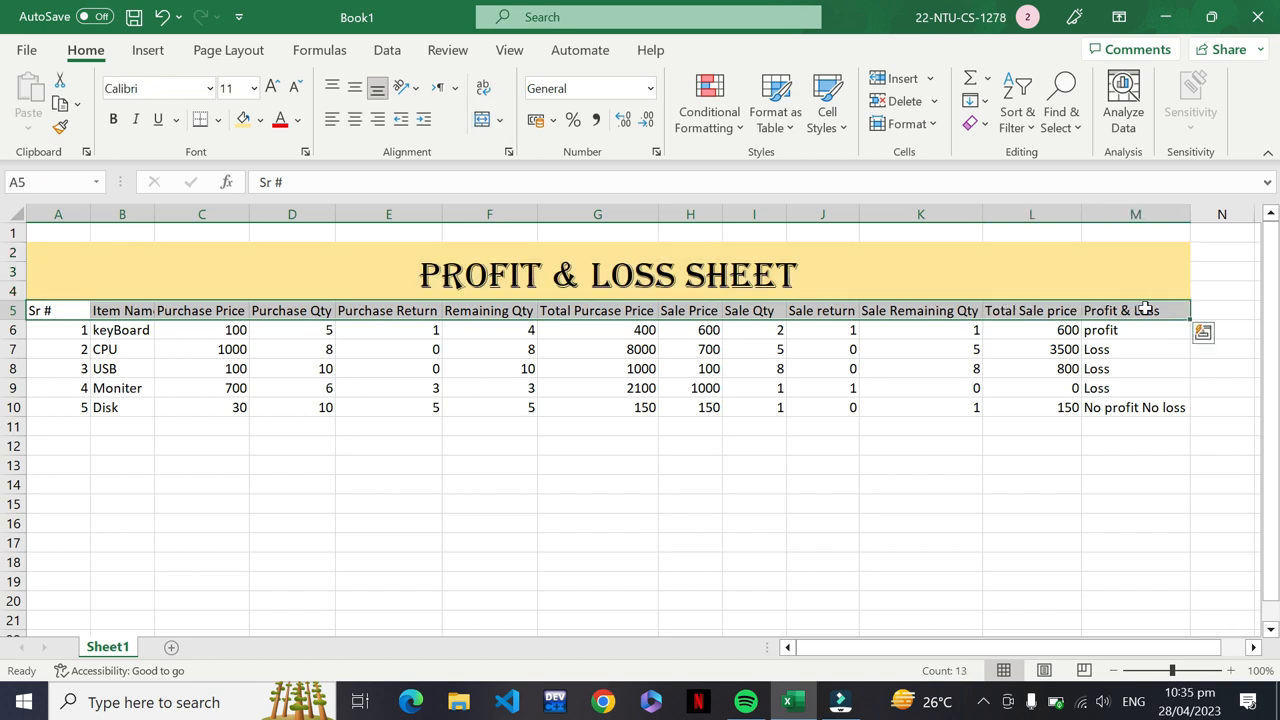
click(257, 119)
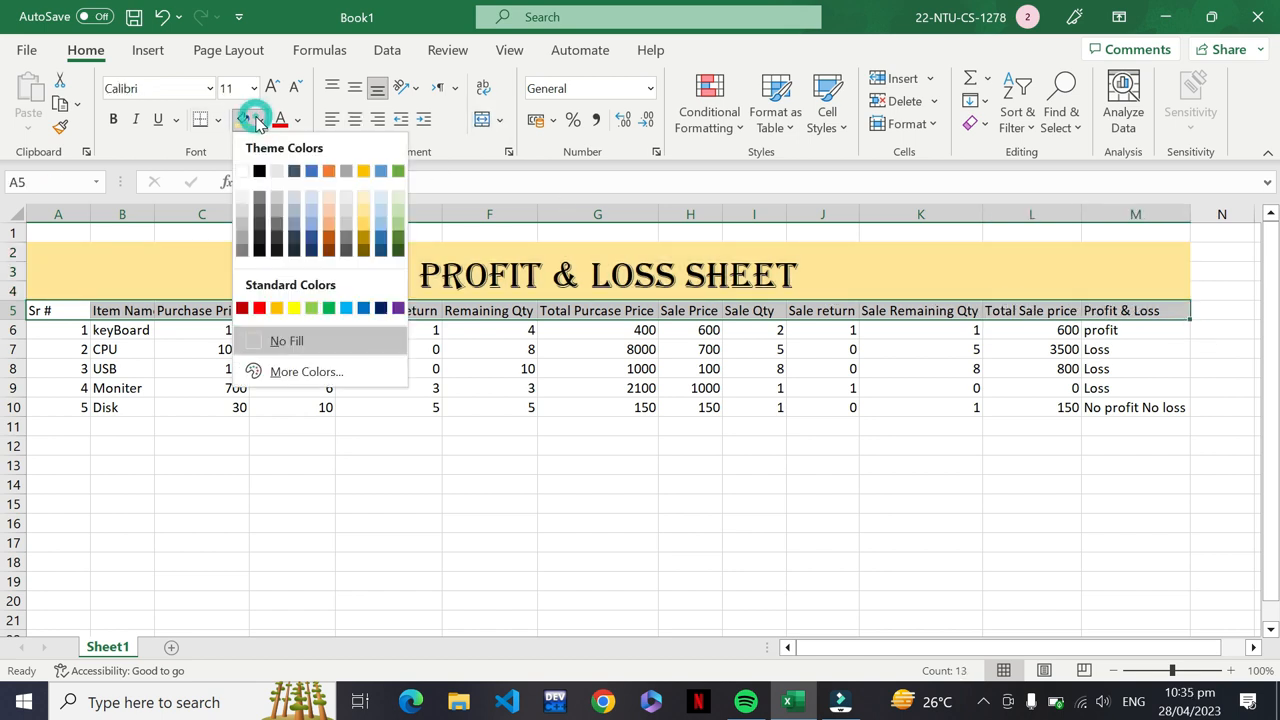
click(310, 211)
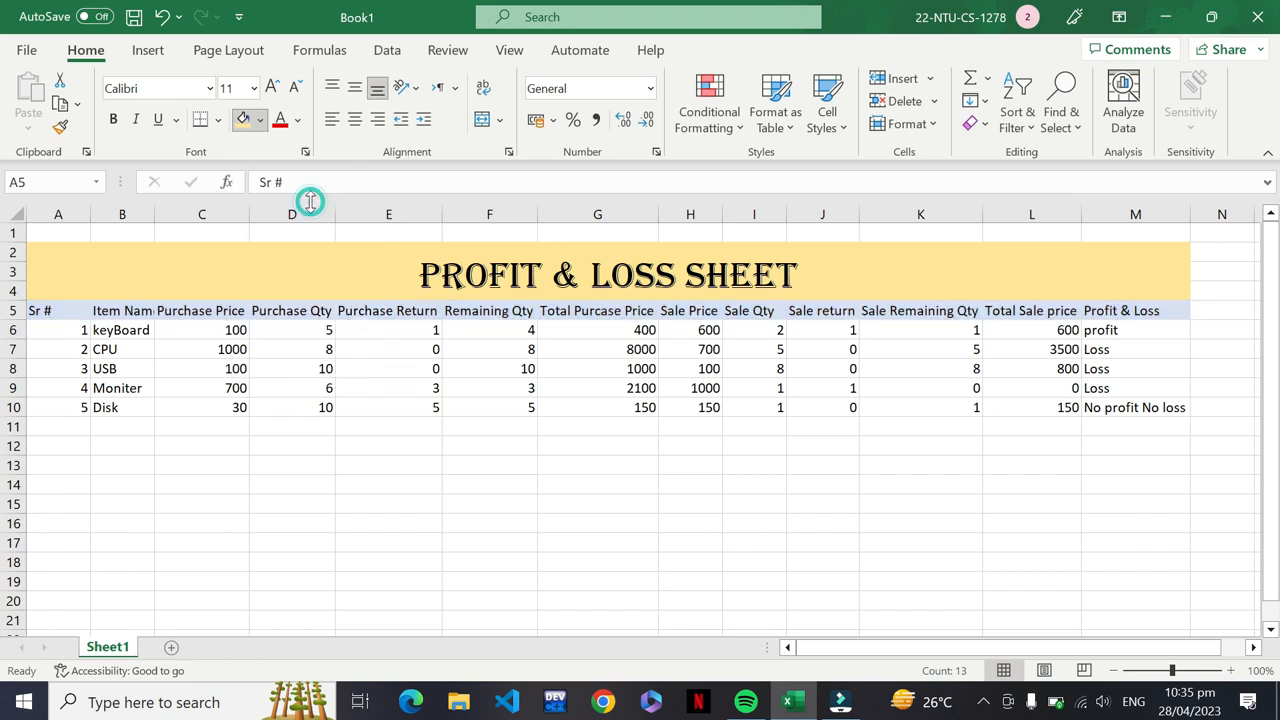
Fill the item rows A6:M10 with a very light gray
click(30, 330)
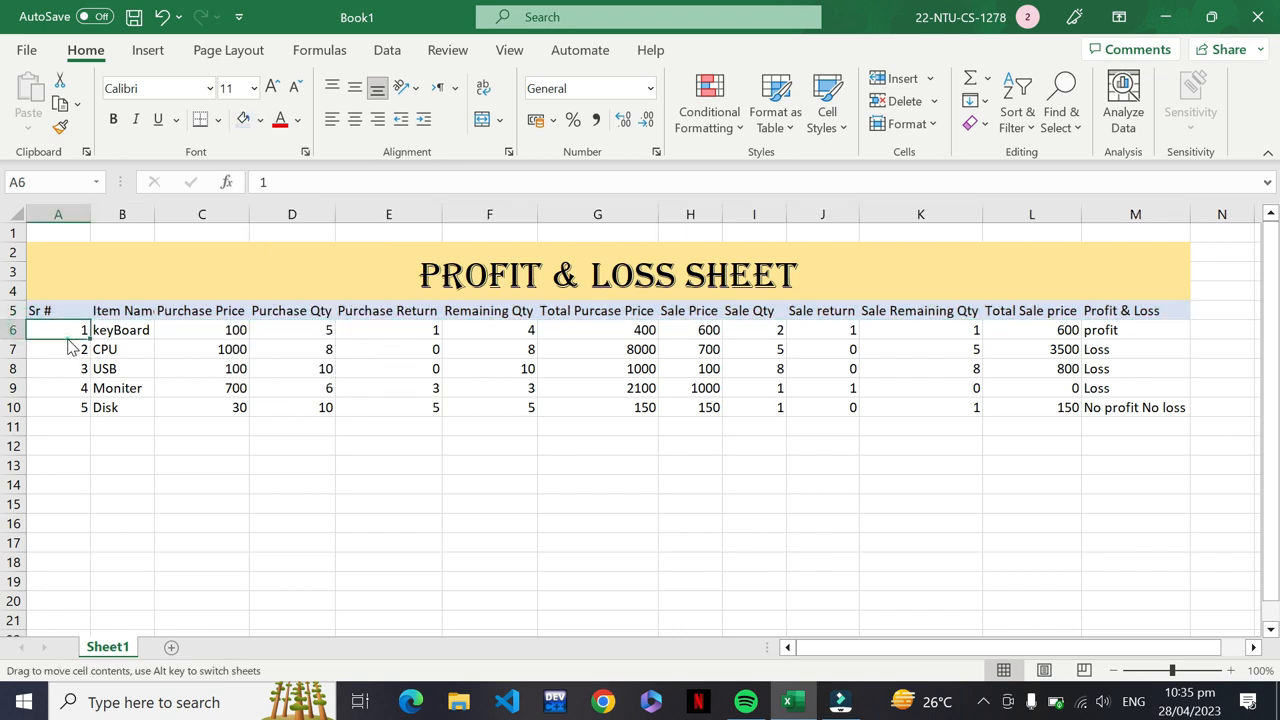
drag(72, 335, 1187, 397)
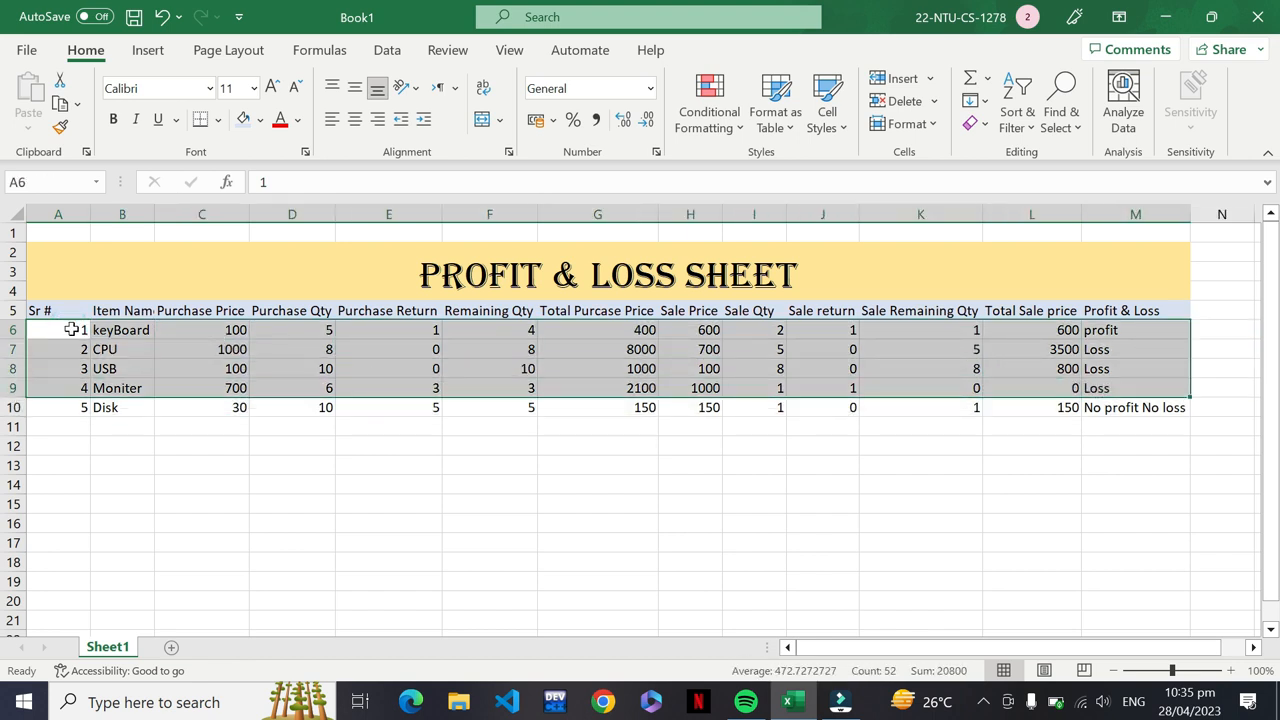
drag(70, 330, 1110, 406)
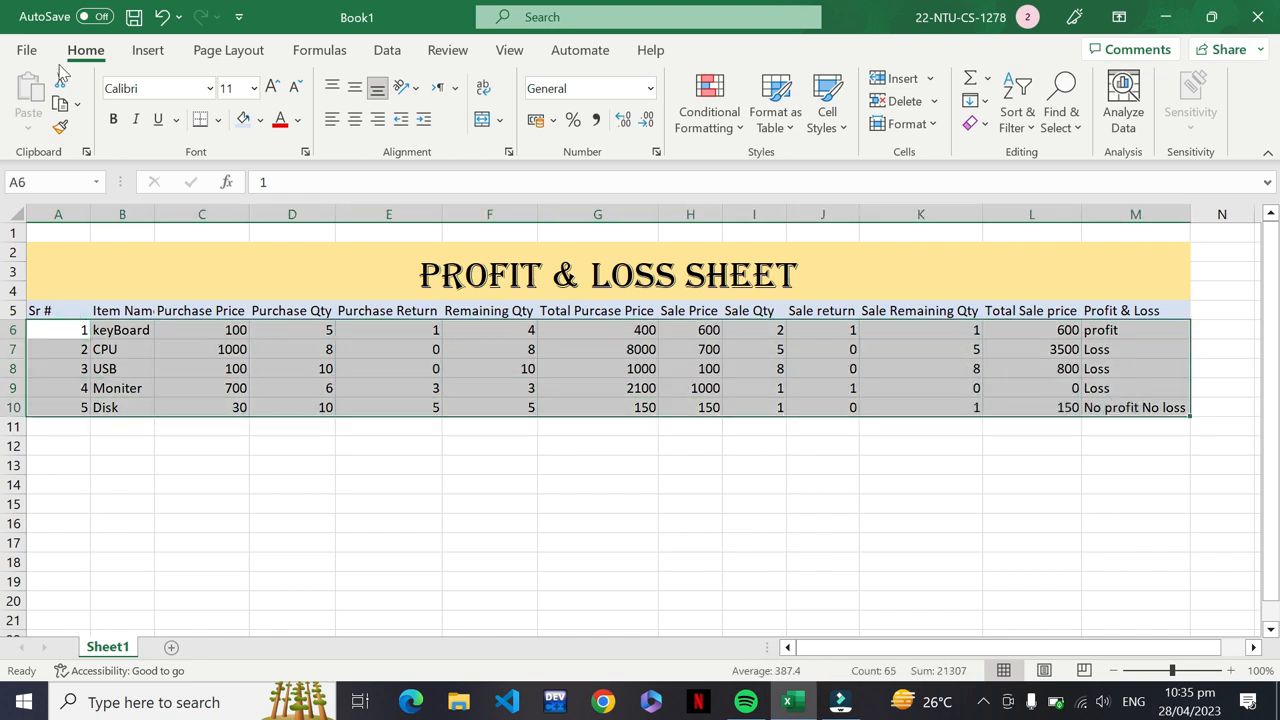
click(259, 120)
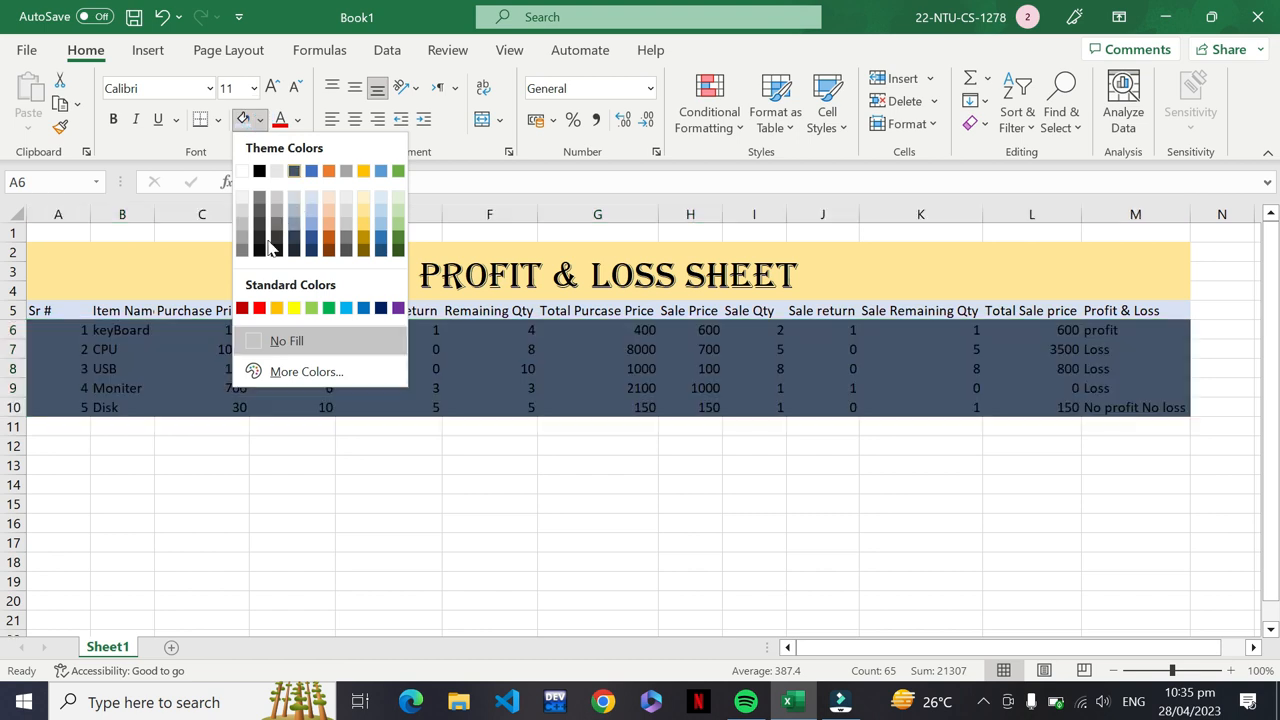
click(243, 197)
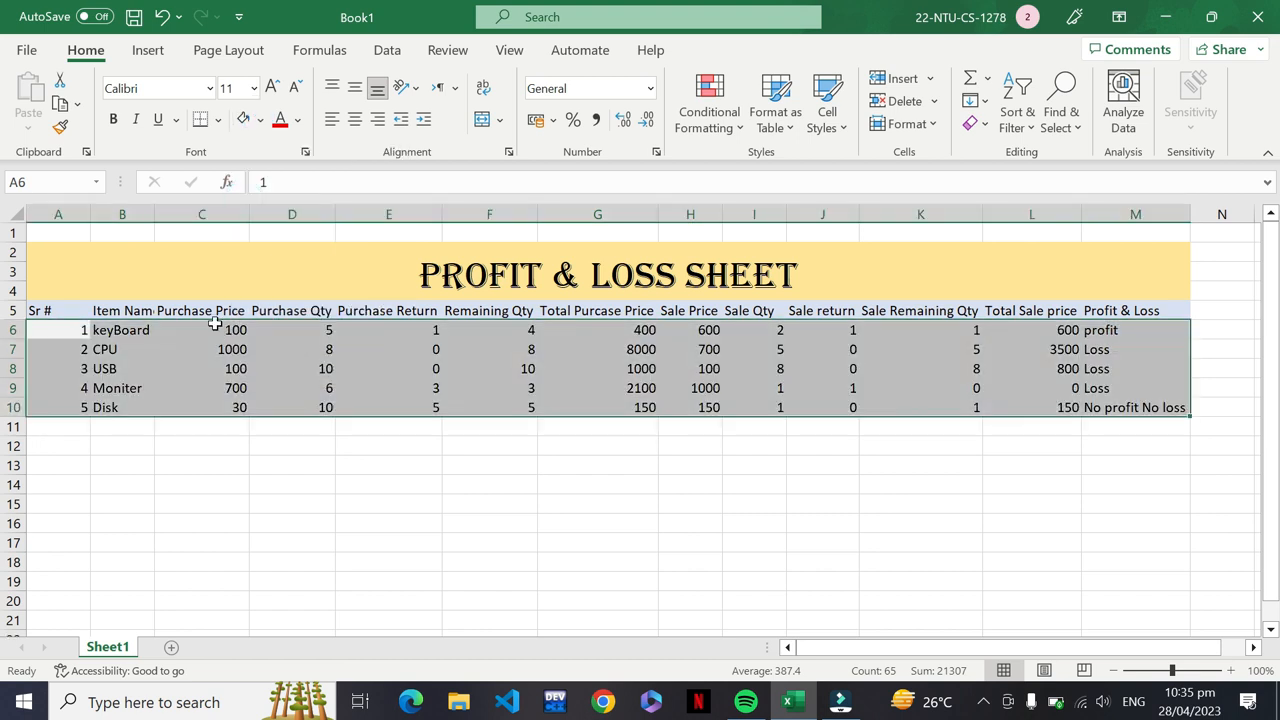
Apply All Borders to the whole table including its title, A2:M10
click(212, 330)
drag(122, 285, 595, 403)
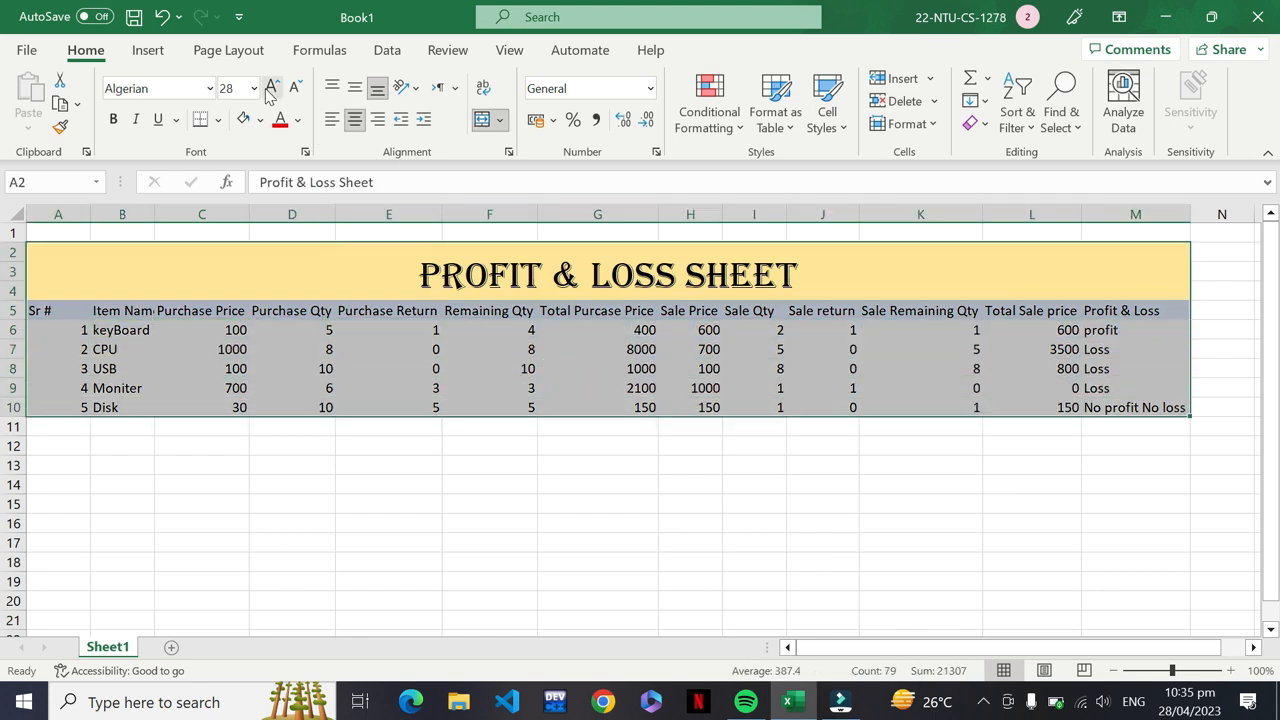
click(222, 132)
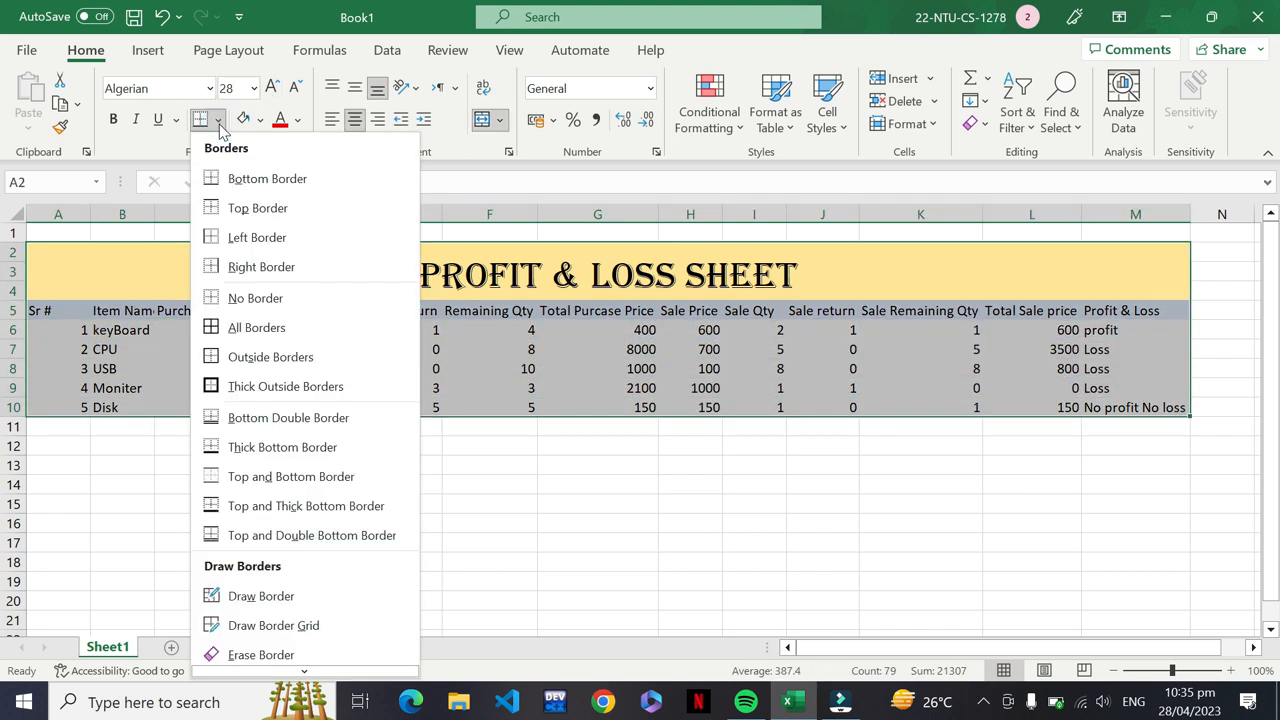
click(250, 330)
click(676, 540)
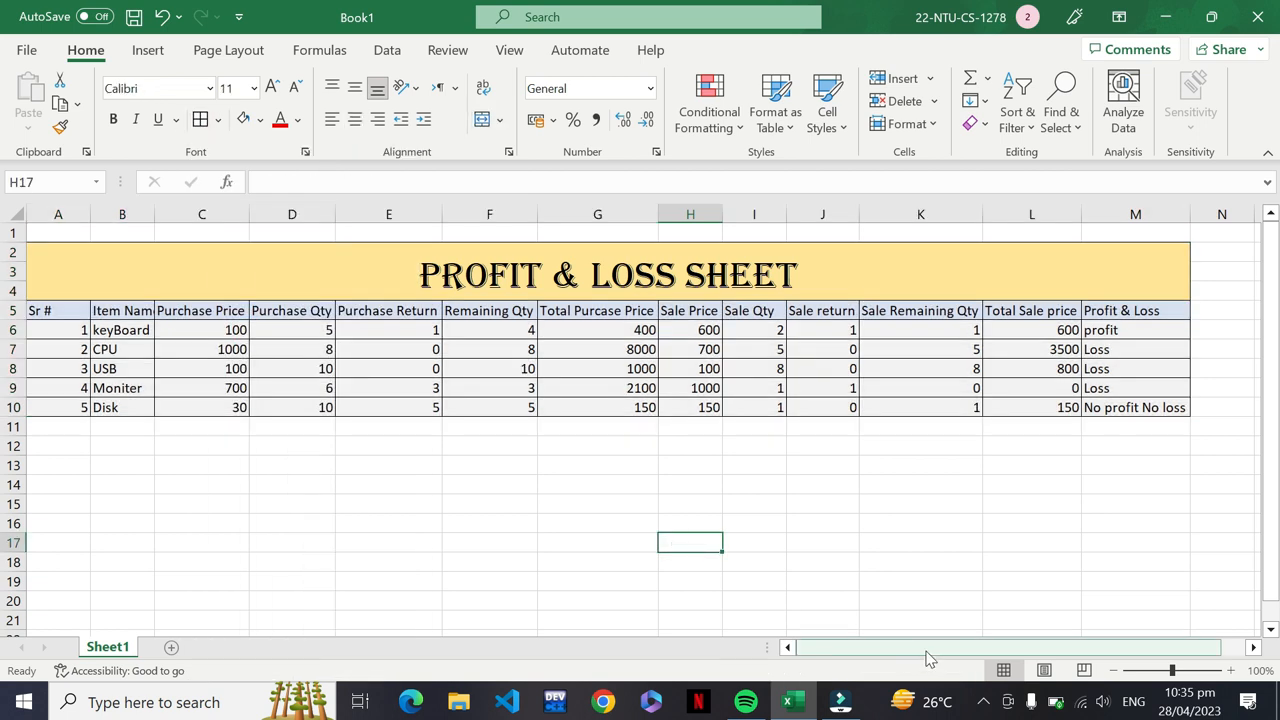
drag(928, 657, 880, 657)
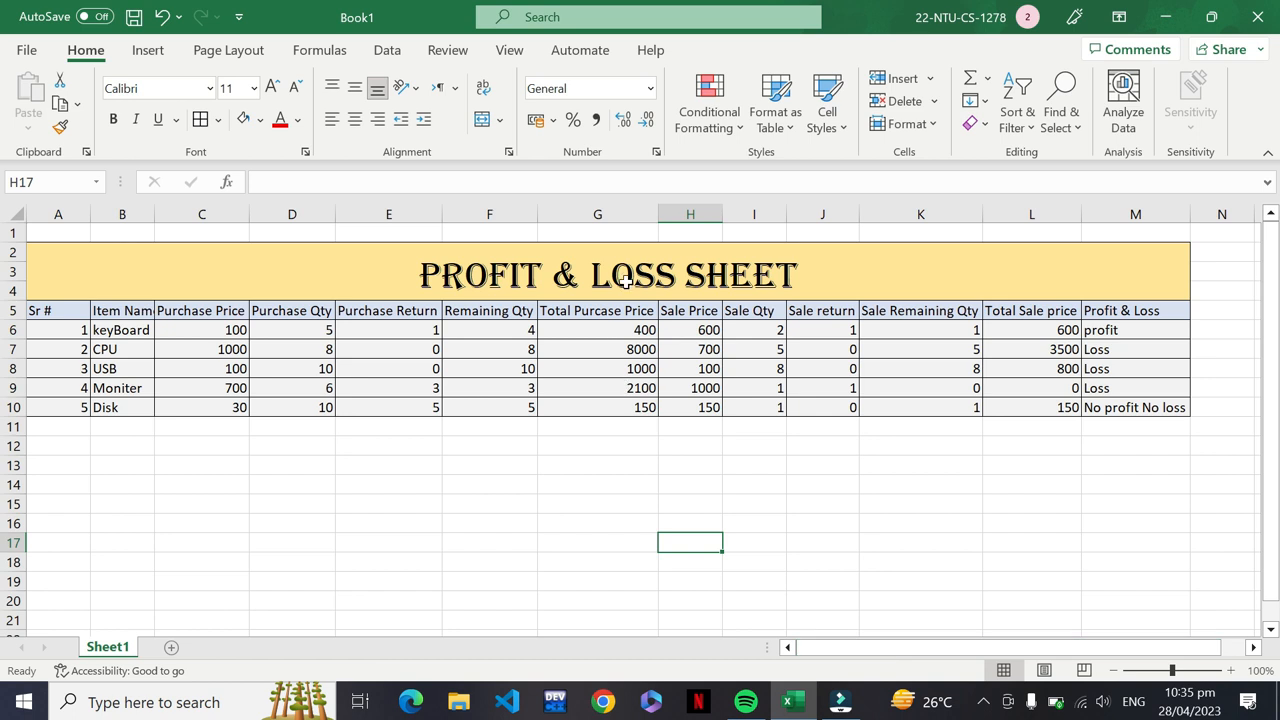
Center the contents of the title and table, A2:M10, both vertically and horizontally
drag(51, 254, 471, 398)
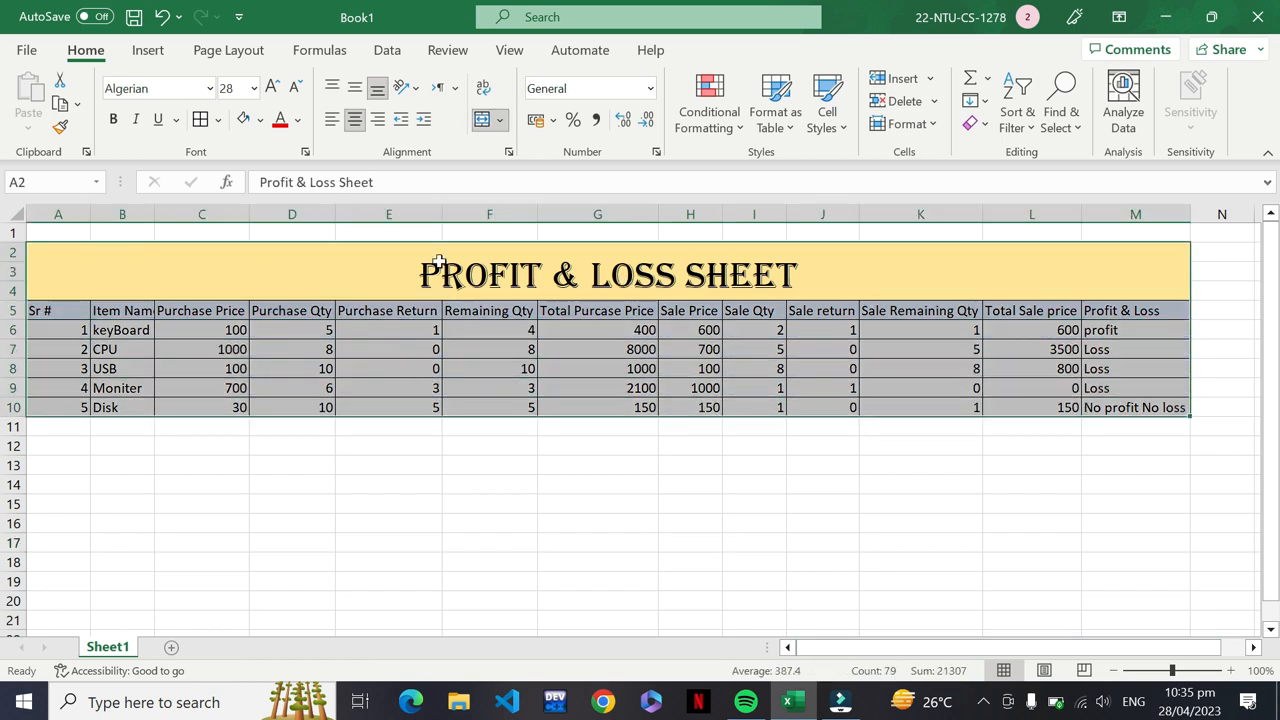
click(352, 88)
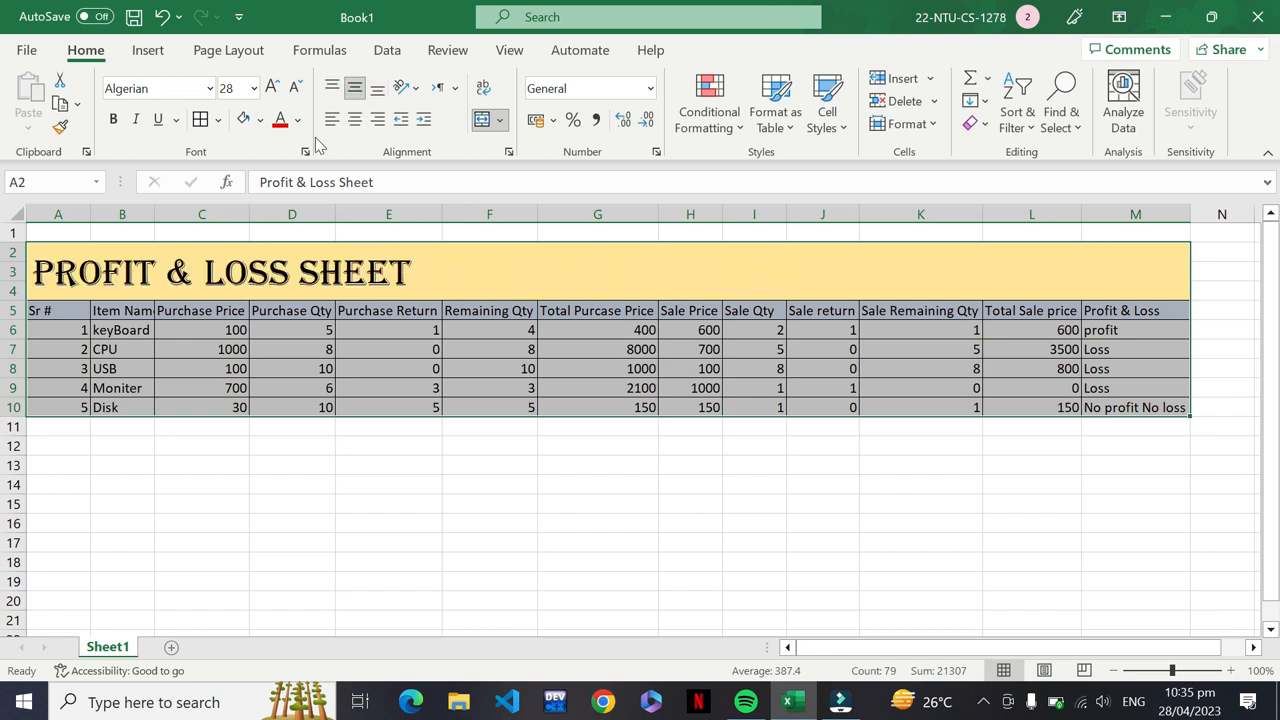
click(359, 126)
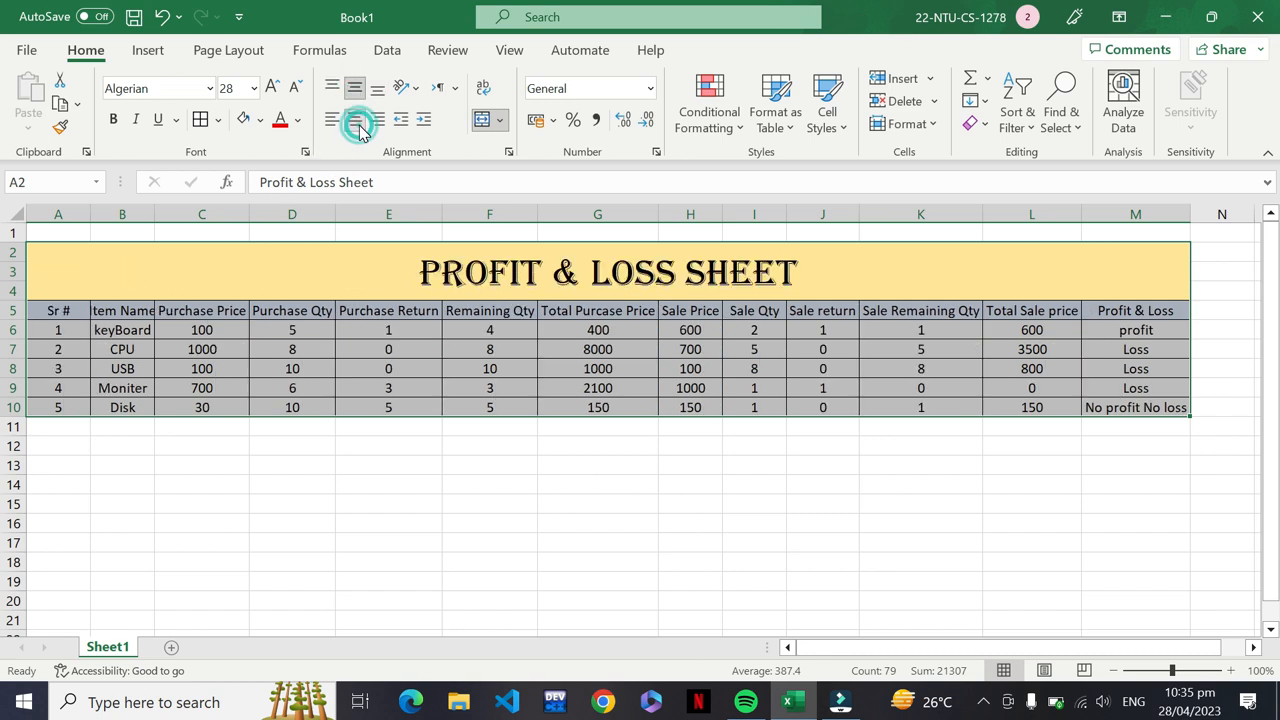
click(491, 464)
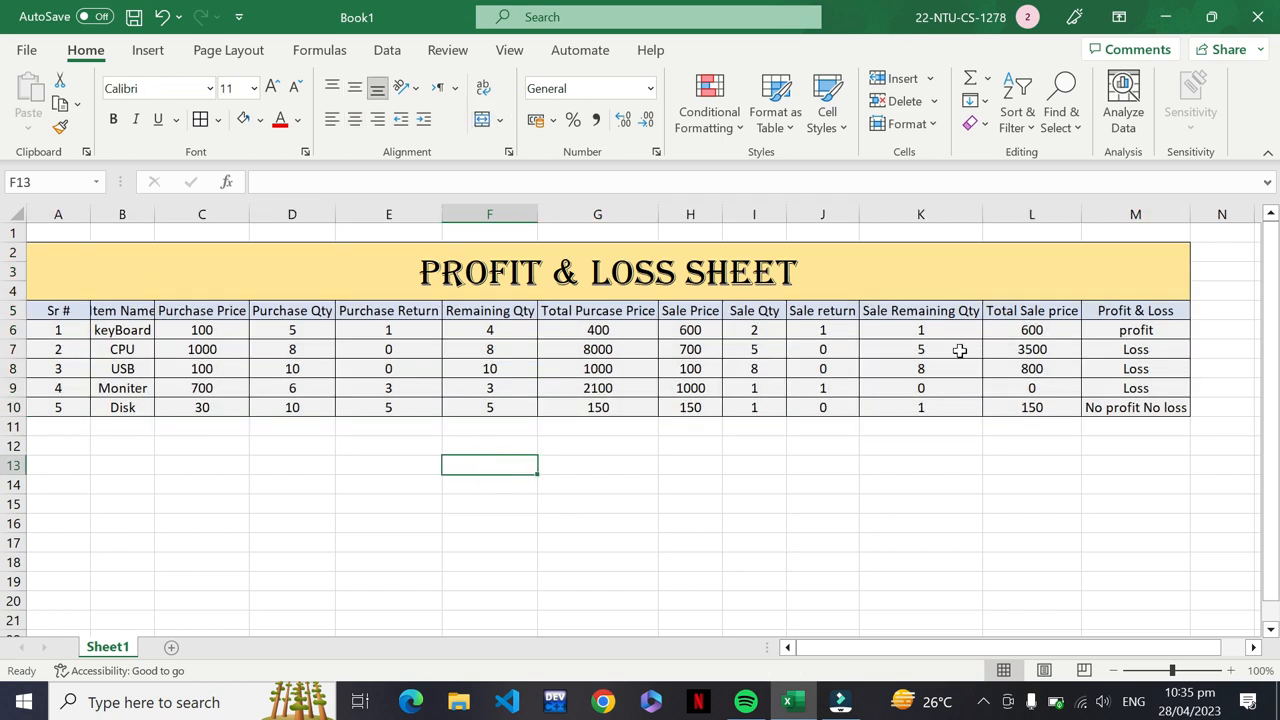
drag(958, 352, 363, 403)
click(365, 405)
click(561, 502)
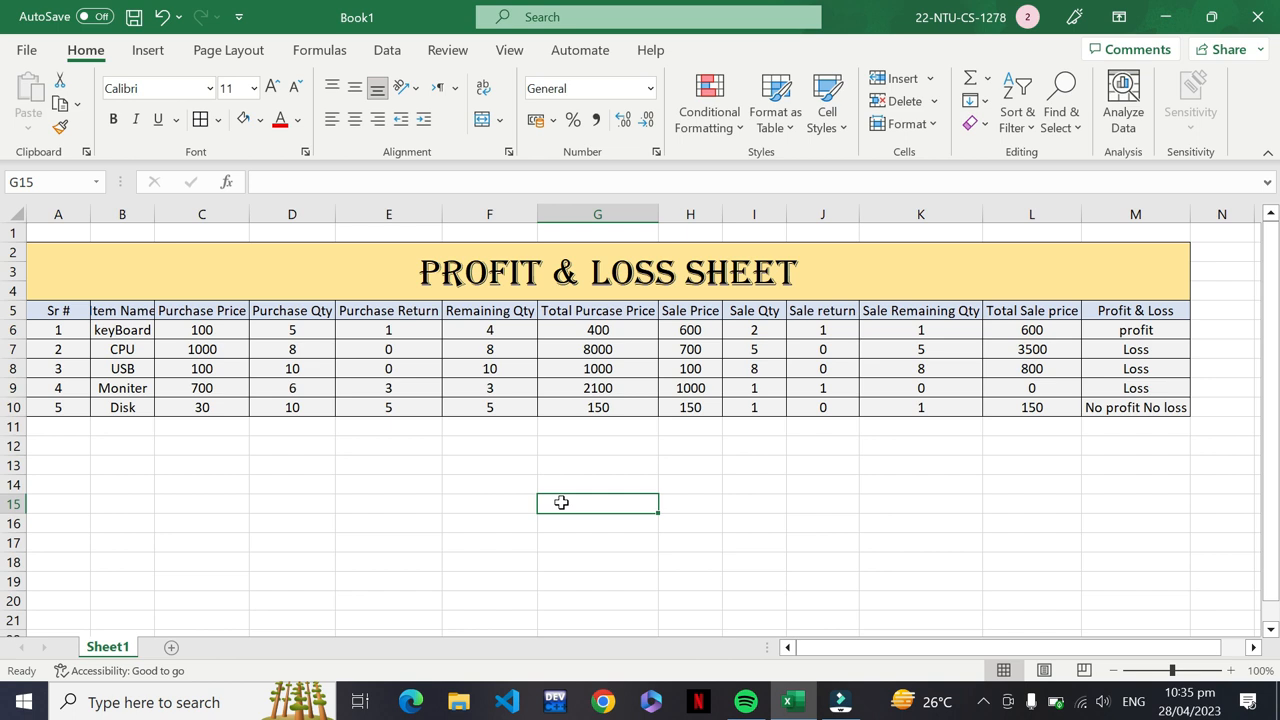
Review the nested-IF formulas in the Profit & Loss column and the total purchase price formula for the CPU row
click(1127, 361)
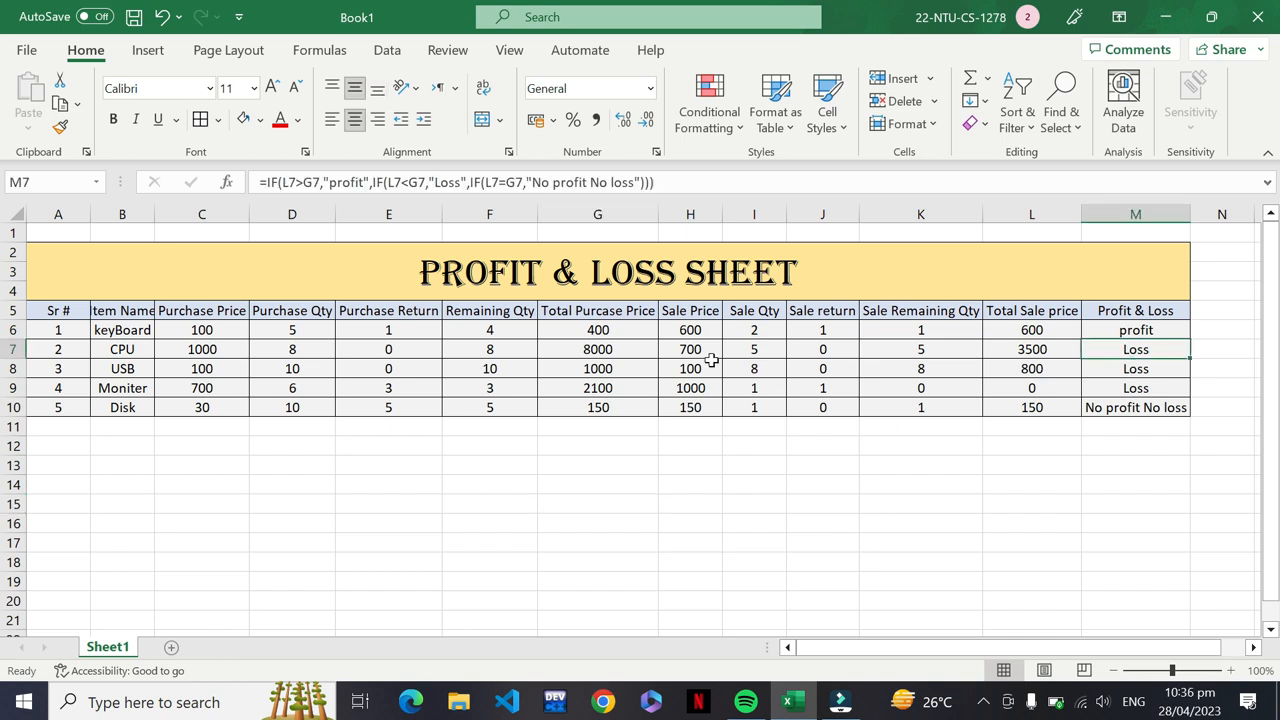
click(612, 353)
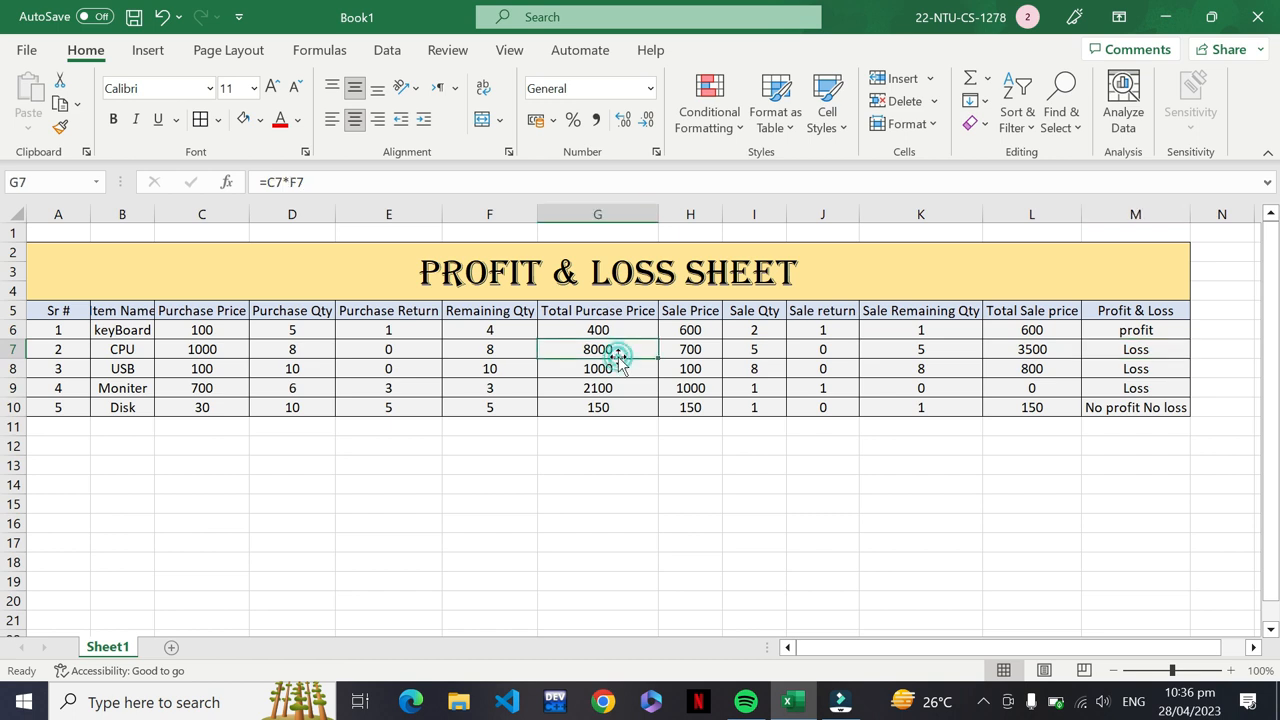
click(1182, 414)
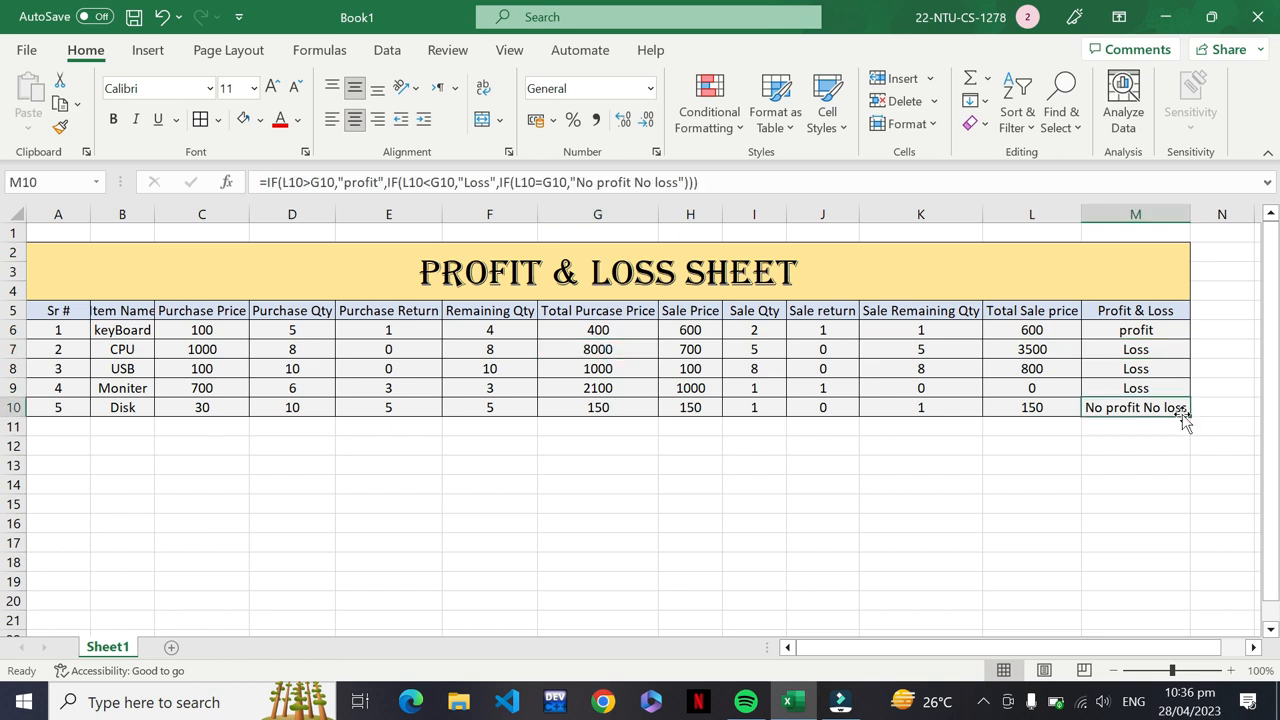
click(1136, 386)
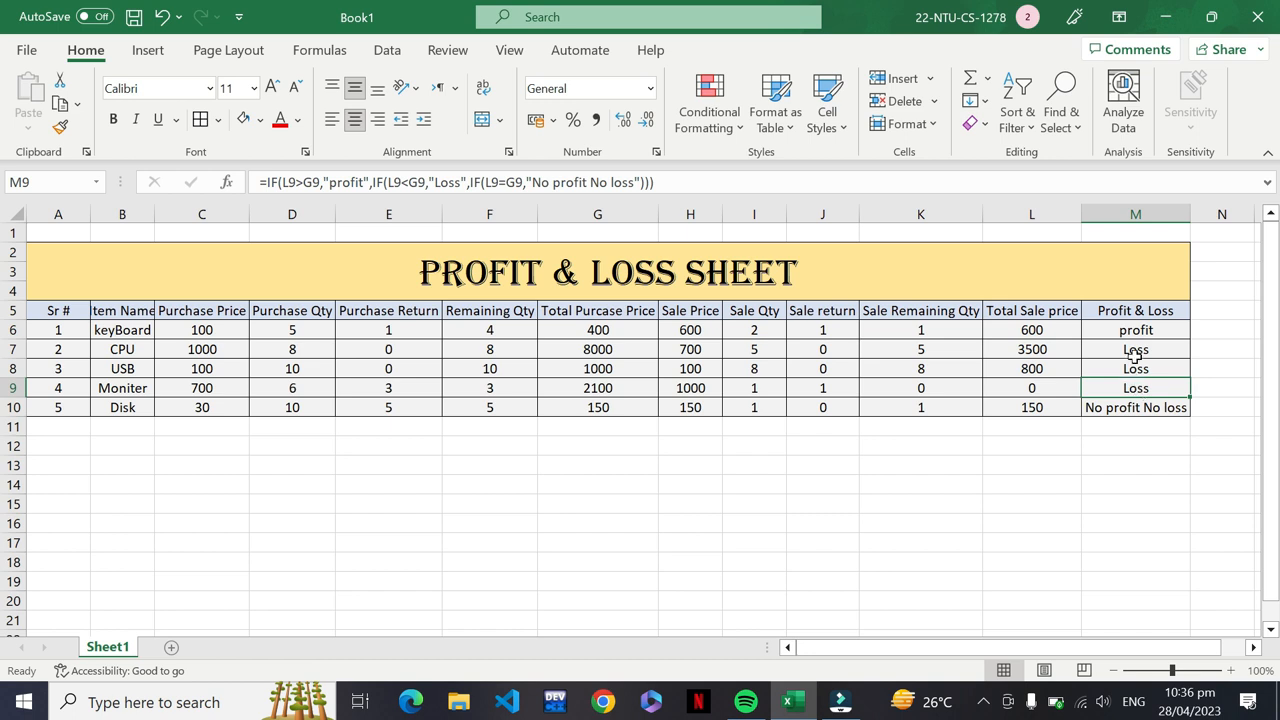
click(1146, 316)
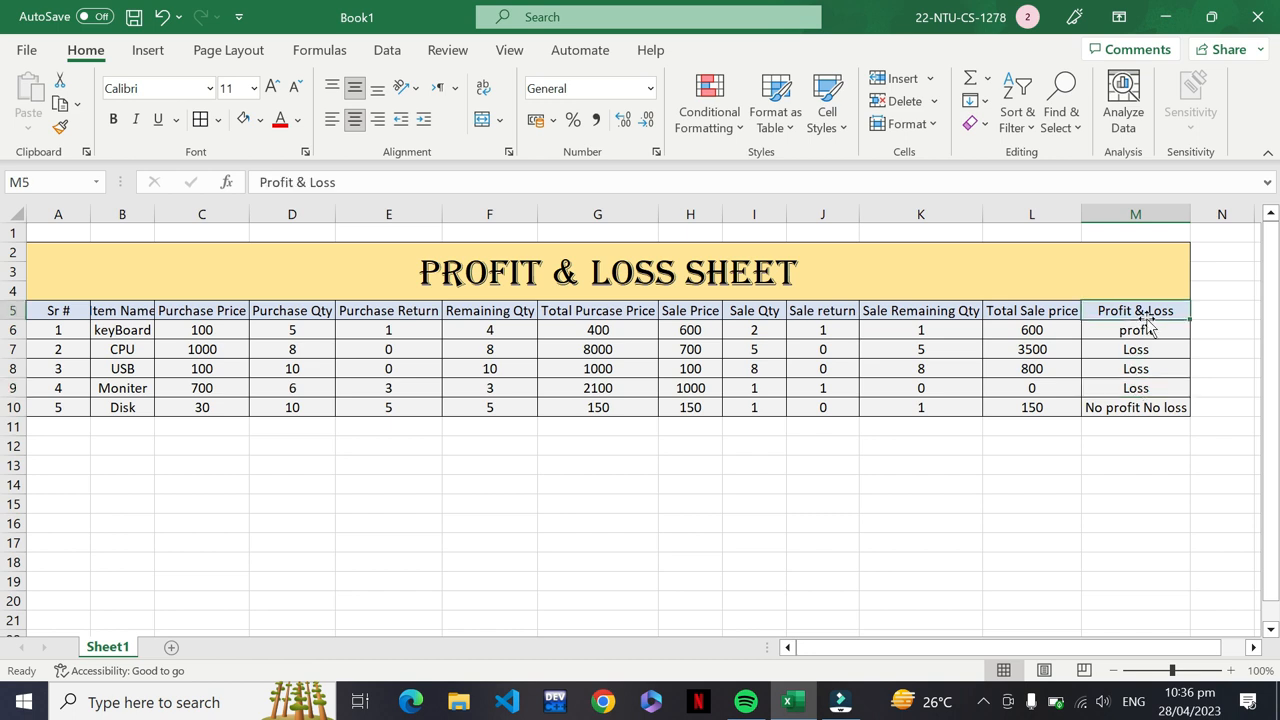
AutoFit the width of column B so the Item Name header fits
double_click(155, 214)
click(268, 528)
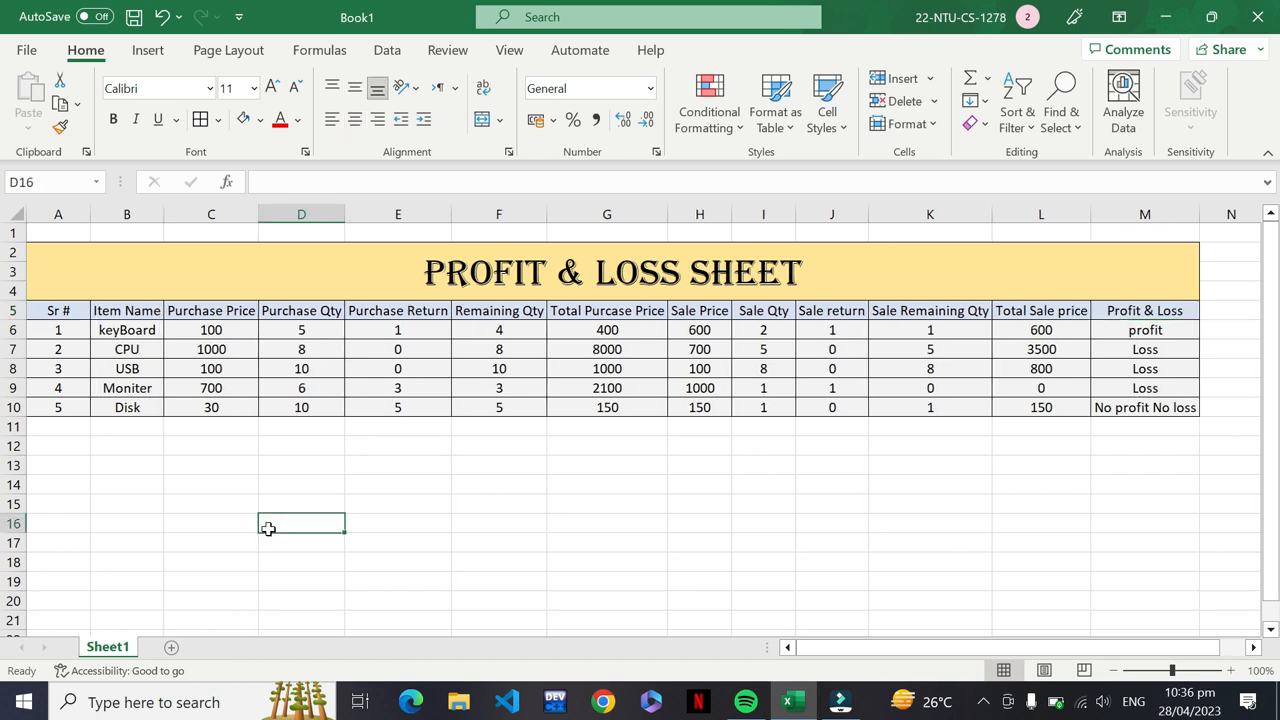